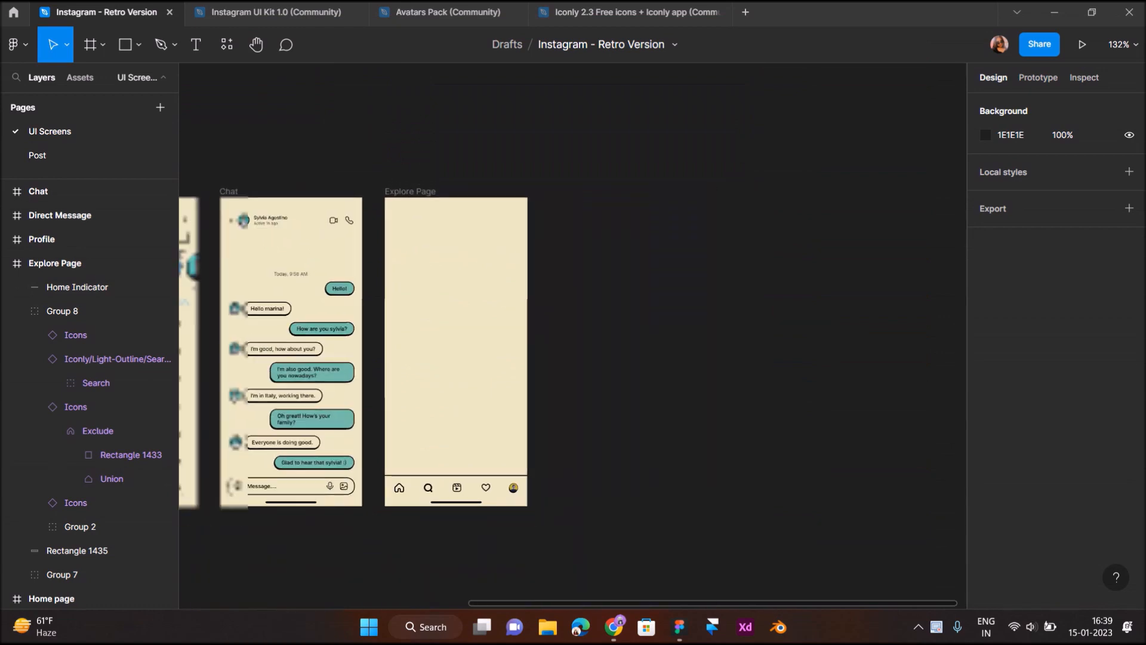
Copy the Direct Message search bar's text, outline and magnifier icon into the Explore Page frame
scroll(417, 237, up, 3)
click(420, 234)
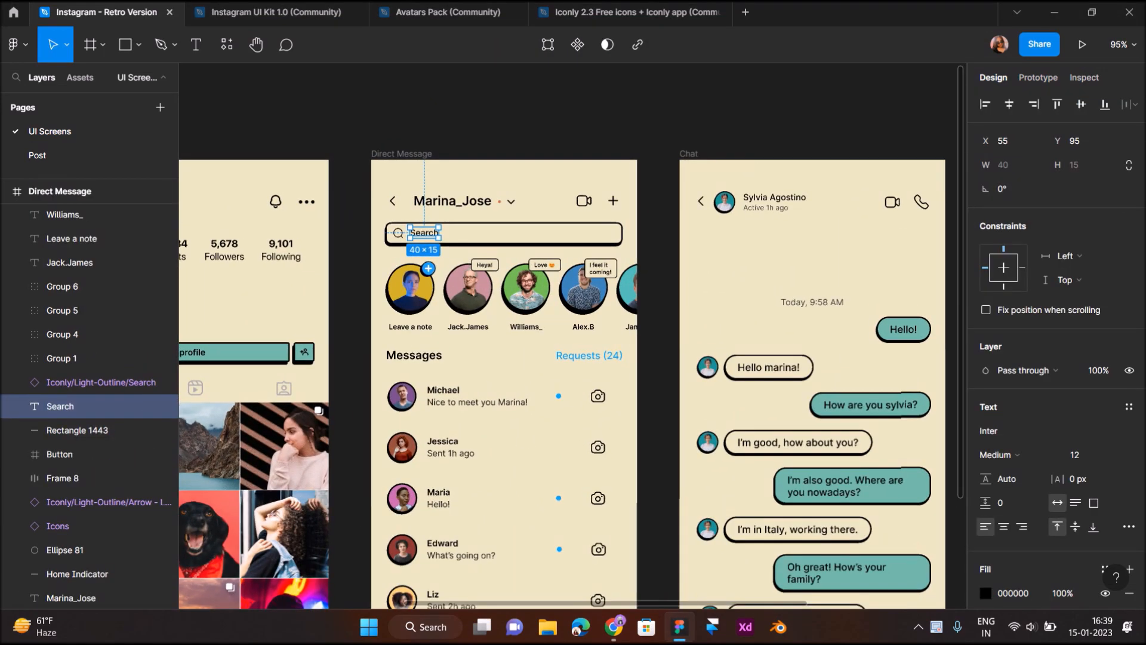
shift+click(462, 234)
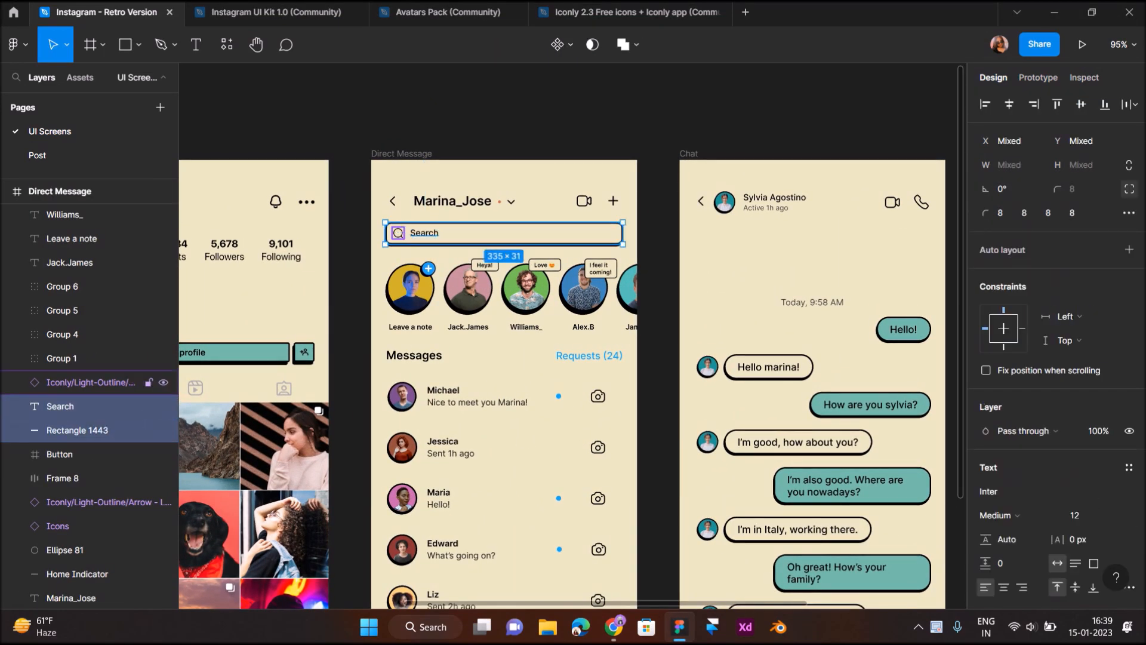
shift+click(398, 233)
drag(445, 233, 788, 201)
Show the Explore Page column grid and snap the copied search bar to its 20 px margins
scroll(788, 201, right, 3)
click(545, 153)
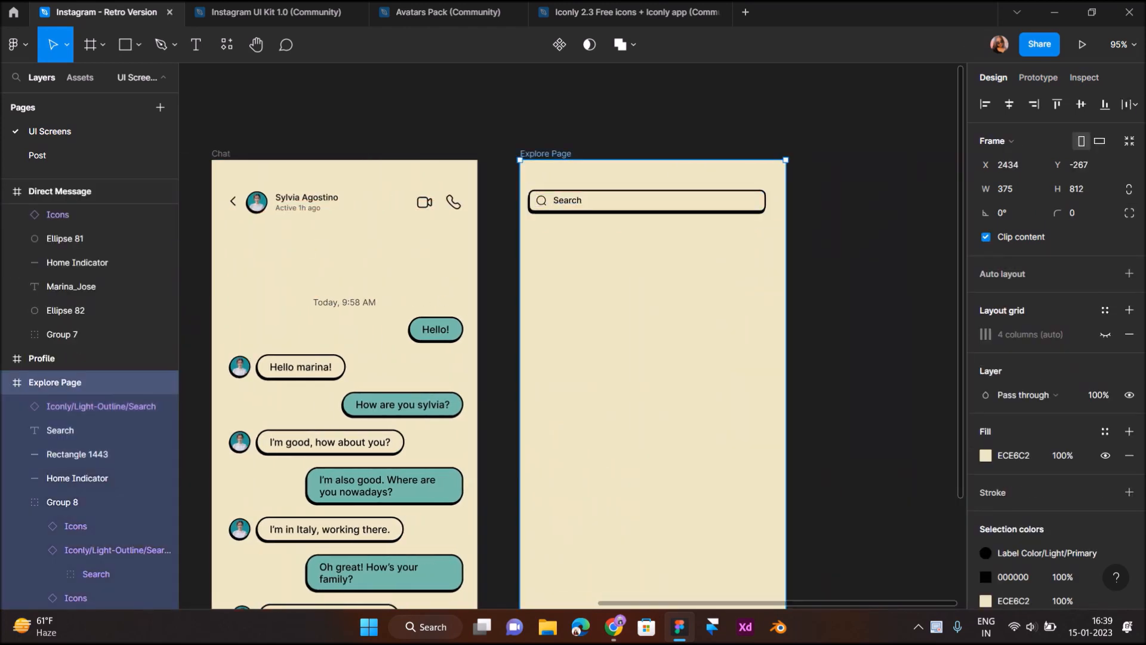
click(1106, 335)
click(866, 252)
scroll(709, 199, up, 3)
drag(816, 264, 309, 160)
mouse_move(438, 201)
mouse_down()
mouse_move(467, 203)
mouse_move(426, 197)
mouse_move(448, 213)
mouse_move(447, 200)
mouse_up()
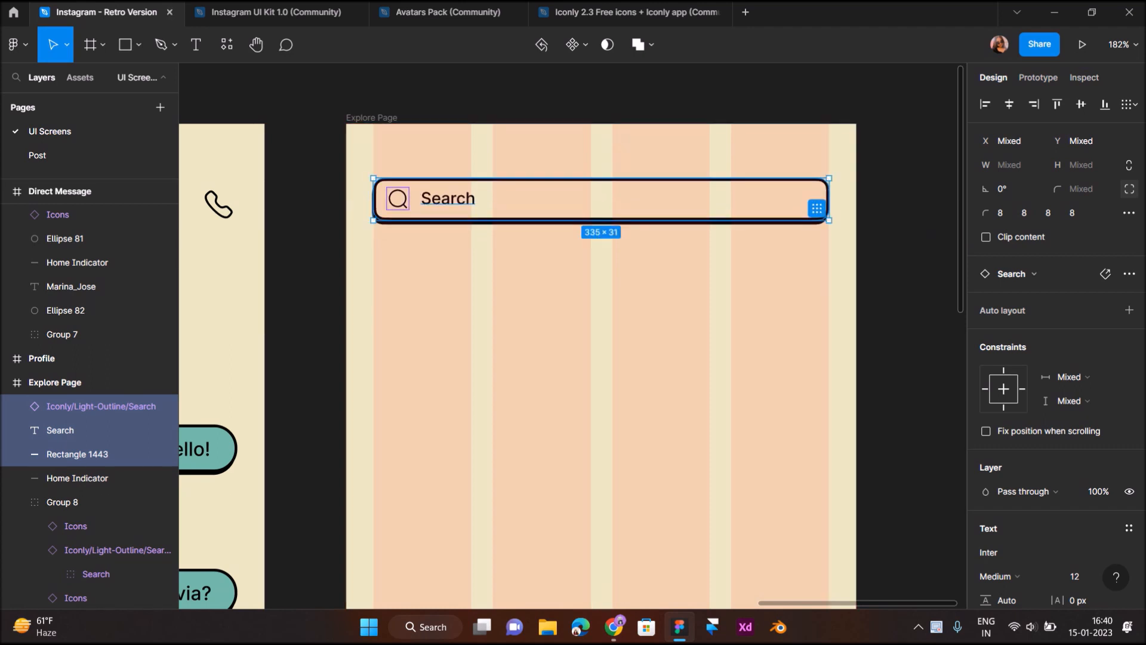
click(577, 293)
scroll(578, 292, down, 3)
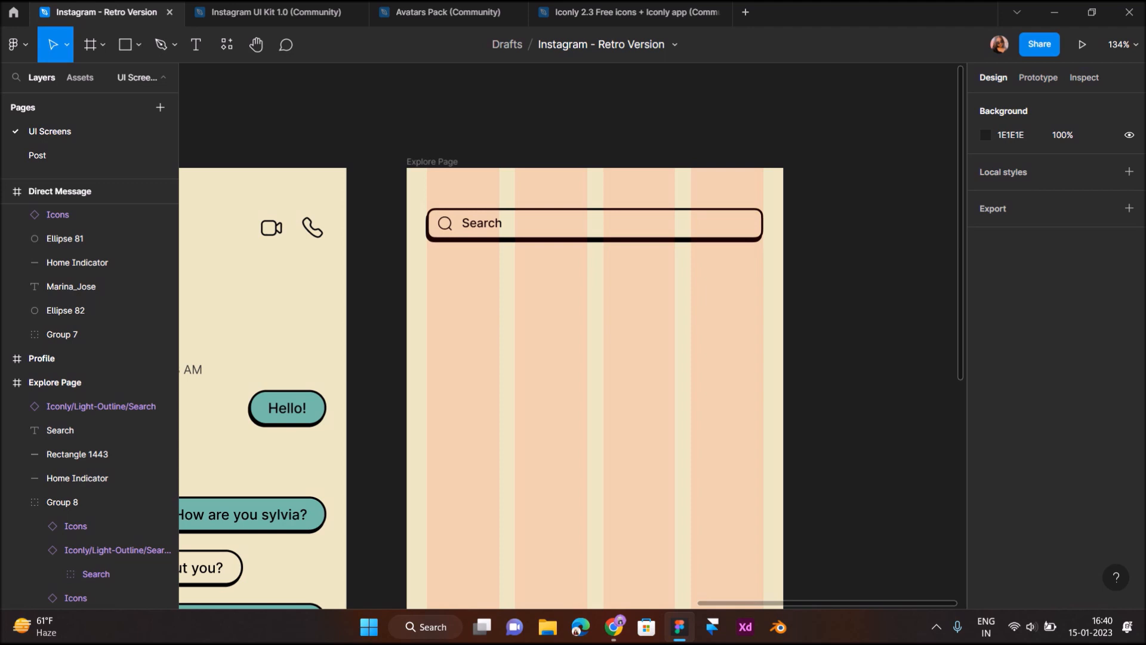
scroll(527, 281, up, 3)
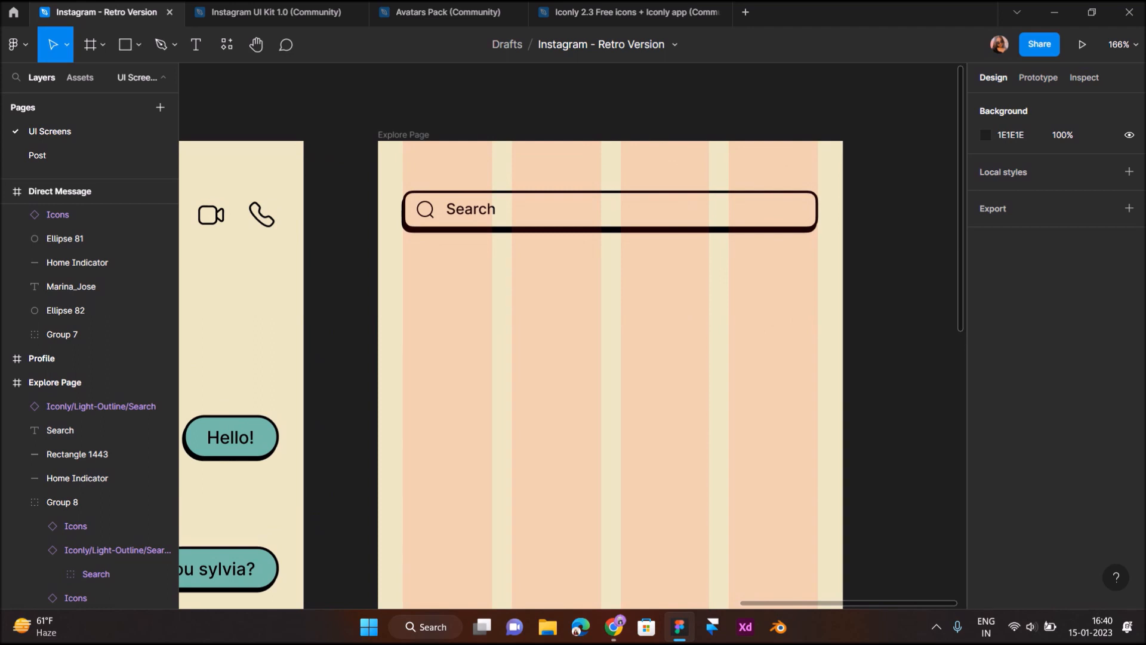
scroll(526, 281, right, 1)
scroll(526, 281, up, 3)
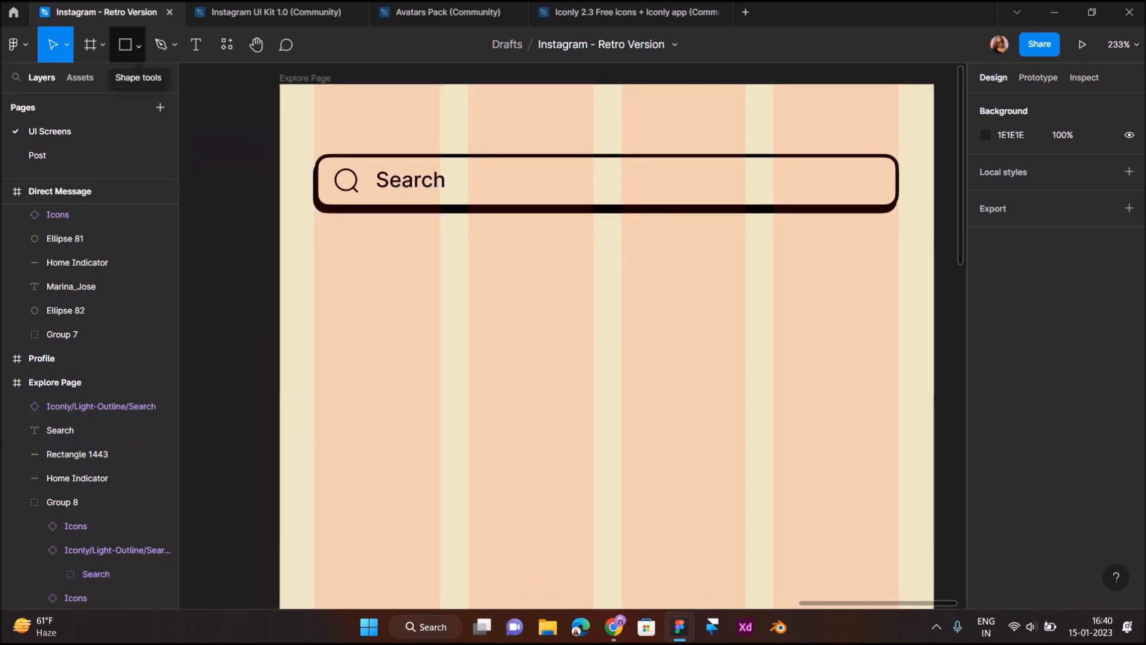
Draw a 72×24 rectangle below the search bar with a black outline and corner radius 4
click(125, 44)
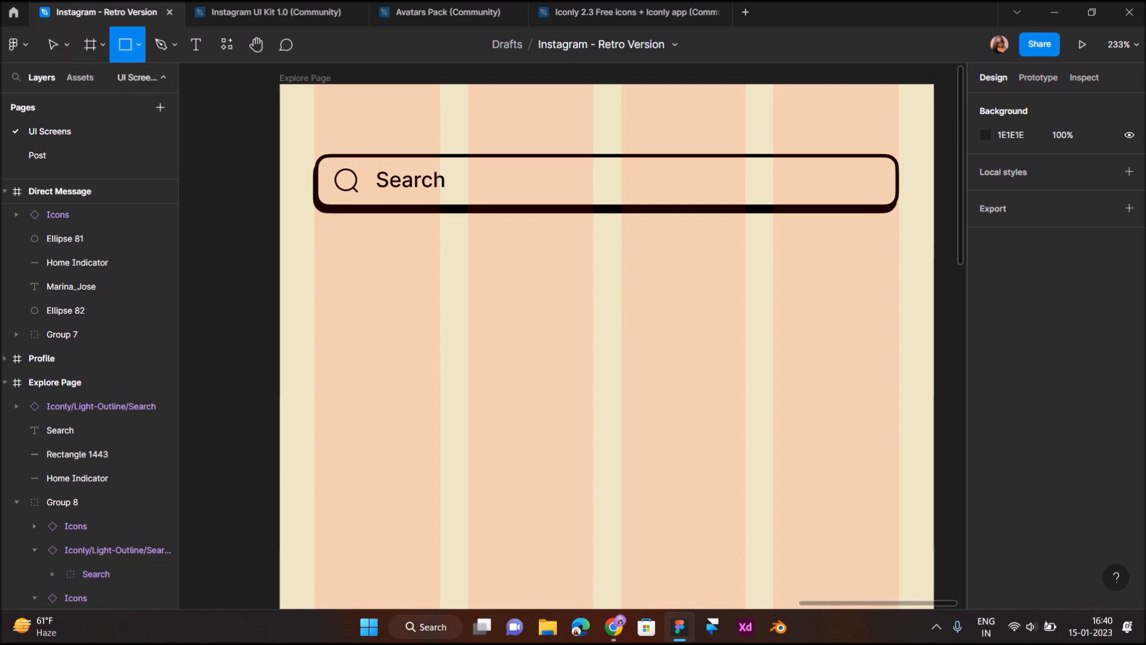
drag(315, 241, 441, 283)
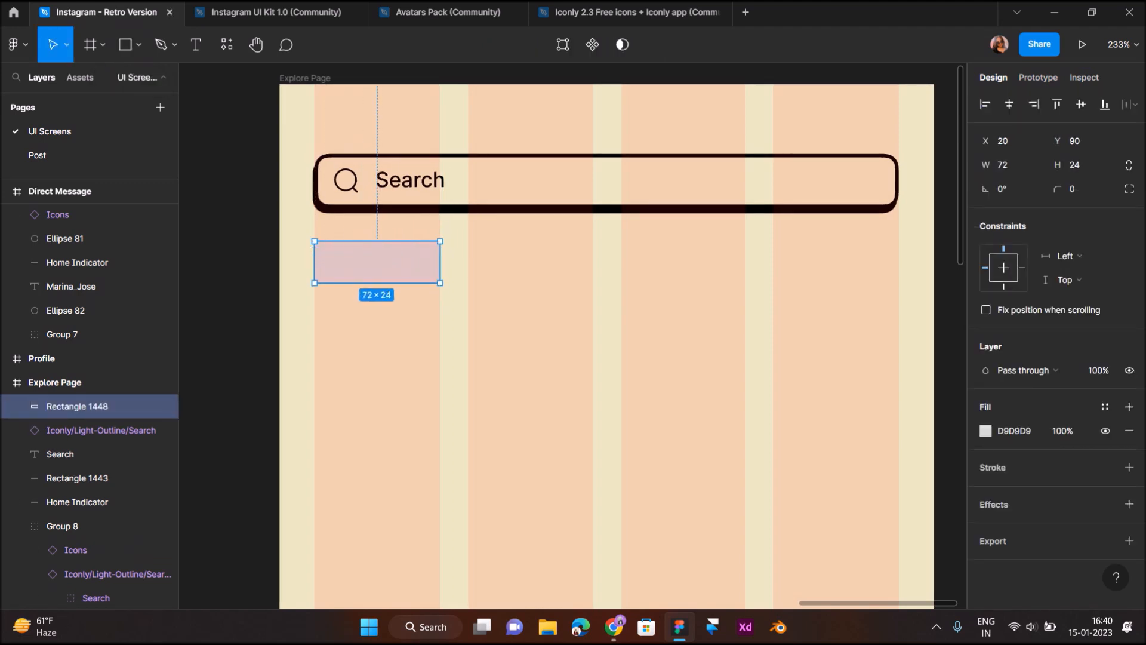
click(1129, 467)
click(1076, 189)
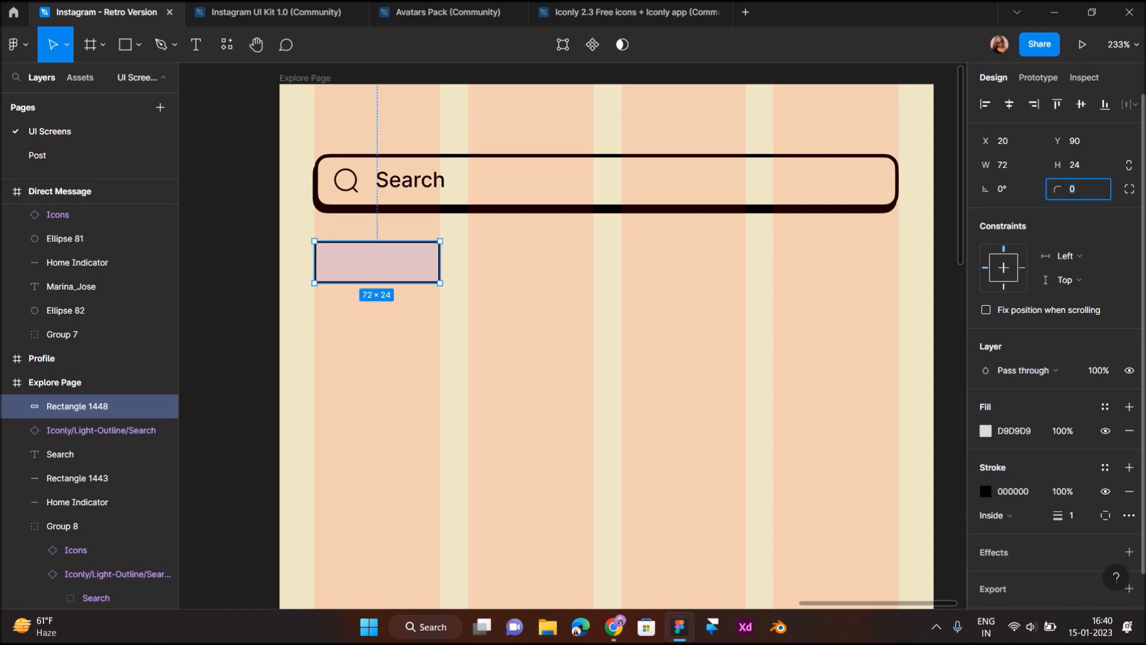
text(2)
key(Return)
text(4)
key(Return)
Fill the rectangle with the frame's cream colour ECE6C2 using the eyedropper
click(986, 430)
click(809, 442)
click(925, 137)
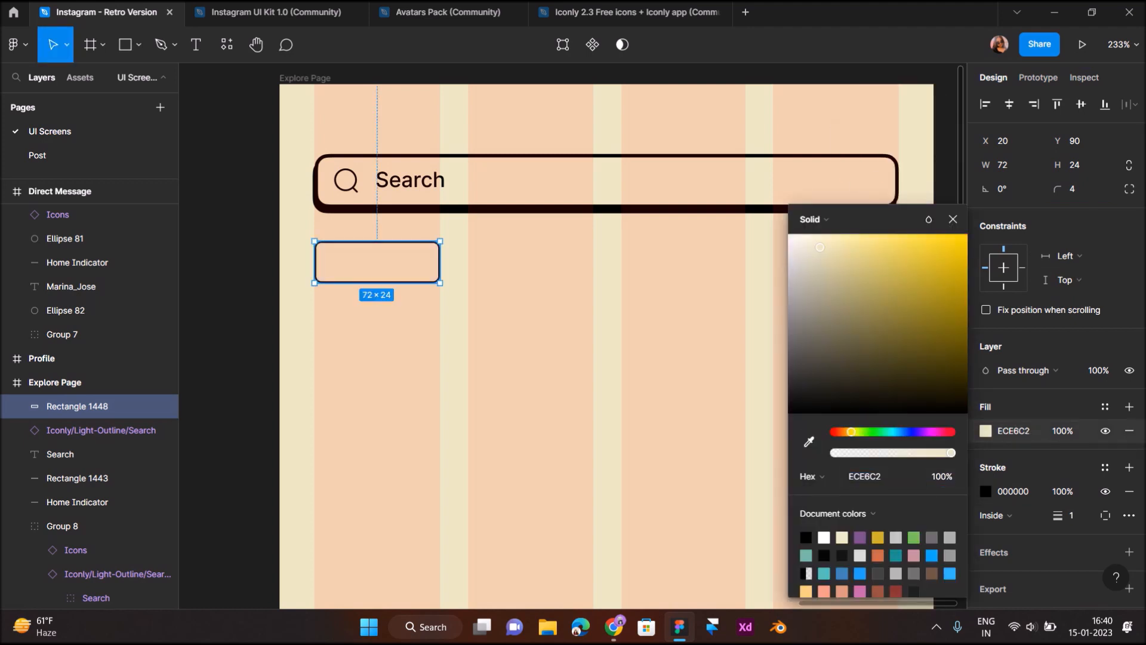
scroll(342, 264, up, 4)
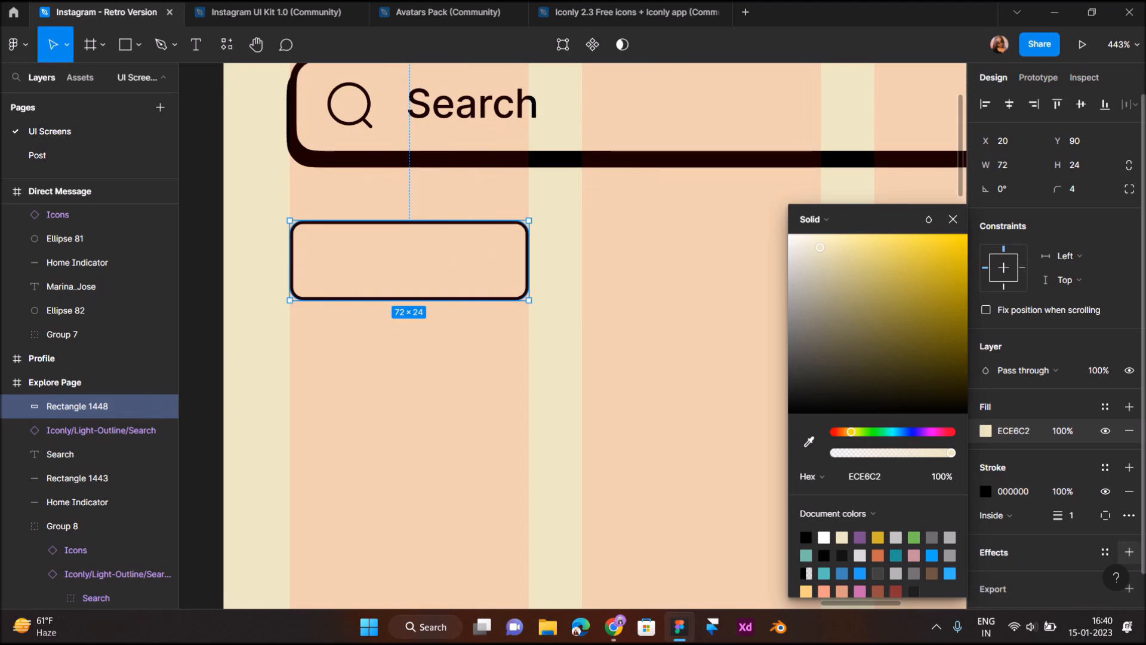
Add a drop shadow to the rectangle with a vertical offset of 2
click(1129, 552)
scroll(1057, 537, down, 2)
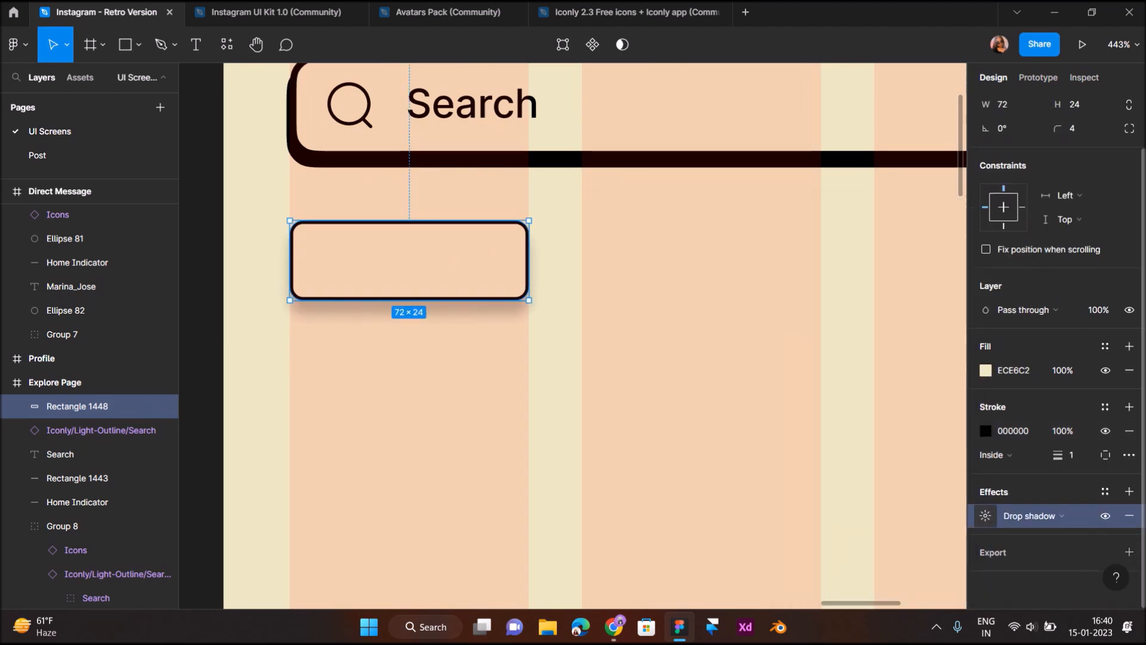
click(986, 516)
text(-1)
key(Tab)
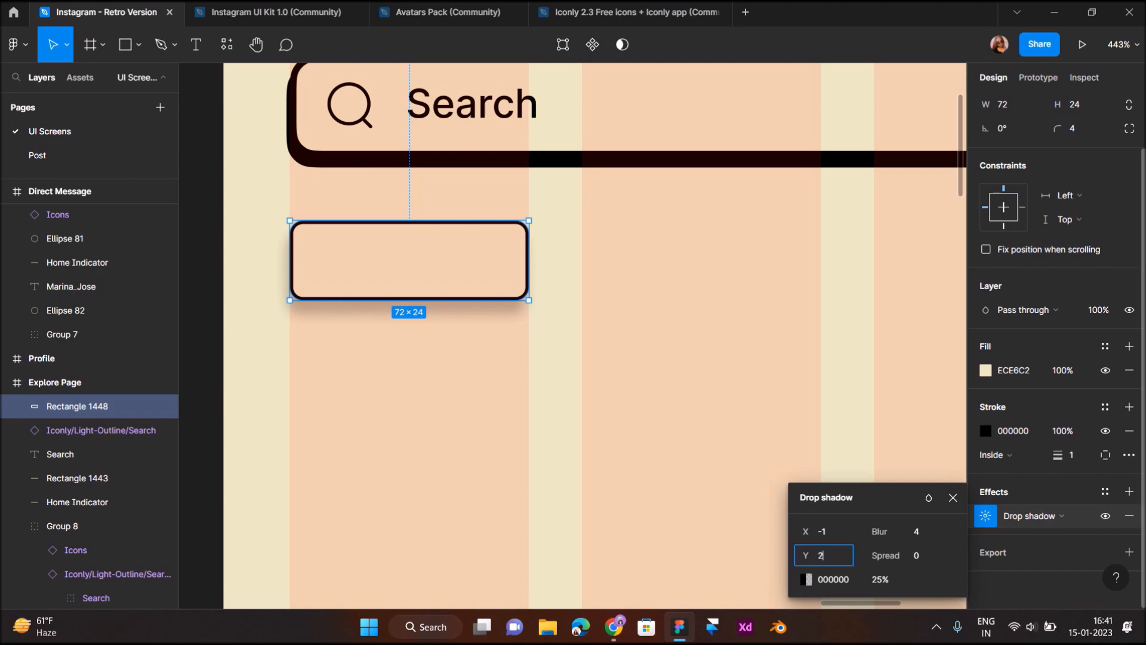
text(2)
key(Return)
Make the shadow hard: 100% opacity, blur 0 and horizontal offset 0
click(881, 579)
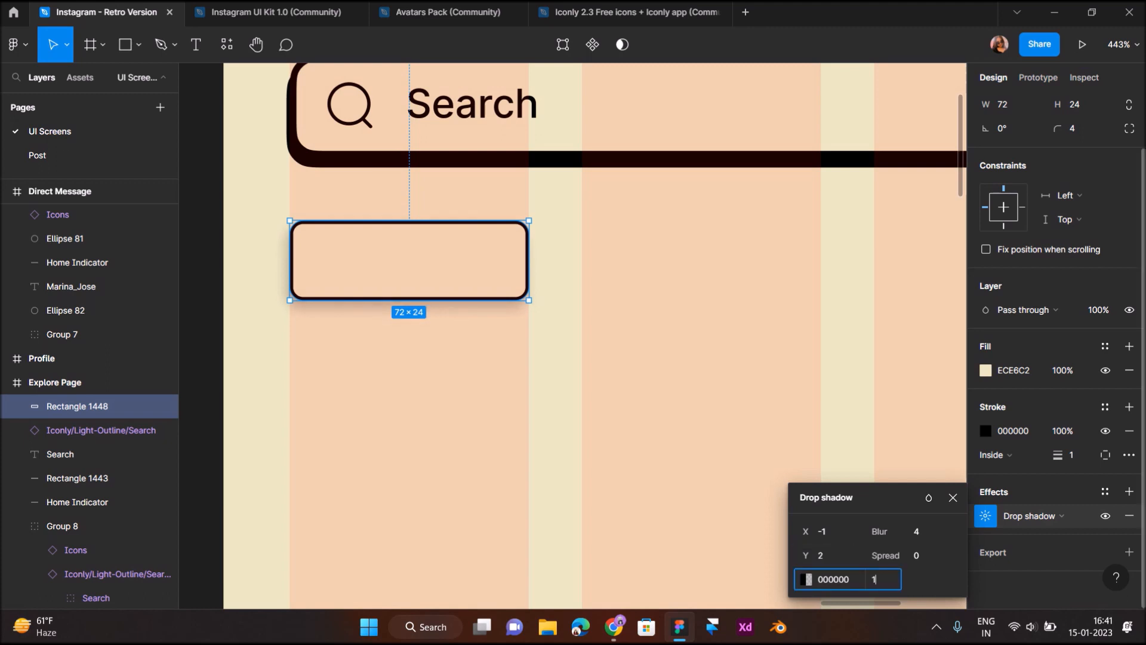
text(100)
key(Return)
click(920, 531)
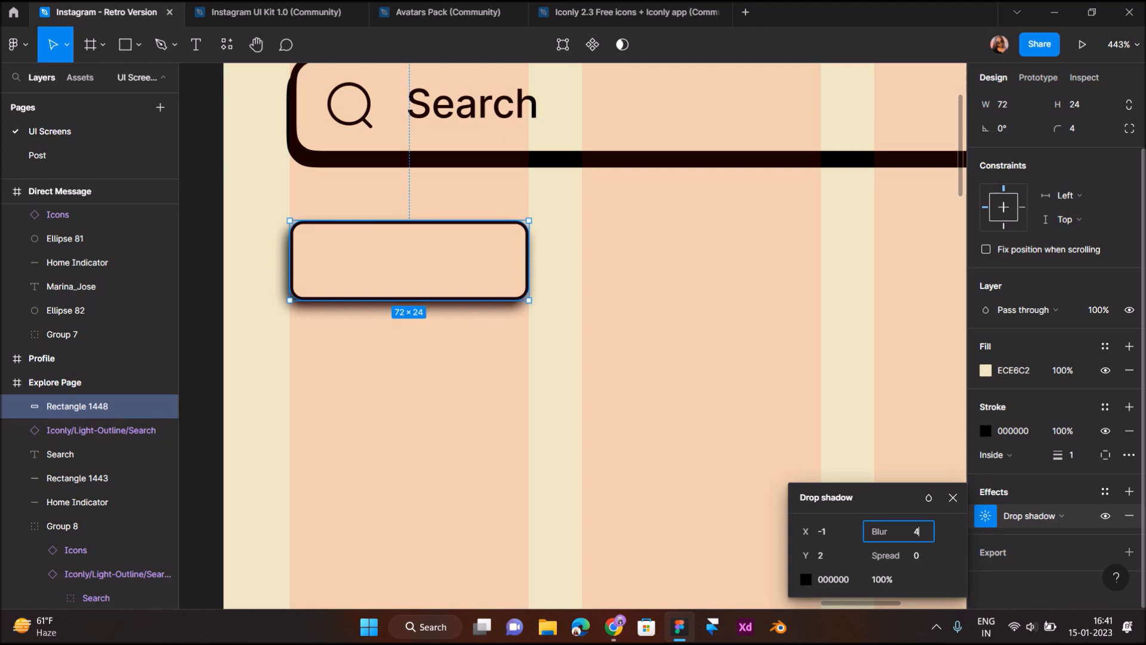
key(Return)
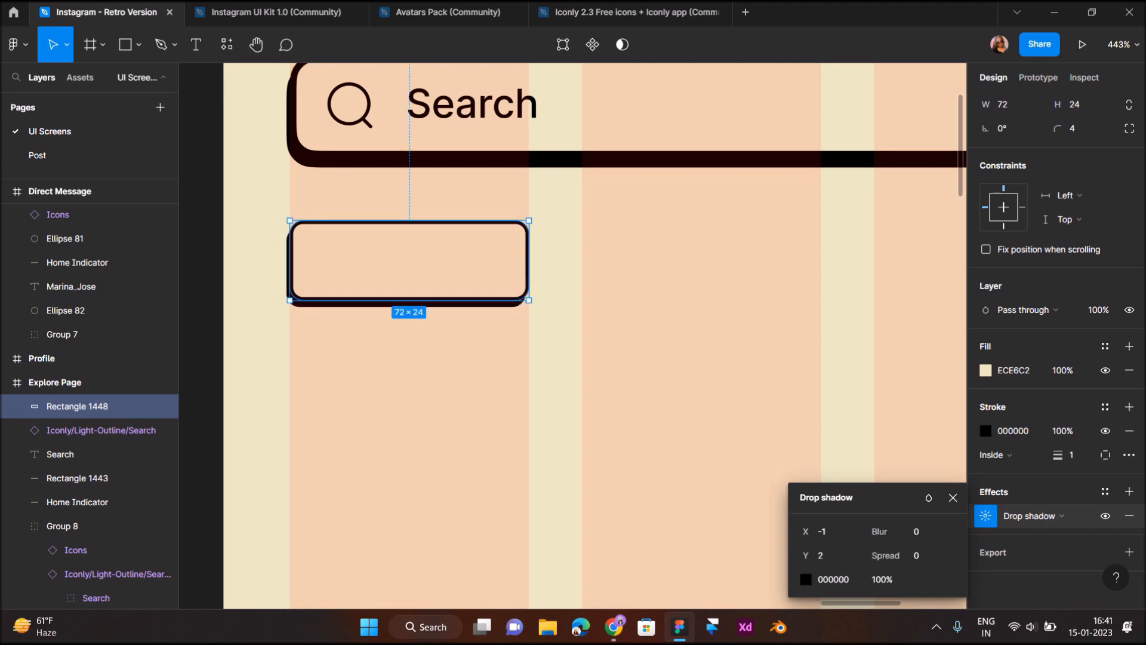
scroll(573, 335, right, 1)
key(Return)
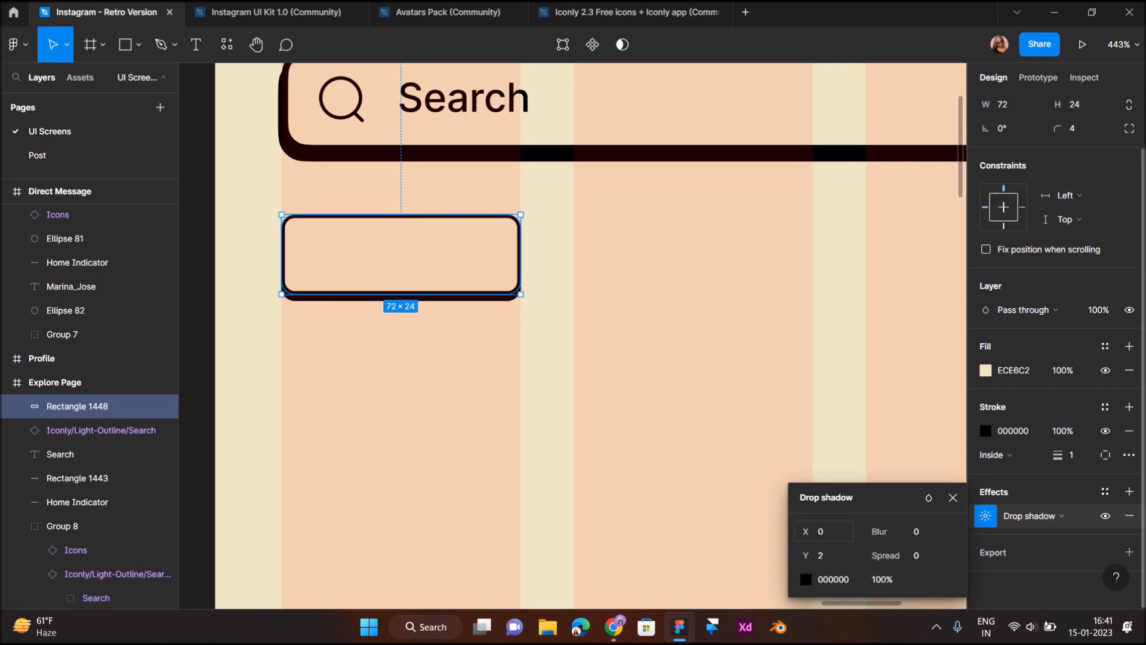
click(603, 457)
scroll(603, 457, down, 3)
scroll(603, 457, right, 2)
scroll(356, 358, up, 3)
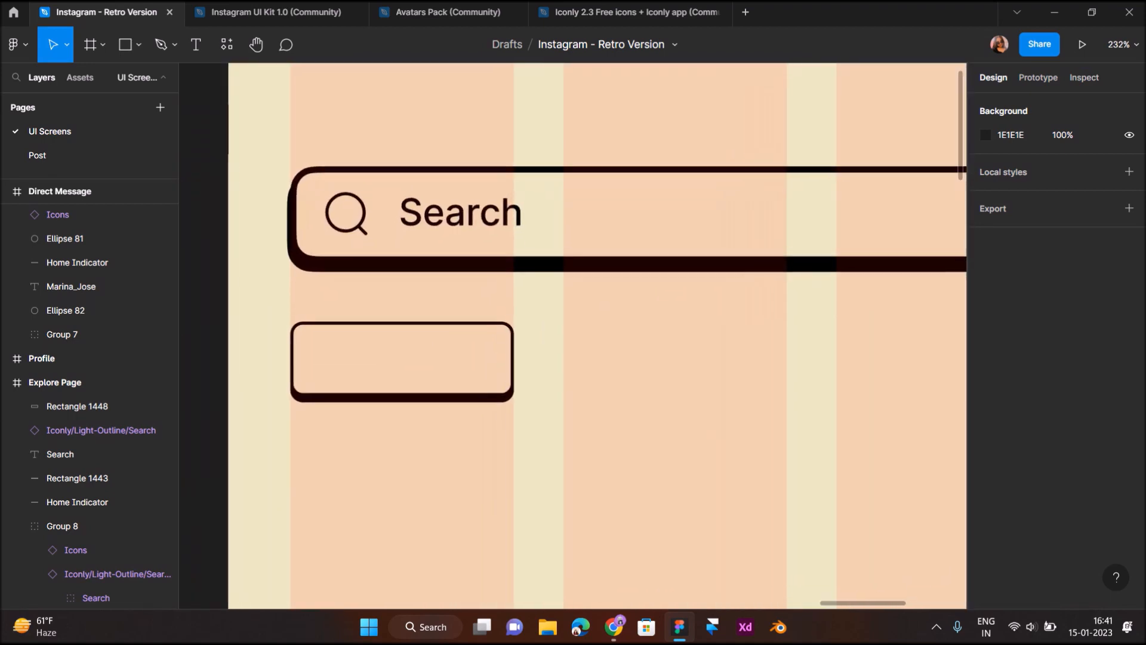
Add a 'Lifestyle' label centred inside the rectangle
key(t)
scroll(355, 358, up, 3)
scroll(355, 358, up, 3)
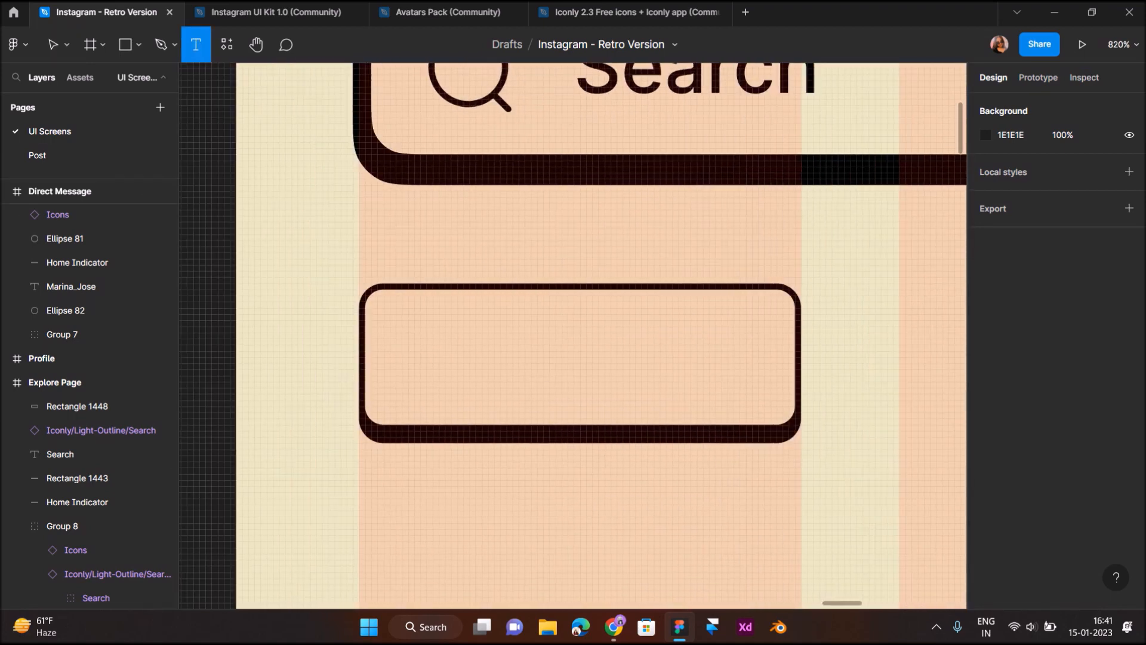
click(396, 340)
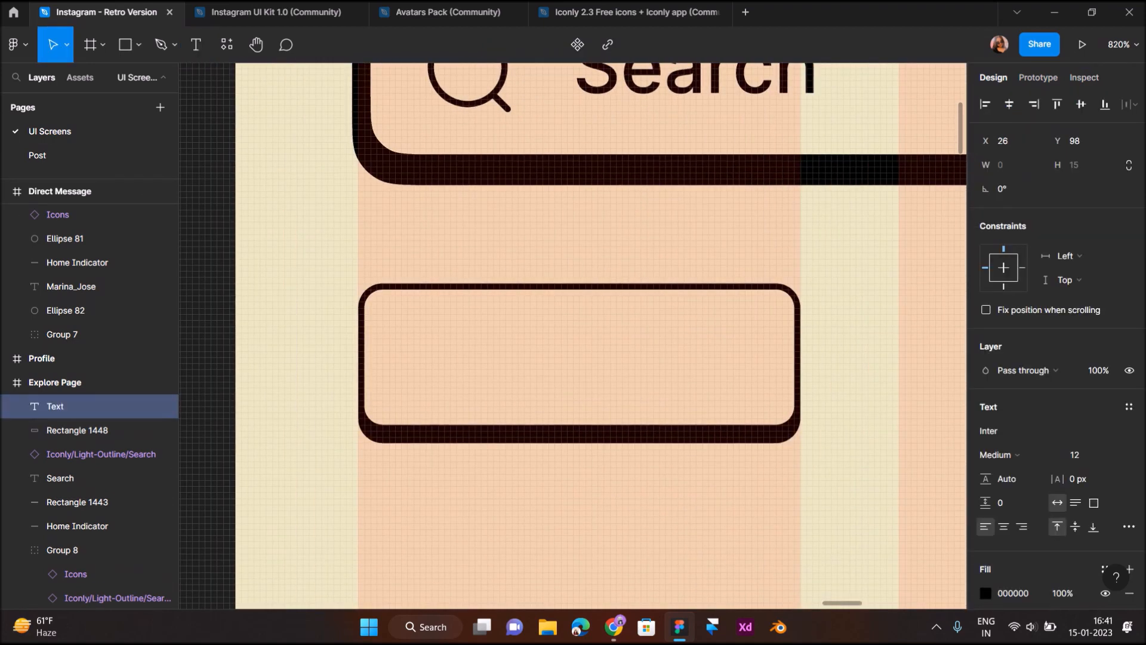
text(Lifestyle)
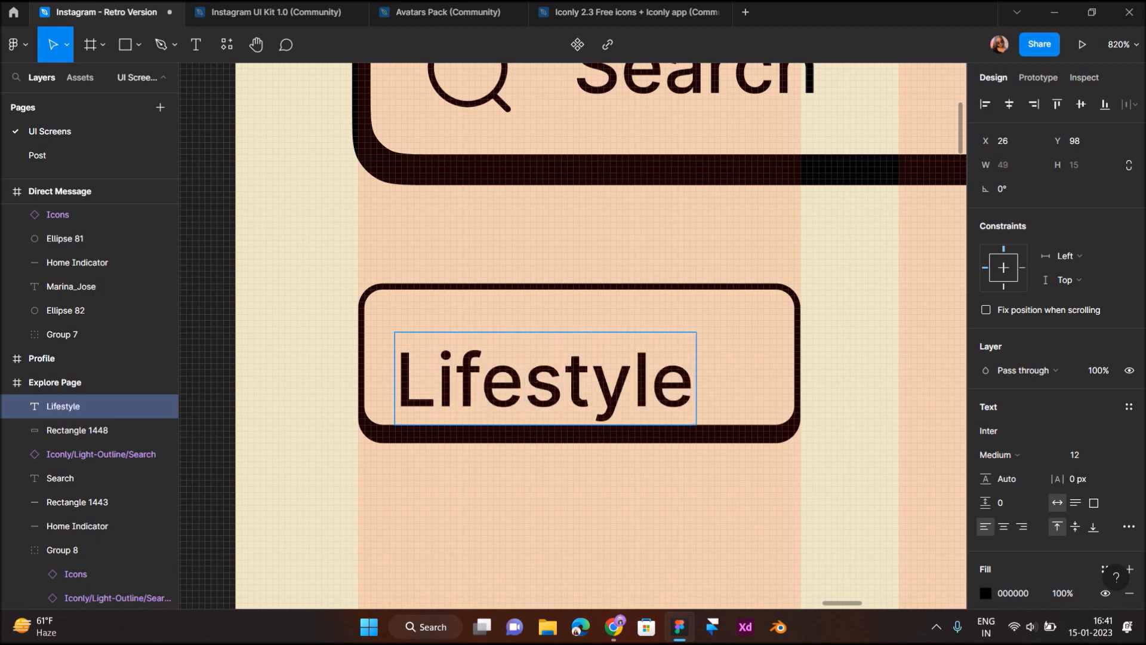
key(Escape)
drag(545, 379, 575, 360)
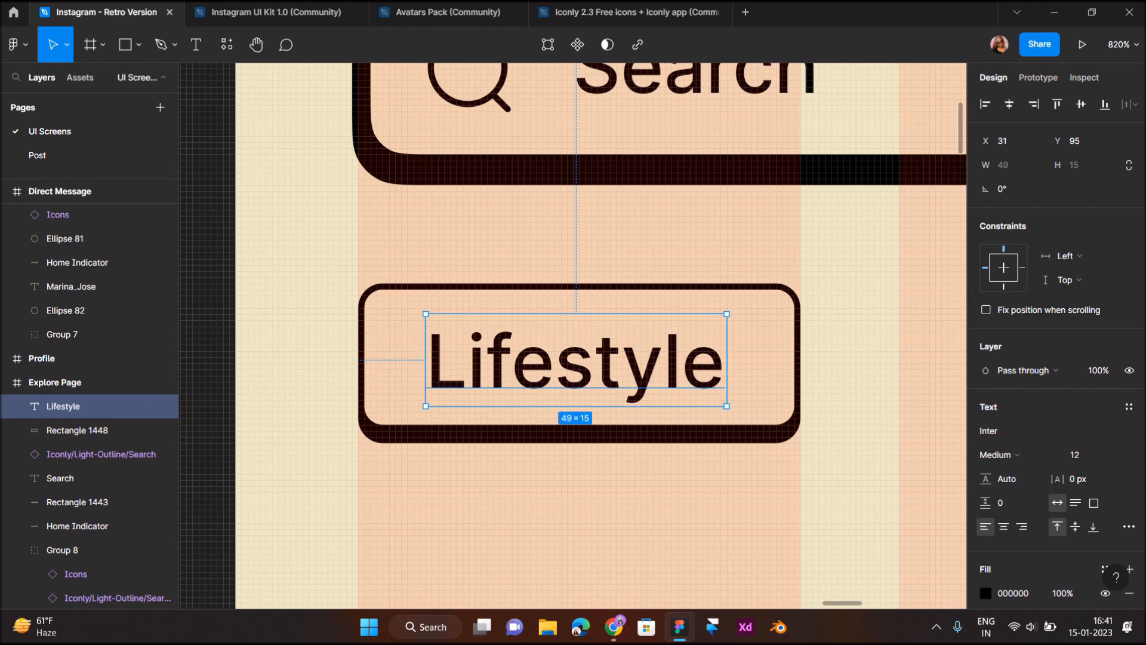
click(425, 460)
Duplicate the Lifestyle button into the next column and relabel the copy 'Travel'
scroll(425, 460, down, 5)
scroll(425, 459, right, 1)
drag(549, 482, 410, 381)
drag(470, 420, 688, 420)
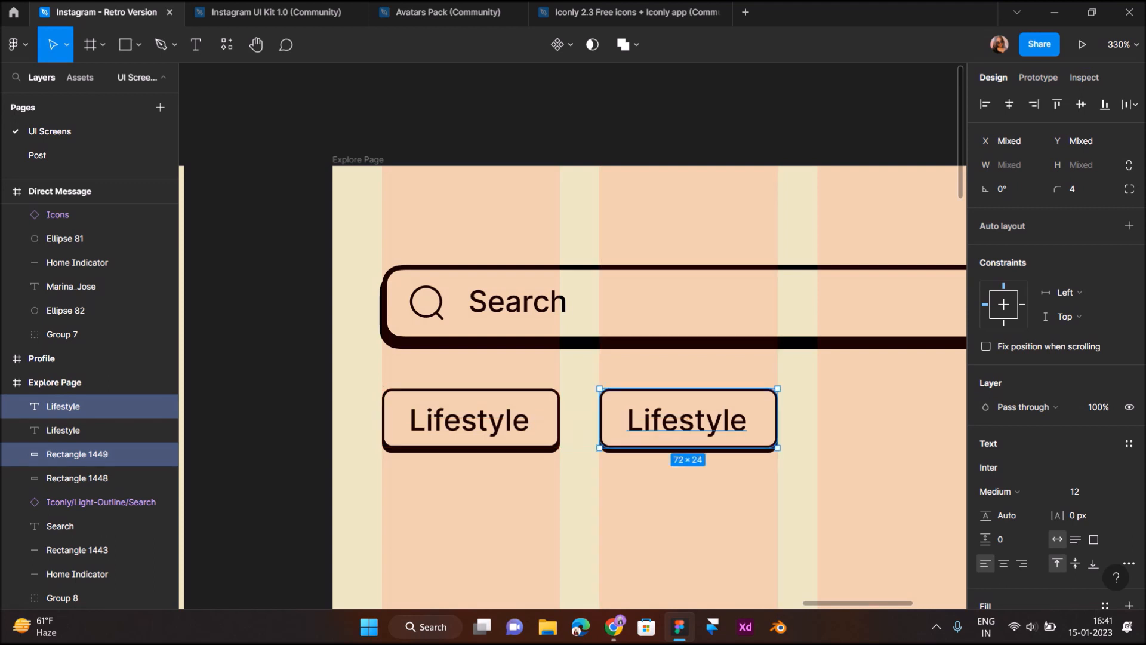
double_click(689, 420)
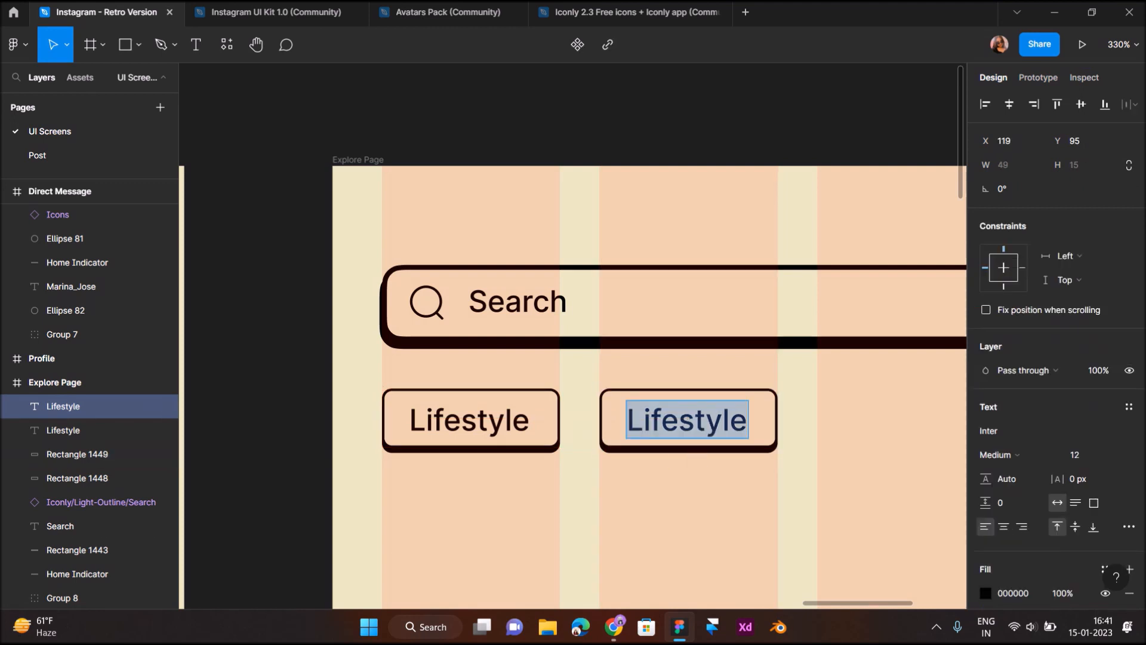
text(Travel)
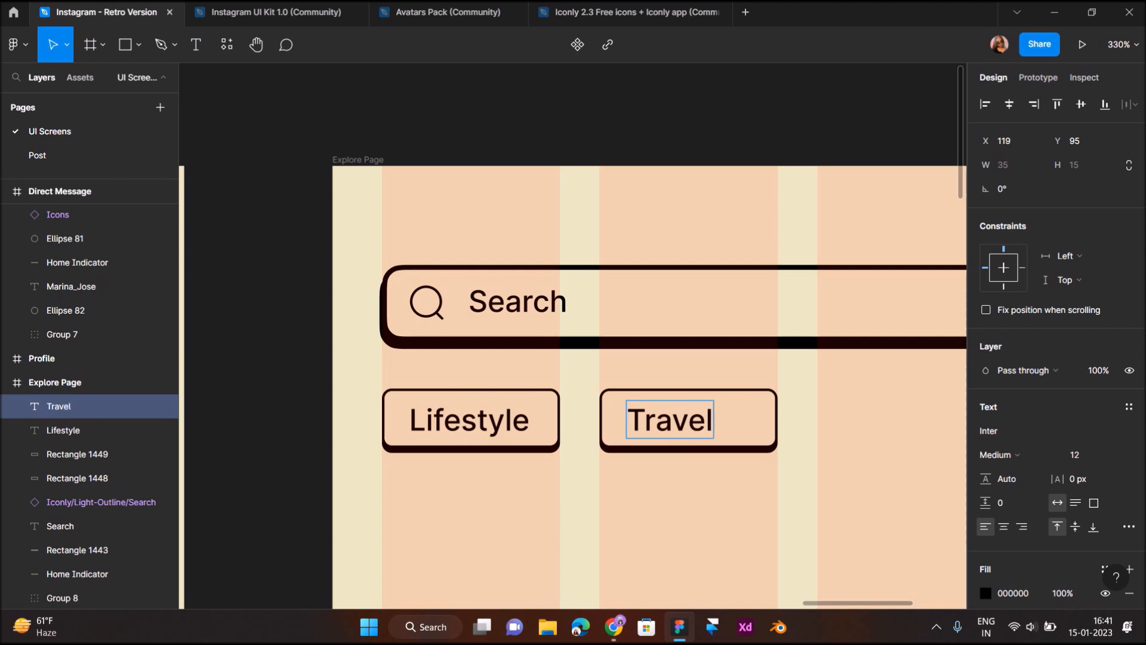
key(Escape)
Narrow the Travel button's rectangle to 58 wide and nudge the button into alignment
scroll(689, 420, up, 3)
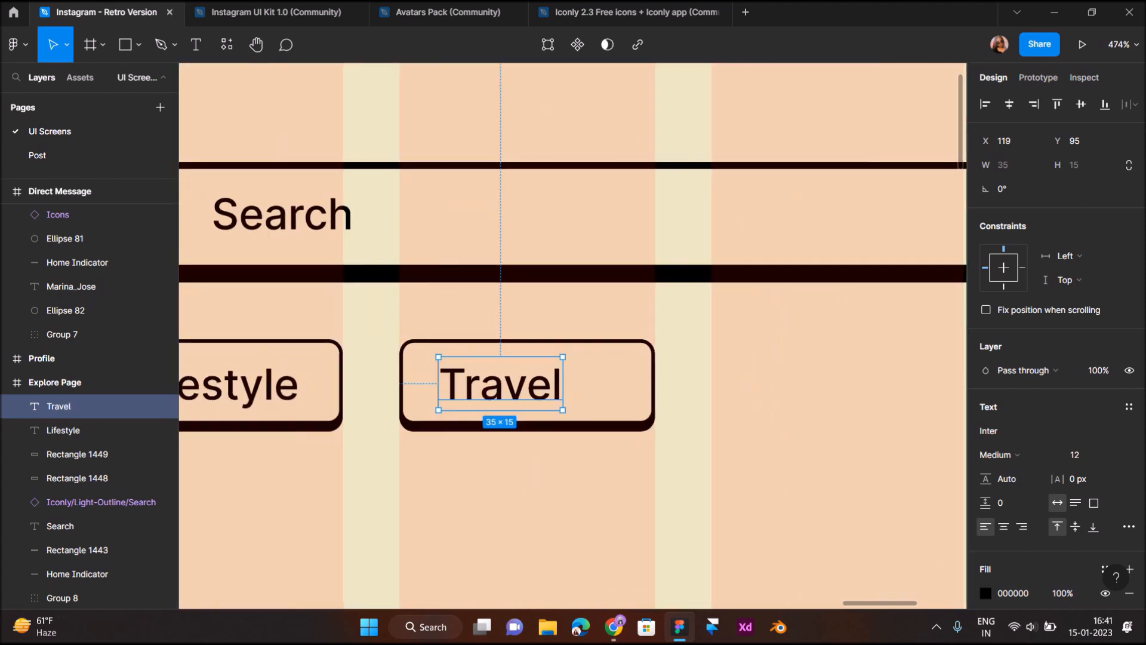
click(603, 385)
drag(655, 382, 606, 382)
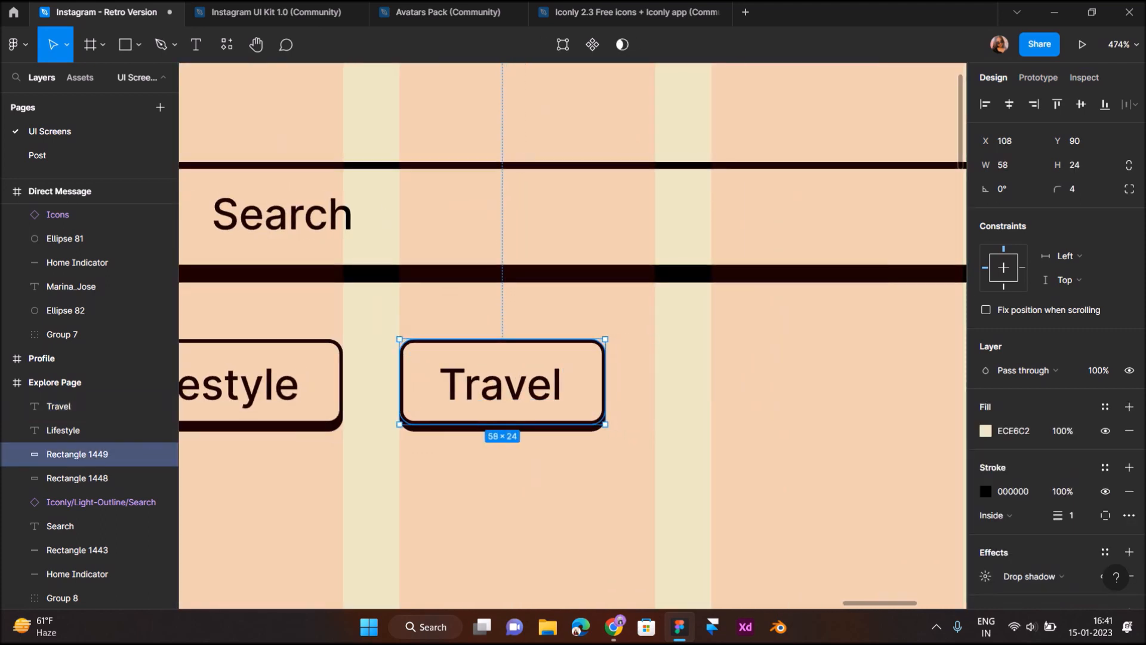
click(672, 459)
scroll(672, 459, down, 5)
scroll(633, 459, right, 1)
scroll(592, 448, up, 3)
click(614, 426)
shift+click(566, 412)
key(Left)
key(Left)
key(Left)
key(Left)
key(Left)
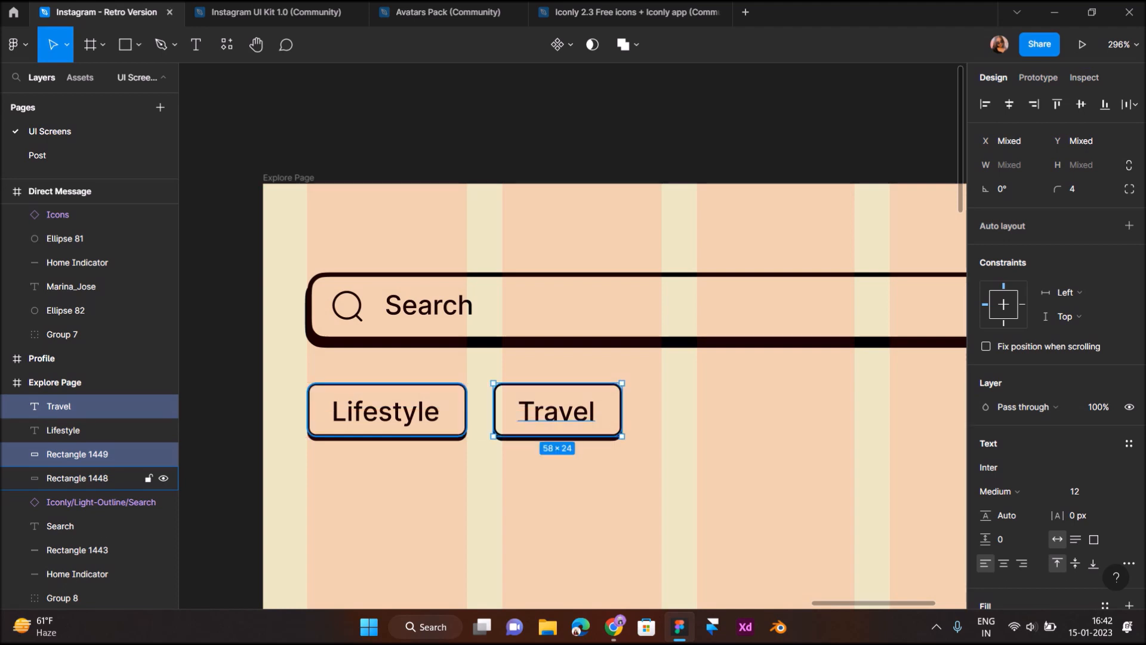
Duplicate the Travel tag, relabel it 'Love', and narrow its box to 50 px
key(ctrl+d)
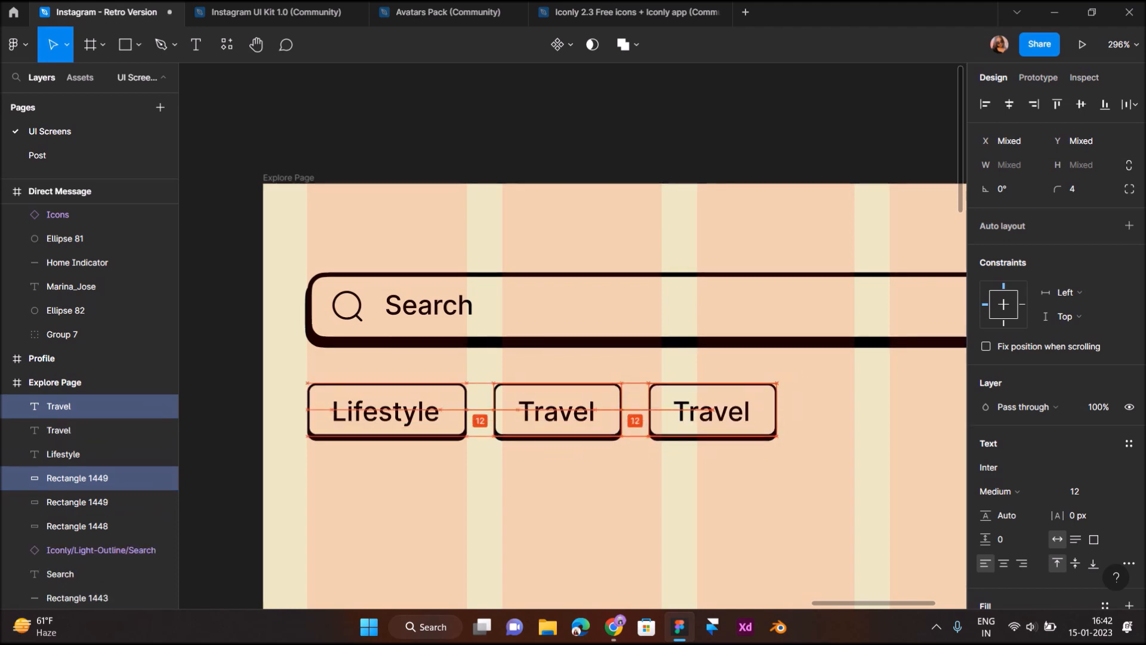
double_click(712, 412)
text(Loev)
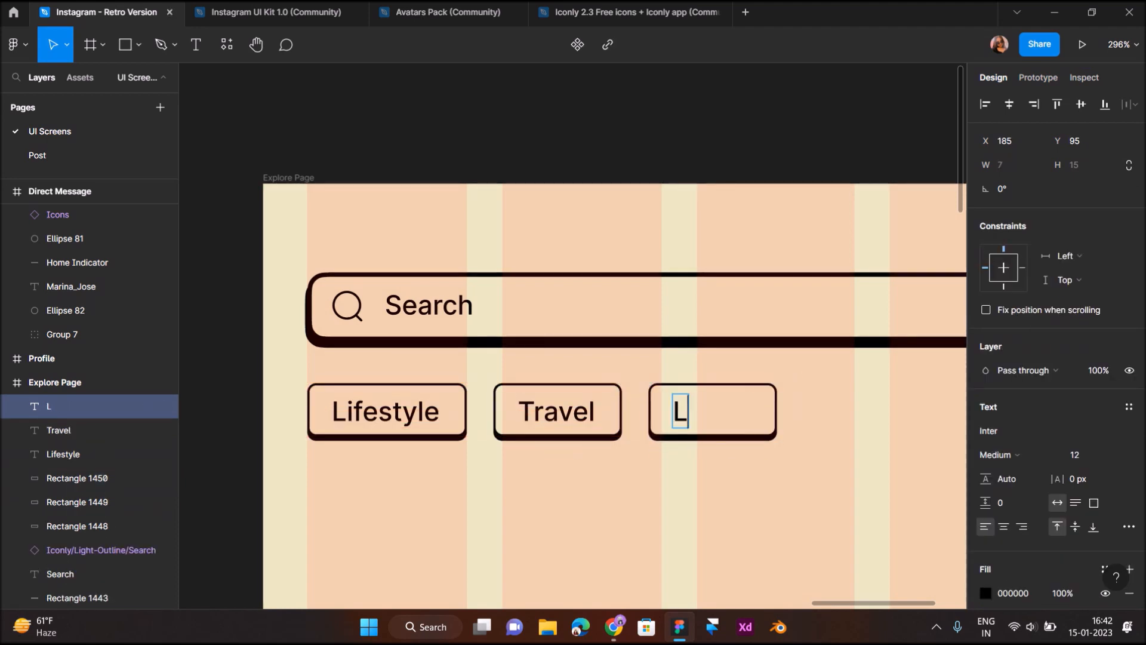
key(BackSpace)
key(BackSpace)
text(ve)
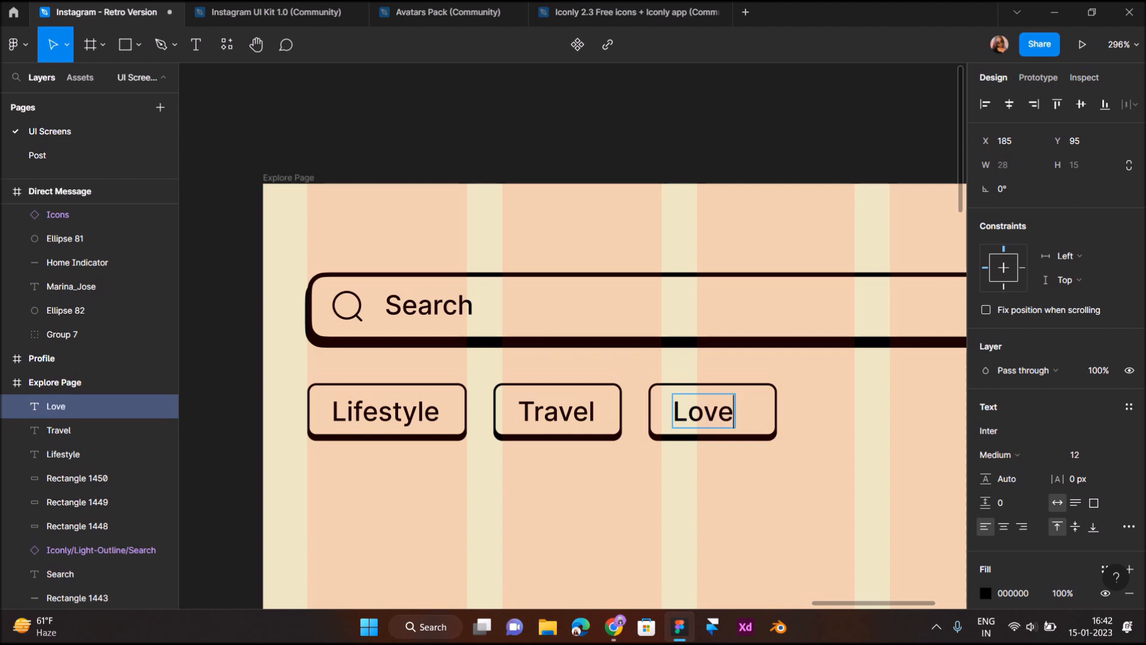
key(Escape)
scroll(758, 472, up, 5)
click(751, 353)
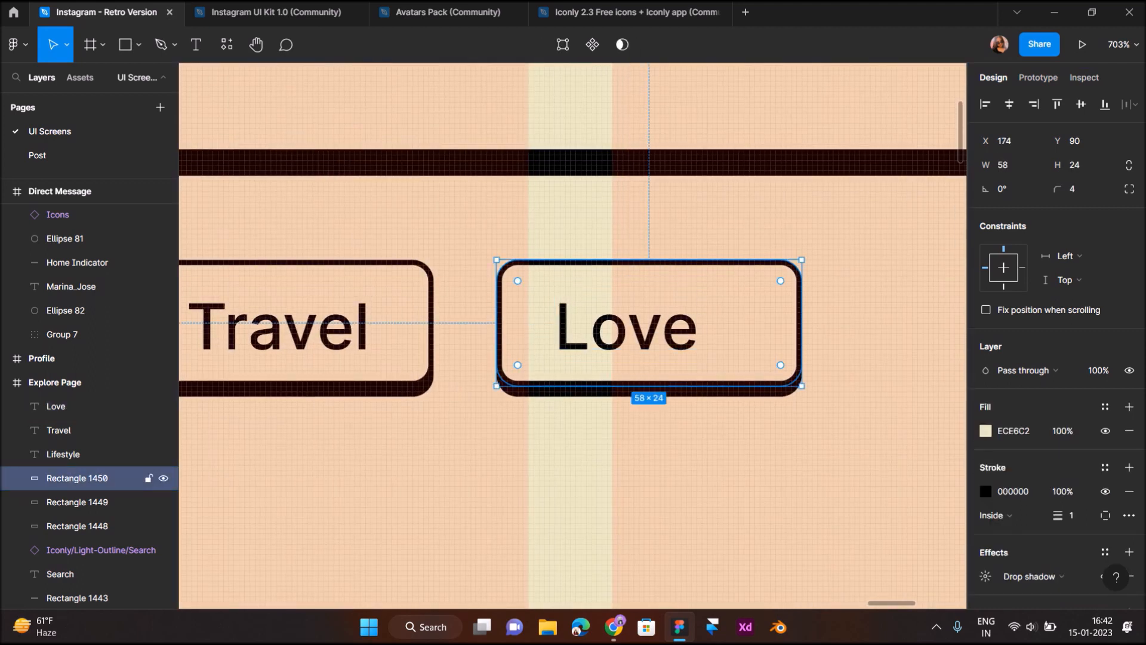
drag(802, 323, 760, 324)
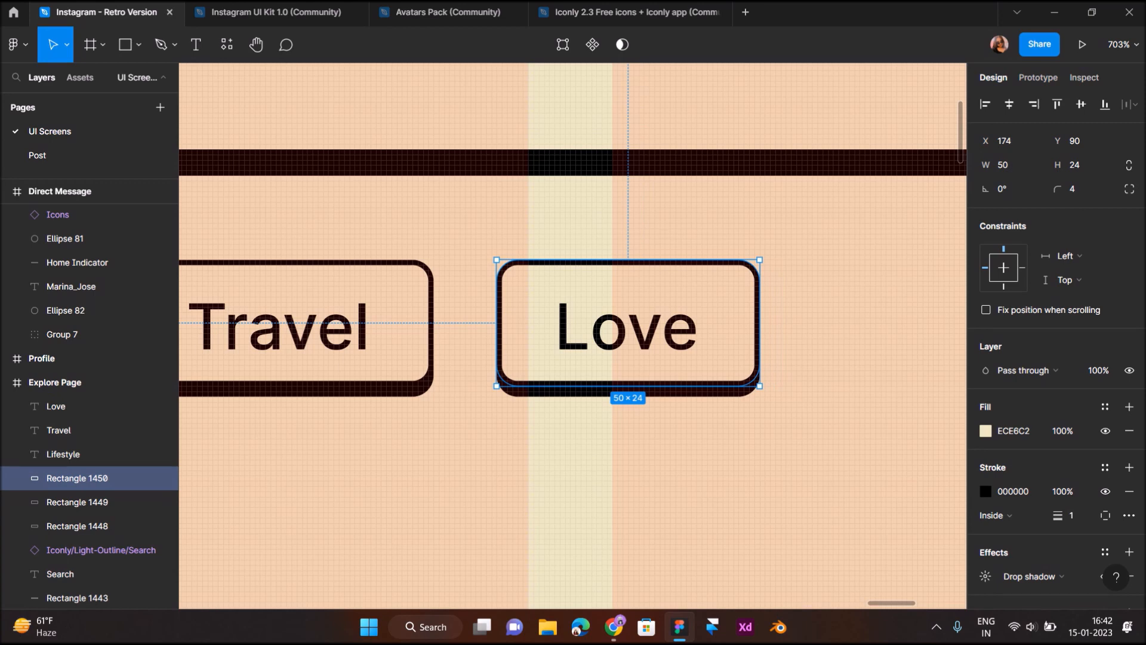
click(689, 429)
Duplicate the Love tag, relabel it 'Food', and centre the text in its box
scroll(689, 430, down, 5)
scroll(689, 430, right, 2)
drag(614, 450, 642, 375)
double_click(643, 390)
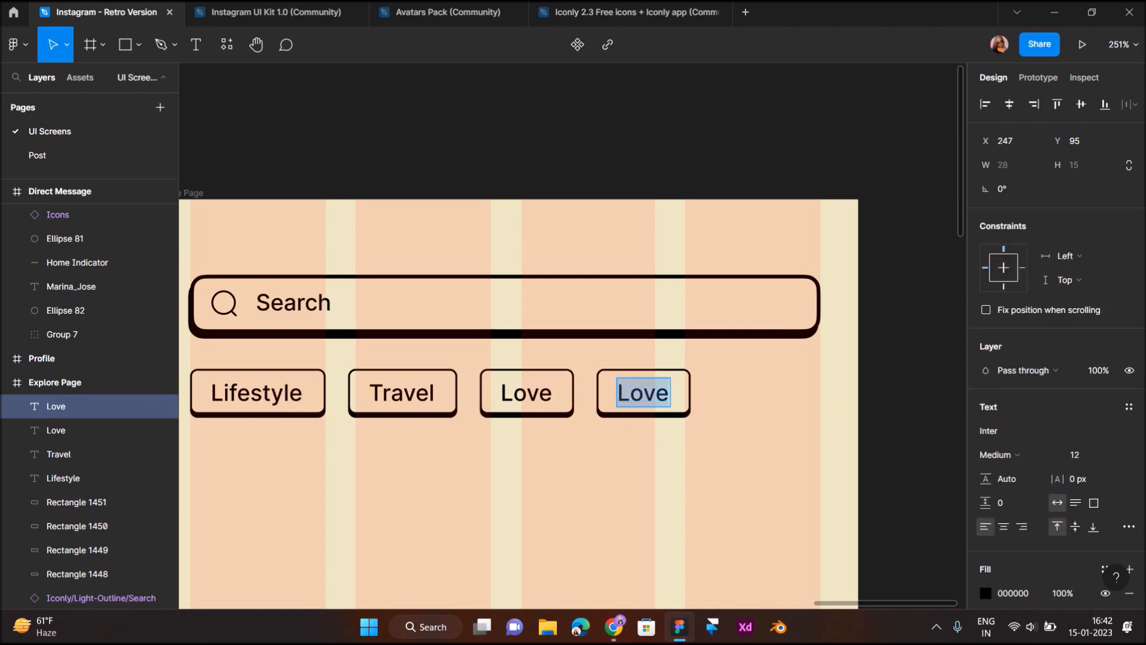
text(Food)
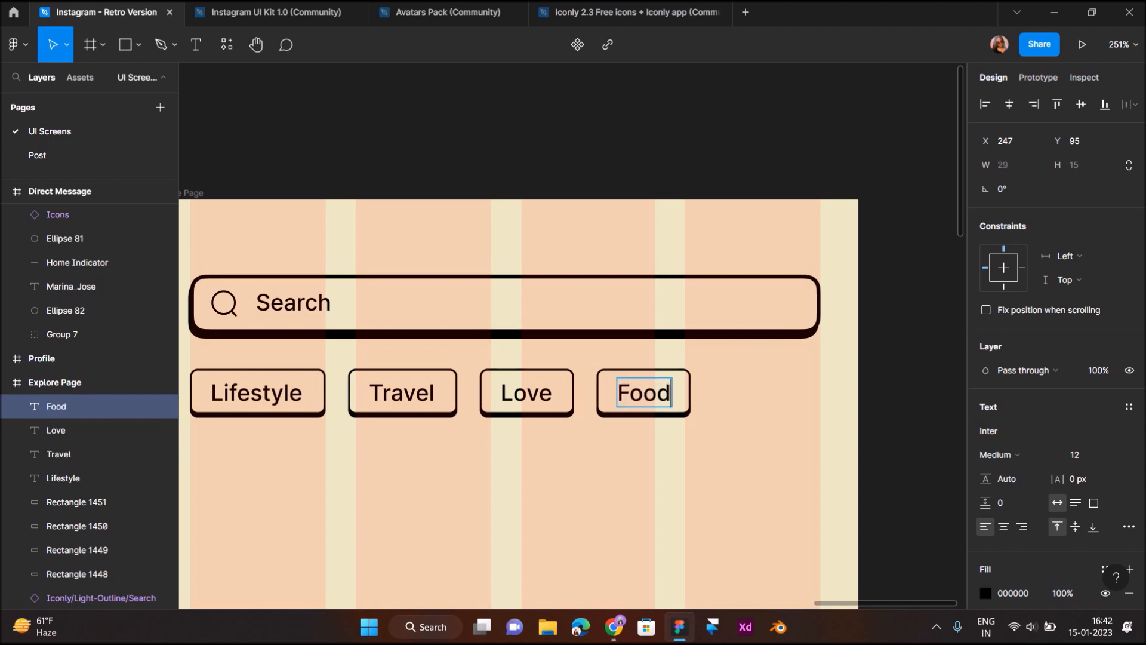
click(645, 458)
scroll(645, 458, up, 2)
drag(642, 335, 641, 335)
scroll(573, 336, left, 7)
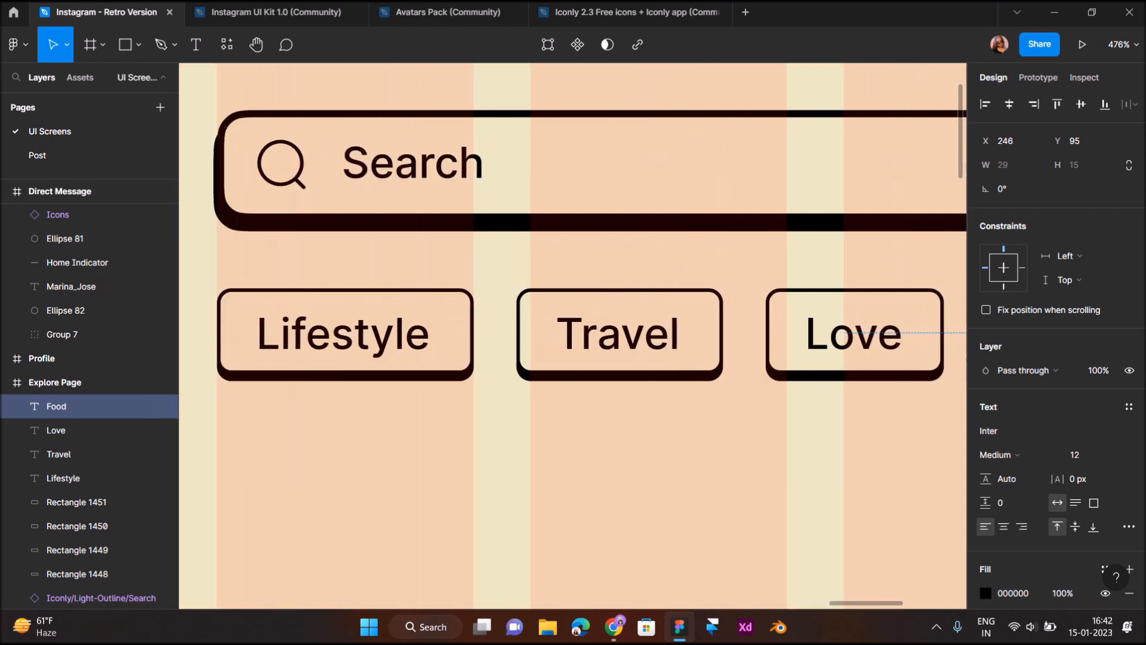
click(353, 334)
scroll(360, 338, down, 3)
scroll(377, 338, right, 4)
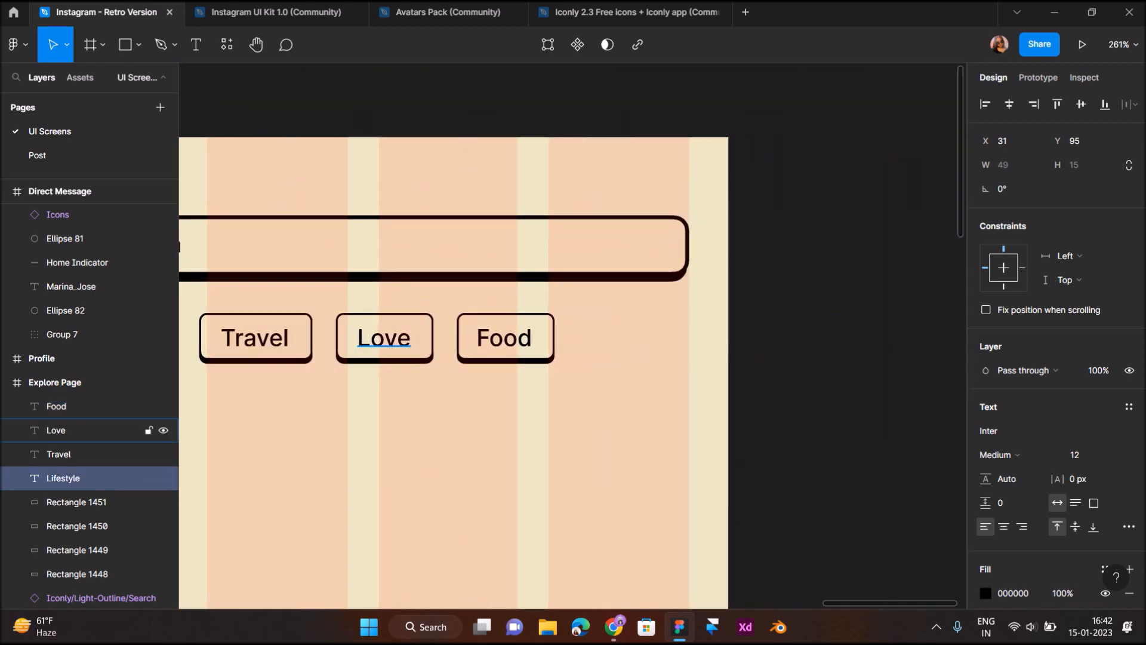
click(395, 430)
Duplicate the Food tag, relabel it 'Memes', and narrow its box to 63 px
drag(550, 434, 623, 339)
double_click(625, 338)
text(Memes)
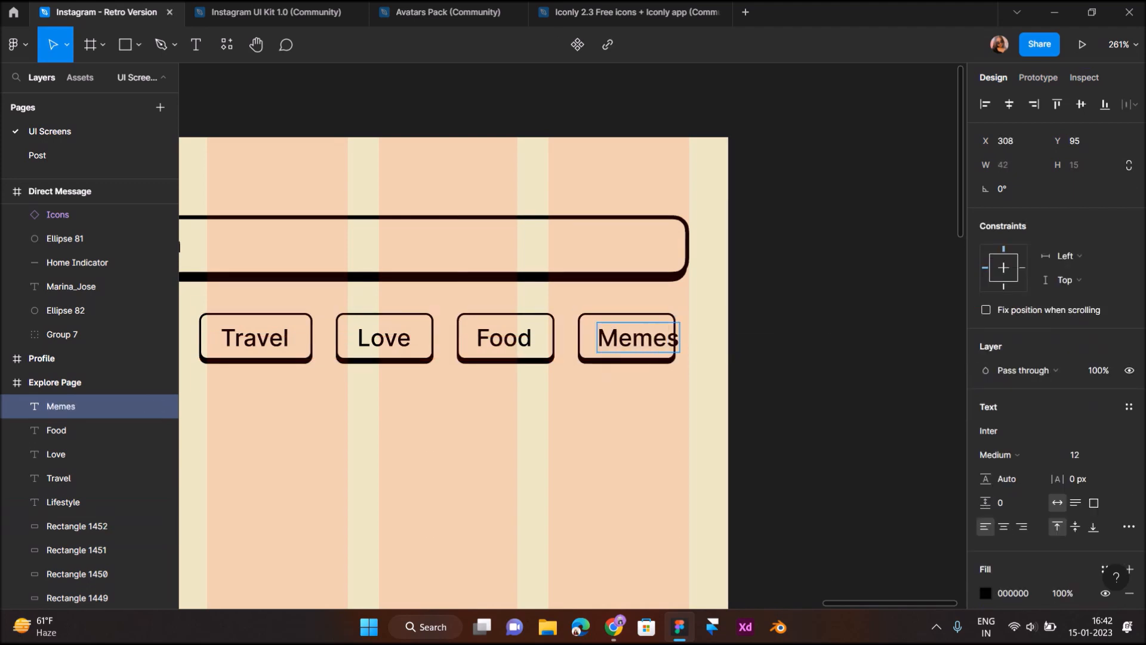
key(Escape)
click(77, 526)
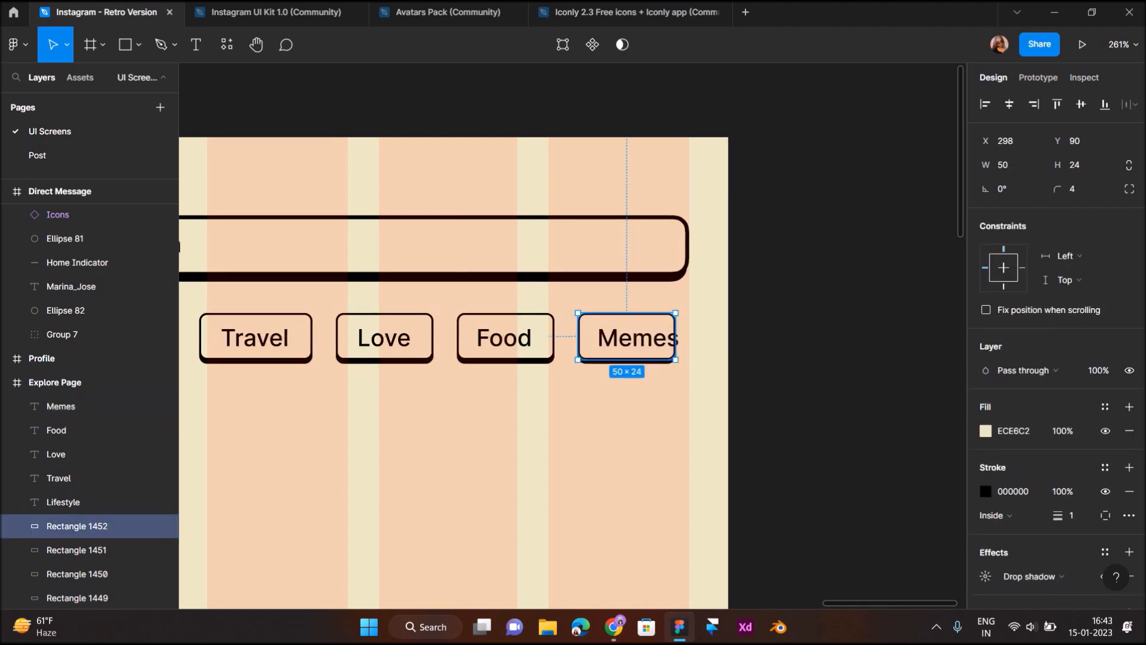
key(ctrl+Left)
key(ctrl+Left)
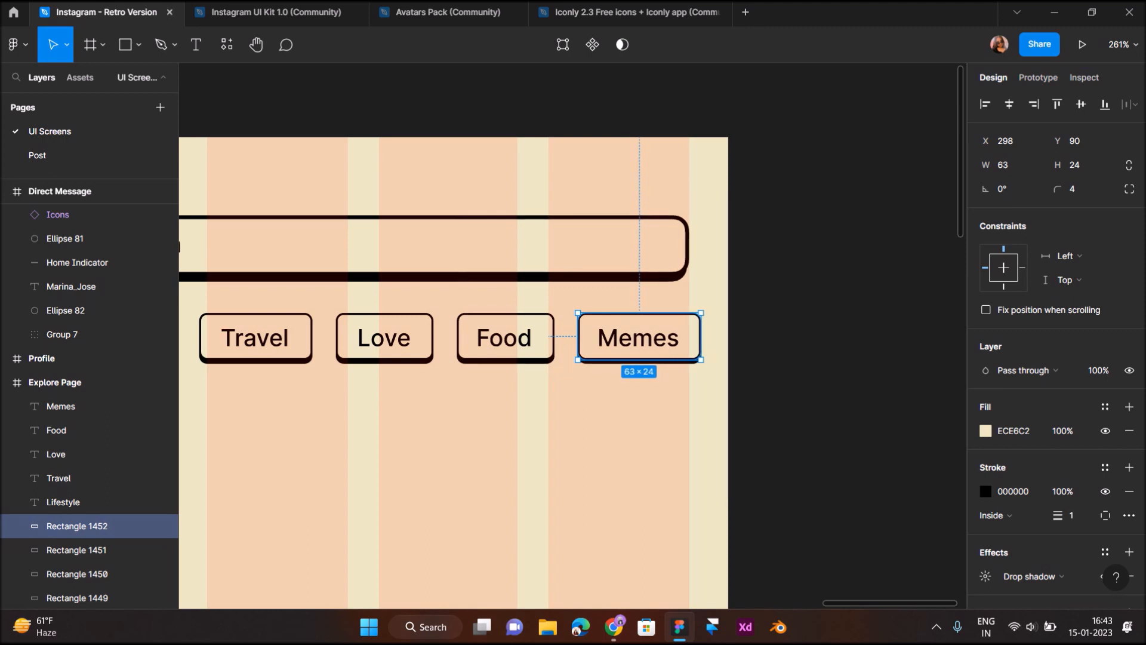
key(ctrl+Left)
click(740, 451)
scroll(741, 452, down, 5)
scroll(740, 451, down, 3)
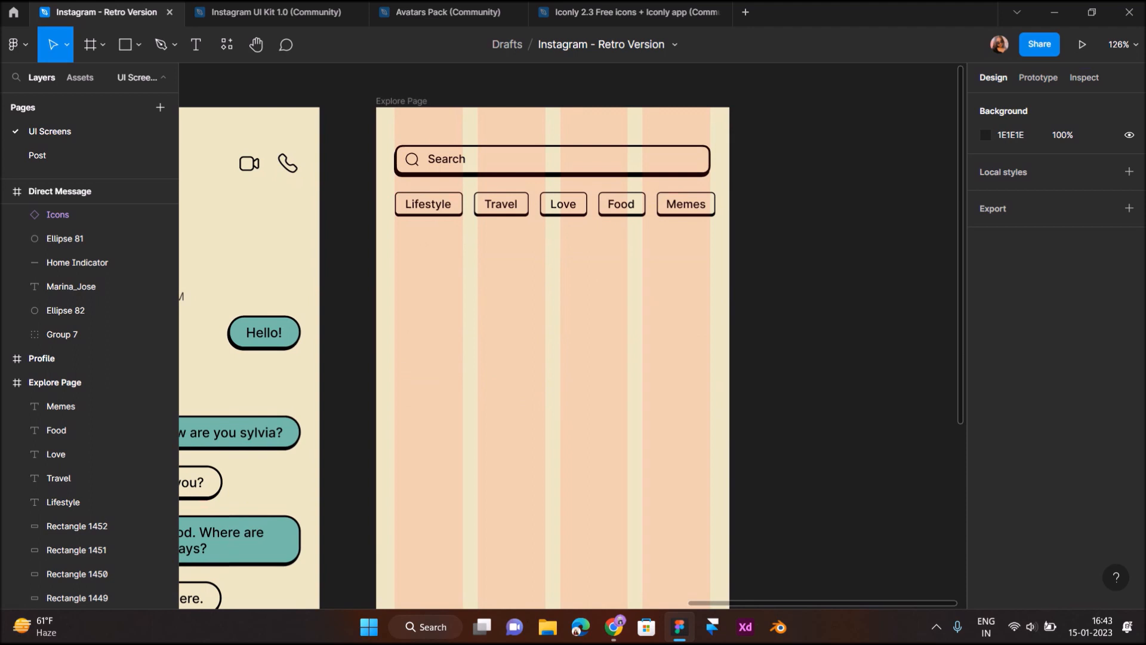
Select all five tag boxes: Lifestyle, Travel, Love, Food and Memes
click(457, 206)
shift+click(500, 205)
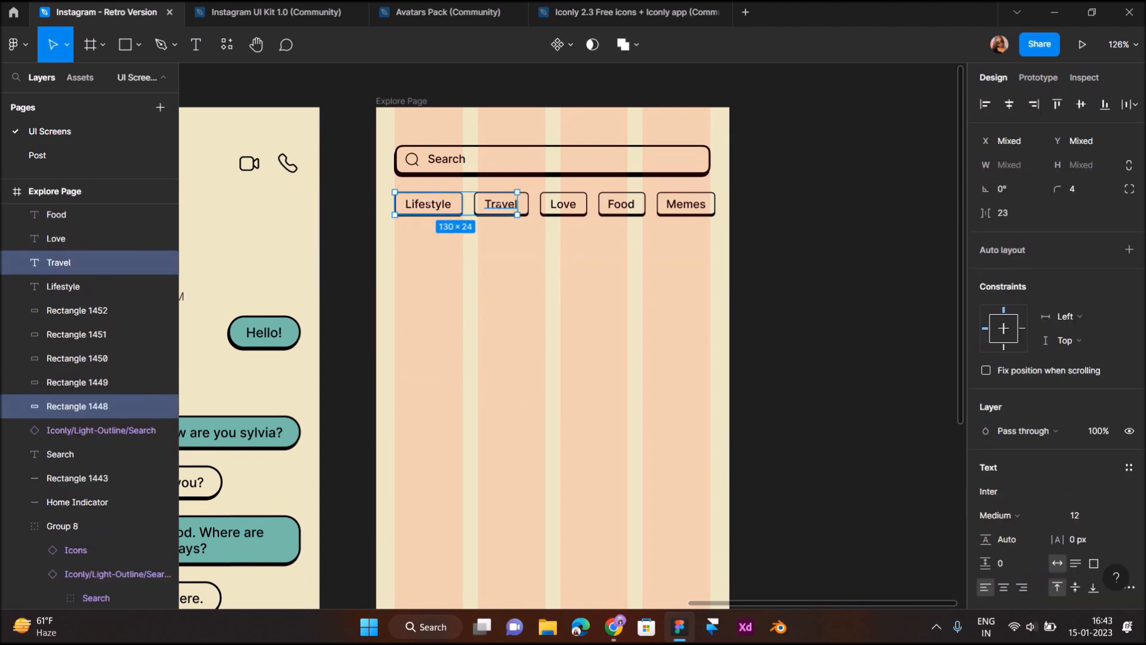
click(496, 210)
shift+click(428, 204)
scroll(429, 203, up, 5)
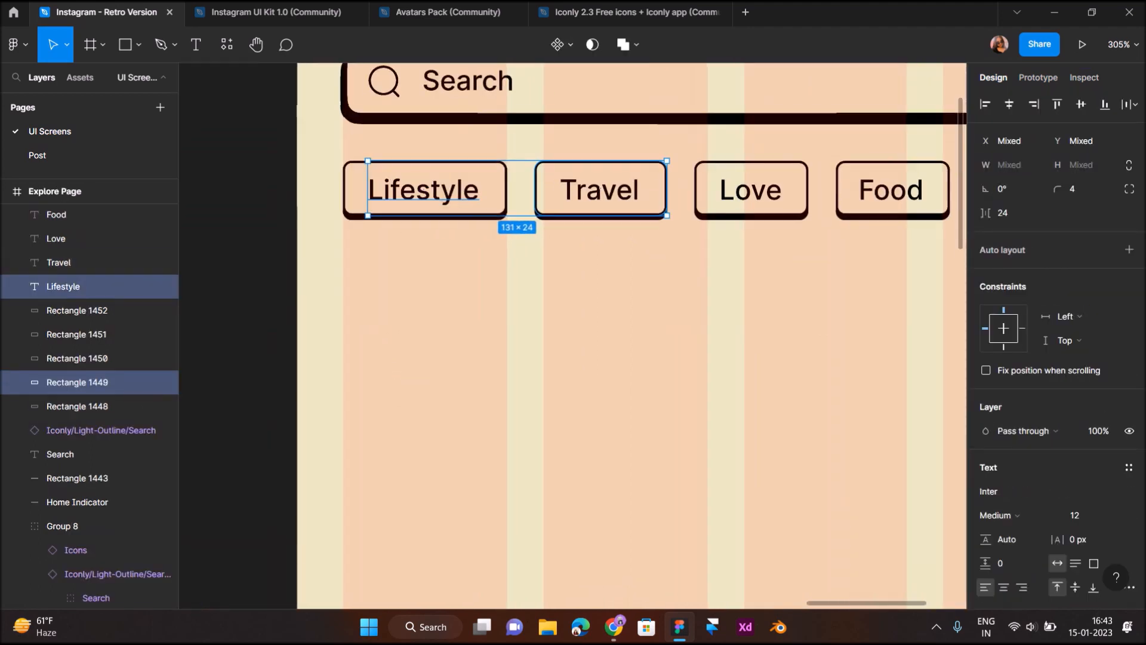
click(507, 268)
click(493, 204)
shift+click(549, 204)
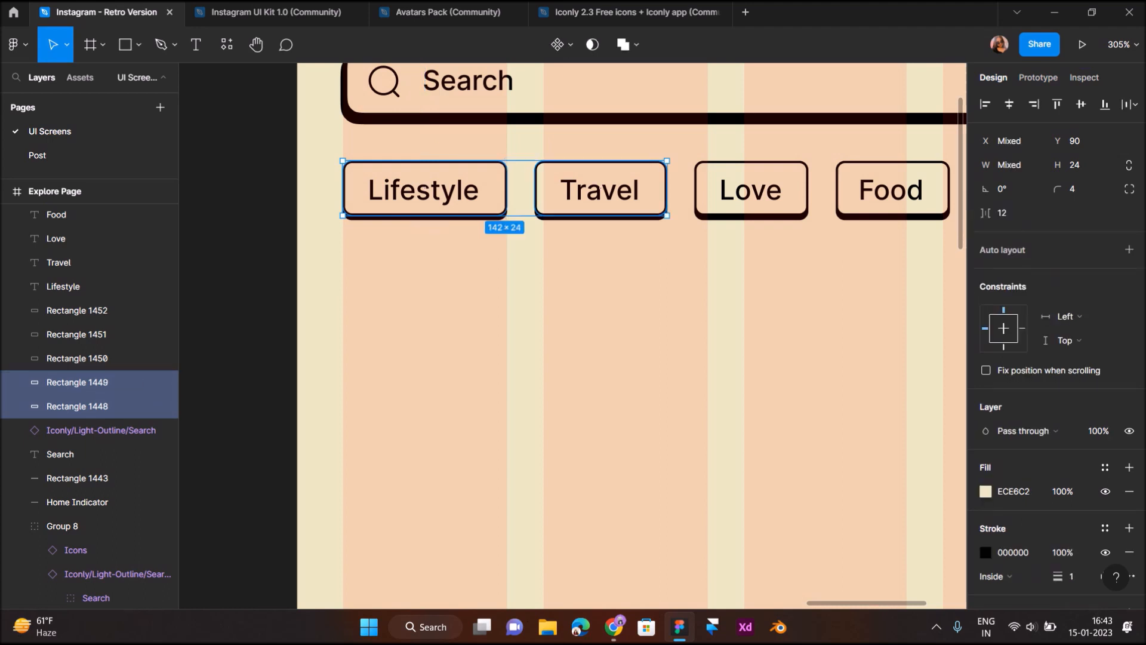
shift+click(743, 192)
scroll(728, 191, right, 3)
shift+click(714, 190)
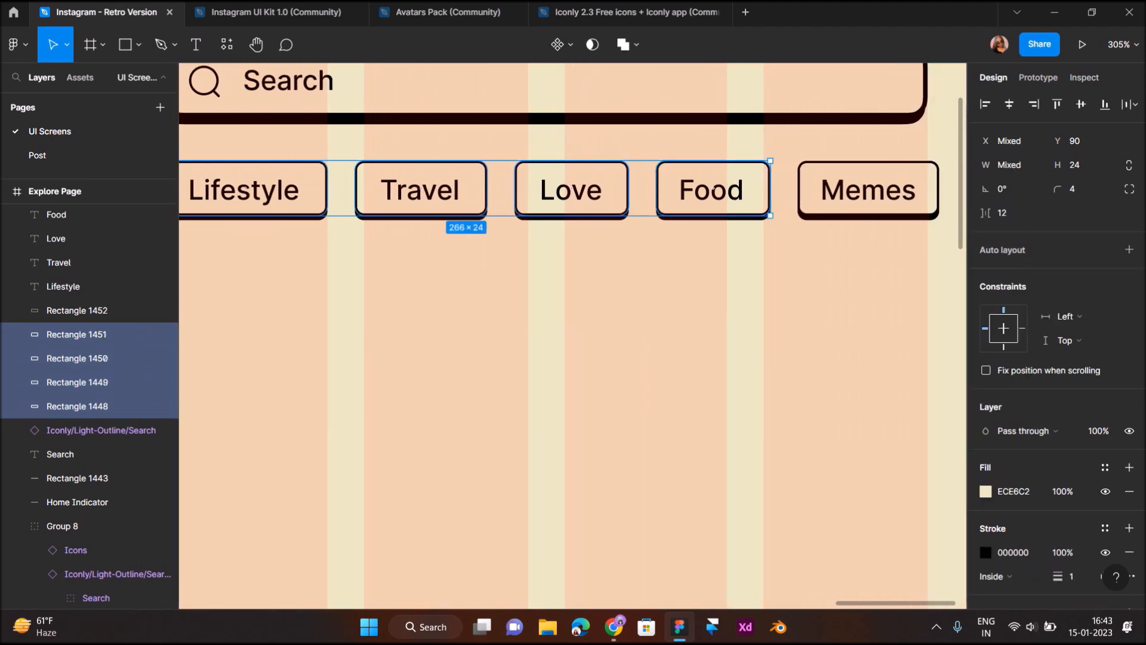
shift+click(869, 191)
scroll(1051, 359, down, 3)
Hide the drop shadow on the selected tag boxes
click(1105, 516)
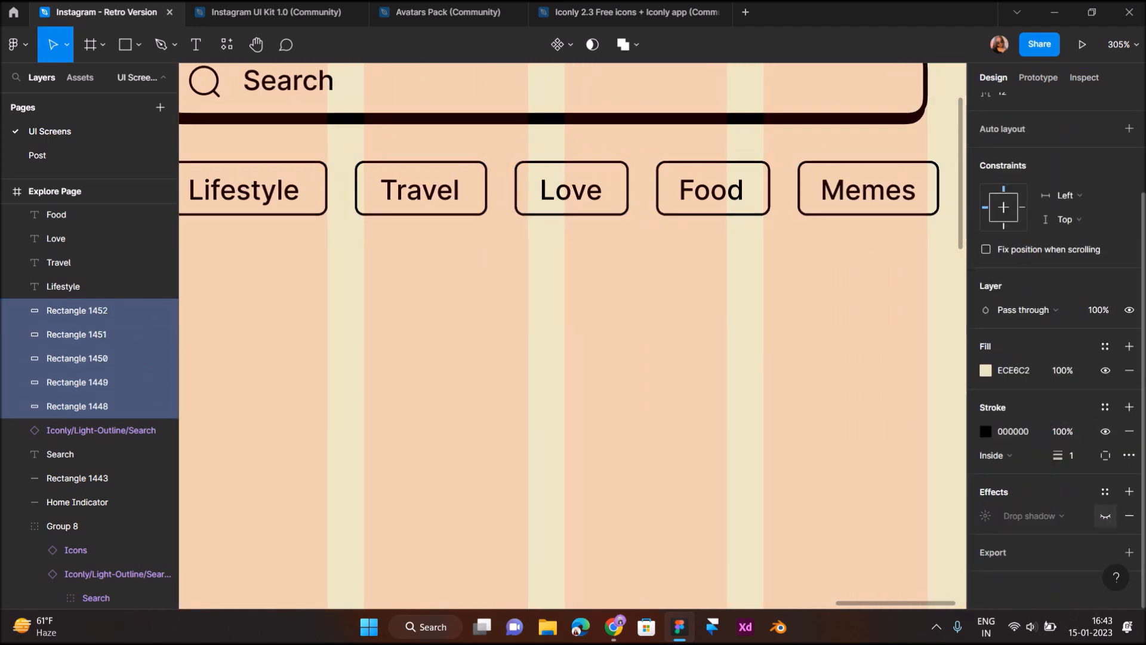
click(770, 388)
scroll(770, 388, down, 5)
scroll(758, 370, down, 2)
scroll(726, 278, up, 3)
Copy the Grid Photo view frame from the Instagram UI Kit and paste it into the Retro Version file
scroll(705, 196, down, 3)
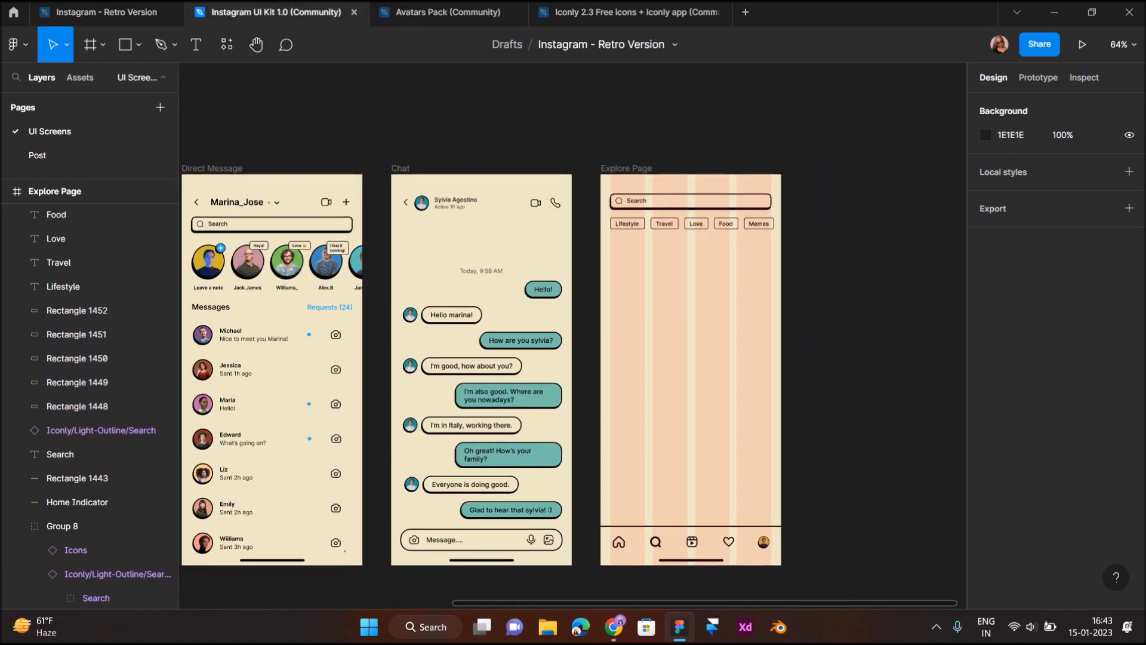
click(275, 12)
click(522, 334)
scroll(522, 334, up, 2)
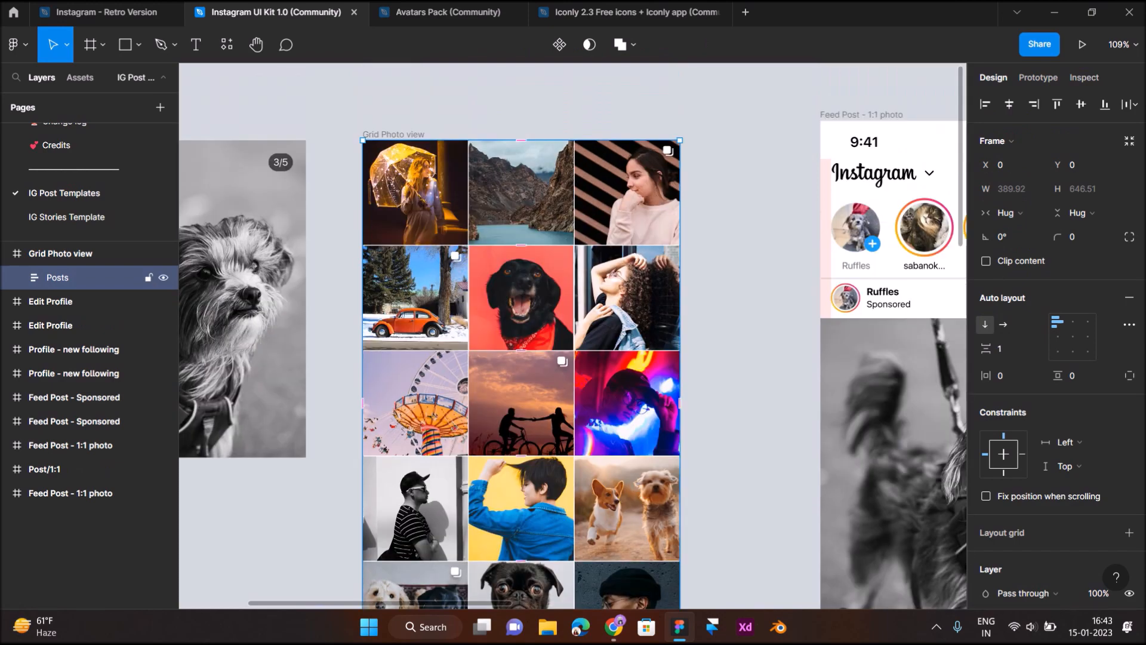
click(406, 135)
click(394, 161)
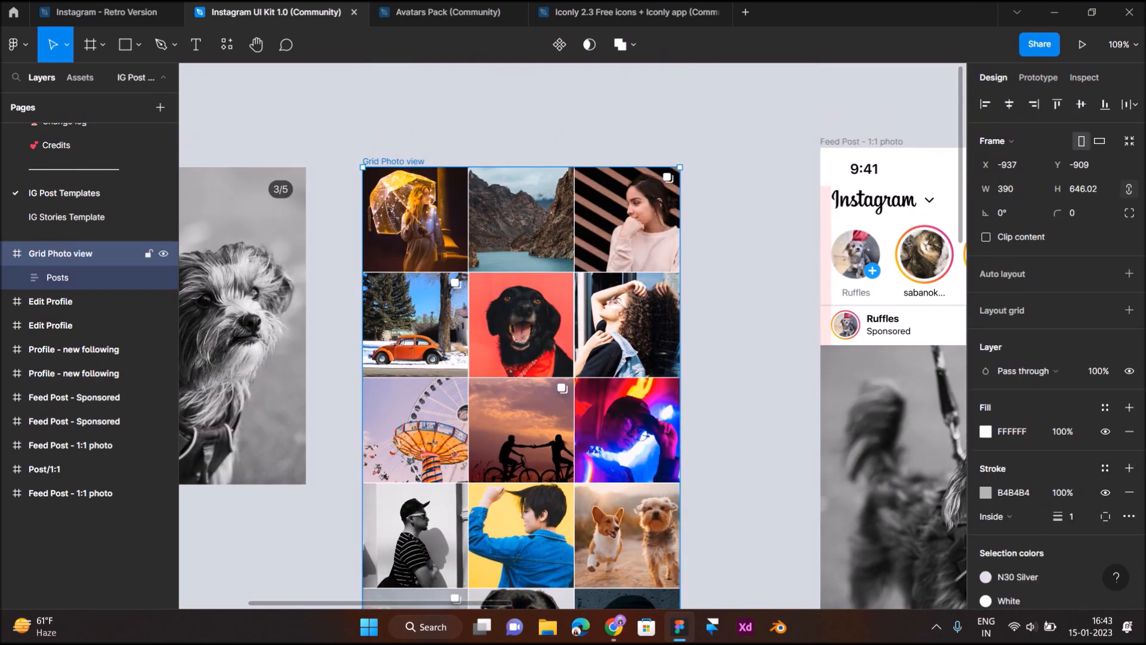
key(ctrl+c)
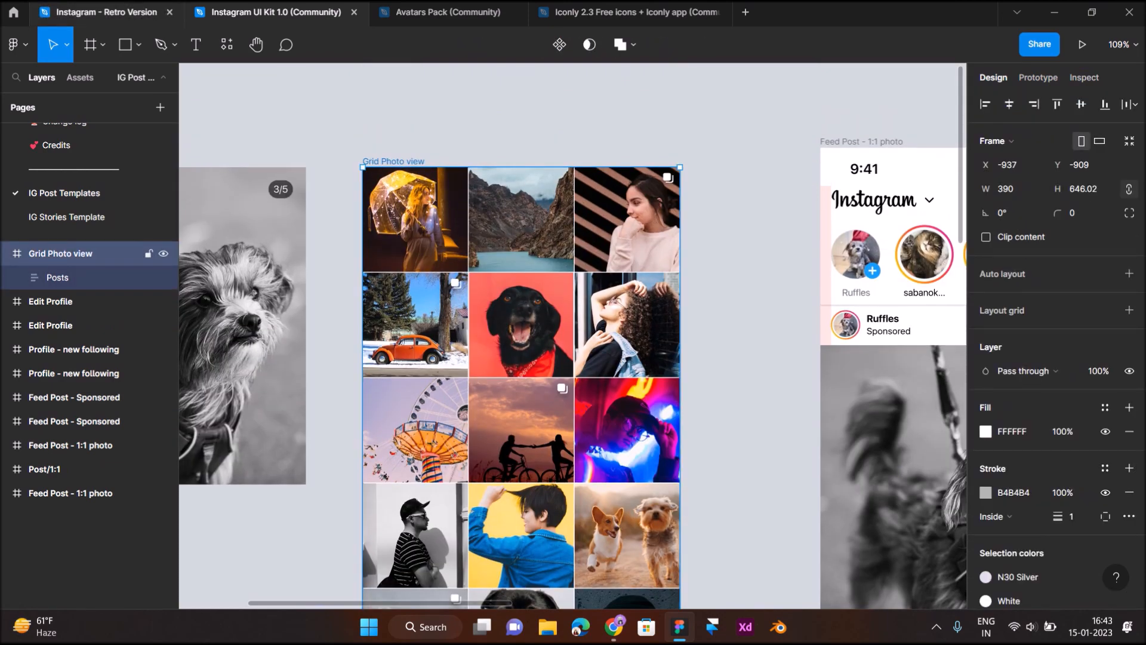
click(106, 12)
key(ctrl+v)
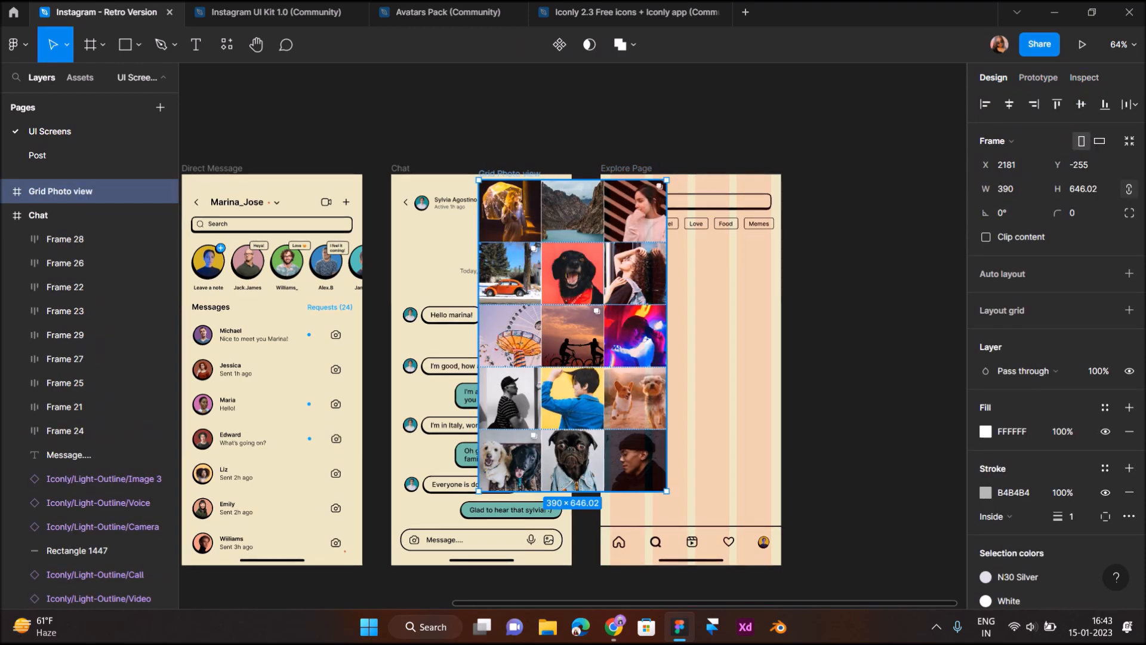
Place the photo grid in Explore Page below the tags and trim its edges to the frame width
drag(574, 336, 692, 393)
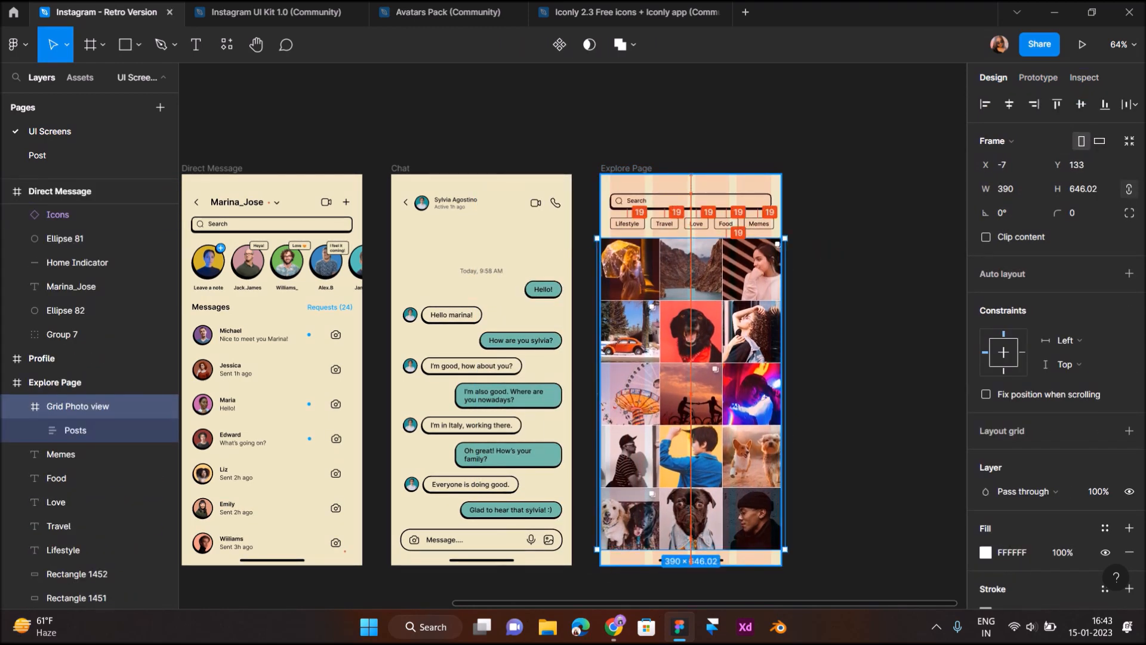
scroll(675, 286, up, 3)
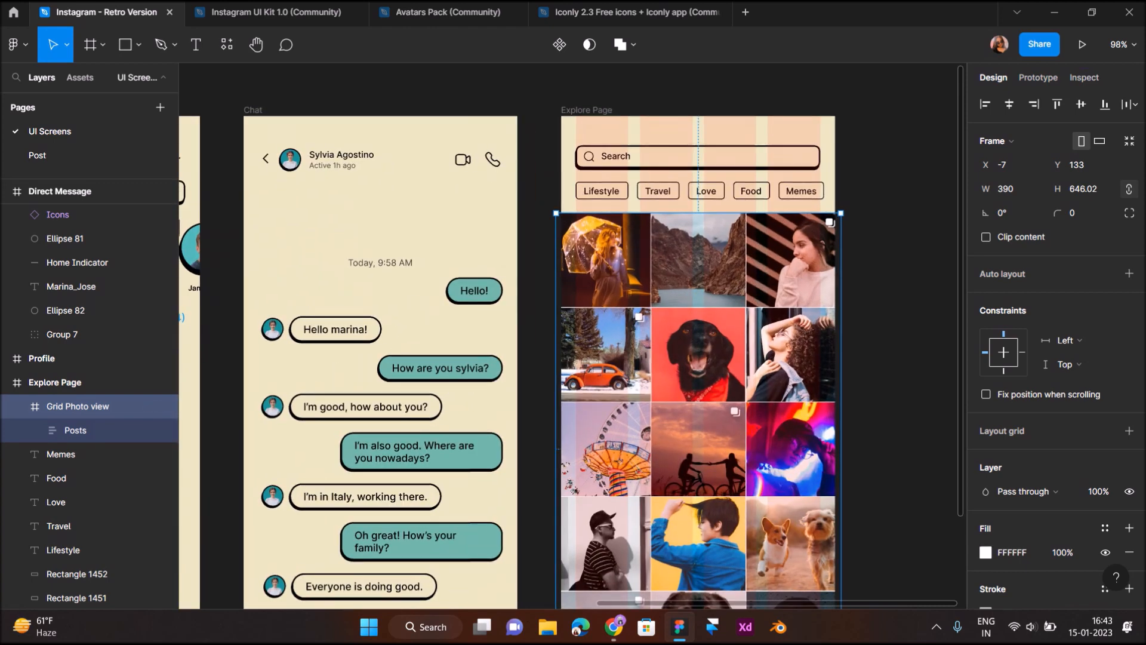
mouse_move(557, 449)
mouse_down()
mouse_move(577, 449)
mouse_move(557, 449)
mouse_up()
scroll(694, 301, up, 3)
scroll(694, 301, right, 2)
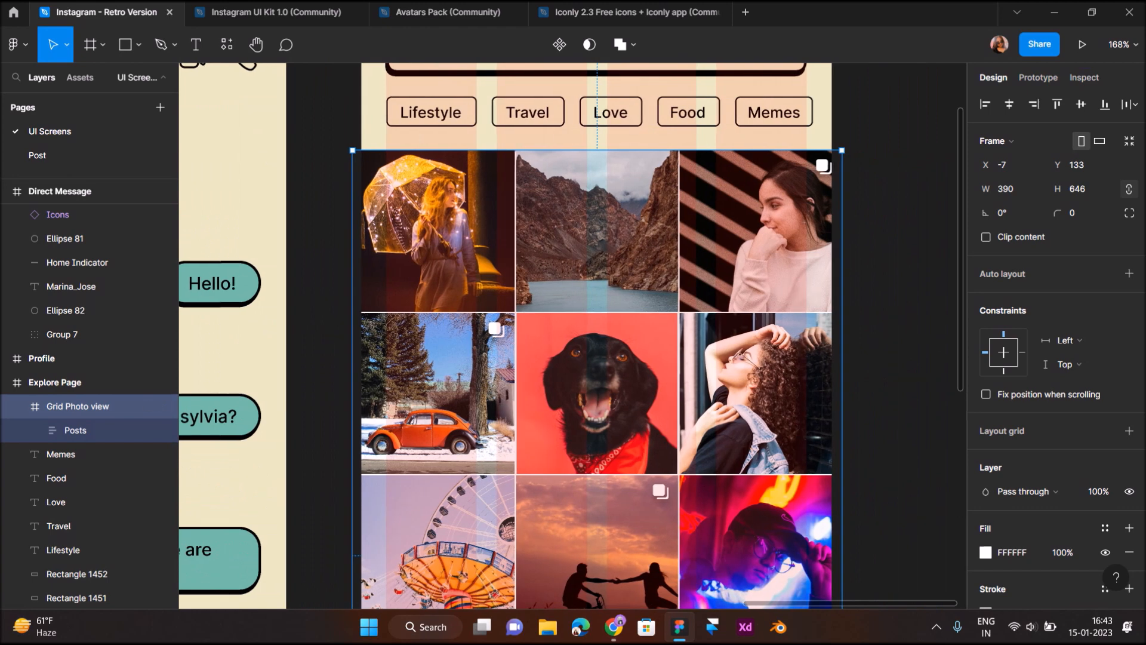
drag(353, 370, 360, 370)
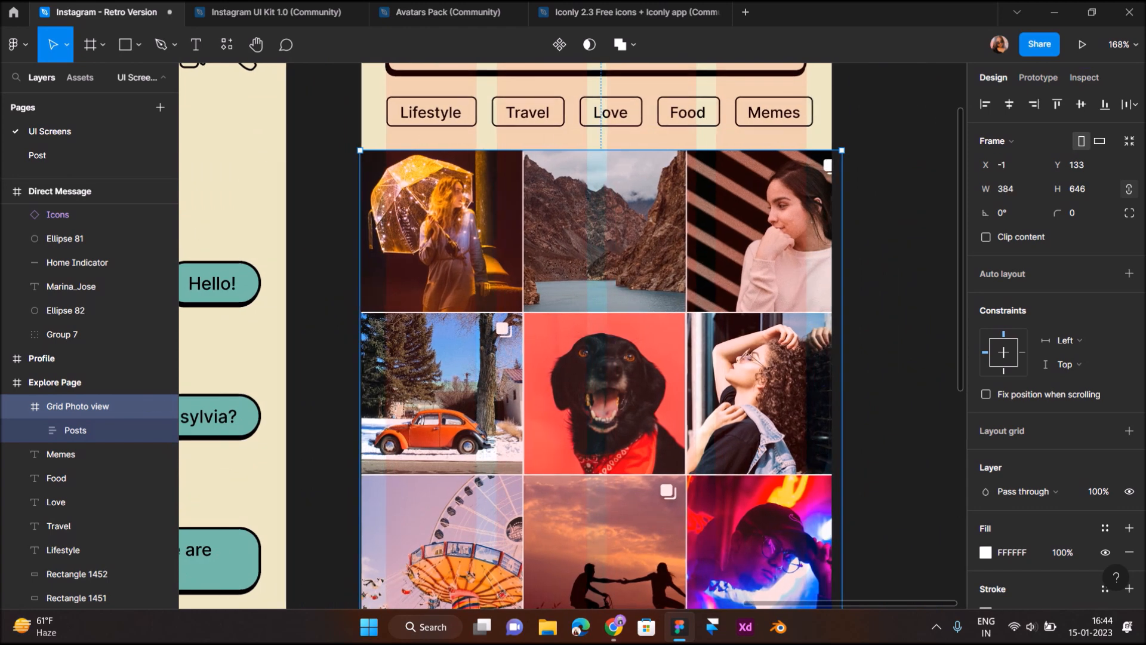
drag(842, 370, 836, 370)
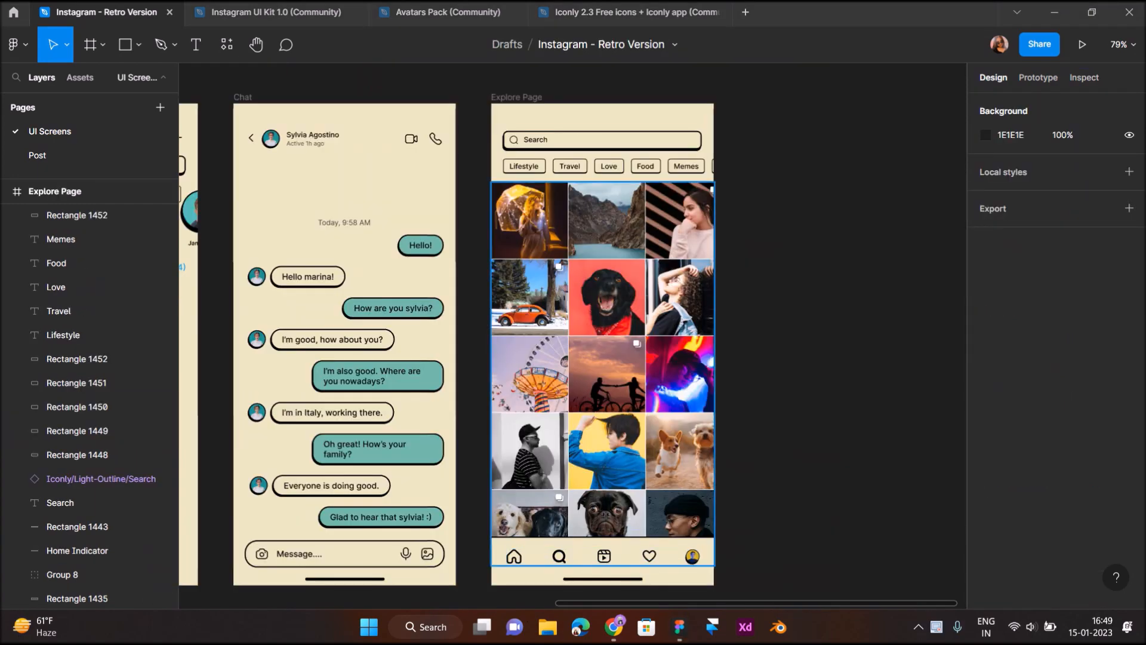
Duplicate the Explore Page frame beside the original and rename the copy 'Likes/Follows'
scroll(597, 546, right, 2)
click(413, 98)
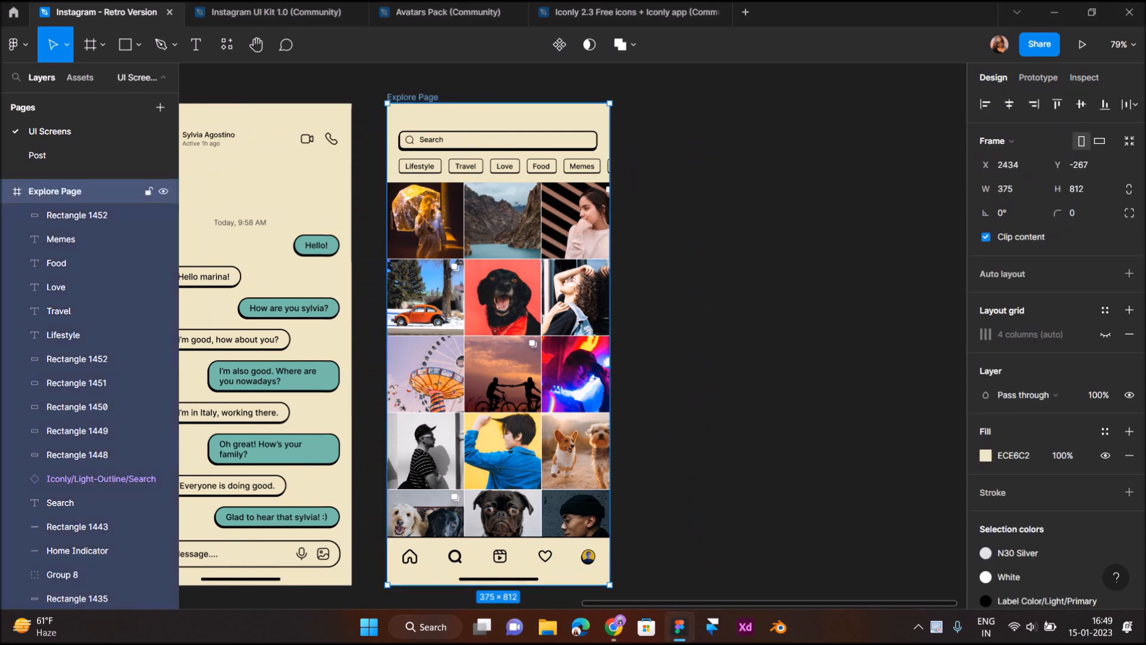
key(ctrl+d)
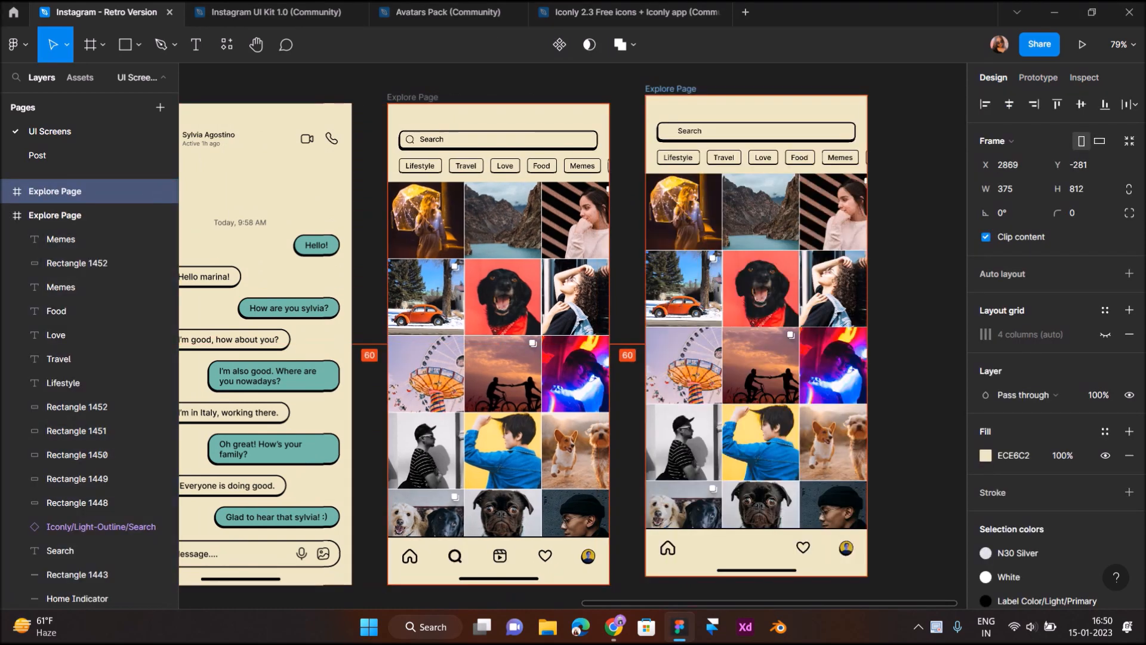
drag(679, 97, 671, 98)
double_click(671, 97)
text(N)
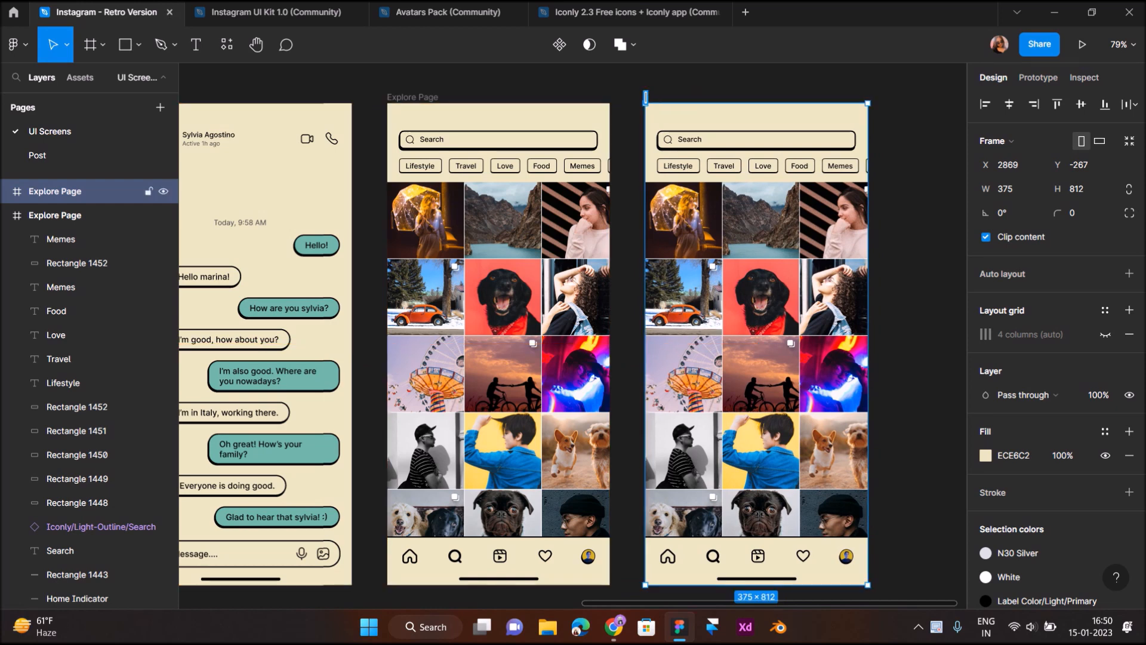
text(ikes/Follows)
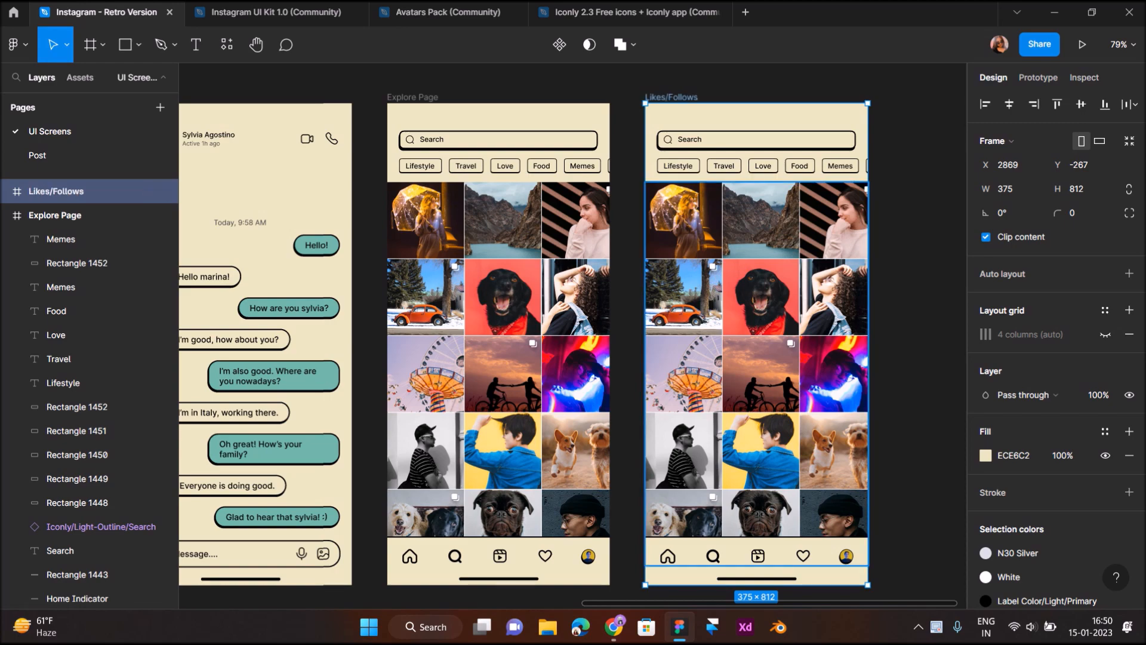
Delete the photo grid, search bar and tag chips from the Likes/Follows frame
scroll(813, 206, down, 4)
click(803, 233)
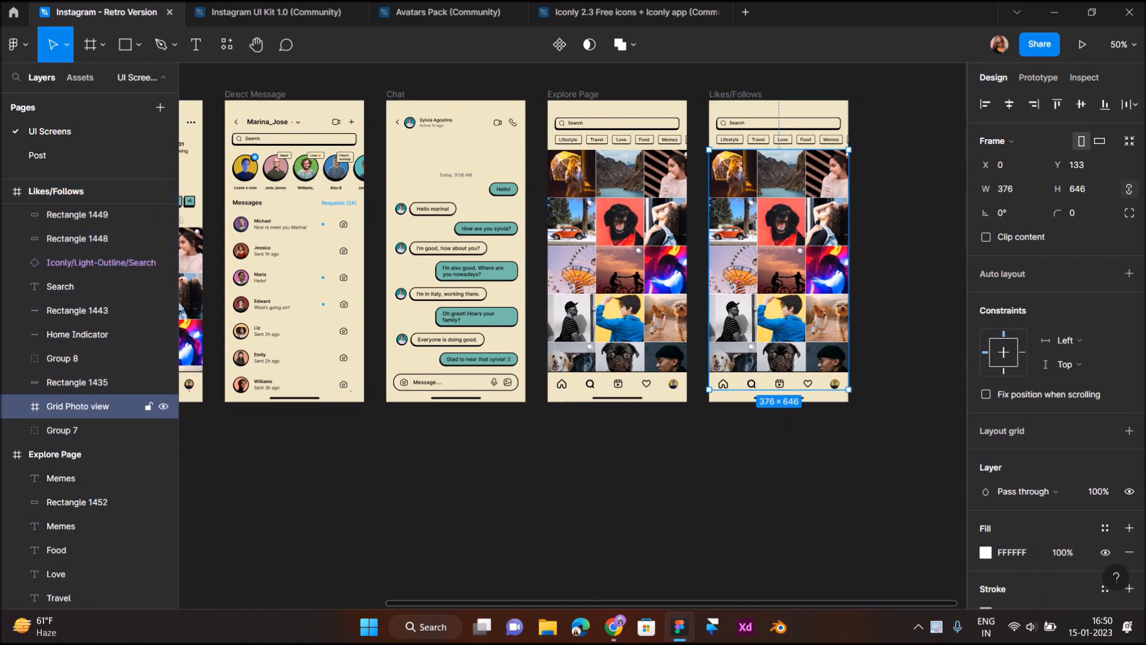
key(Delete)
drag(919, 173, 715, 117)
key(Delete)
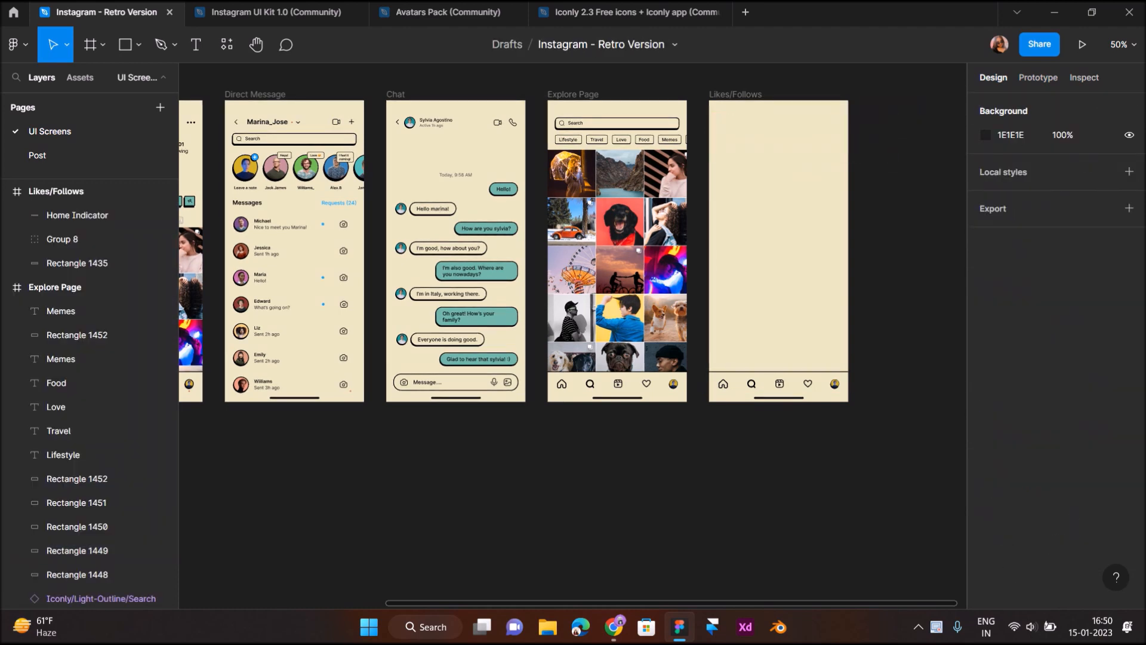
scroll(716, 114, right, 2)
scroll(716, 114, up, 2)
scroll(716, 114, down, 2)
scroll(626, 368, up, 5)
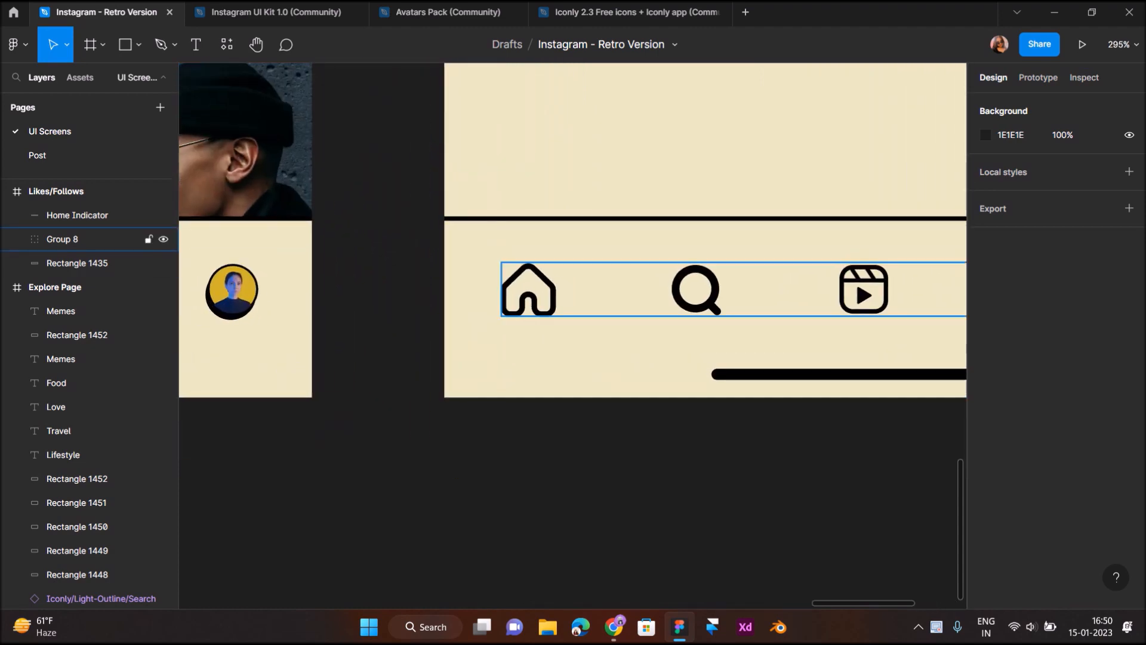
Thin the nav bar's search icon outline to stroke weight 1
click(696, 290)
double_click(696, 290)
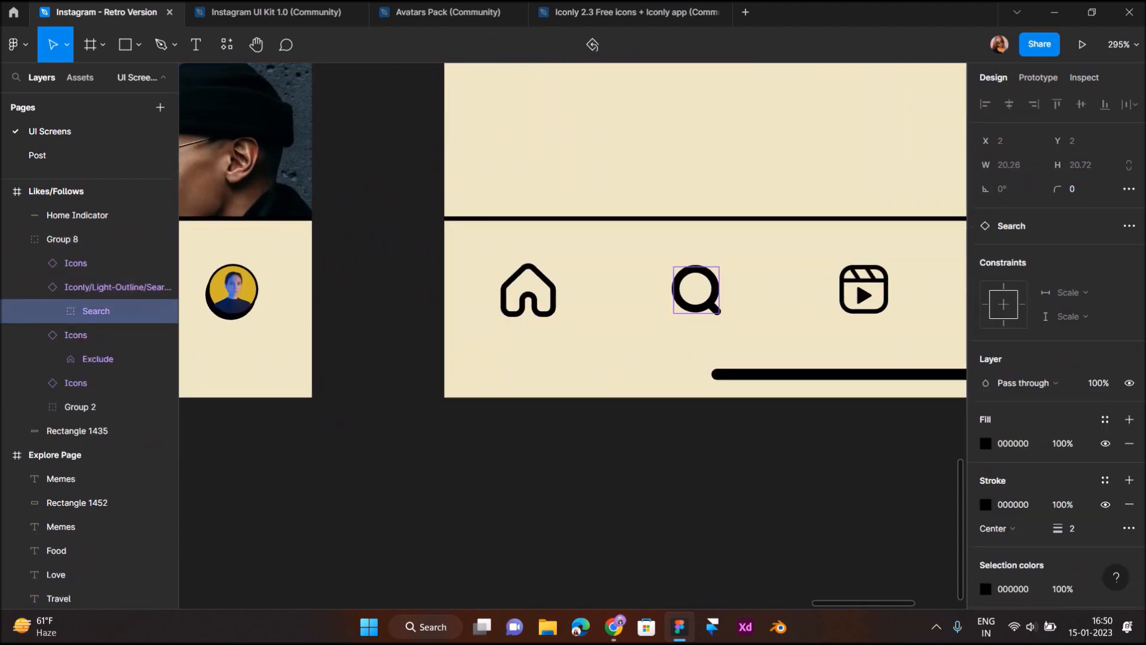
click(1072, 528)
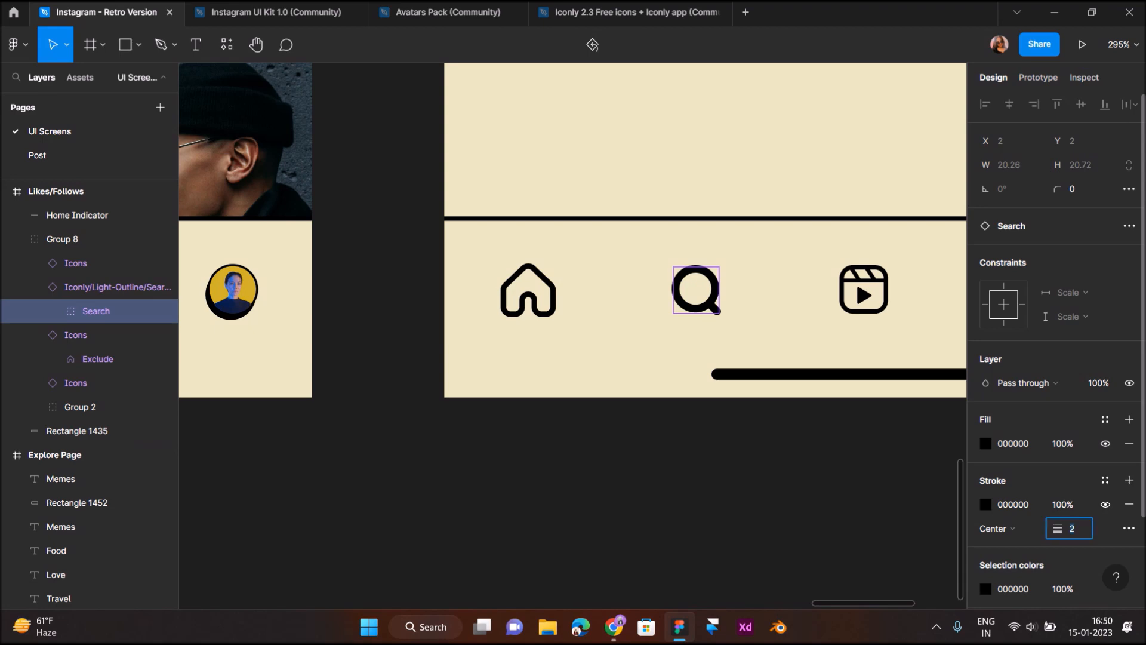
key(Return)
click(790, 441)
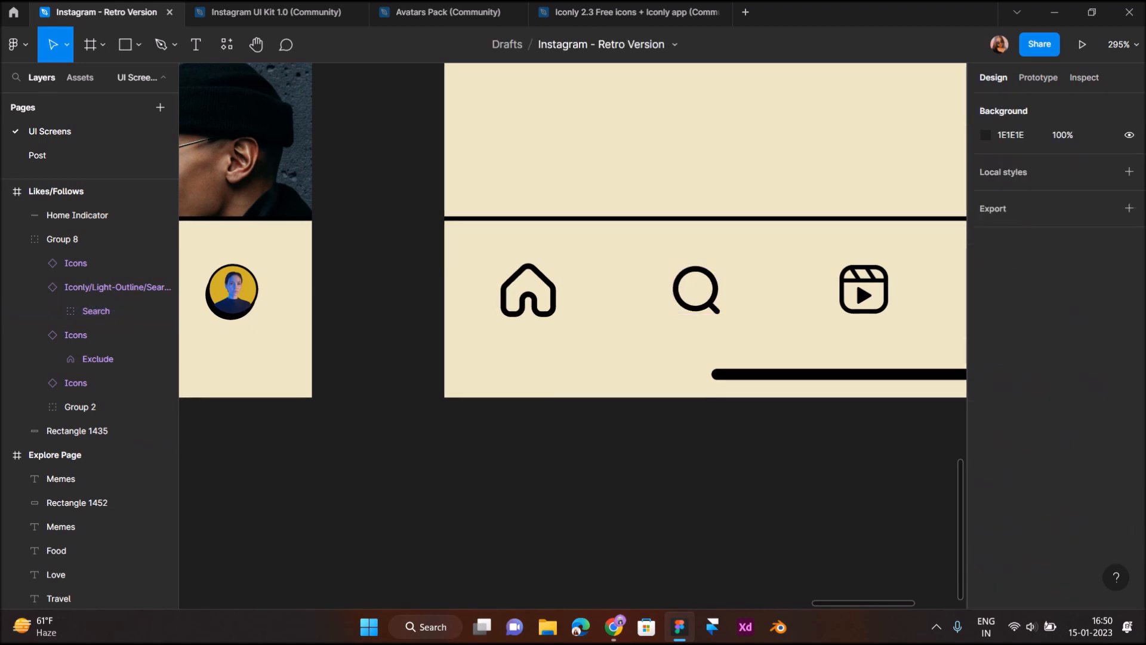
Set the heart icon's outline weight to 2.5, leaving it without a fill
scroll(789, 441, down, 4)
scroll(790, 441, right, 4)
click(676, 357)
double_click(676, 356)
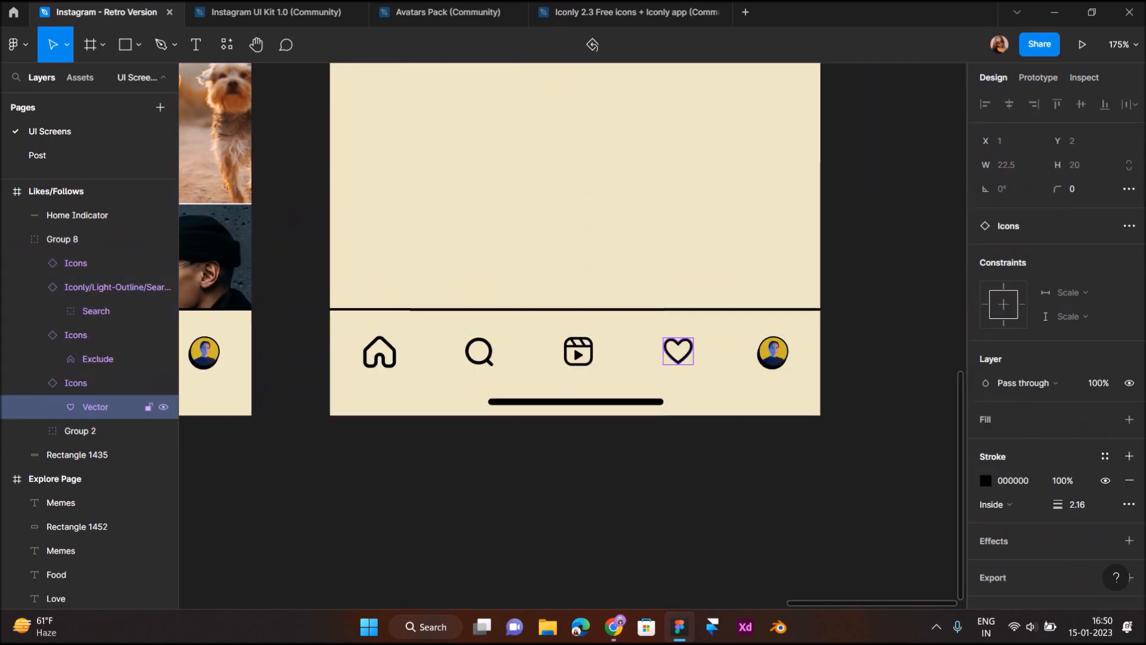
scroll(675, 356, up, 5)
click(1129, 419)
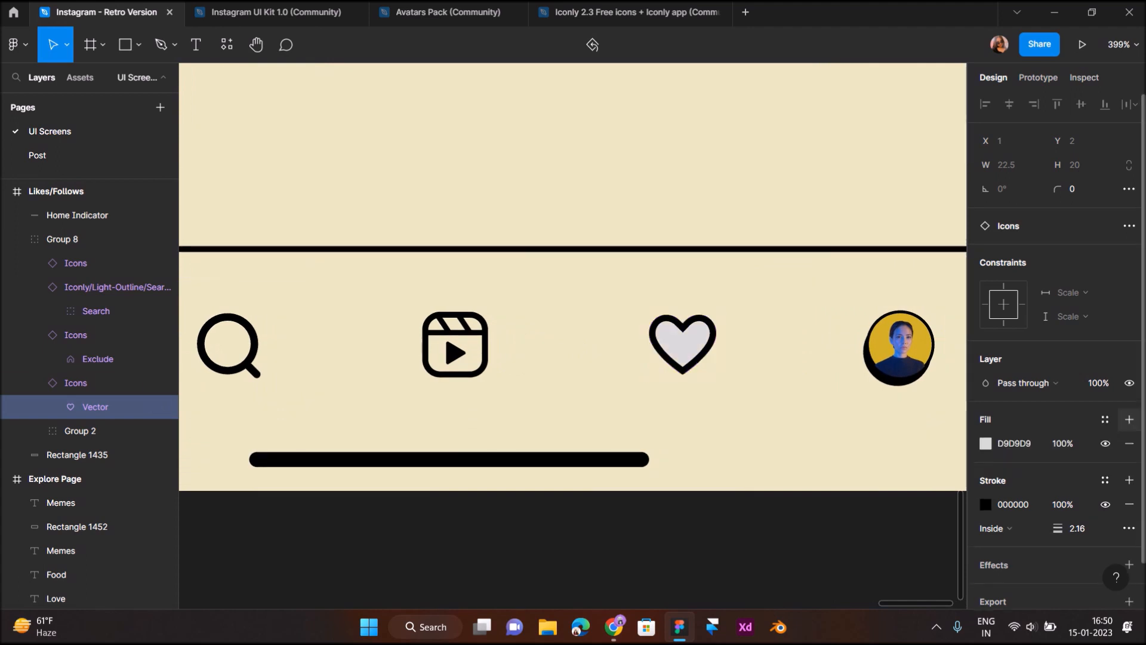
key(ctrl+z)
click(1077, 504)
text(1.5)
key(Return)
click(1076, 504)
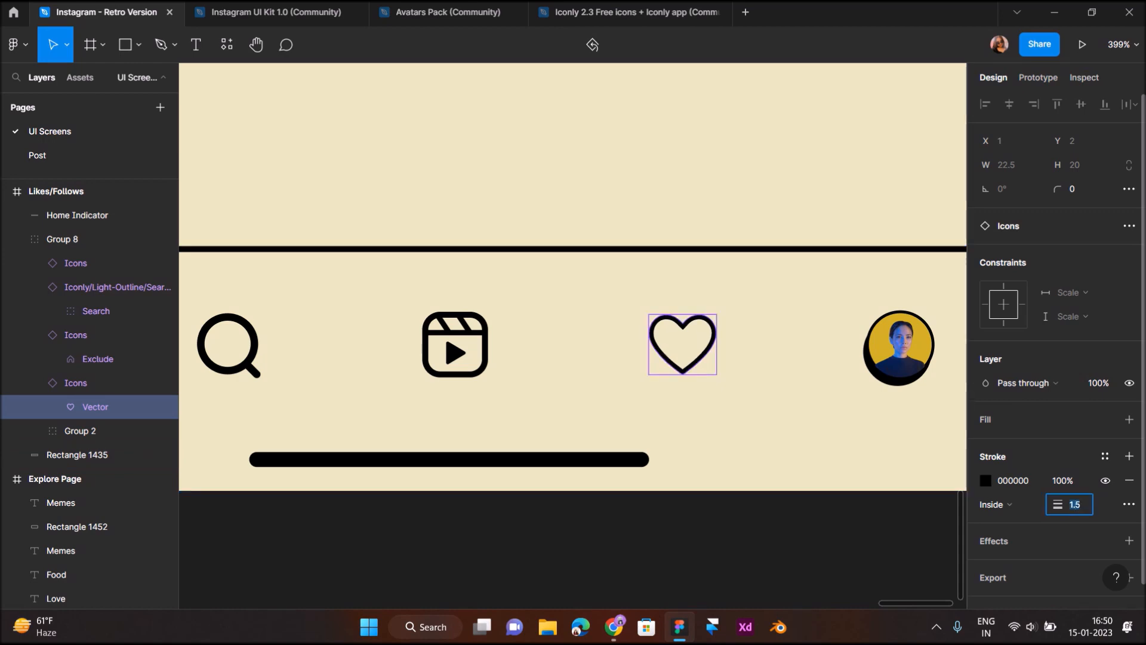
key(Return)
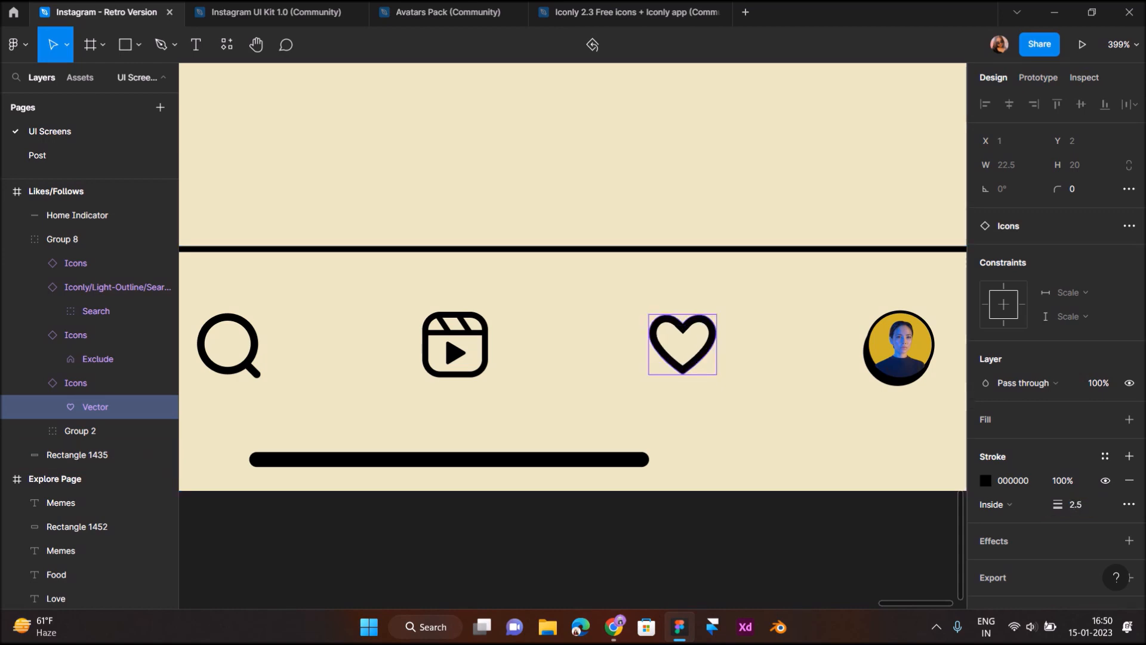
click(809, 559)
scroll(809, 559, down, 5)
scroll(642, 546, right, 1)
scroll(643, 547, up, 2)
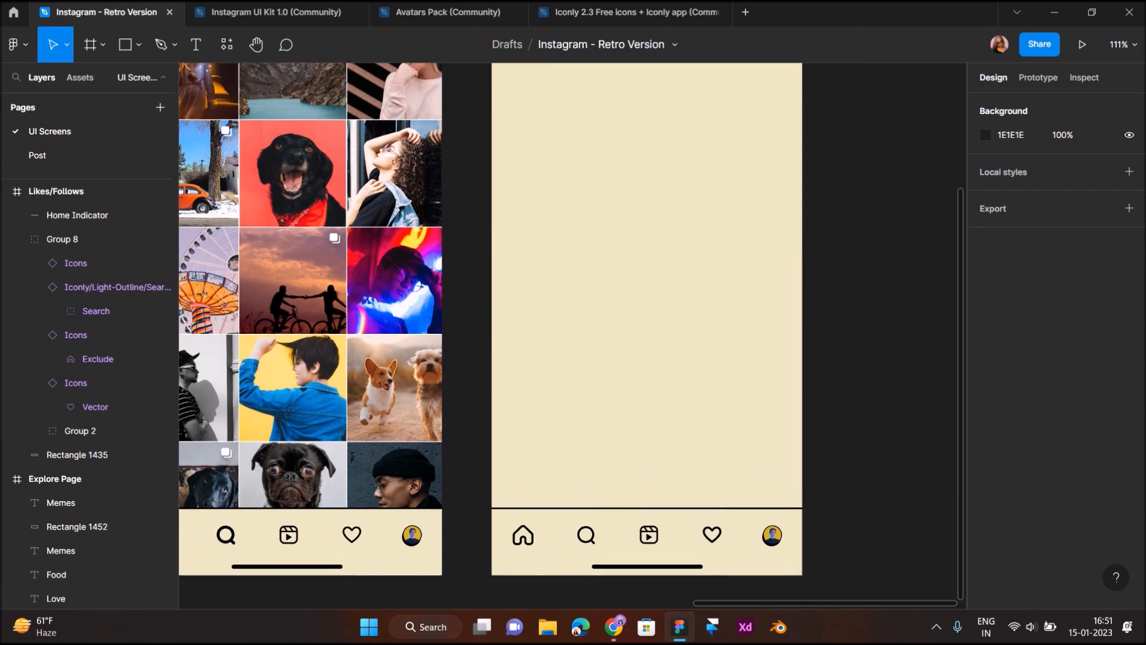
Rename the Likes/Follows frame to 'Notifications'
scroll(643, 546, down, 4)
scroll(626, 373, up, 5)
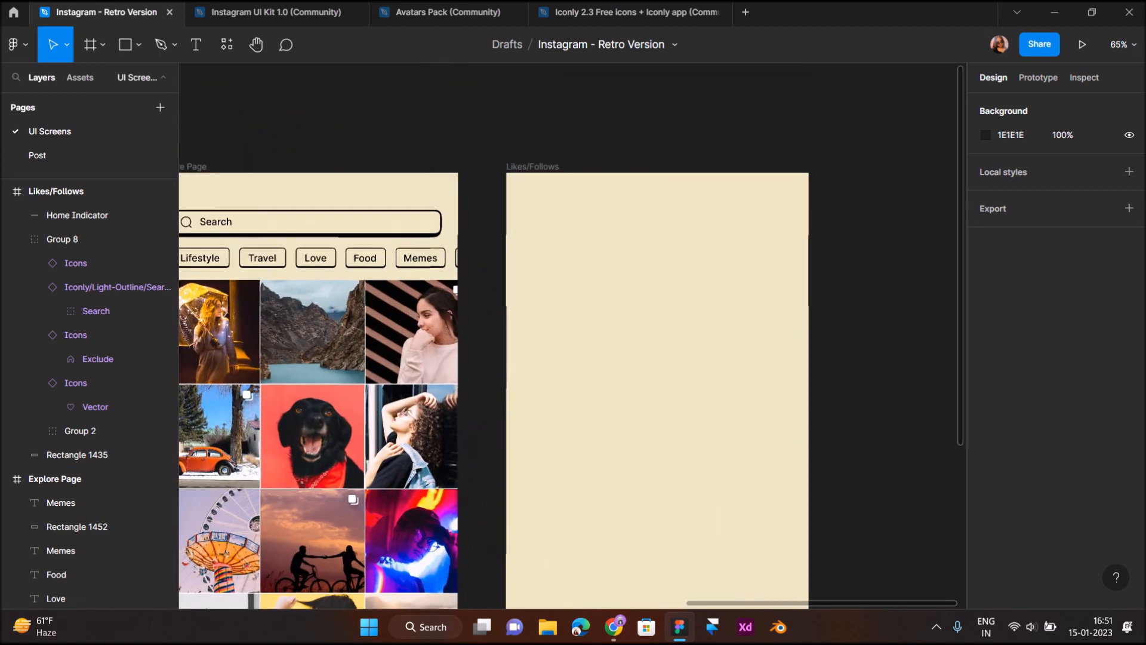
scroll(585, 358, right, 1)
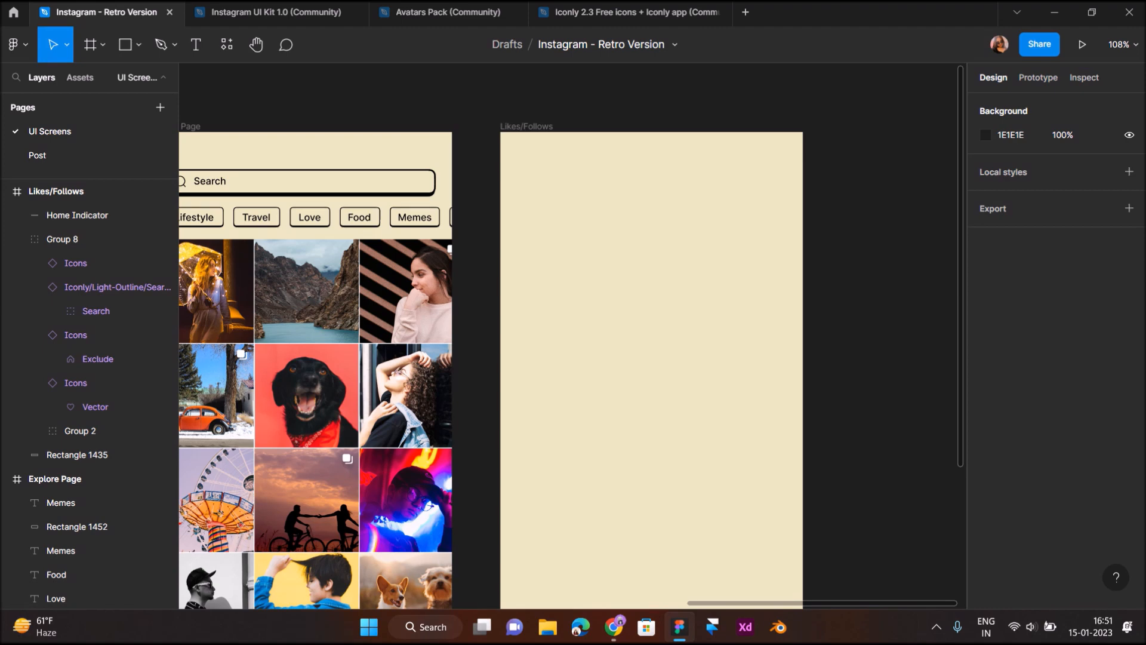
right_click(616, 251)
double_click(516, 127)
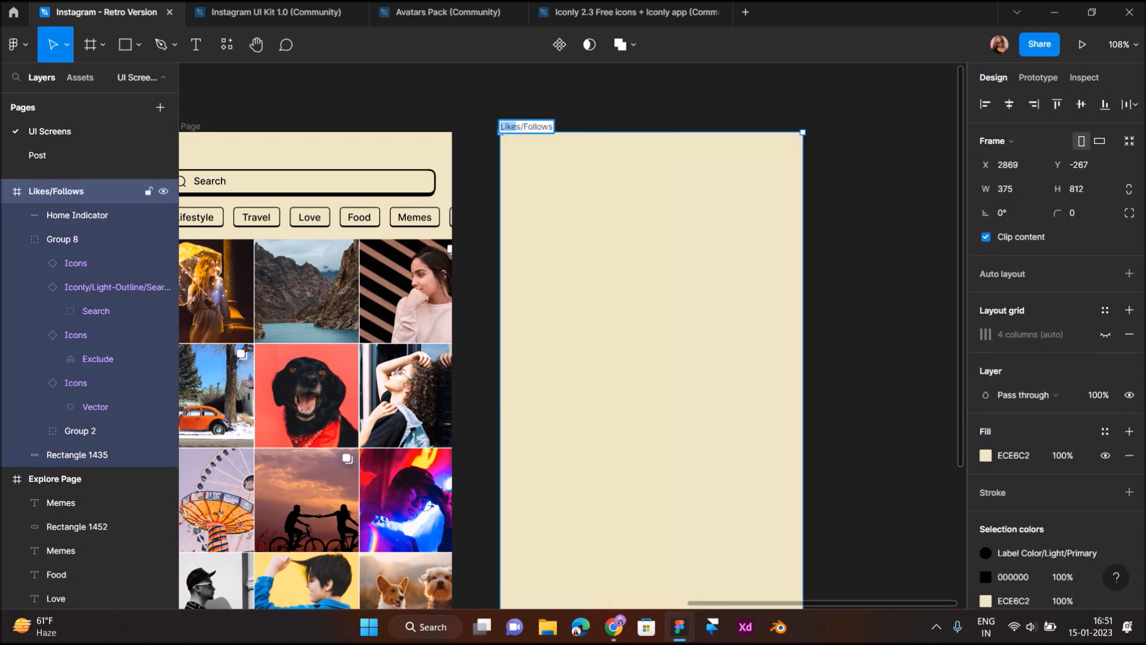
drag(553, 126, 522, 126)
key(BackSpace)
key(BackSpace)
key(BackSpace)
text(No)
key(Return)
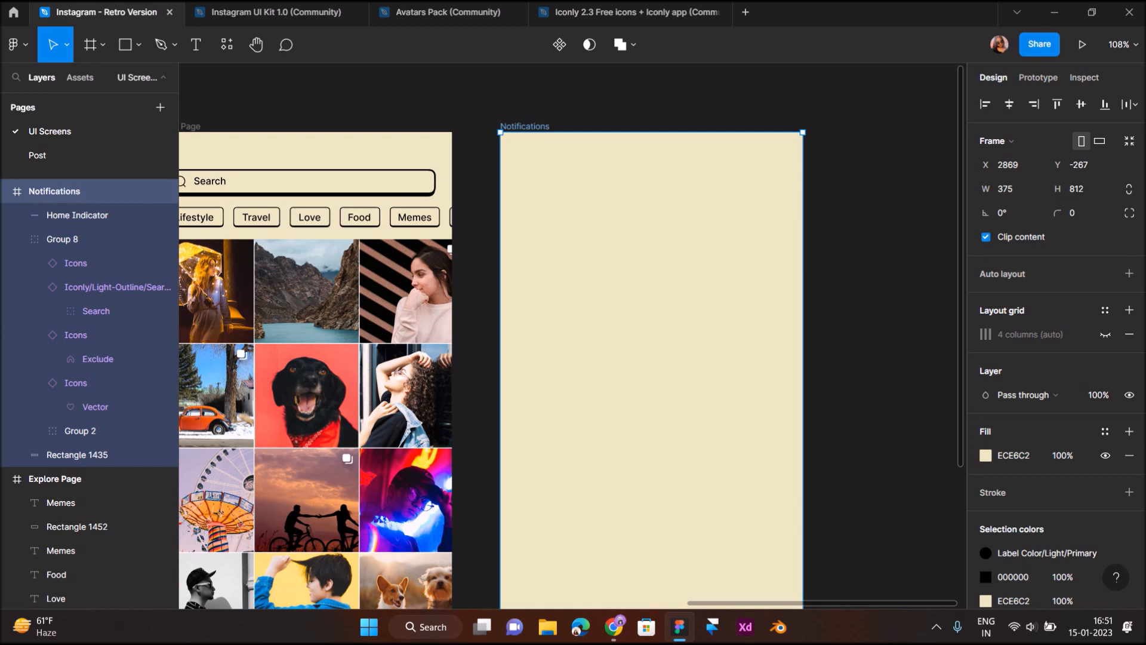
Fill the nav-bar heart icon solid black (000000) to mark the active tab
scroll(597, 358, down, 5)
scroll(597, 359, right, 2)
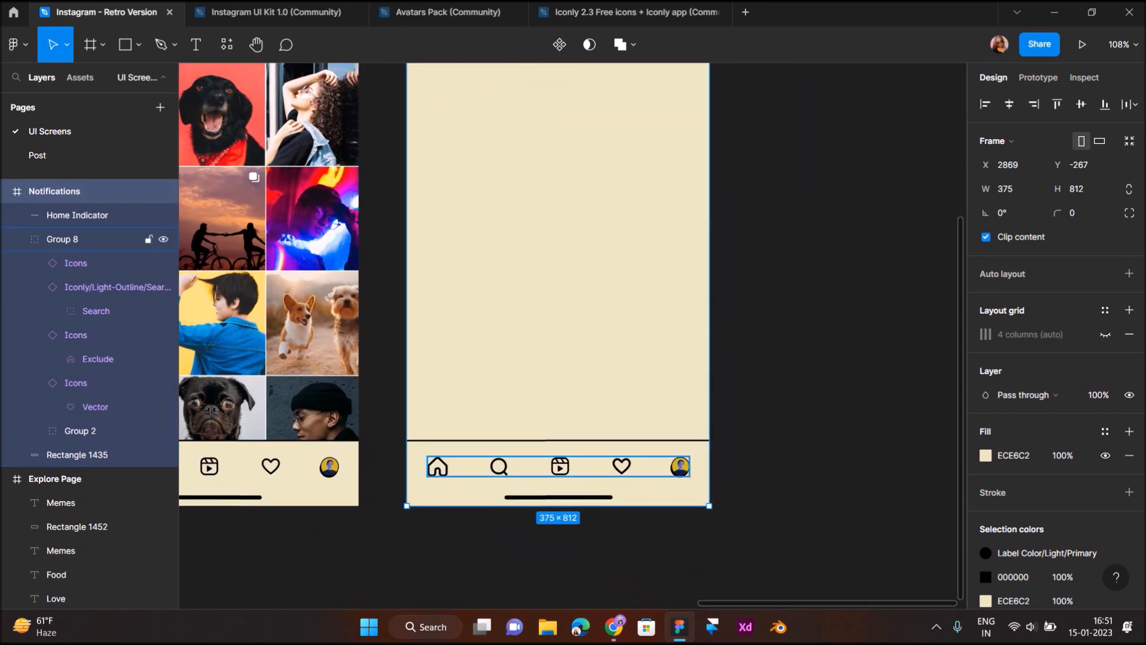
click(96, 407)
scroll(622, 472, up, 3)
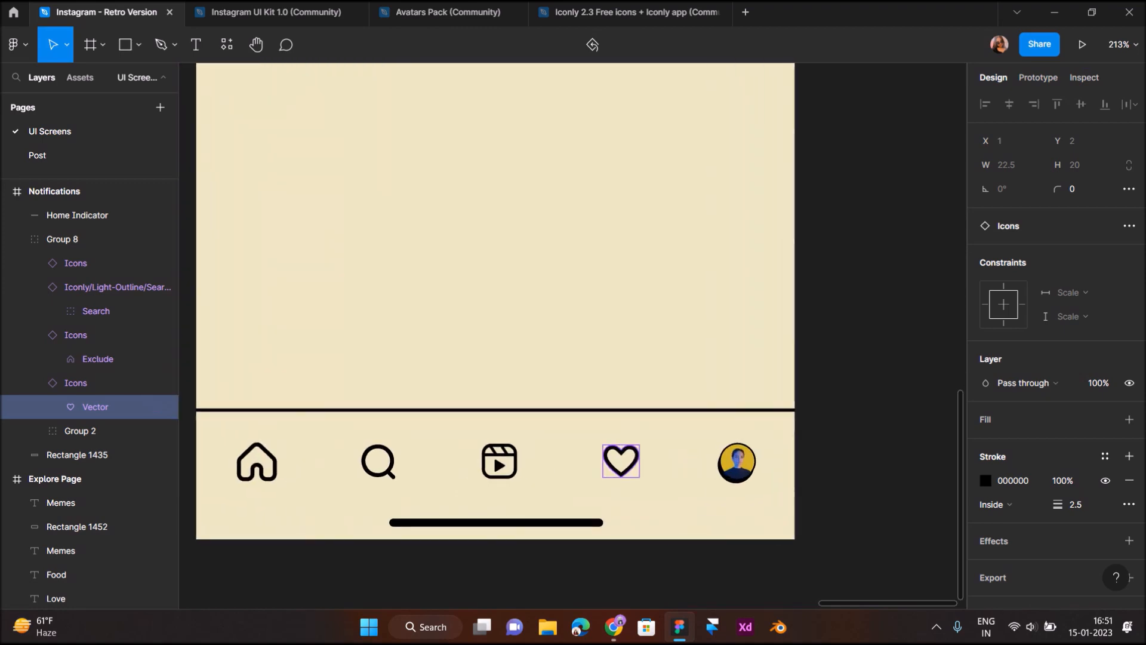
click(1130, 420)
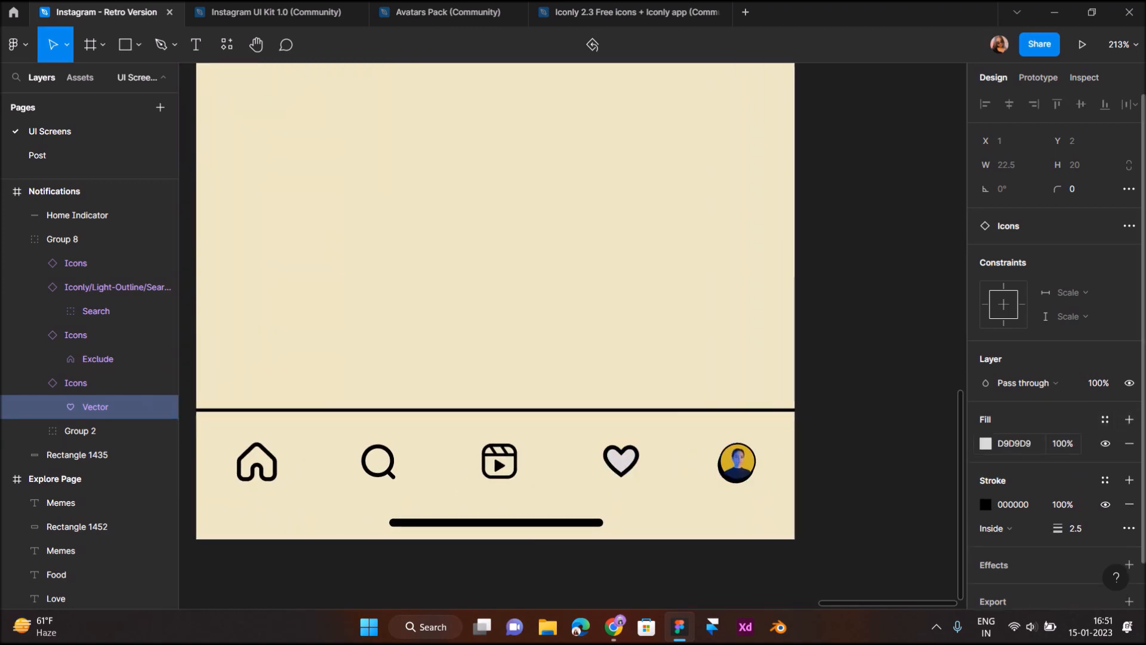
click(986, 444)
drag(798, 396, 787, 415)
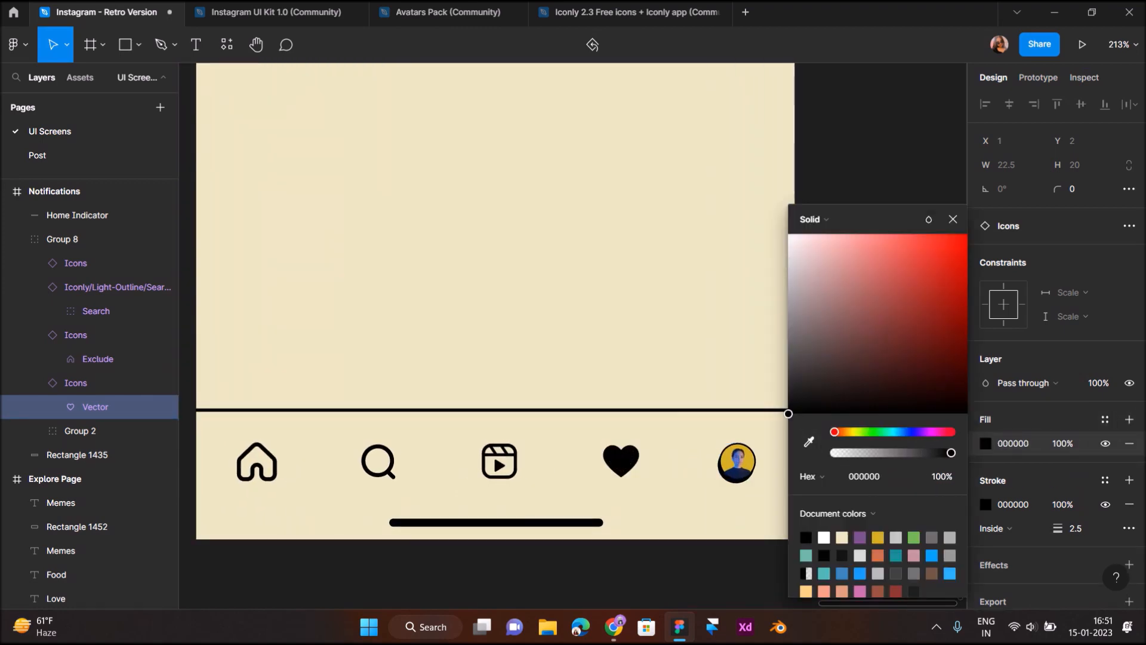
click(846, 168)
scroll(846, 168, down, 4)
scroll(845, 168, up, 5)
scroll(845, 169, right, 1)
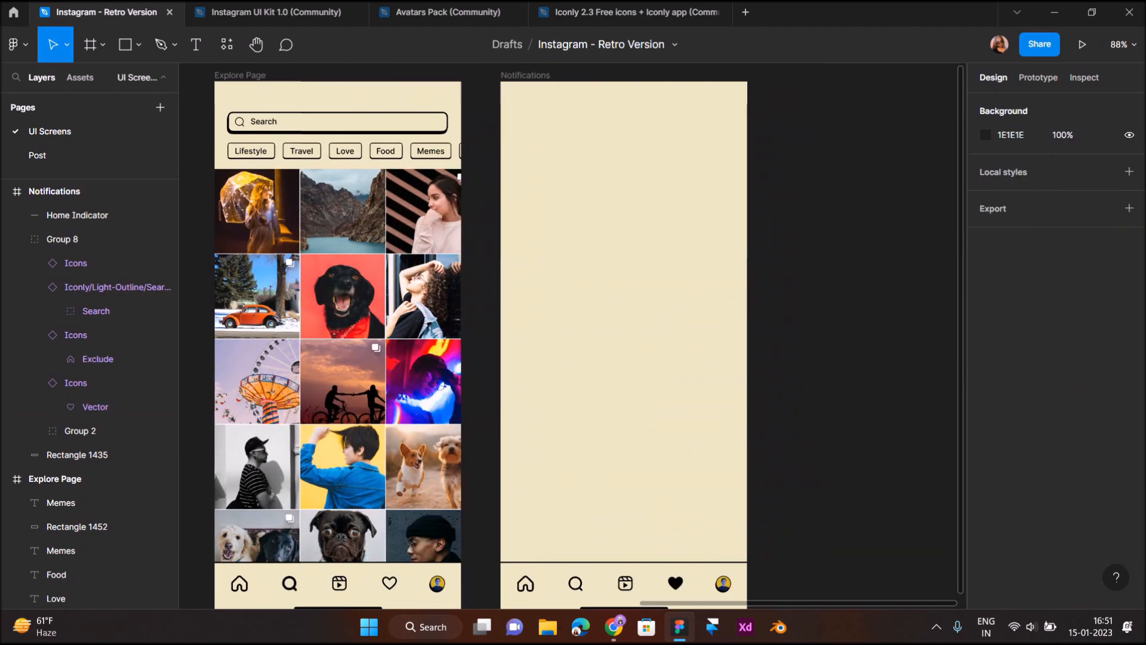
scroll(574, 335, up, 1)
scroll(573, 336, left, 13)
scroll(573, 336, right, 12)
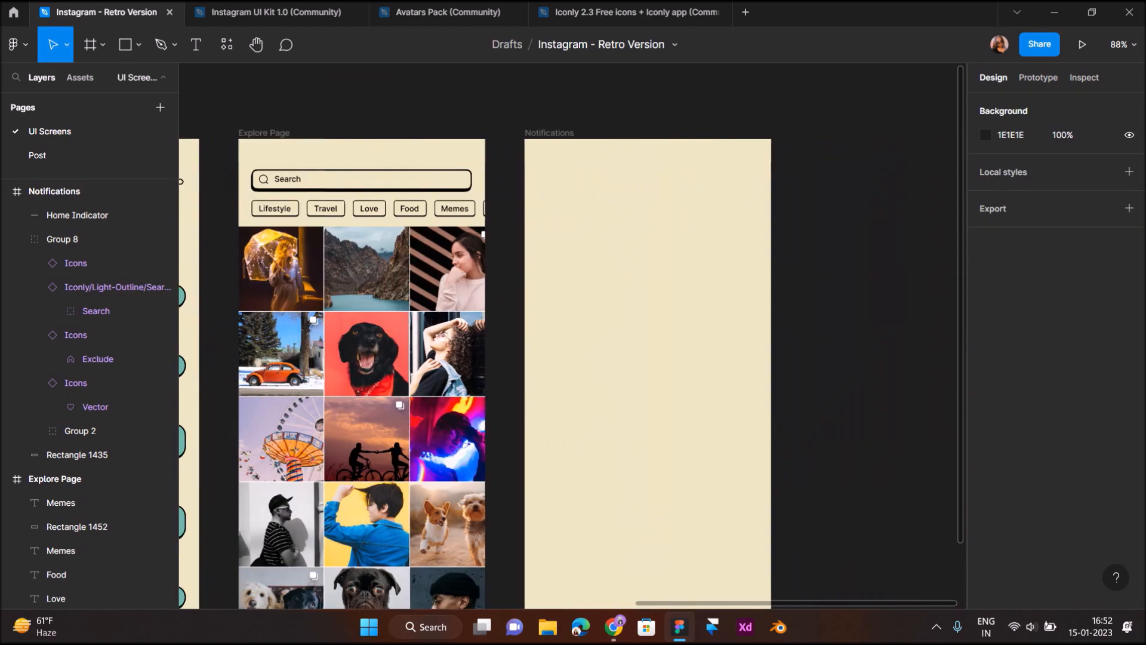
Show the frame's 4-column layout grid and add a 'Notifications' text layer at its top left
click(549, 133)
click(1105, 334)
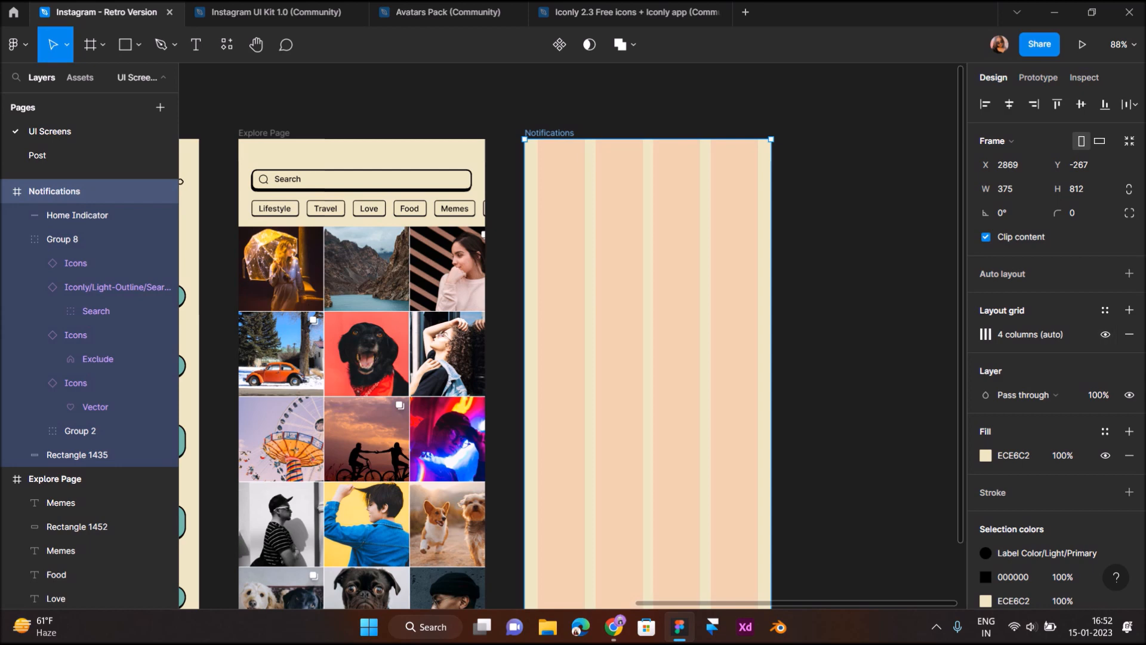
scroll(567, 129, up, 4)
key(t)
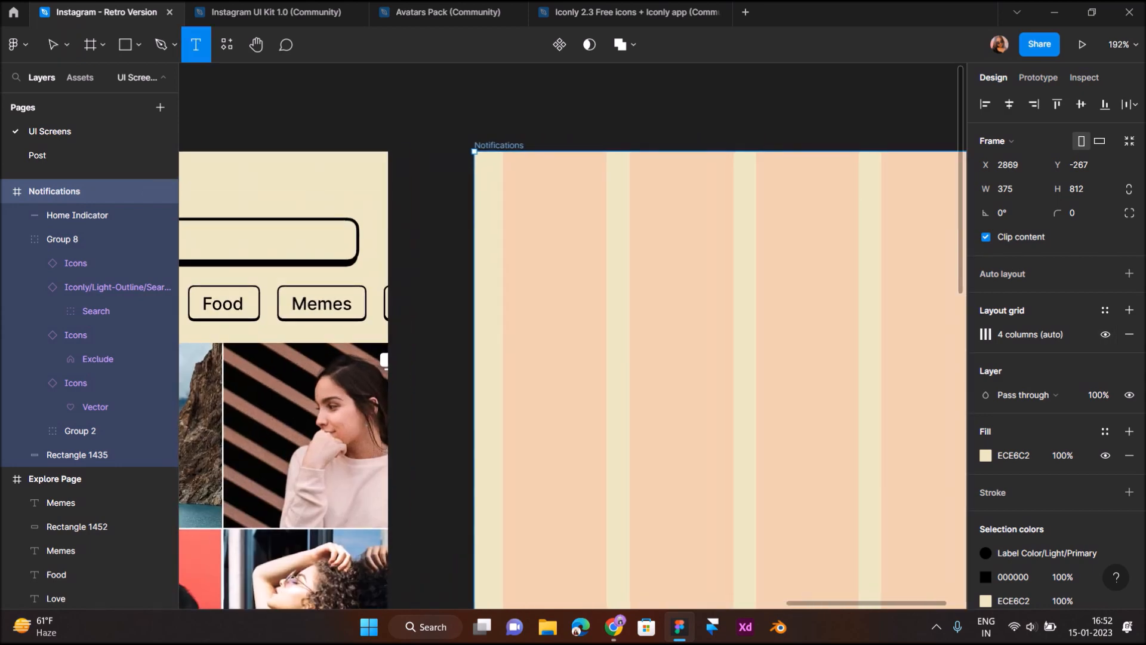
click(508, 227)
text(Noti)
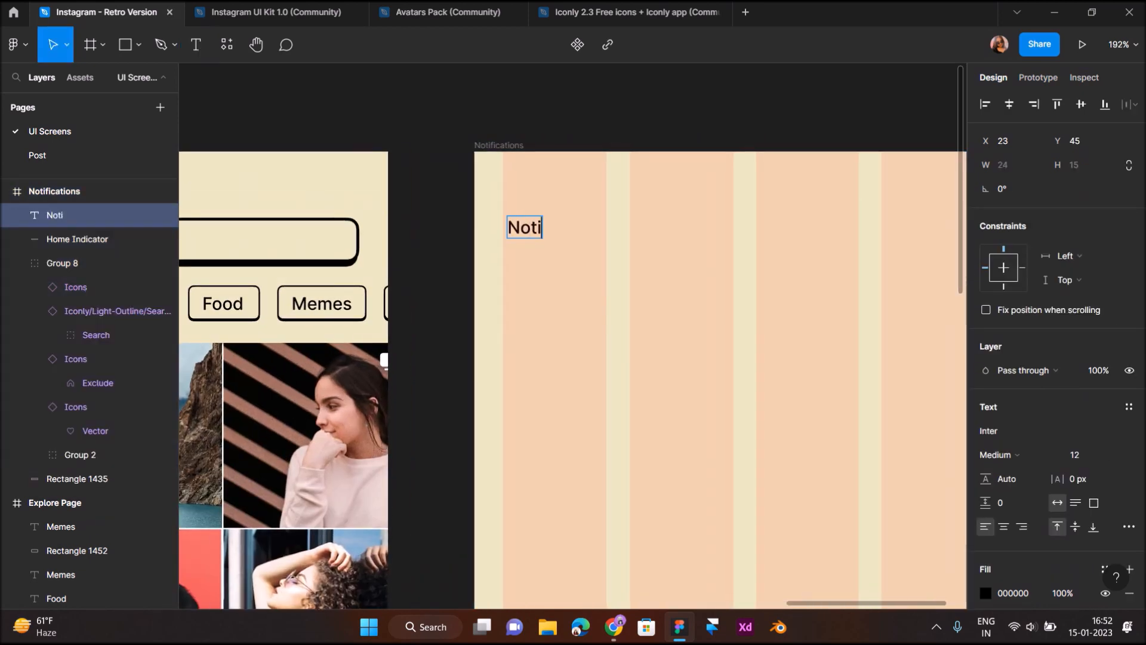
text(fications)
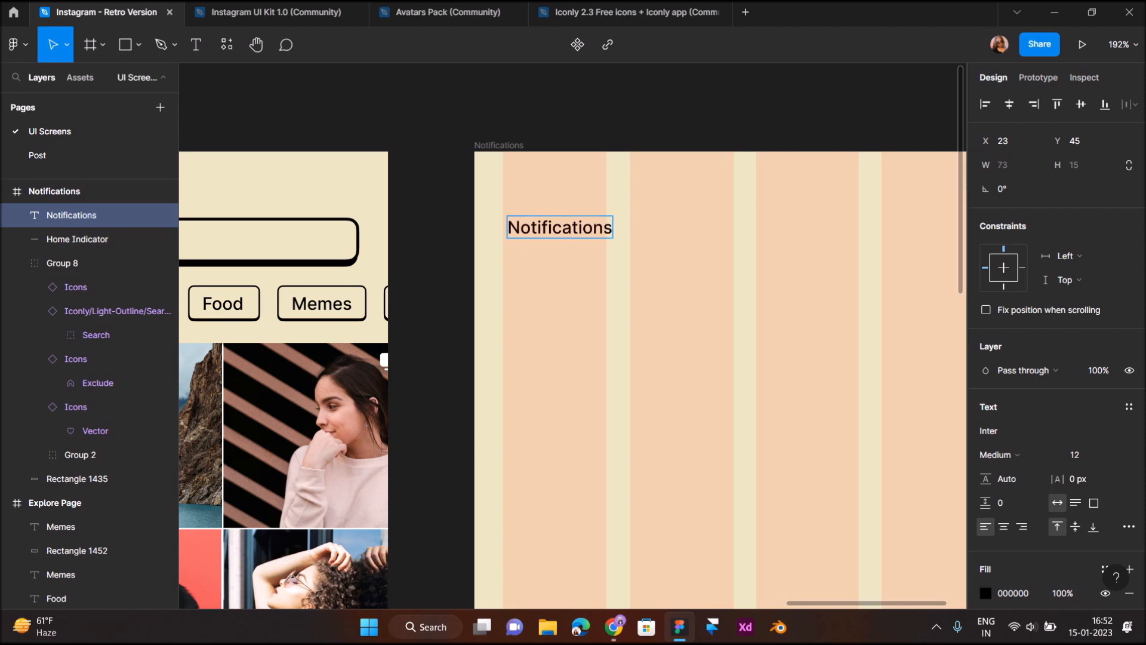
key(Escape)
Make the Notifications heading bold at font size 20
click(1077, 455)
text(20)
key(Return)
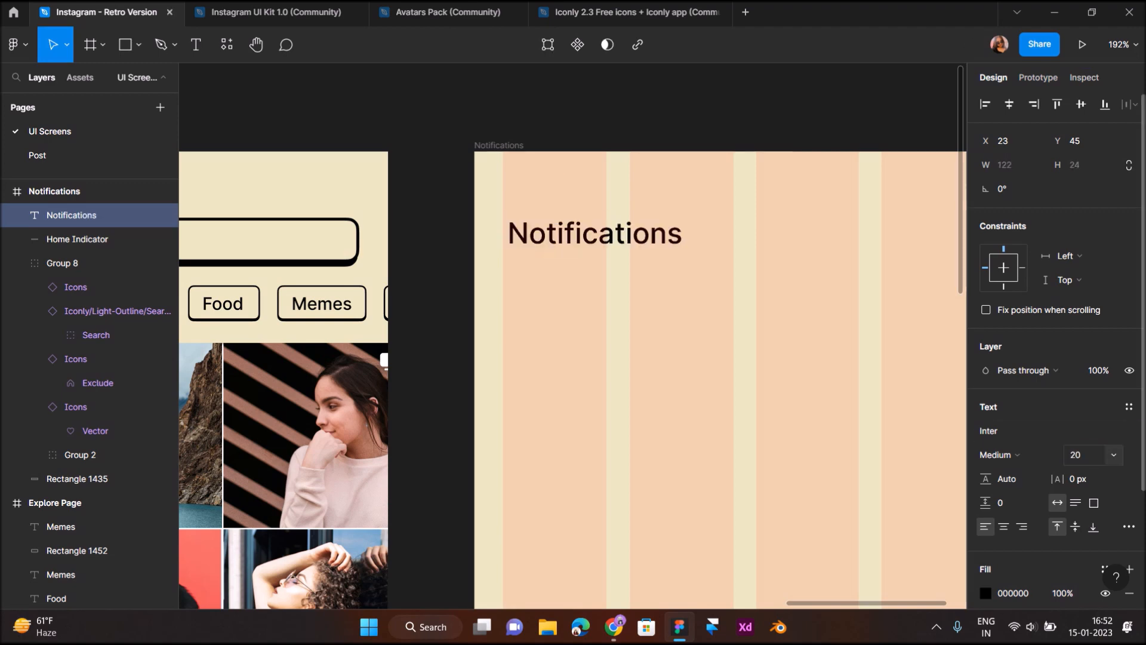
click(997, 455)
click(1003, 346)
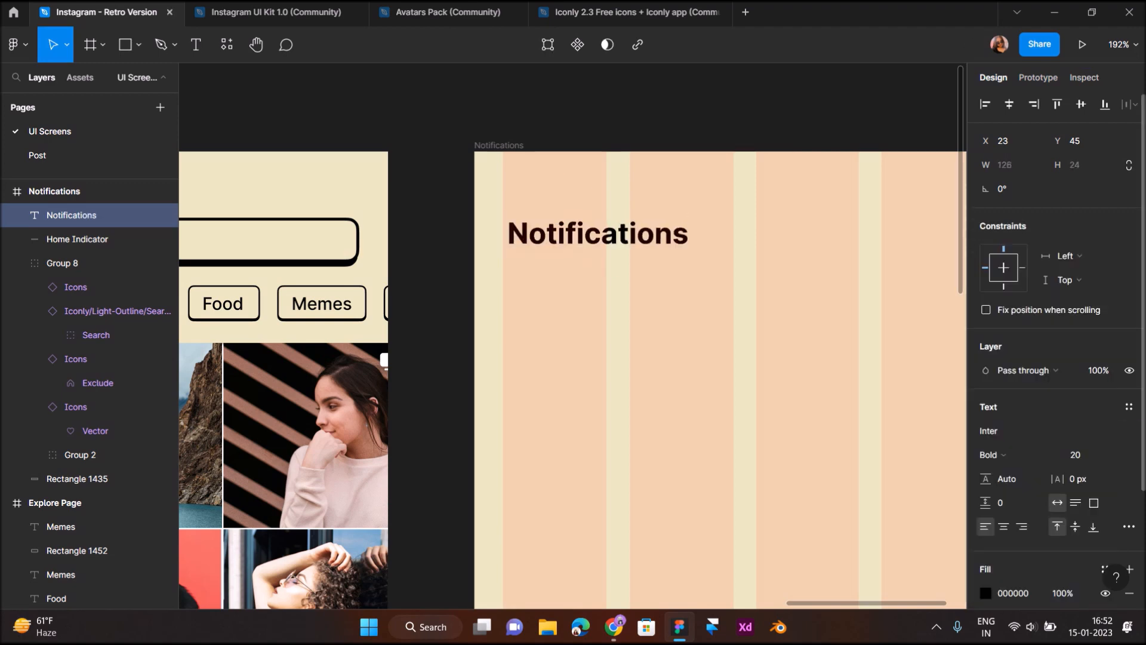
click(576, 349)
scroll(576, 348, down, 6)
scroll(641, 323, up, 5)
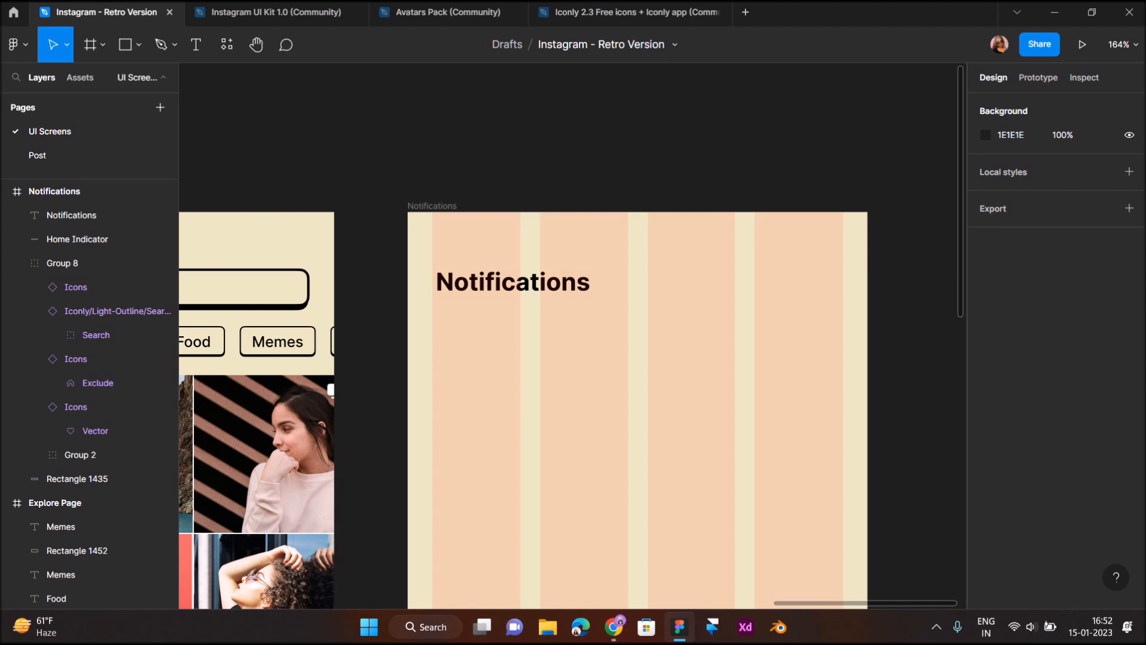
scroll(778, 408, up, 5)
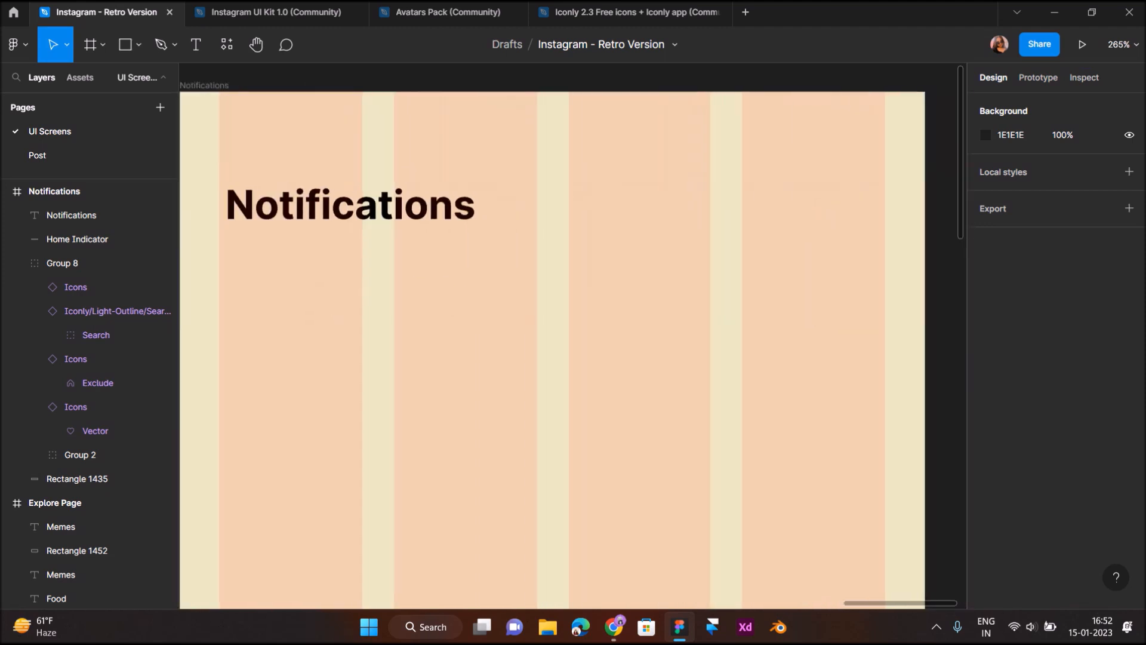
key(t)
scroll(666, 296, down, 8)
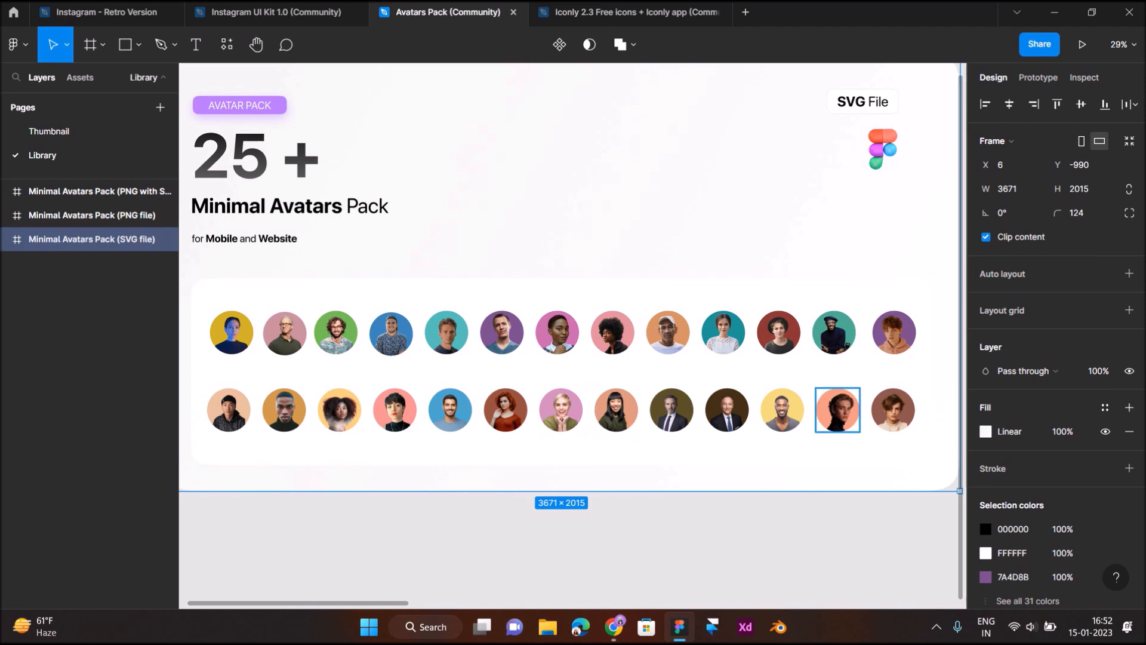
Paste the second-row avatar from Avatars Pack into the design and scale it to 38×38
click(229, 410)
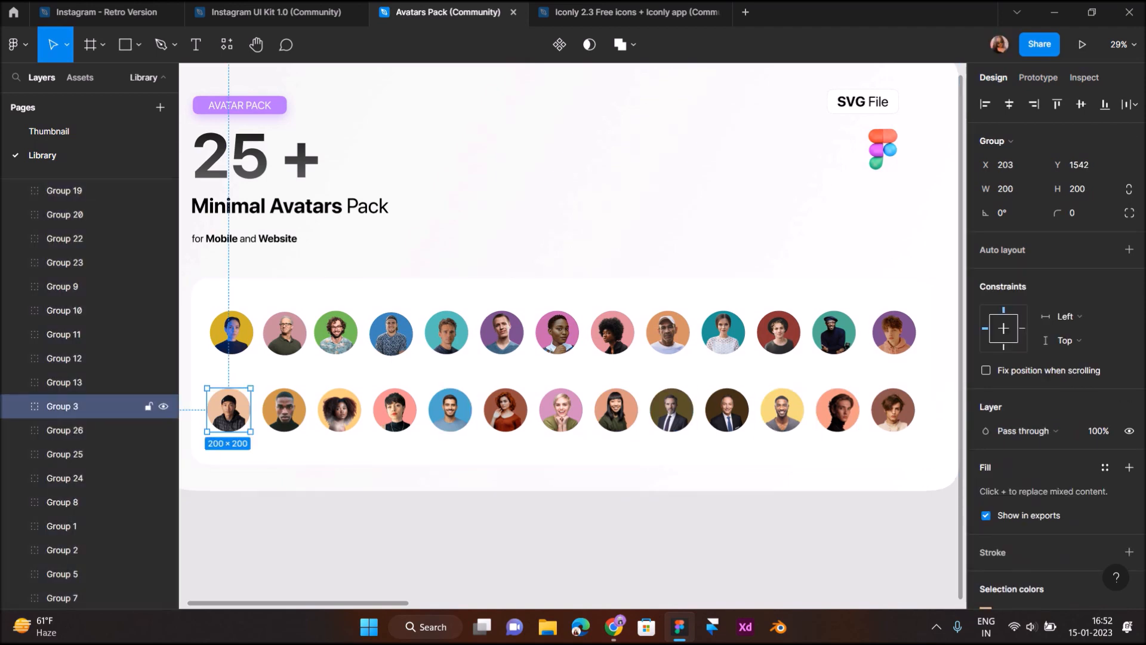
click(106, 12)
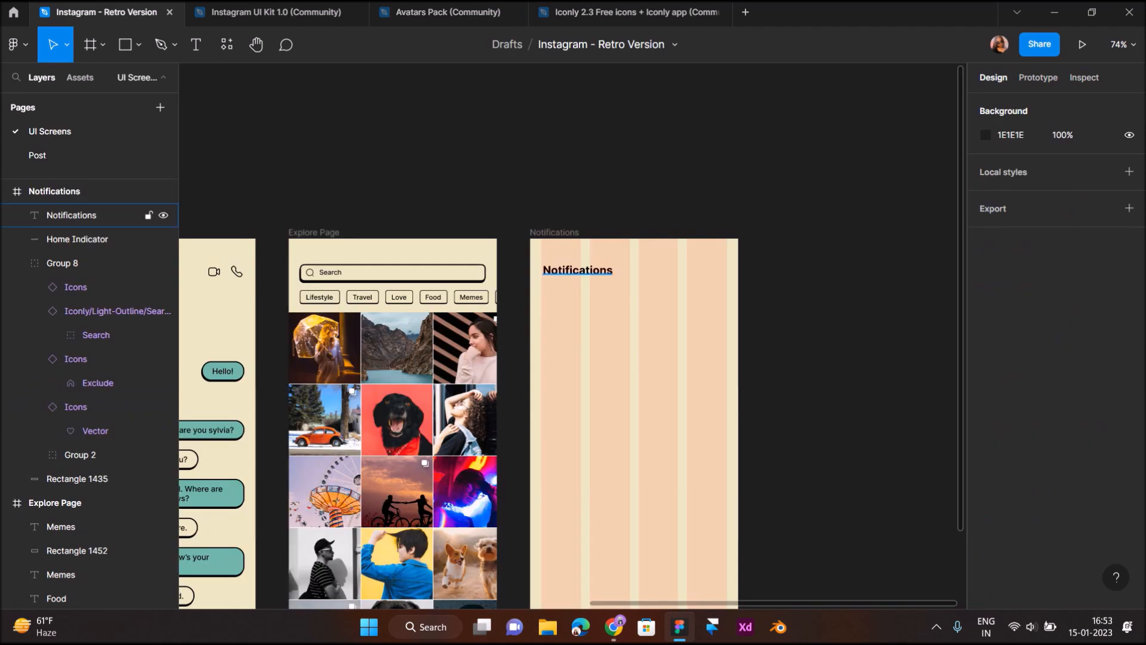
scroll(569, 276, up, 3)
key(ctrl+v)
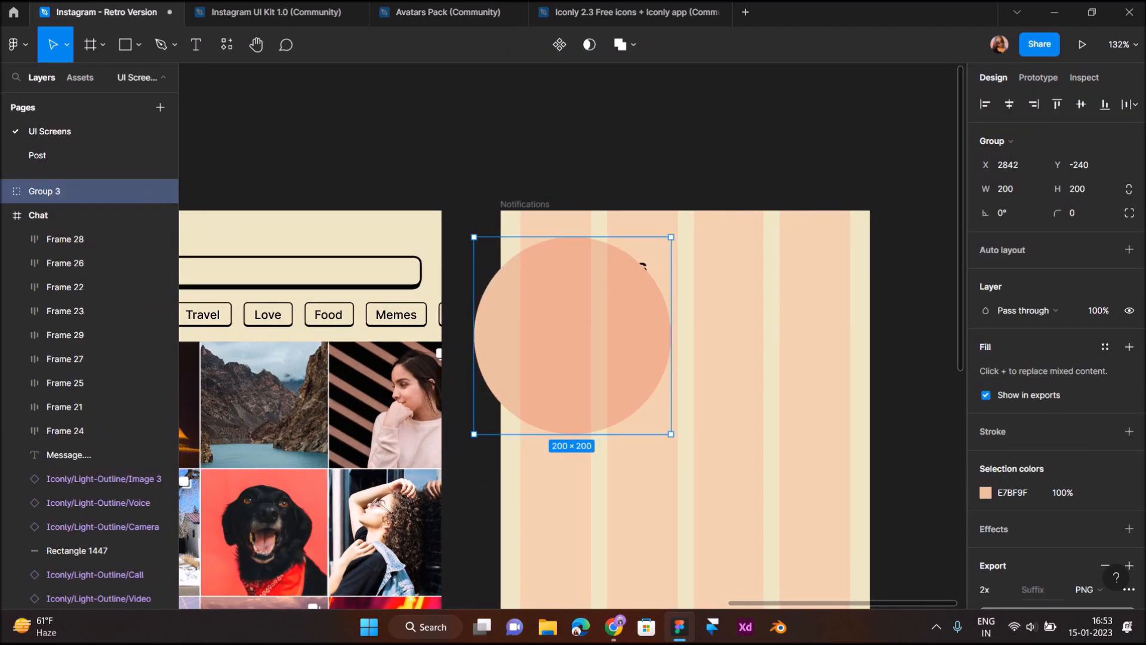
key(k)
drag(671, 434, 543, 308)
Align the avatar below the Notifications heading at x 20, y 80
scroll(542, 309, up, 5)
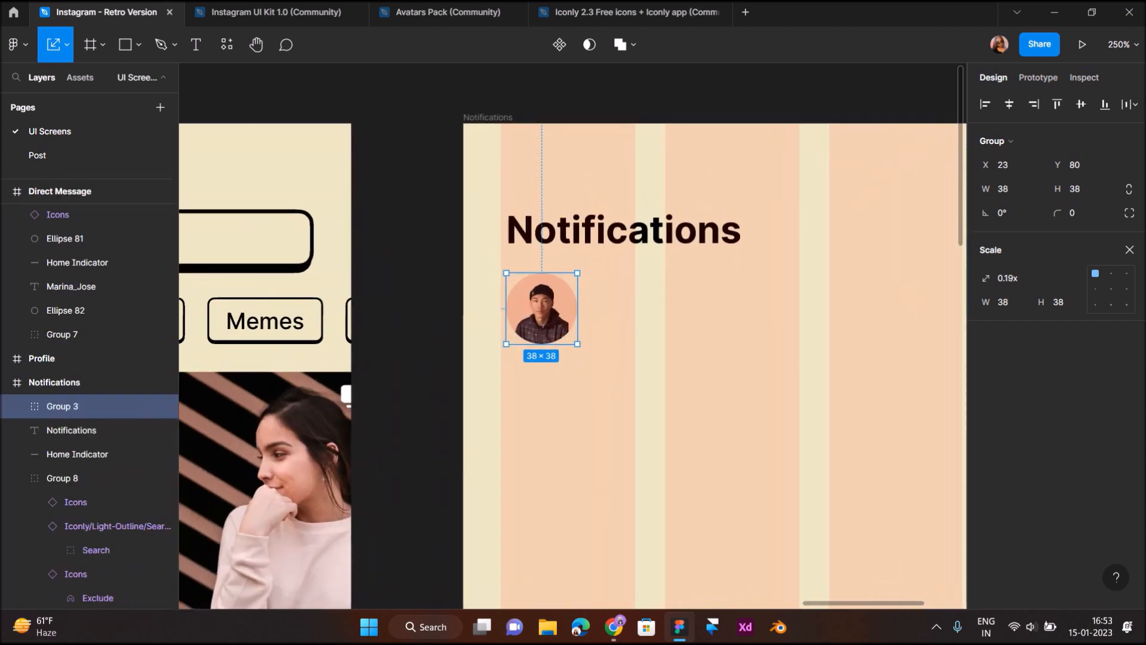
scroll(739, 308, up, 3)
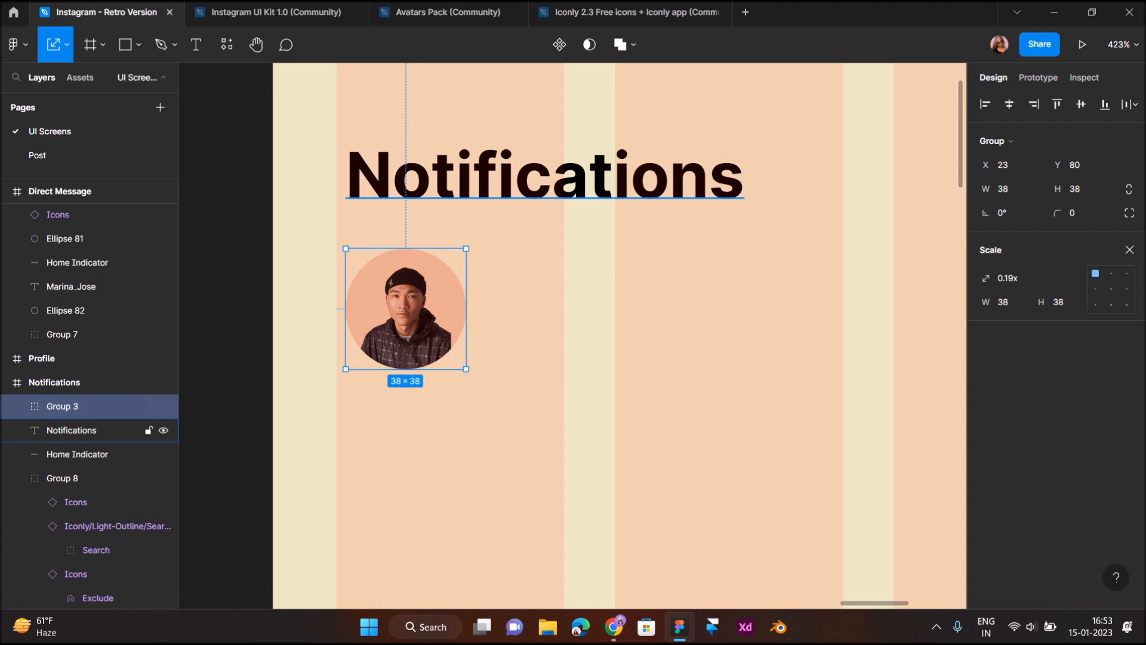
click(71, 430)
drag(388, 283, 381, 282)
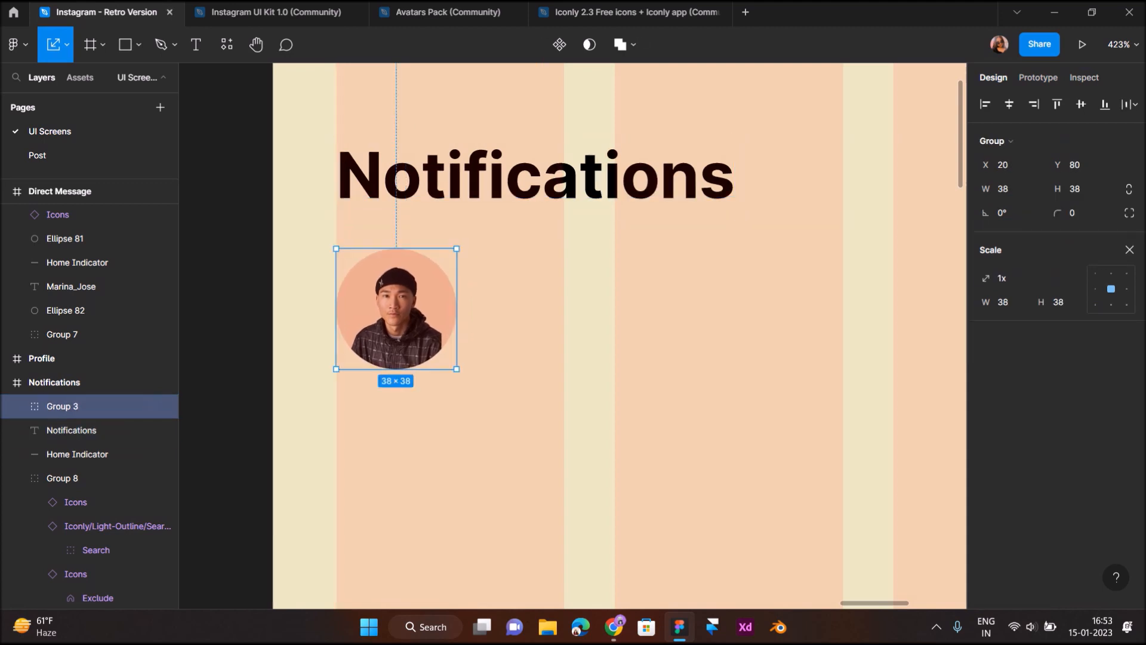
key(Escape)
click(138, 44)
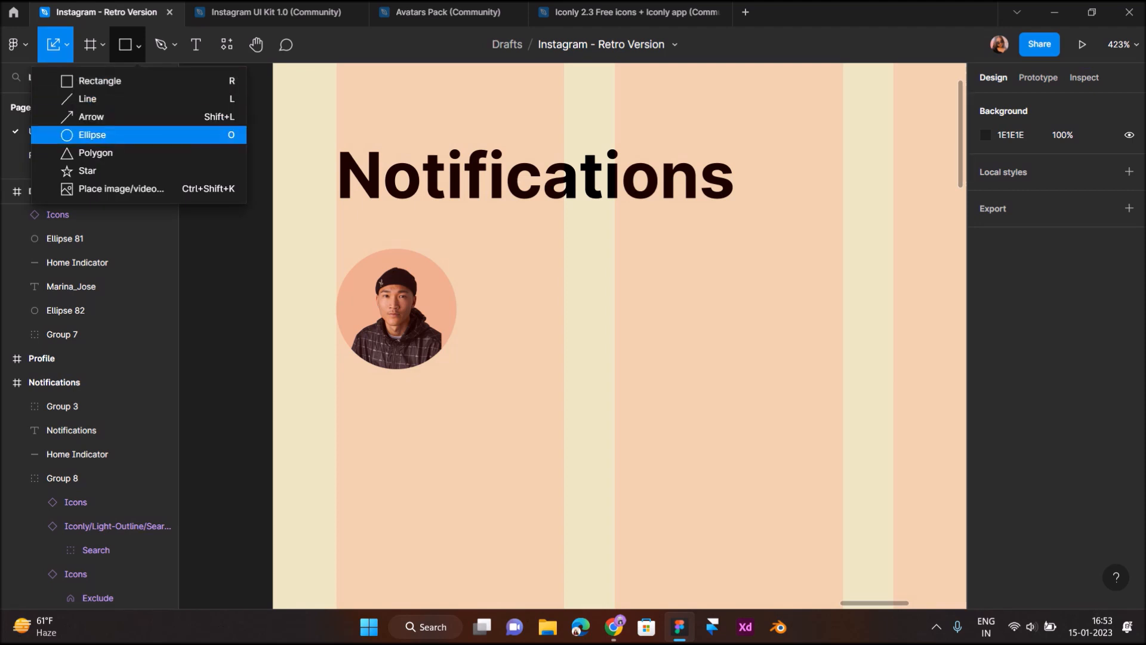
Draw a 14×14 circle overlapping the avatar's top-right edge
click(93, 135)
scroll(397, 266, up, 3)
drag(436, 237, 507, 312)
key(Delete)
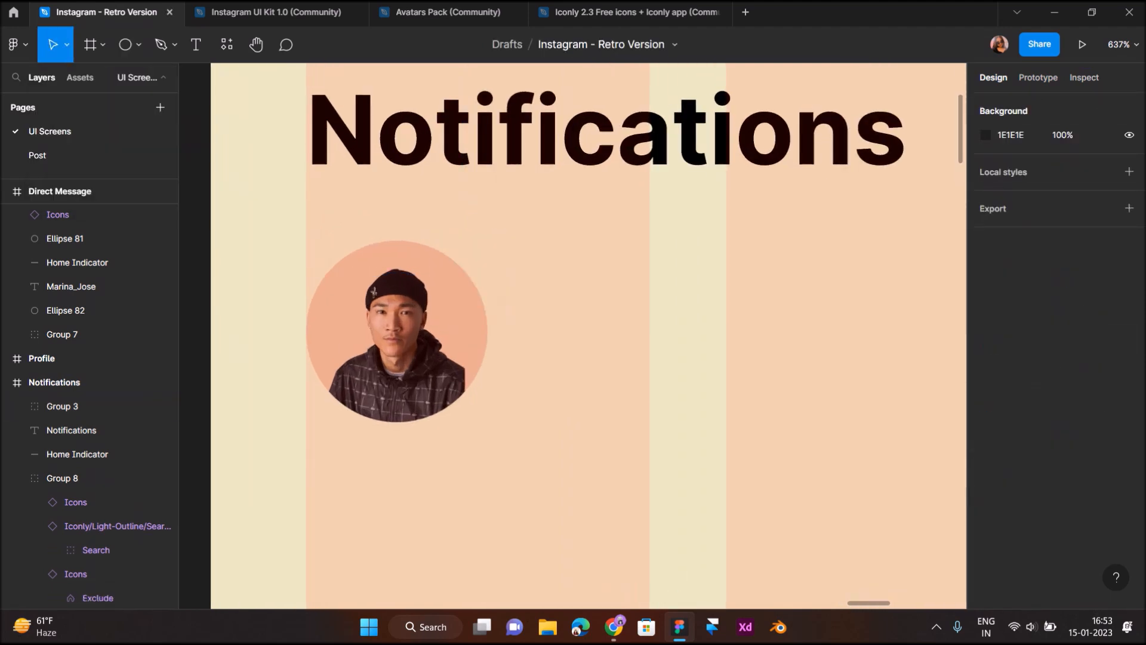
key(o)
drag(430, 245, 464, 259)
Fill the circle red D72A2A and give it a centred 0.5 black outline
click(986, 431)
mouse_move(955, 249)
mouse_down()
mouse_move(924, 241)
mouse_move(932, 263)
mouse_up()
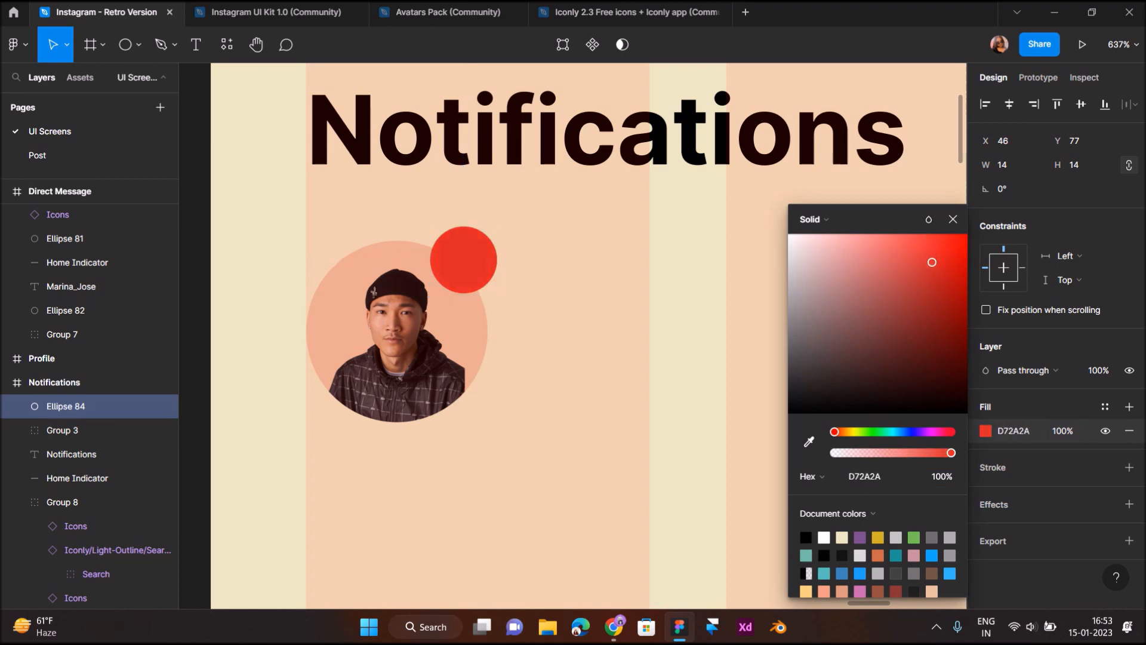
click(1129, 467)
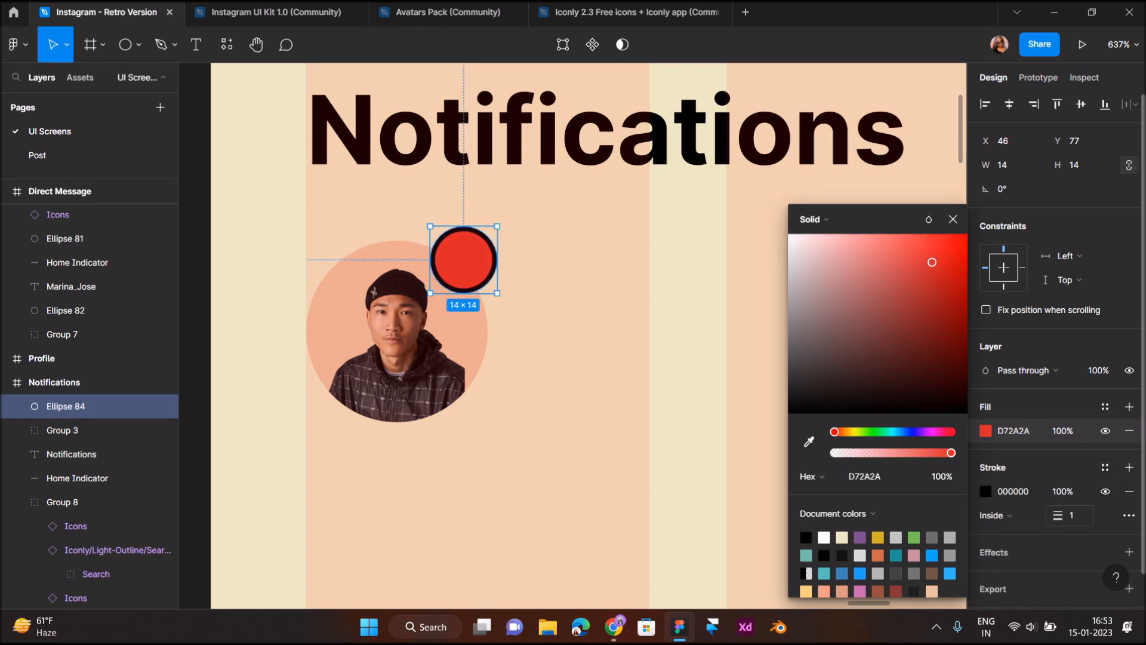
click(1009, 515)
click(1009, 499)
click(1072, 515)
text(0.5)
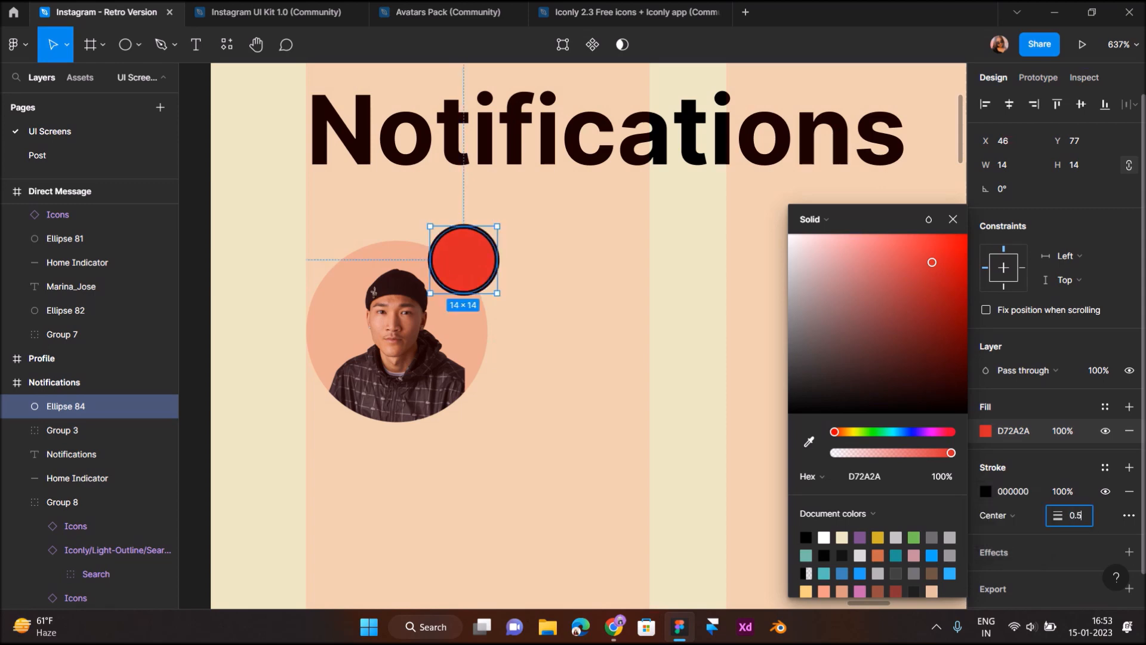
key(Return)
click(585, 358)
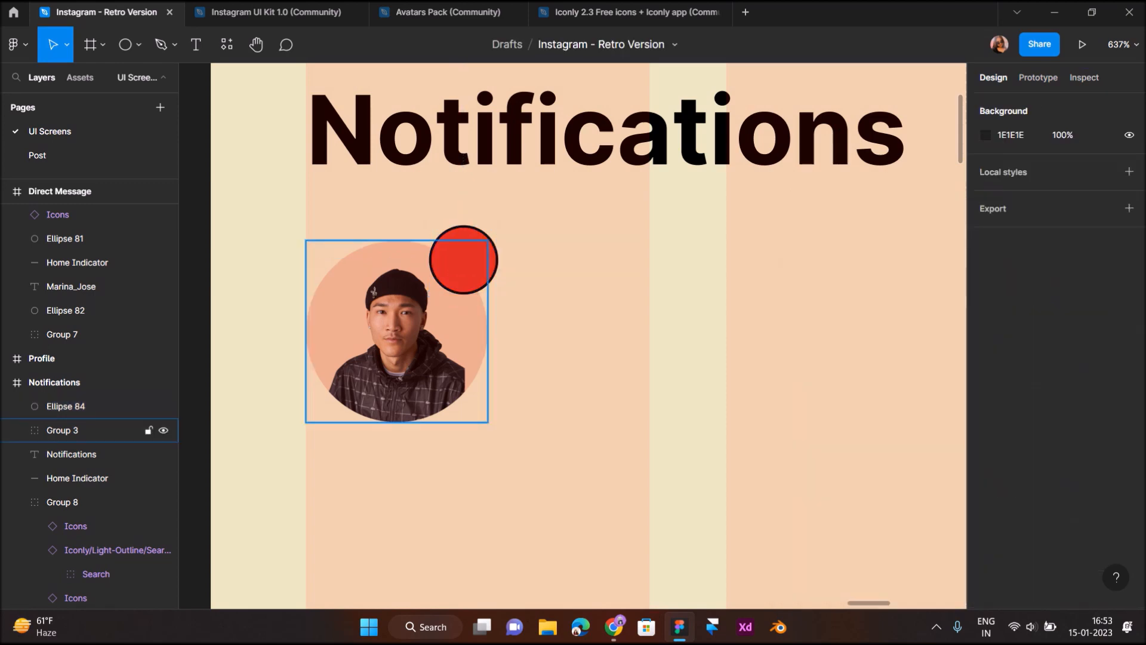
Shrink the avatar photo slightly inside its circle, then select the circle shape
click(397, 341)
scroll(1060, 418, down, 4)
double_click(397, 340)
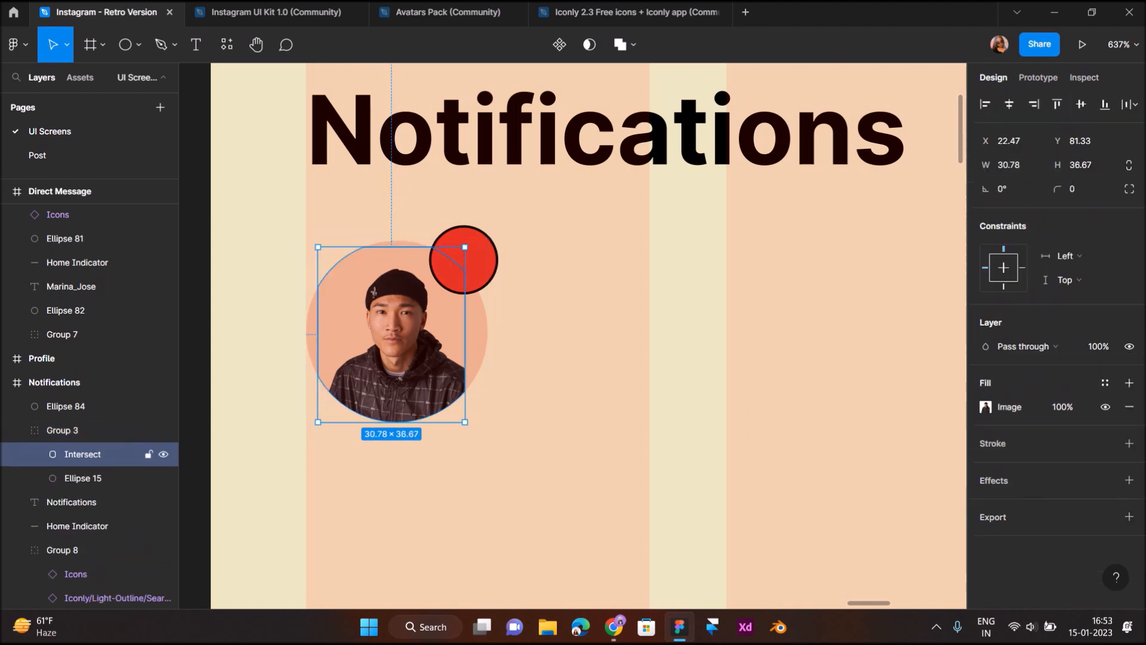
click(83, 477)
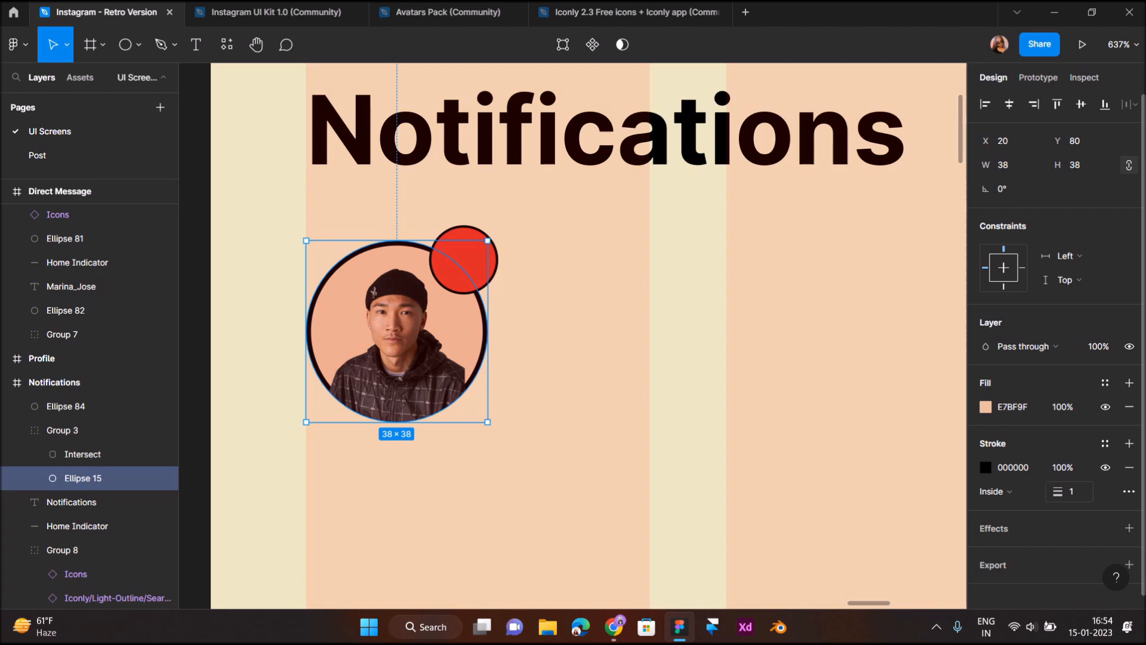
click(83, 453)
key(k)
drag(391, 422, 391, 417)
key(Escape)
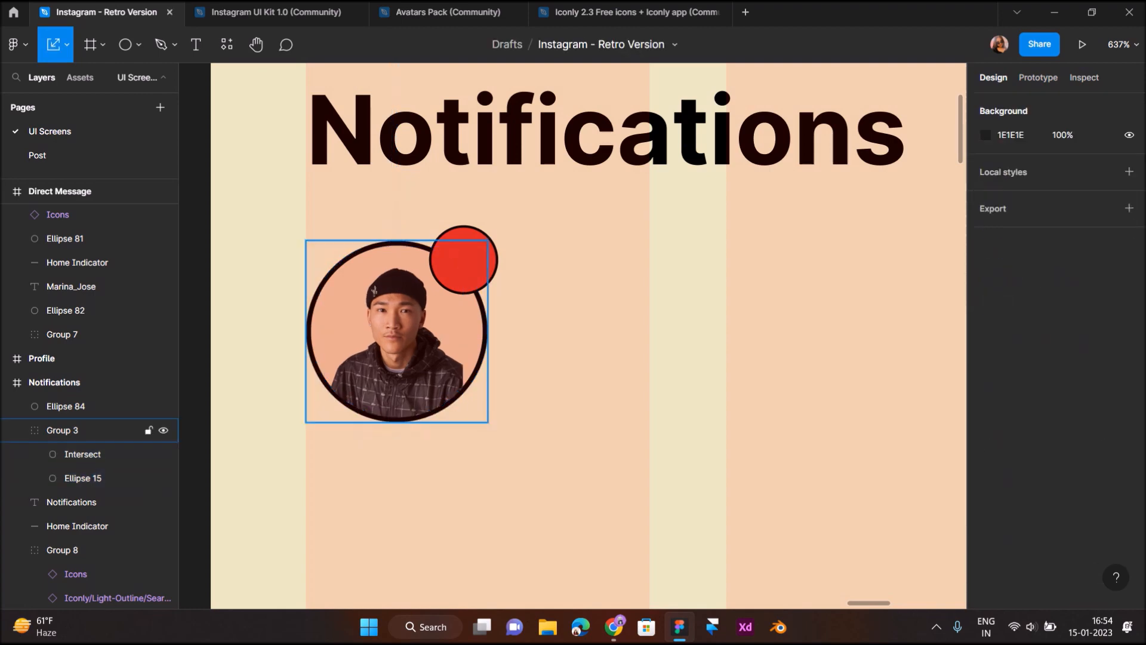
click(83, 478)
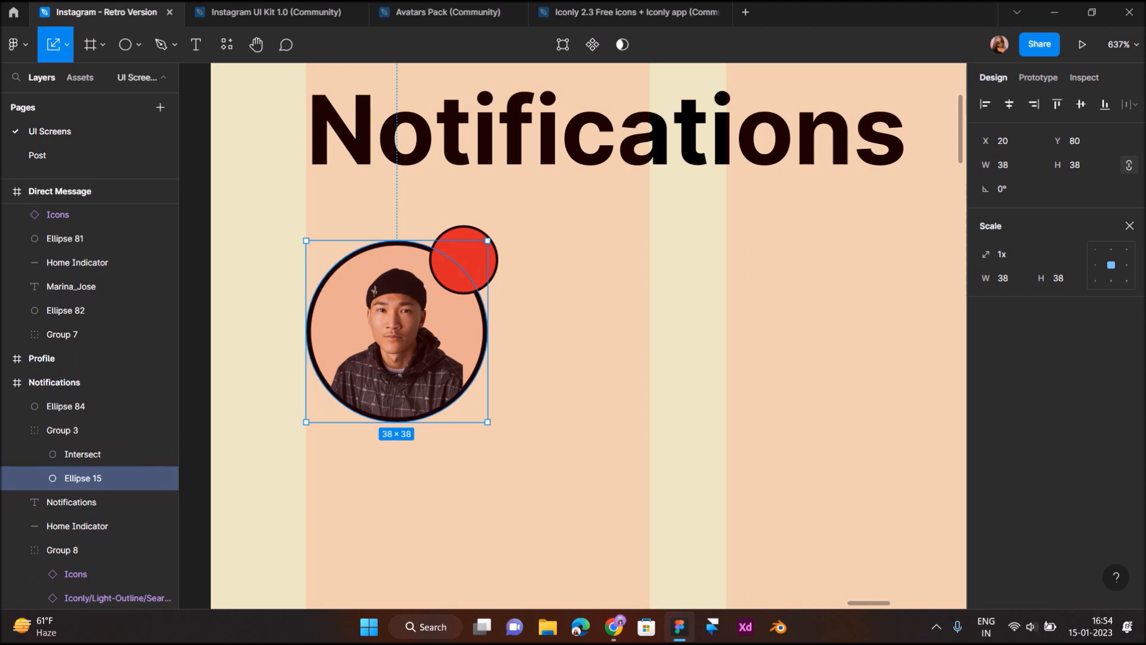
click(1129, 226)
Add a black drop shadow to the avatar circle: X -1, Y 2, blur 0, opacity 100%
scroll(1130, 525, down, 1)
click(1130, 515)
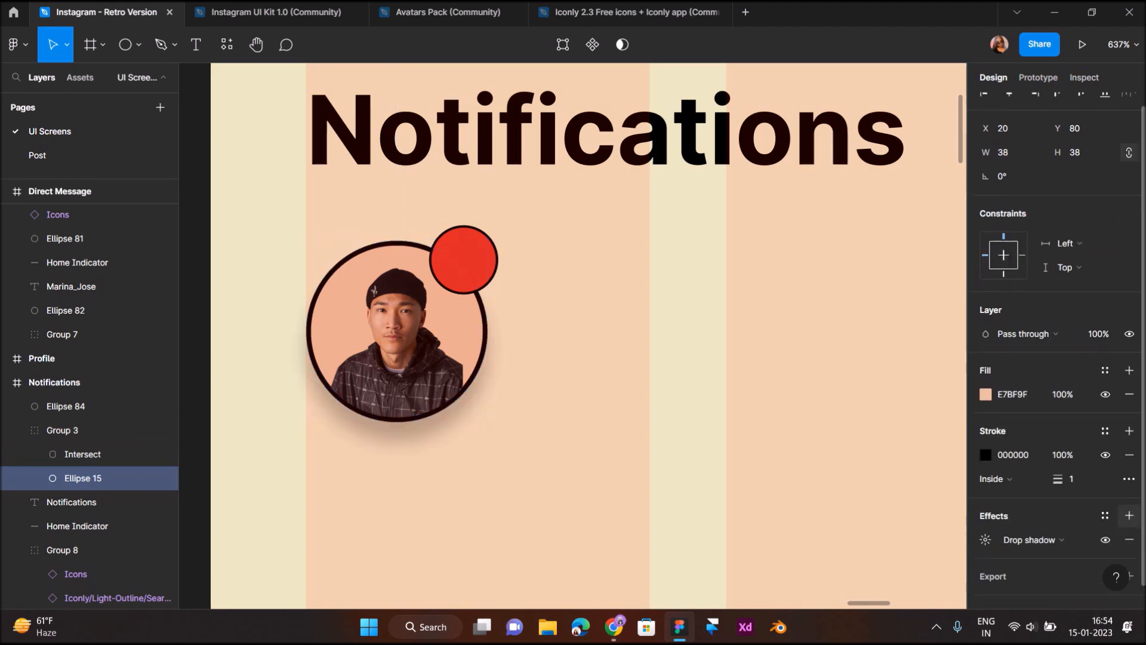
click(986, 540)
text(-1)
key(Return)
click(881, 579)
text(100)
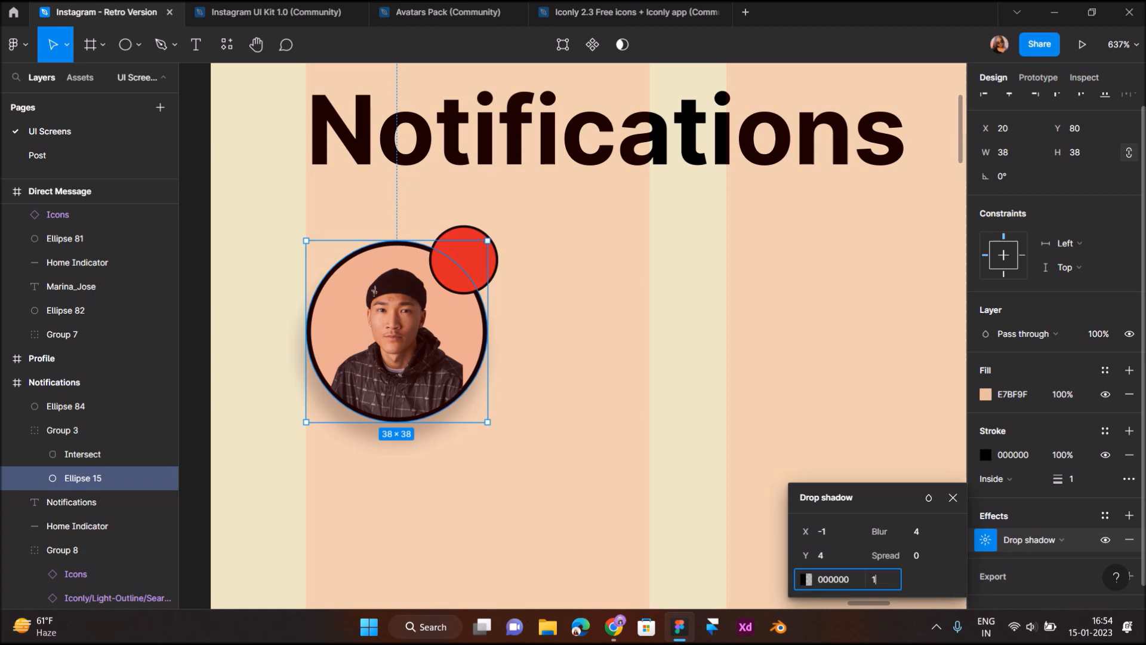
key(Return)
click(916, 531)
text(0)
key(Return)
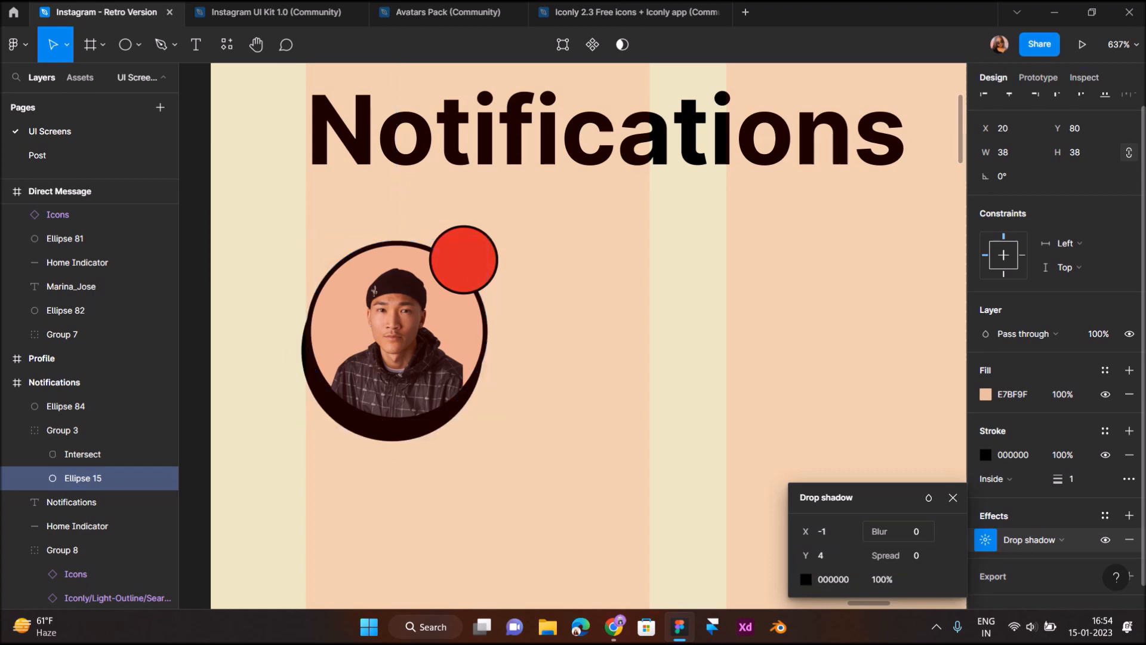
click(821, 555)
text(2)
key(Return)
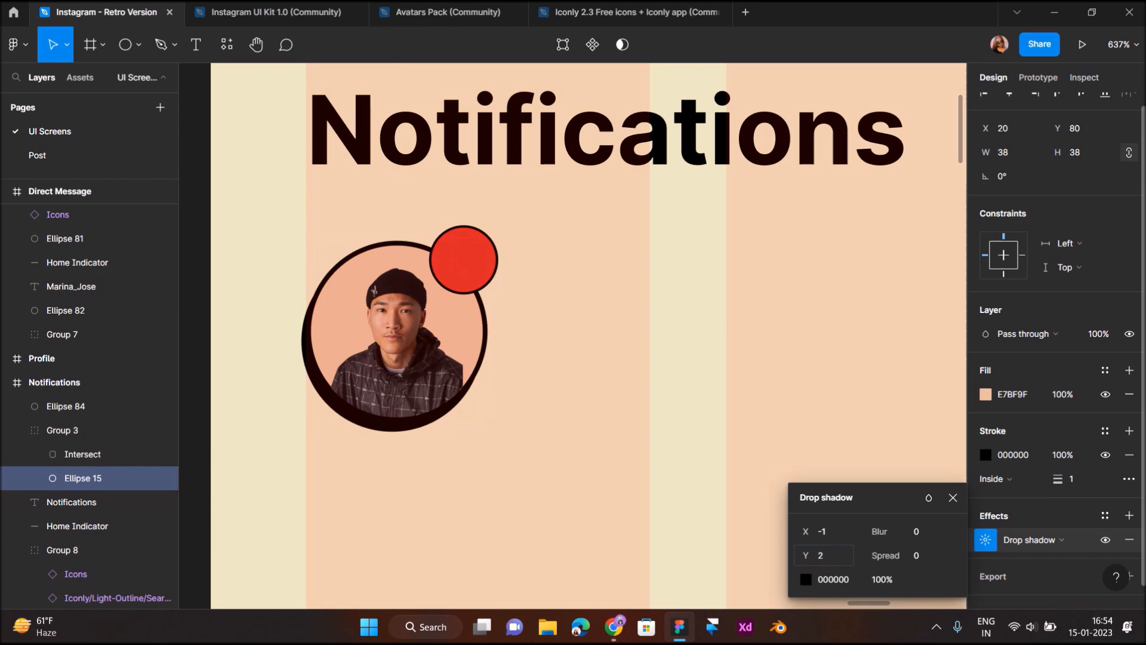
click(573, 335)
scroll(428, 230, up, 3)
click(195, 45)
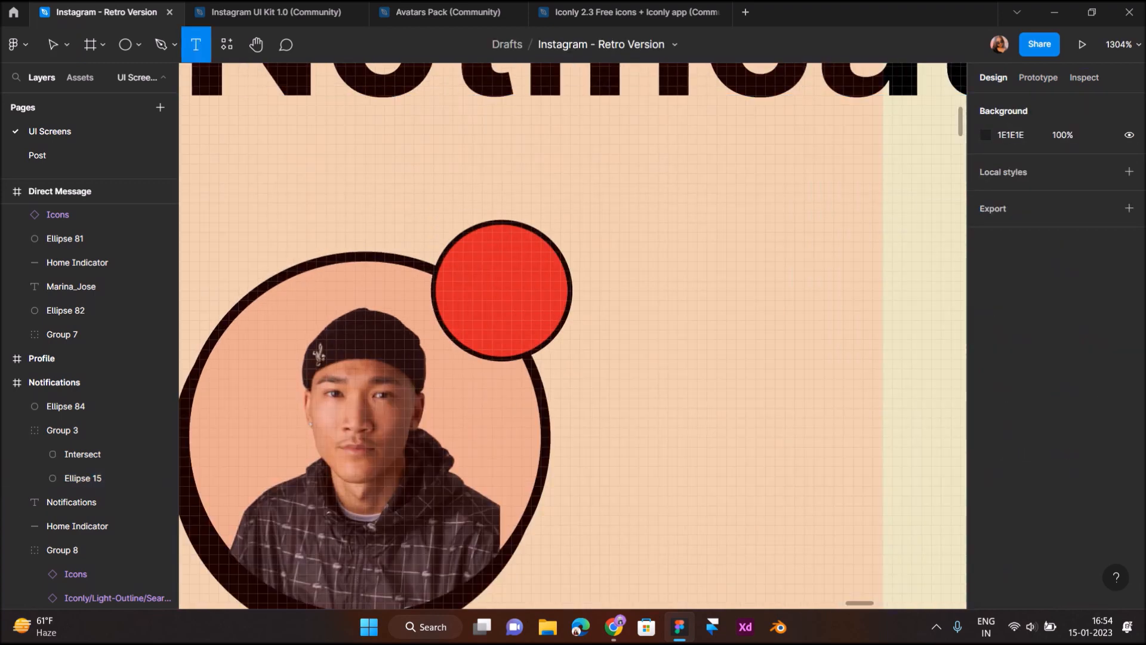
Type '500' as the label on the red badge, removing the stray plus sign
click(454, 286)
text(500)
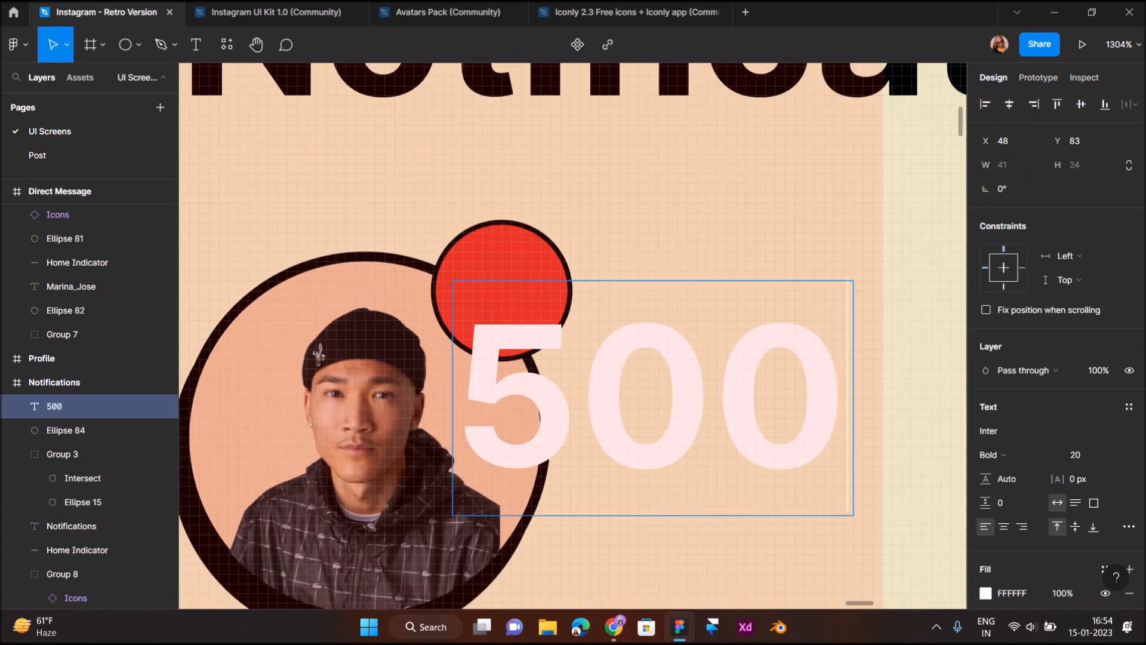
text(+)
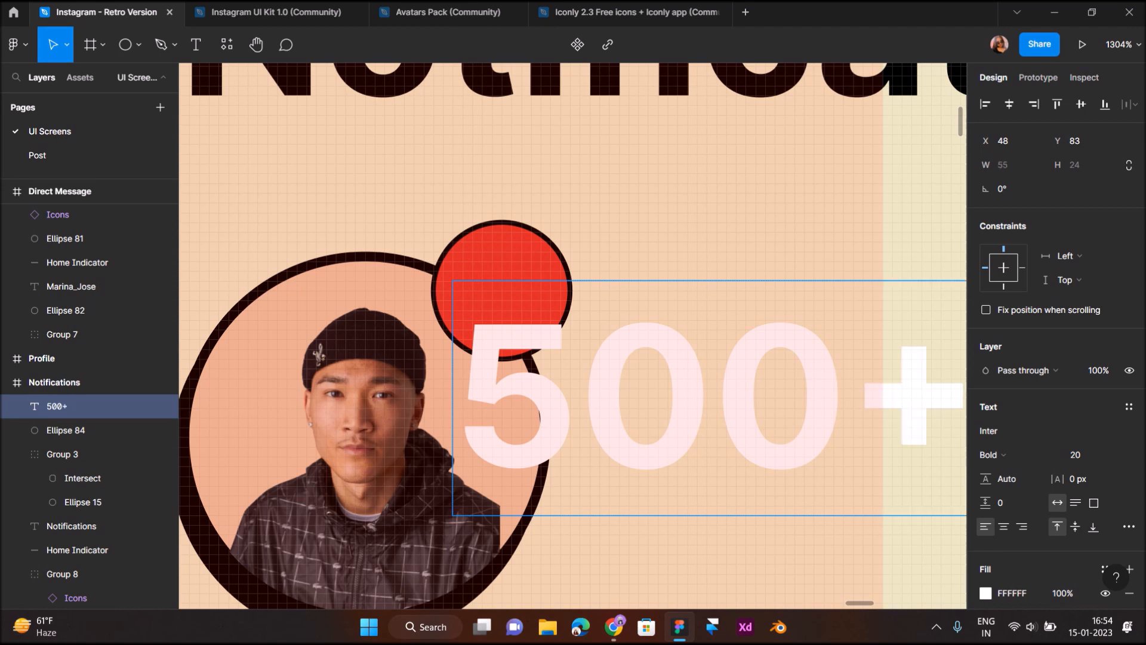
key(Escape)
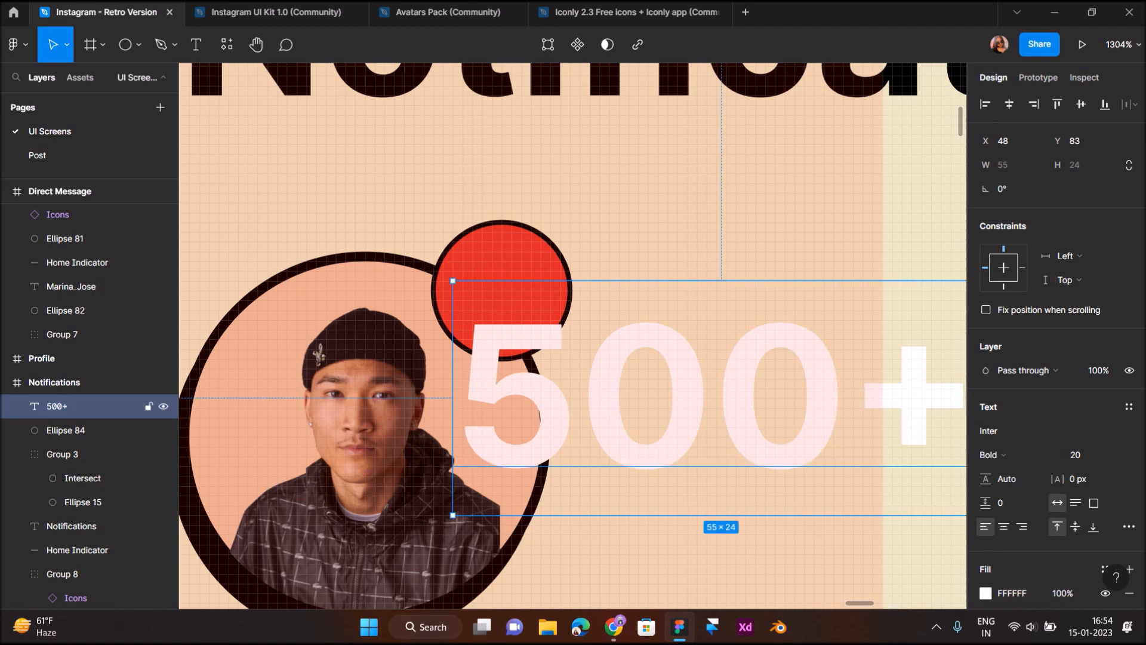
key(Return)
key(Right)
key(BackSpace)
key(Escape)
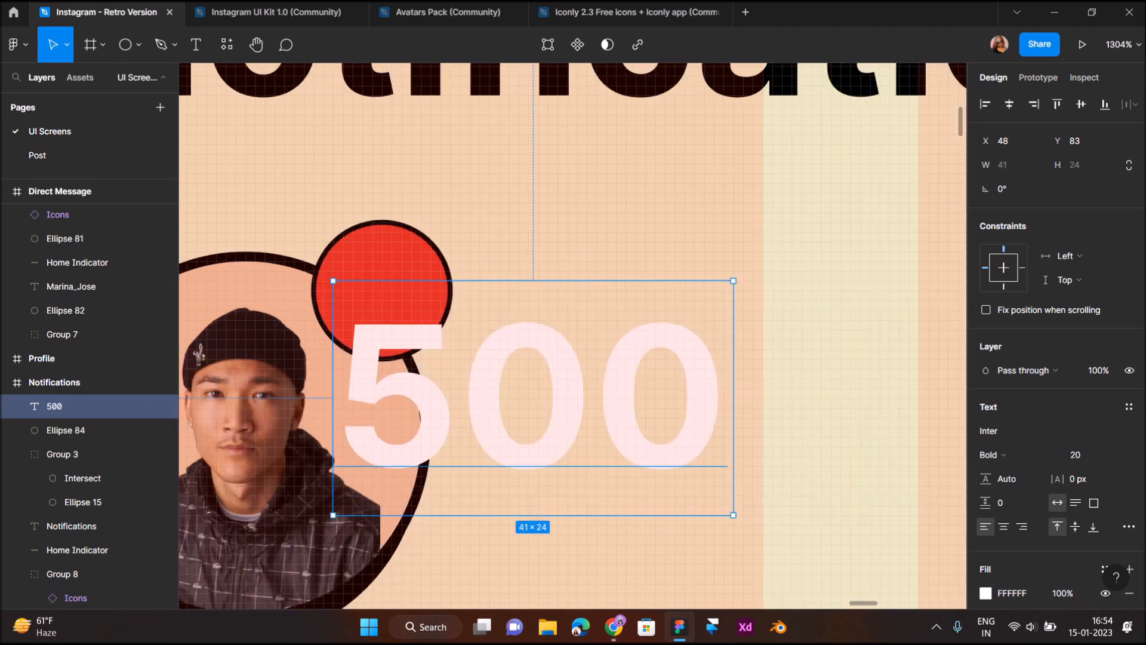
Set the 500 label's font size to 12, then down to 8
click(1077, 454)
text(12)
key(Return)
click(1078, 455)
text(8)
key(Return)
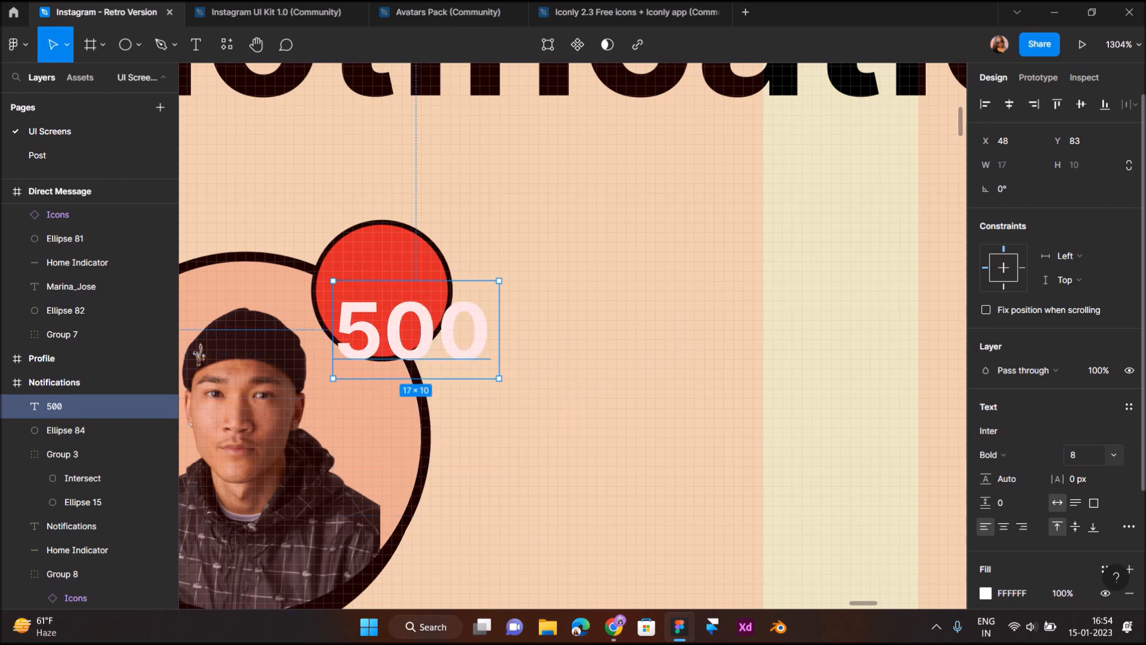
Scale the 500 label down into the red circle and set it to size 6
scroll(213, 324, up, 5)
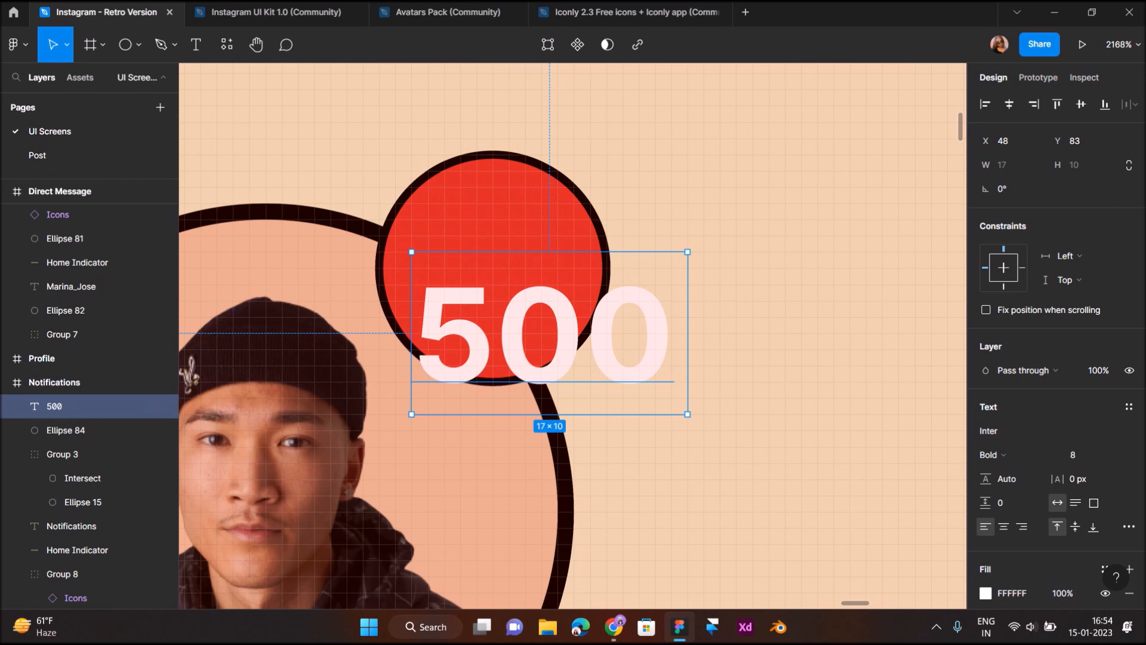
key(k)
drag(688, 335, 592, 334)
drag(508, 334, 509, 268)
key(v)
click(1088, 455)
text(6)
key(Return)
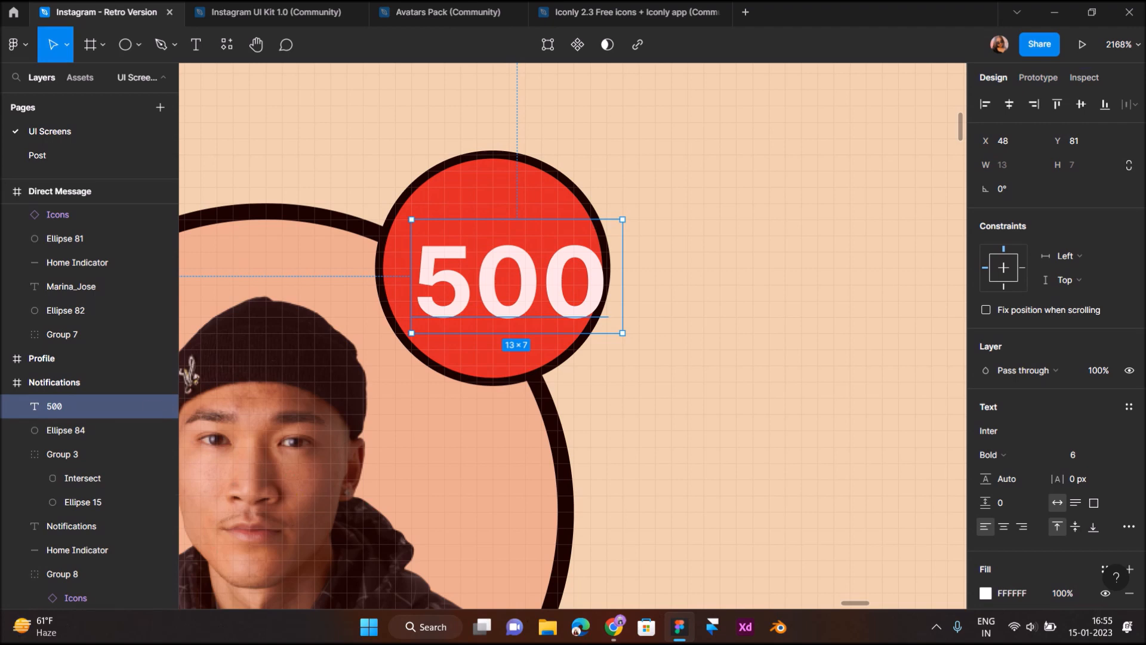
key(Left)
Enlarge the badge circle to 16×16 and nudge the 500 label to centre it
click(66, 430)
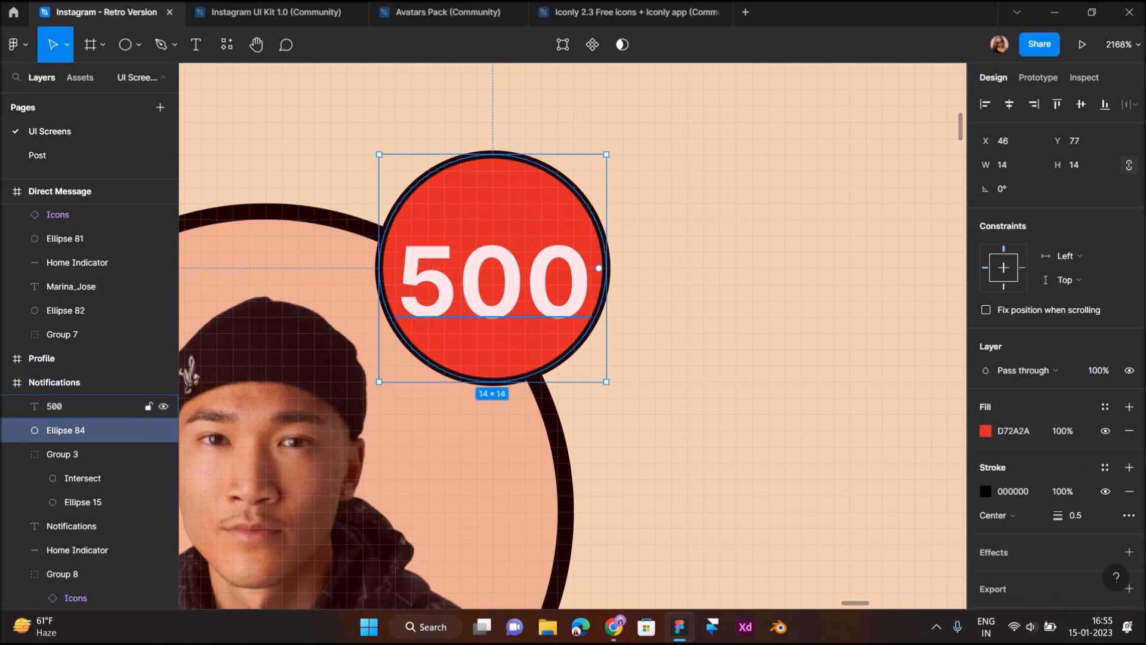
key(k)
key(ctrl+Right)
click(54, 406)
key(Right)
key(Left)
key(Right)
key(Left)
click(66, 430)
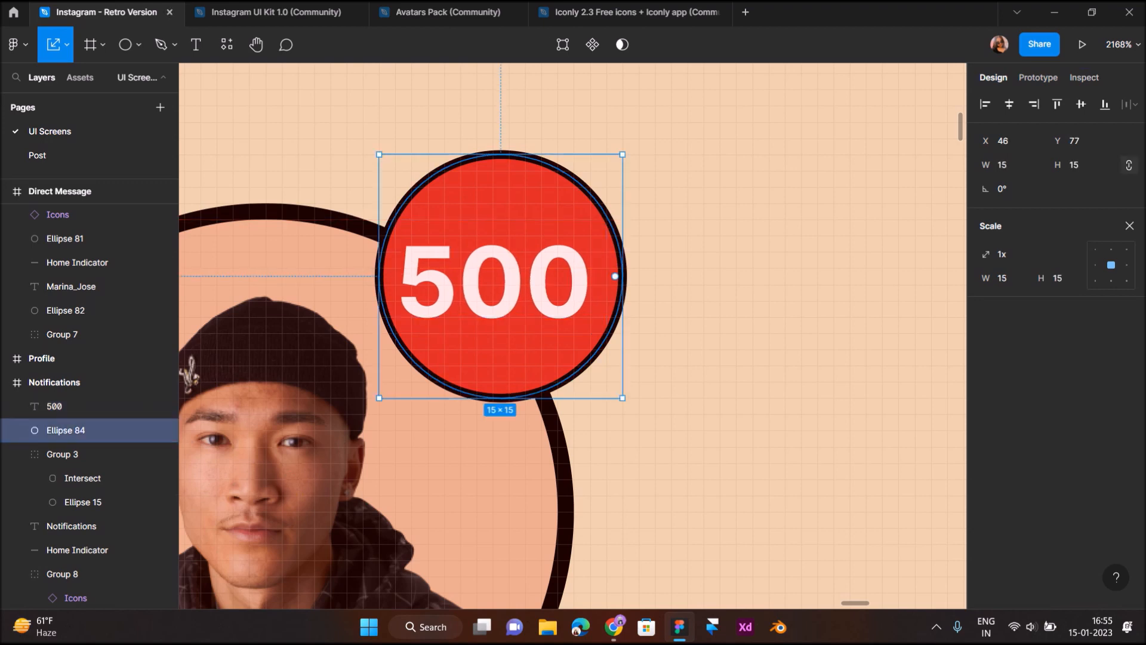
drag(379, 155, 363, 138)
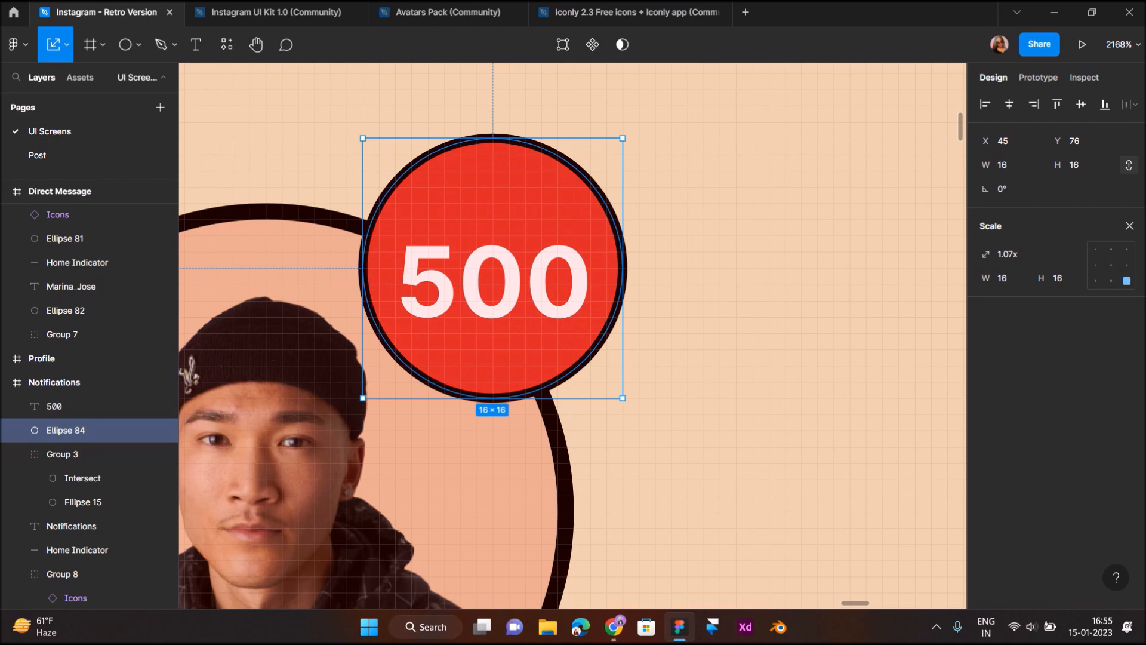
click(493, 282)
key(Up)
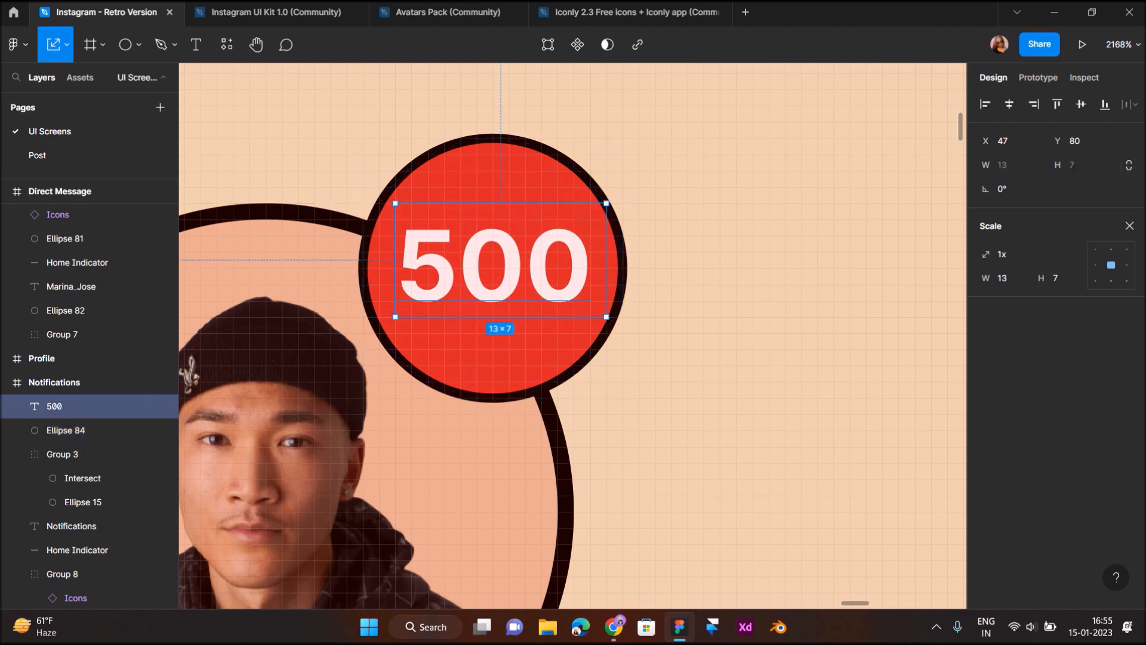
Make the 500 label Semi Bold and shrink the badge circle back to 15×15
click(1130, 225)
click(1003, 452)
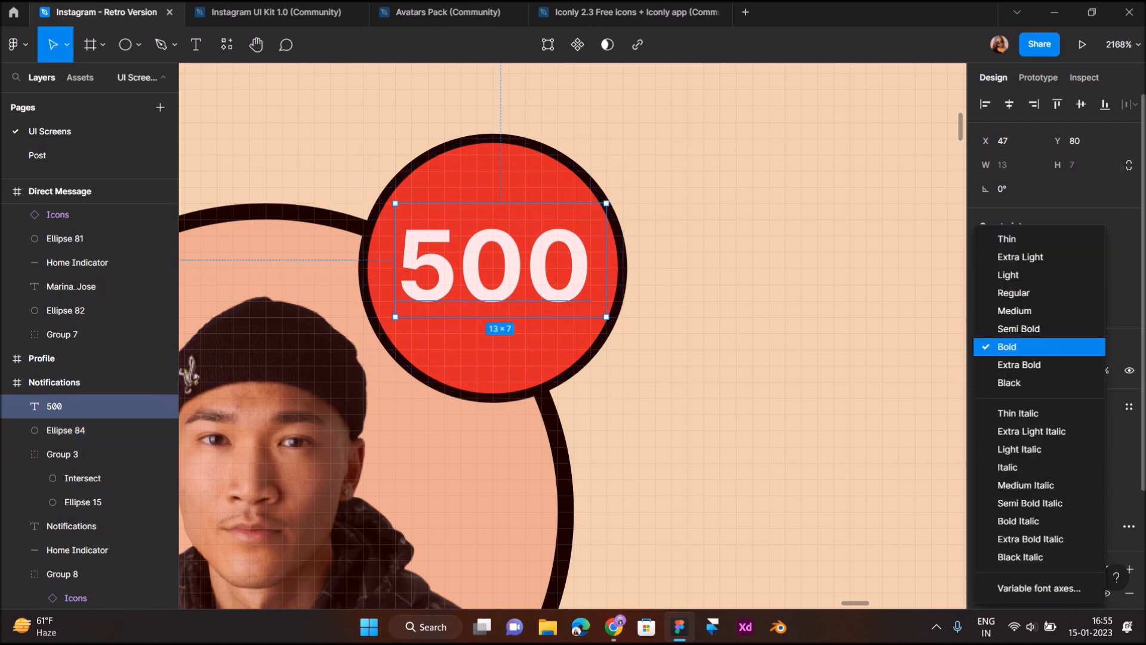
click(1019, 329)
click(716, 298)
click(537, 349)
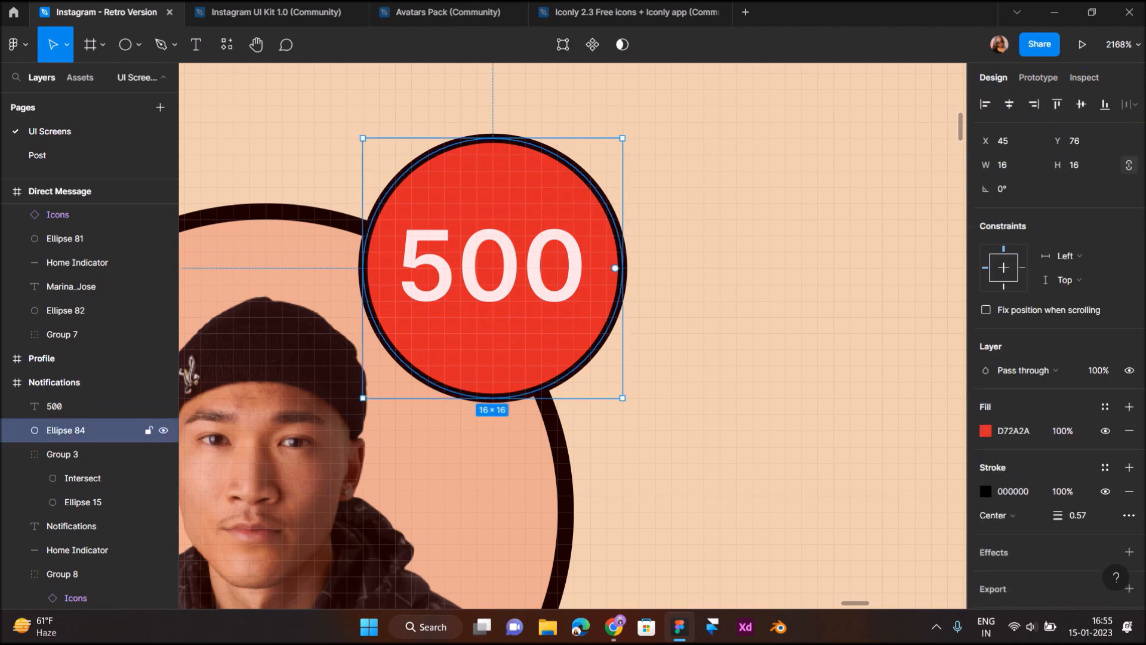
key(k)
drag(537, 399, 537, 382)
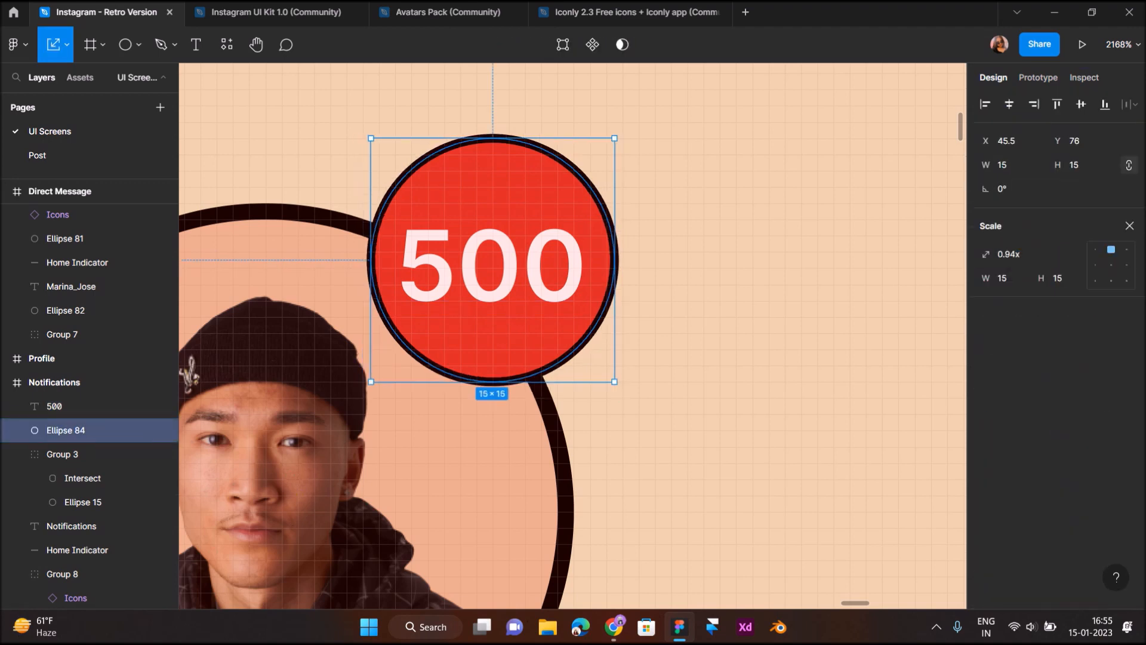
click(792, 483)
scroll(792, 483, down, 5)
scroll(561, 347, down, 5)
scroll(561, 346, down, 1)
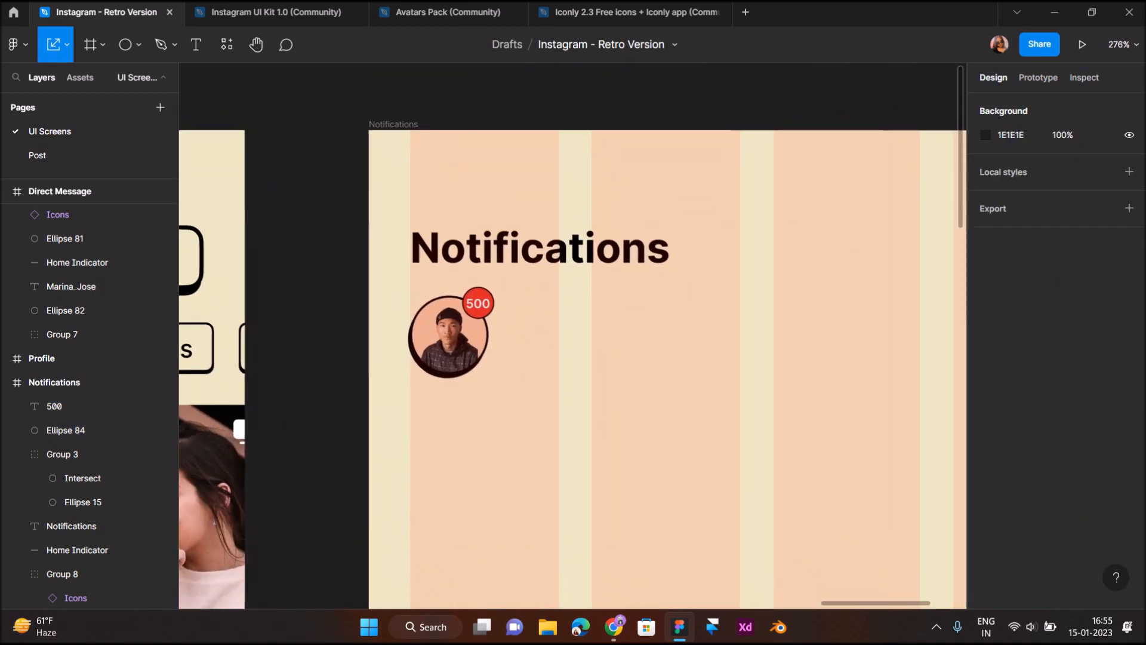
Add a 'Follow Requests' title beside the avatar at size 12, Medium weight
scroll(561, 345, up, 5)
key(t)
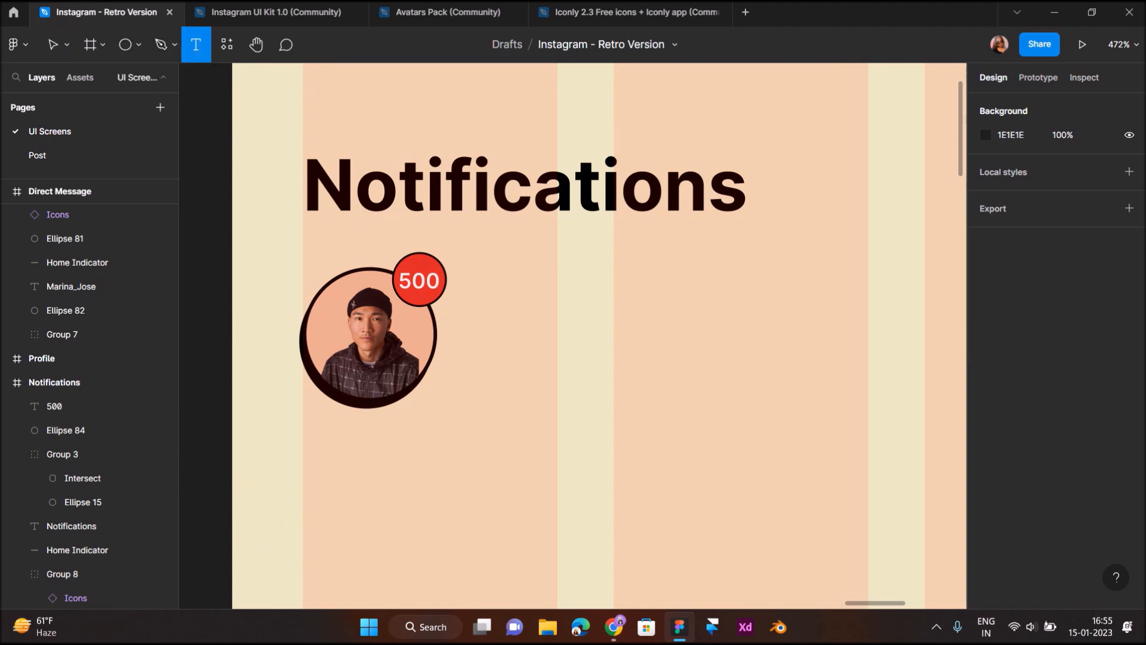
click(469, 322)
text(Follo)
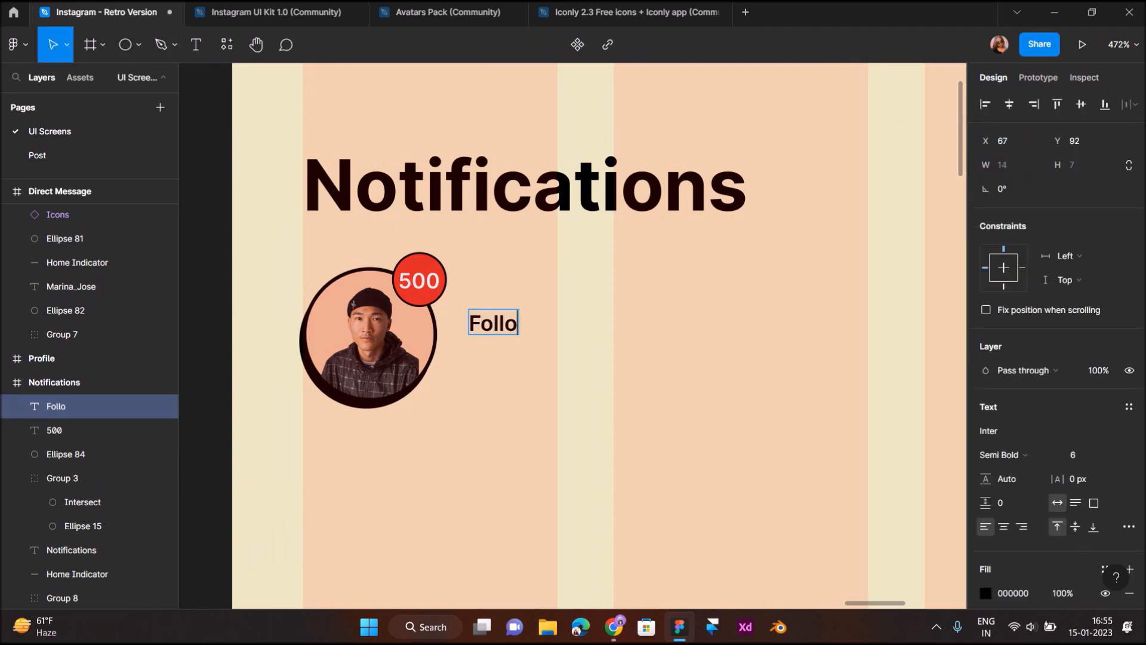
text(w Requests)
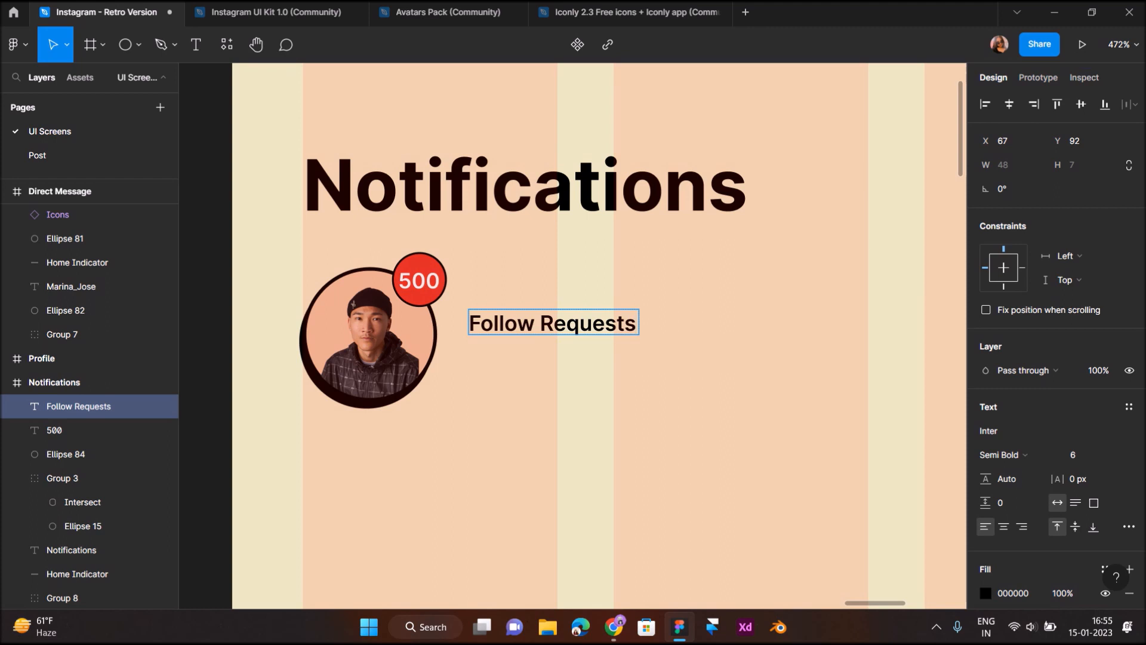
key(Escape)
click(1073, 455)
text(12)
key(Return)
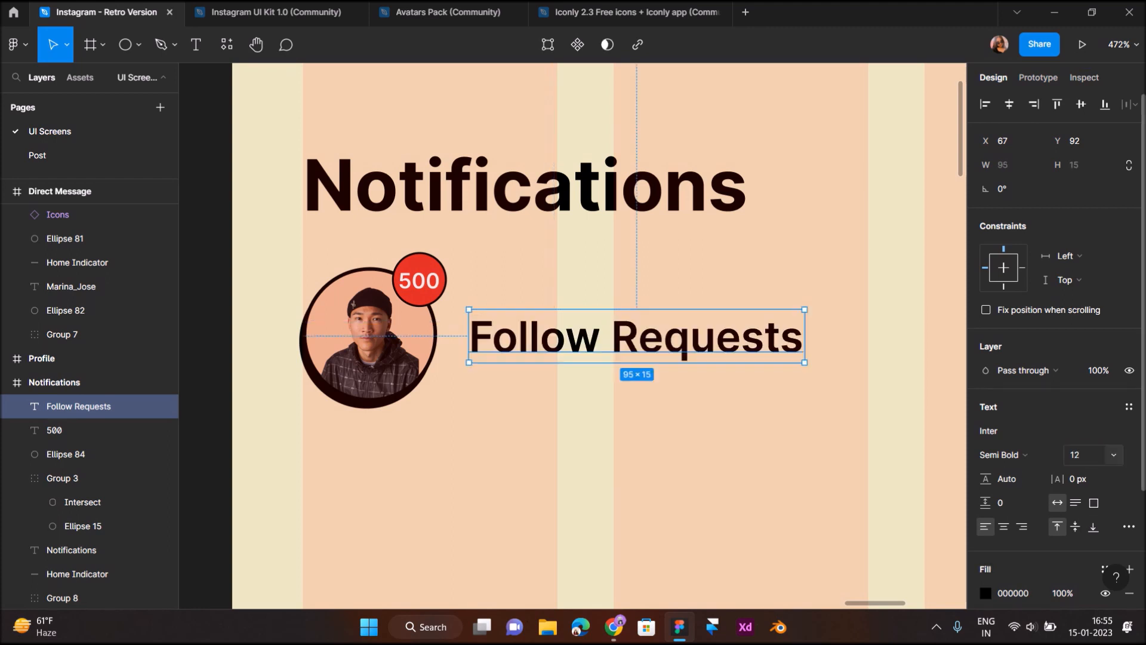
drag(637, 336, 637, 315)
click(1004, 455)
key(Return)
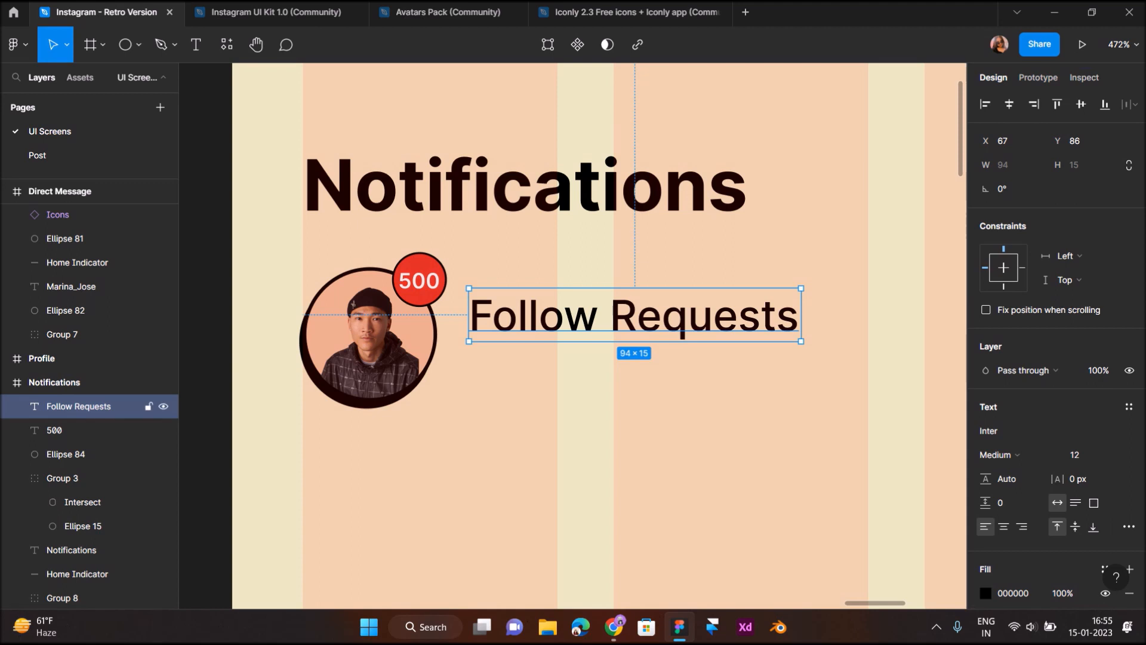
Duplicate the title below it and retype it as 'Approve or ignore requests'
drag(637, 316, 636, 371)
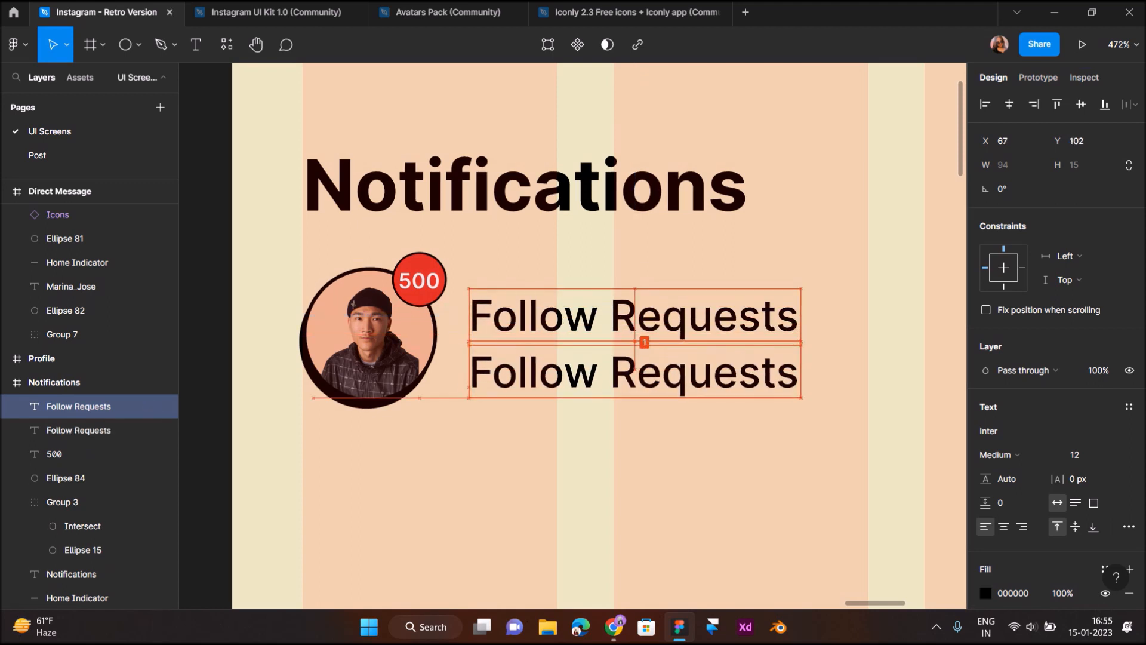
key(Return)
text(Approve )
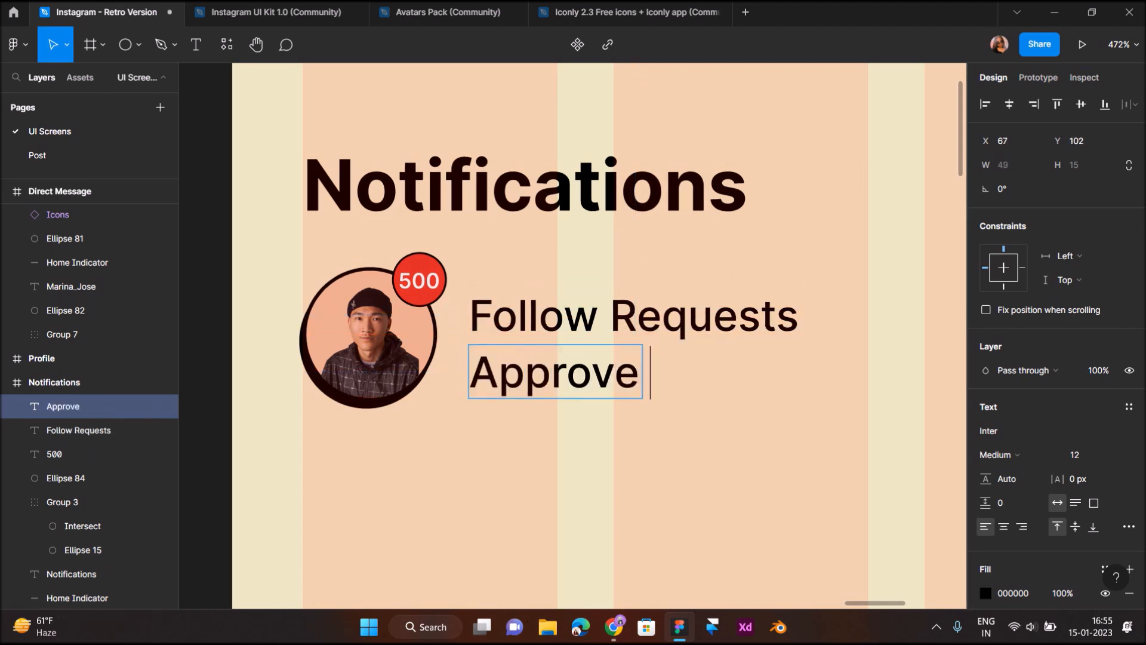
text(or ignore requests)
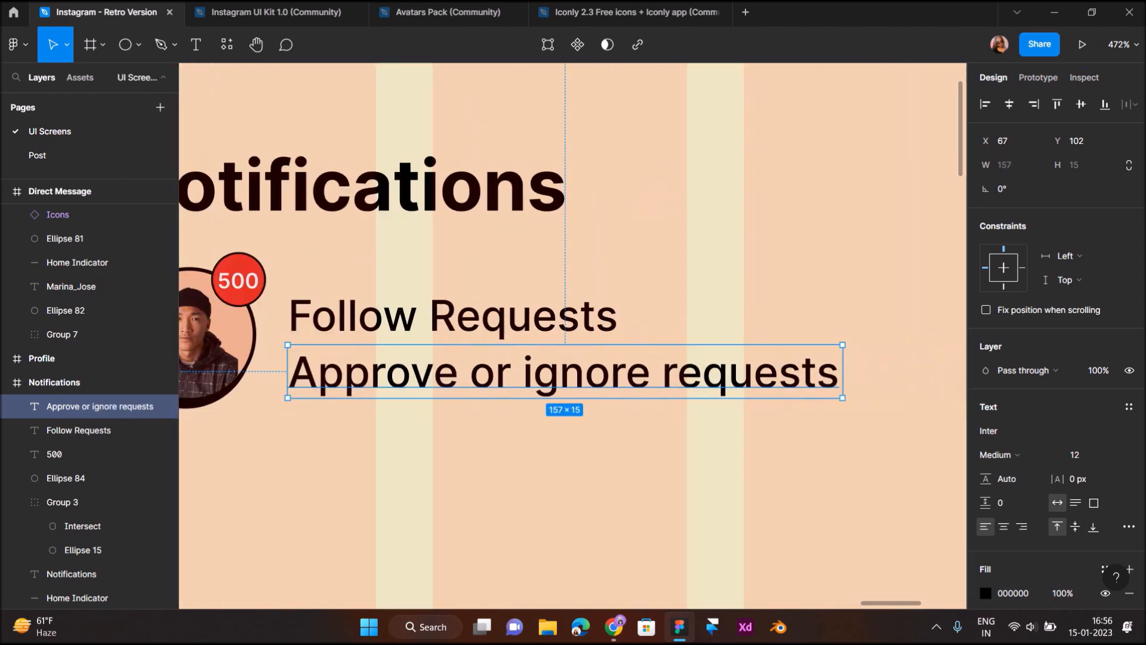
key(Escape)
scroll(573, 335, right, 3)
Set the subtitle to Regular weight, size 11, and darken its fill toward grey
click(1083, 455)
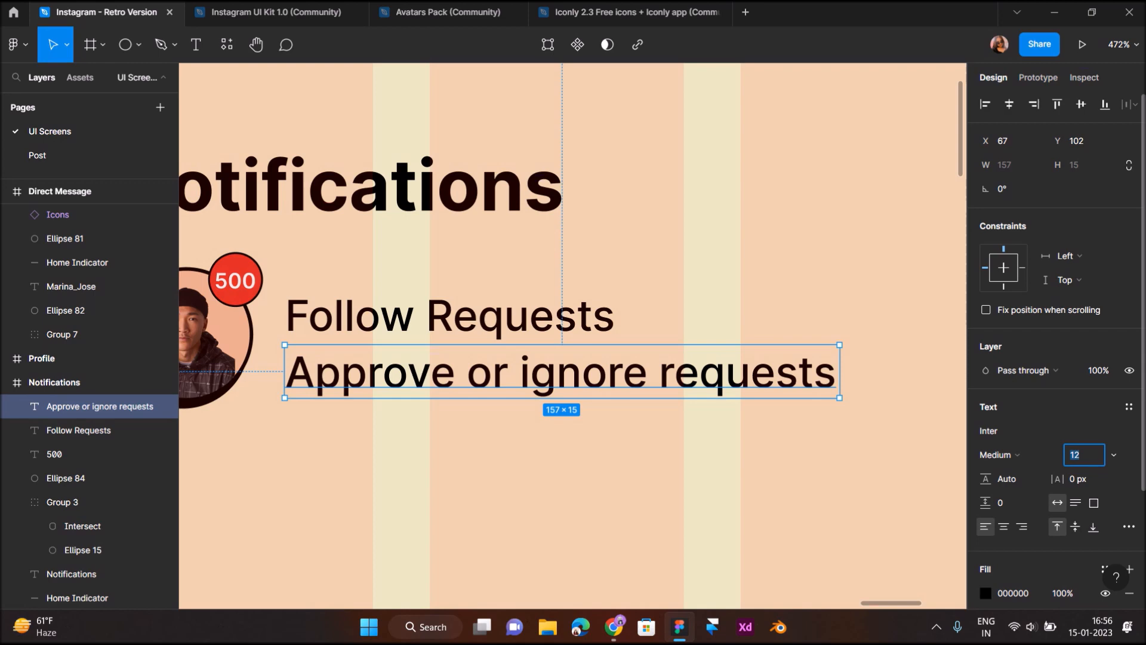
click(1041, 455)
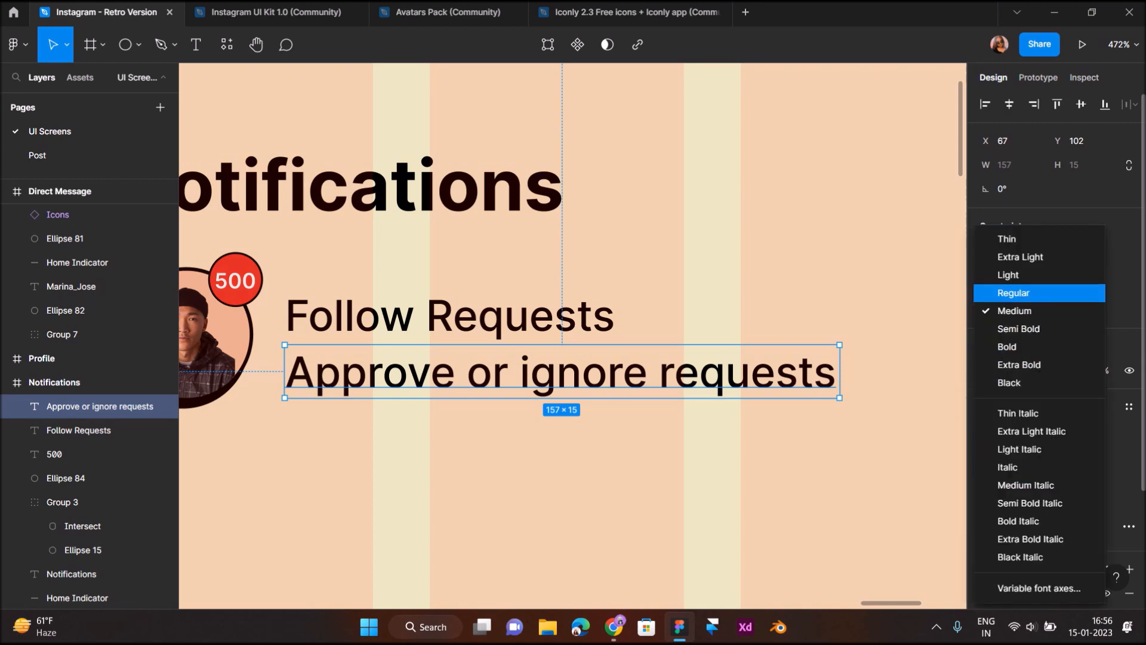
click(1027, 292)
click(1085, 455)
key(BackSpace)
text(1)
key(Return)
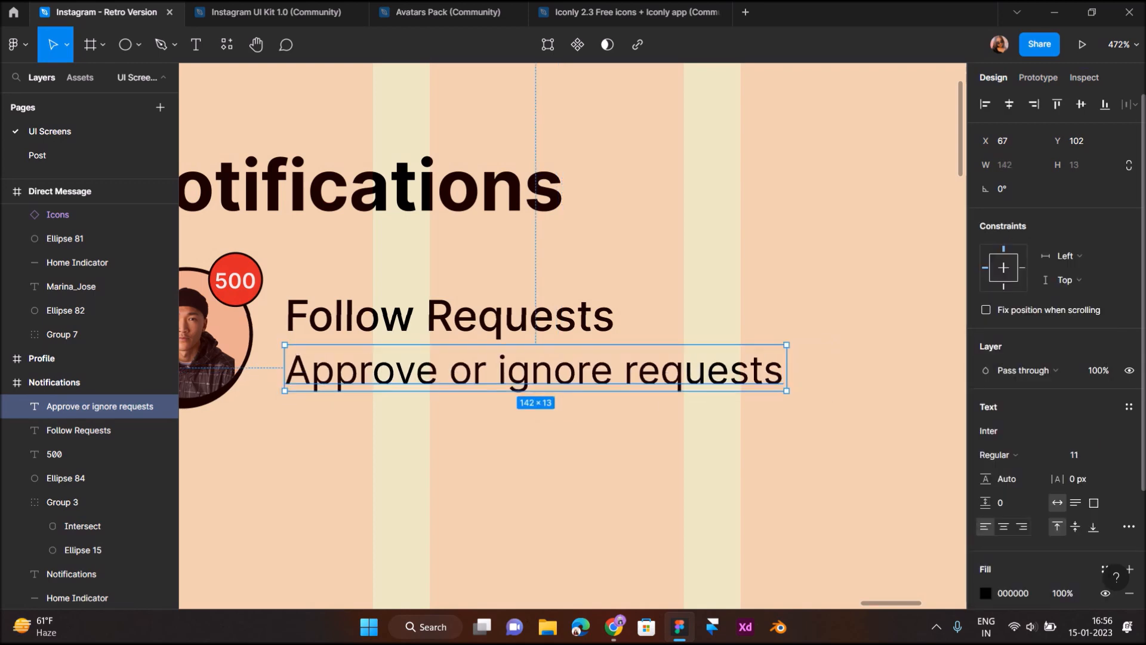
click(986, 594)
drag(788, 412, 789, 366)
Apply the subtitle's dark grey fill and nudge the whole Follow Requests row down
click(668, 474)
scroll(668, 473, down, 5)
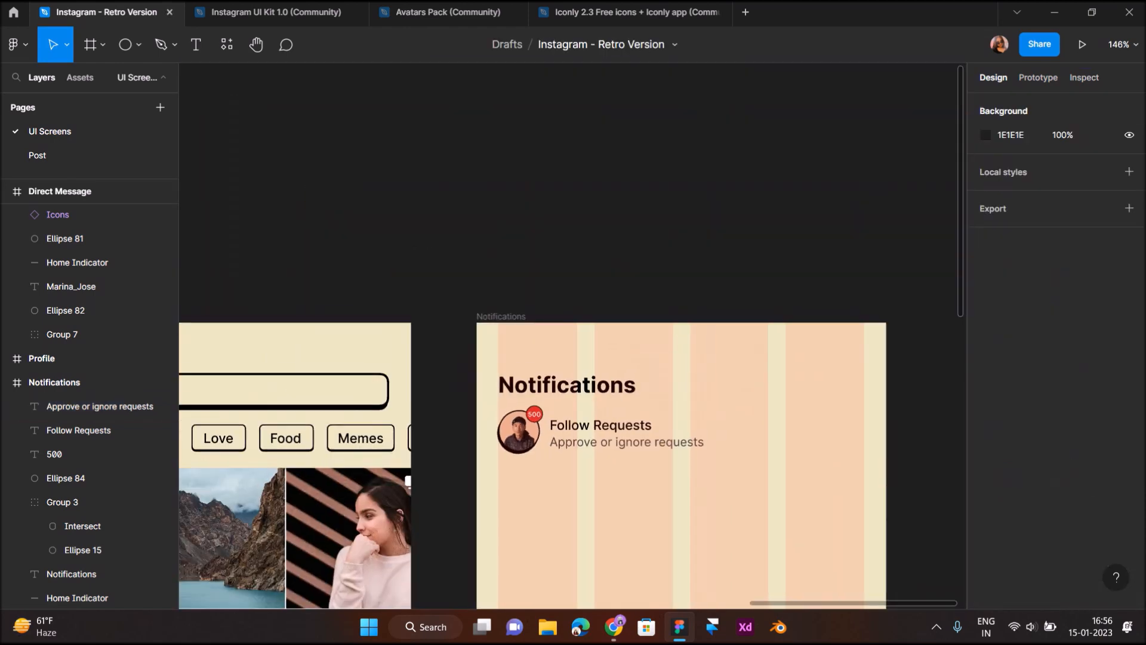
scroll(668, 473, down, 1)
scroll(669, 475, up, 2)
drag(697, 398, 430, 306)
key(Down)
key(Down)
key(Down)
key(Down)
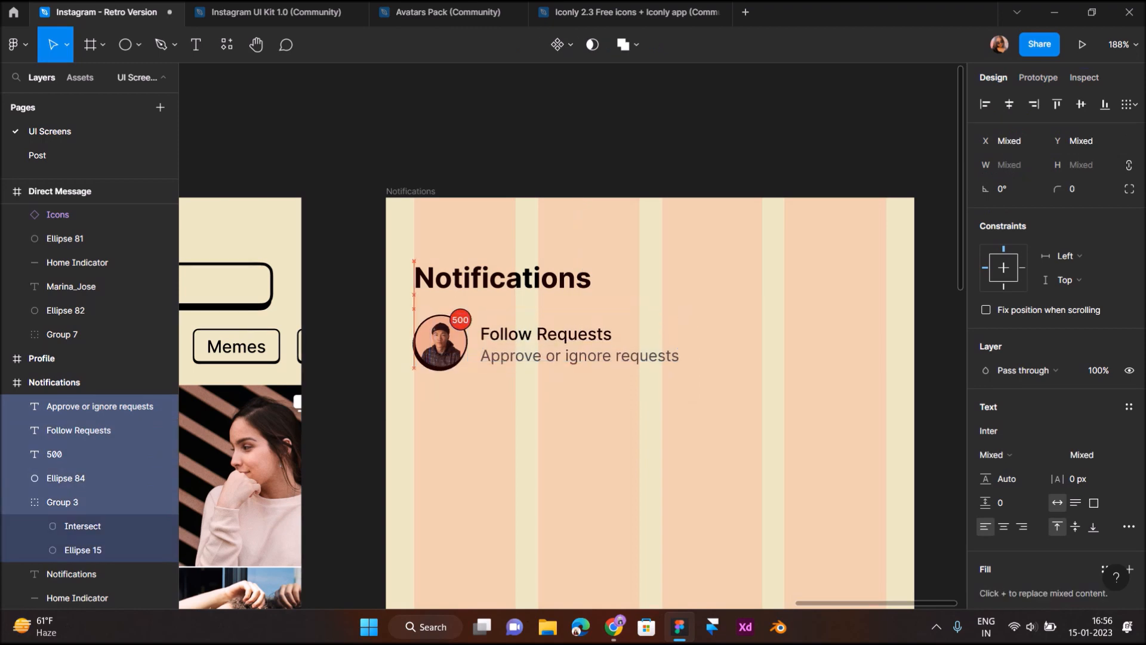
key(alt)
key(Down)
key(Down)
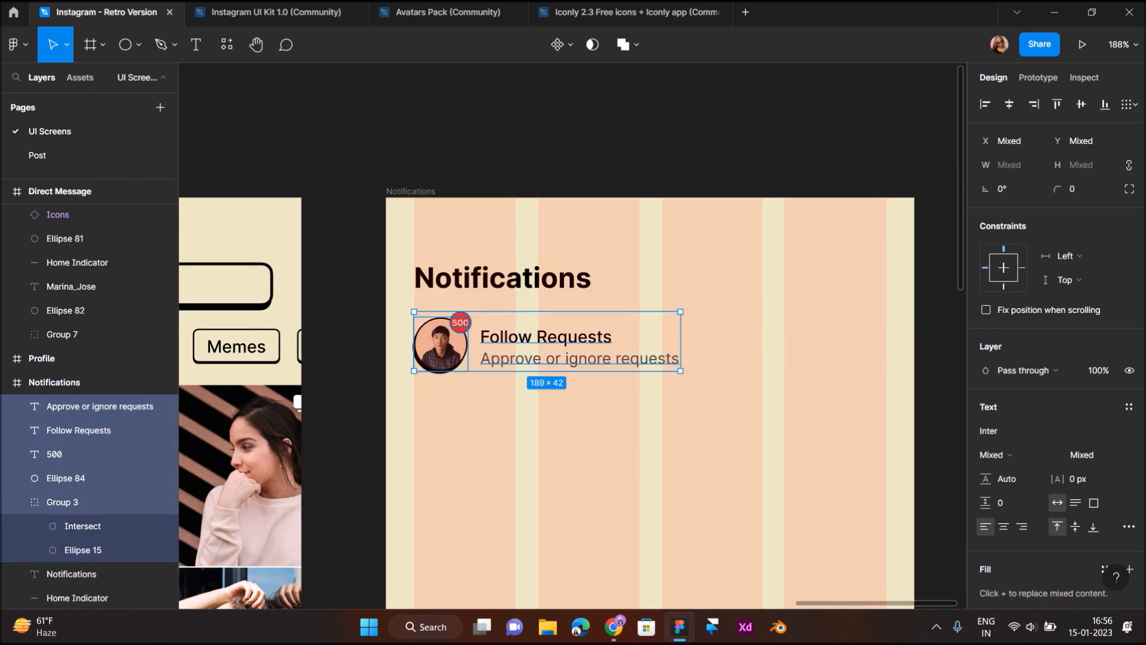
Shift both text lines slightly so they align at x 70 beside the avatar
click(605, 436)
scroll(605, 436, down, 3)
click(587, 388)
shift+click(571, 375)
drag(570, 376, 573, 374)
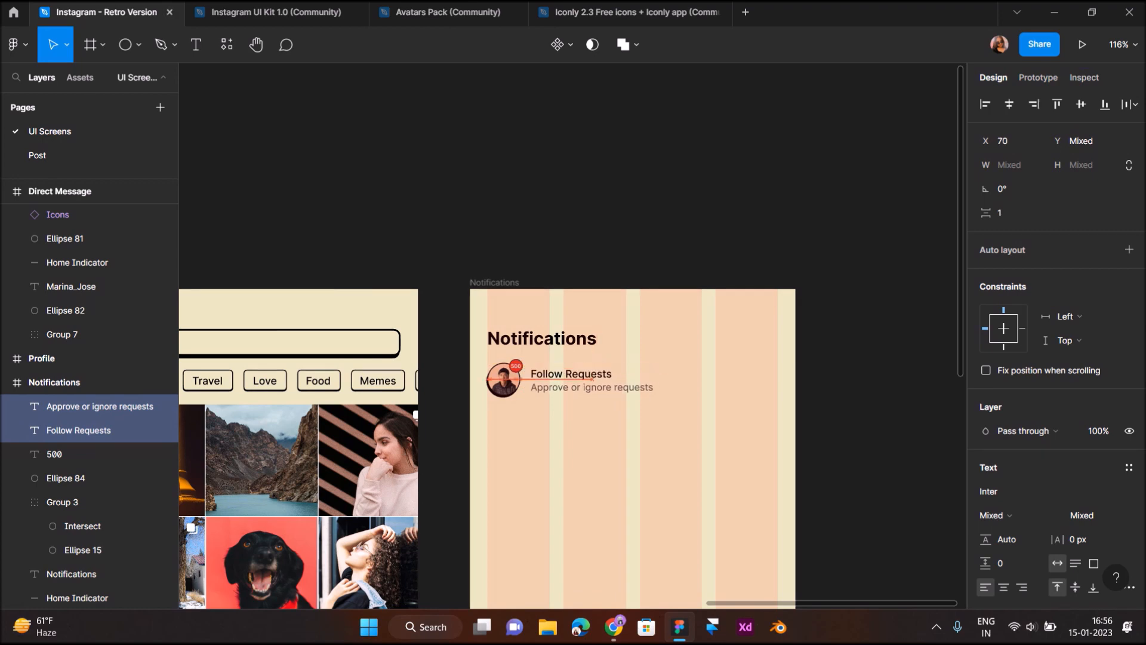
key(alt)
click(544, 420)
scroll(544, 420, down, 3)
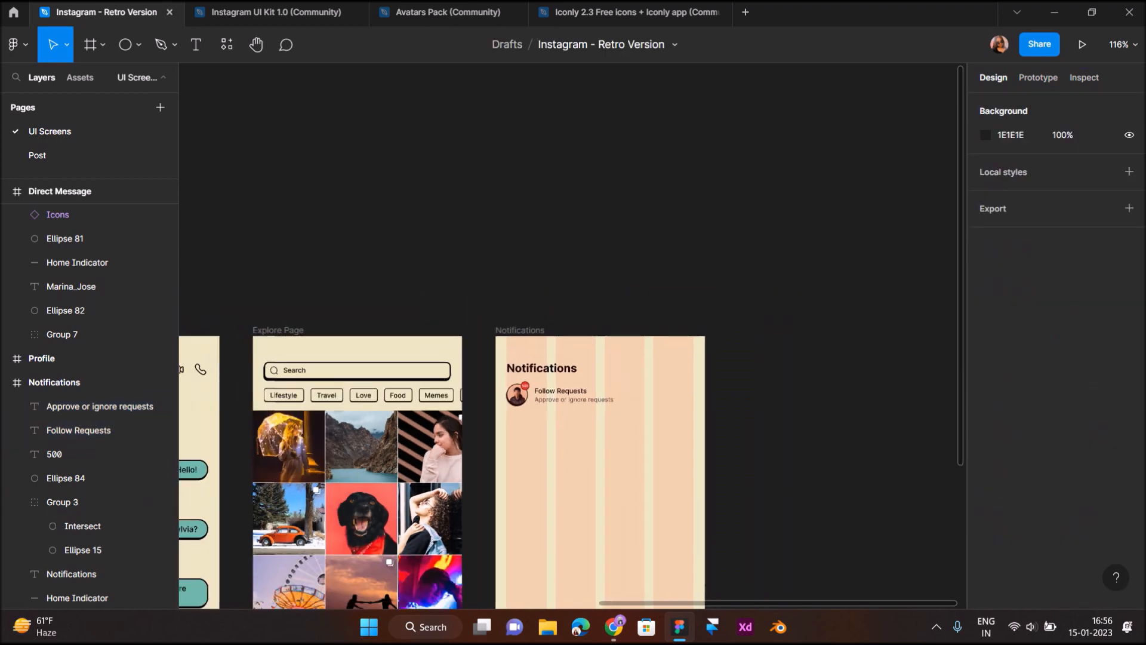
scroll(544, 422, down, 2)
scroll(543, 424, up, 3)
scroll(544, 424, right, 1)
Add a size 12 'Today' heading below the Follow Requests row, lined up with the avatar
scroll(452, 266, up, 5)
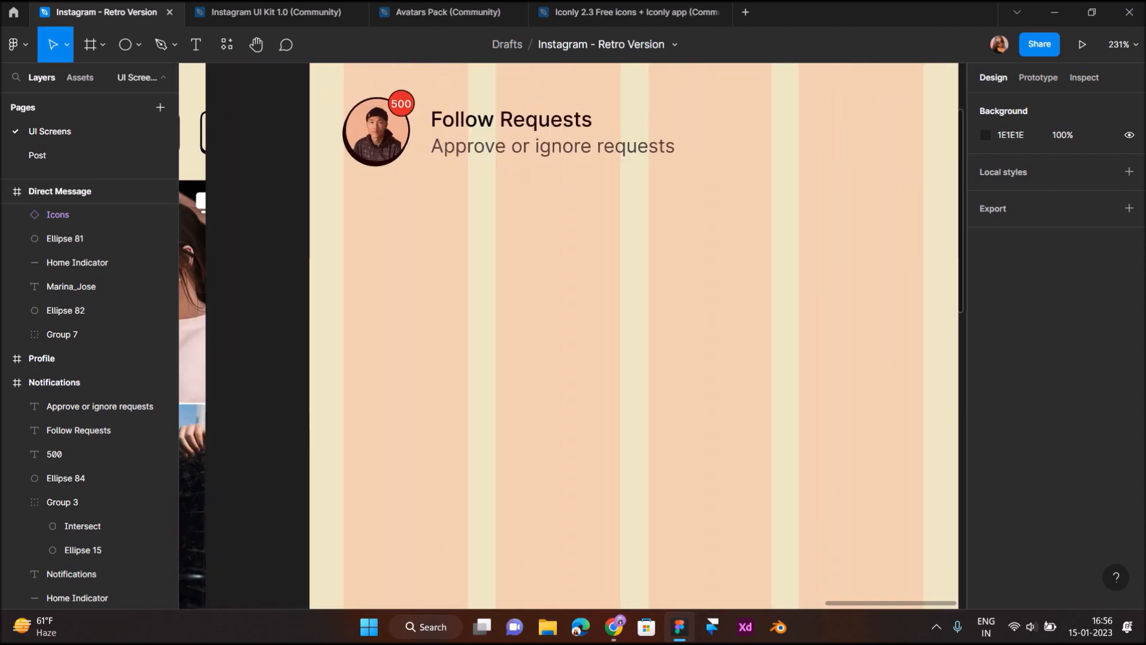
click(196, 44)
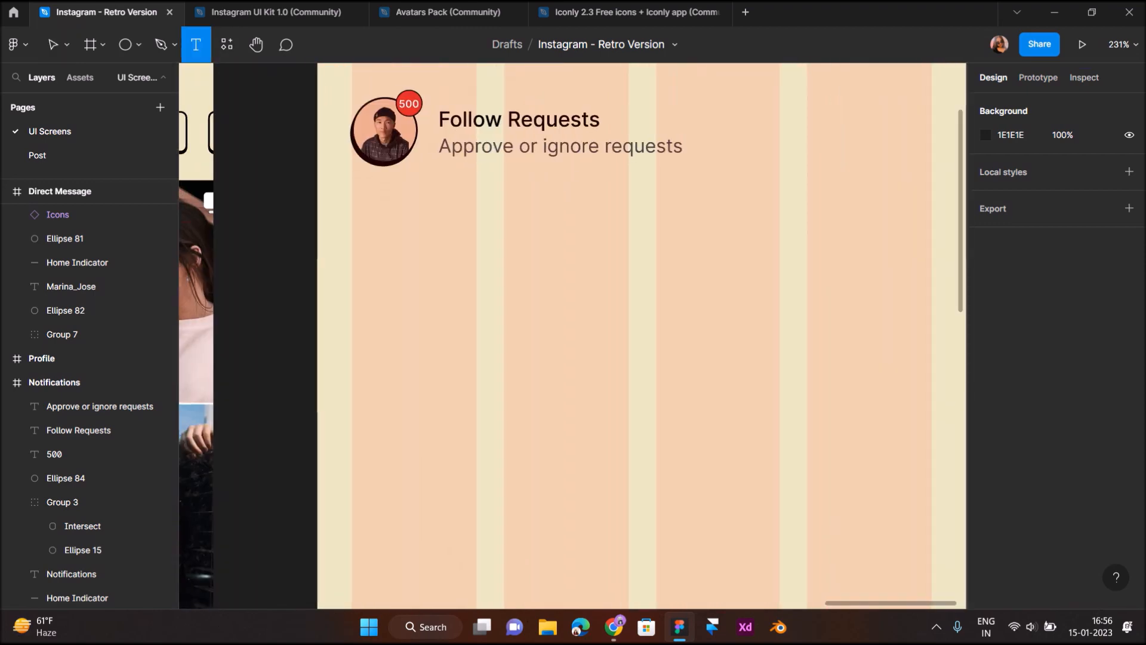
click(361, 216)
text(Today)
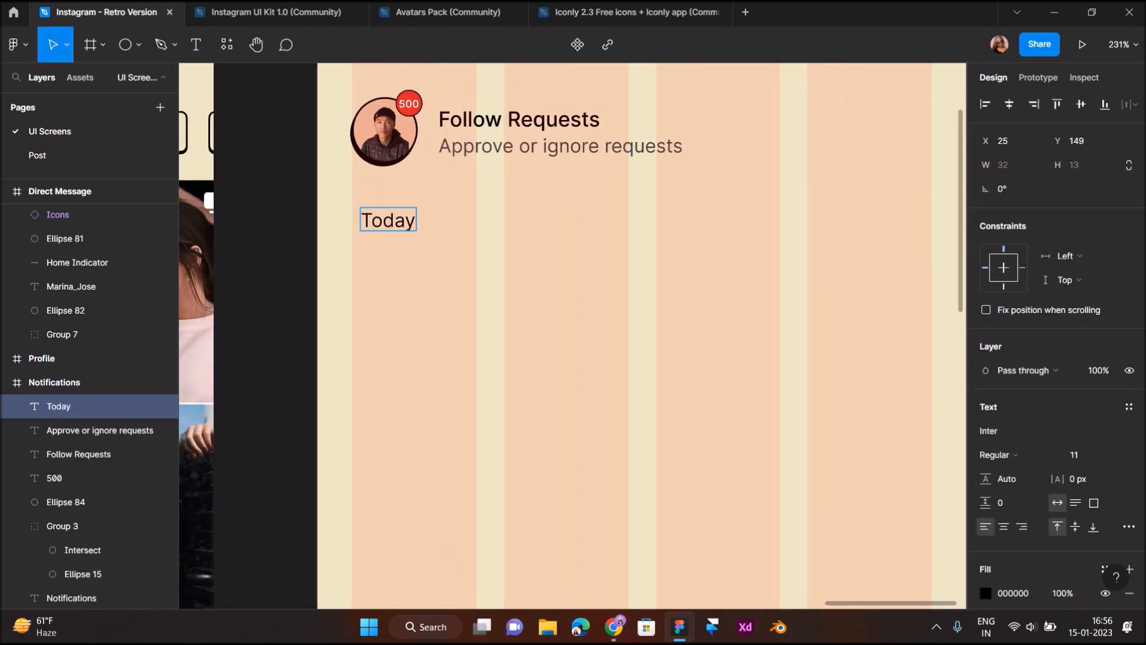
key(Escape)
click(1078, 455)
text(12)
key(Return)
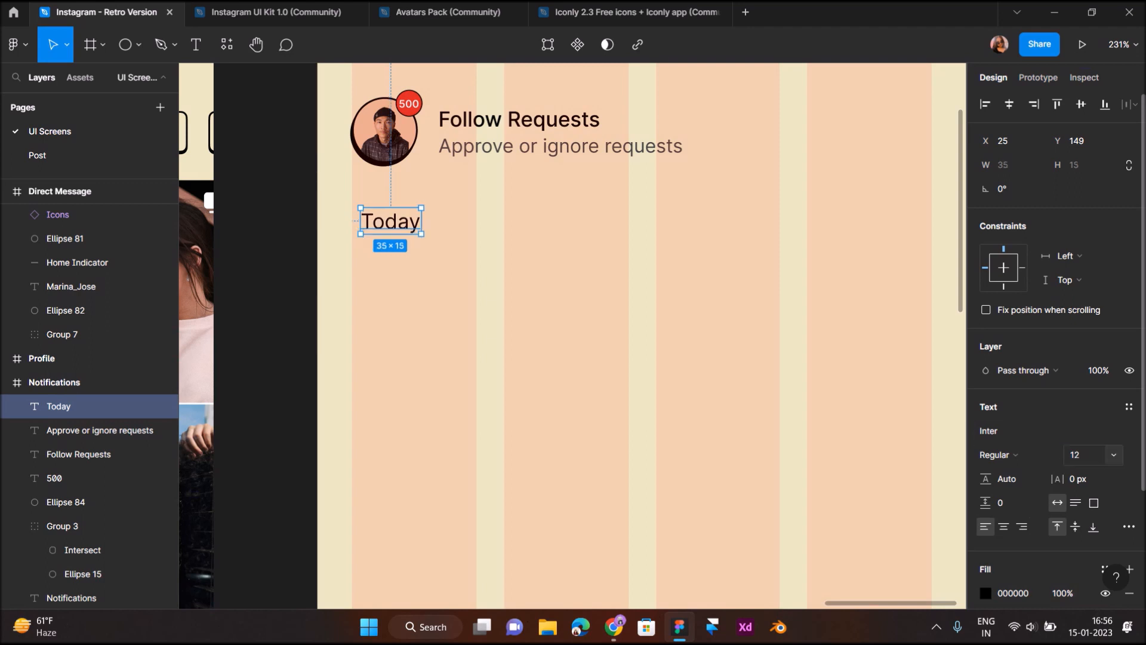
click(994, 455)
click(1015, 343)
drag(391, 221, 383, 226)
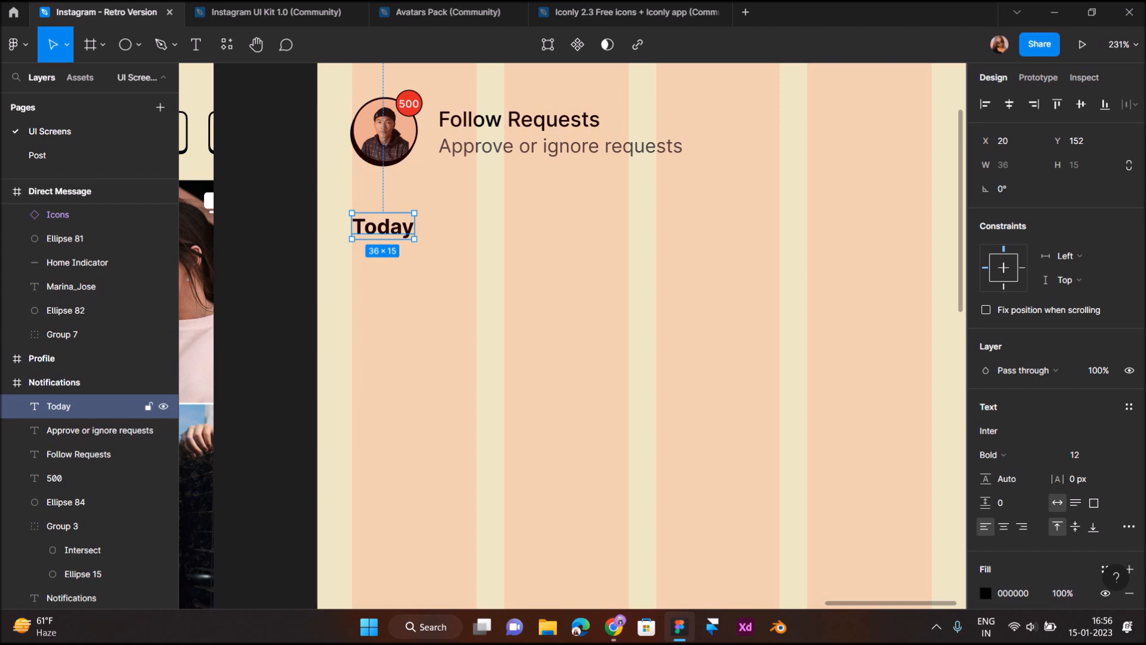
Restyle Today as Semi Bold 14, then zoom out to view the whole screen
click(994, 455)
click(1018, 328)
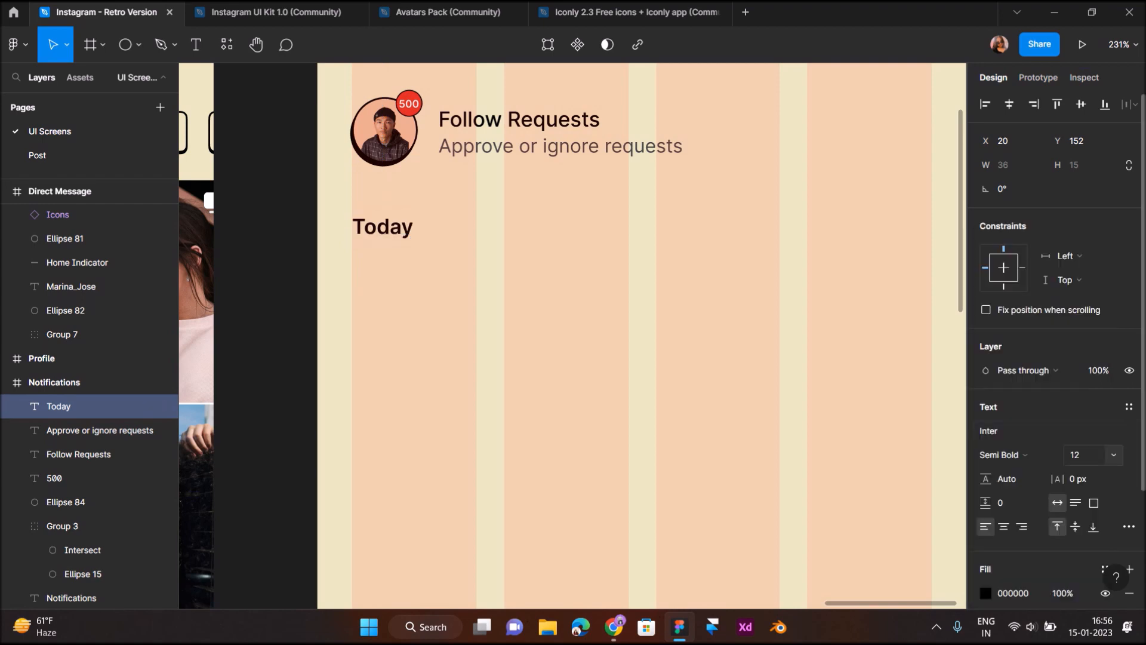
click(1074, 455)
text(14)
key(Return)
key(Escape)
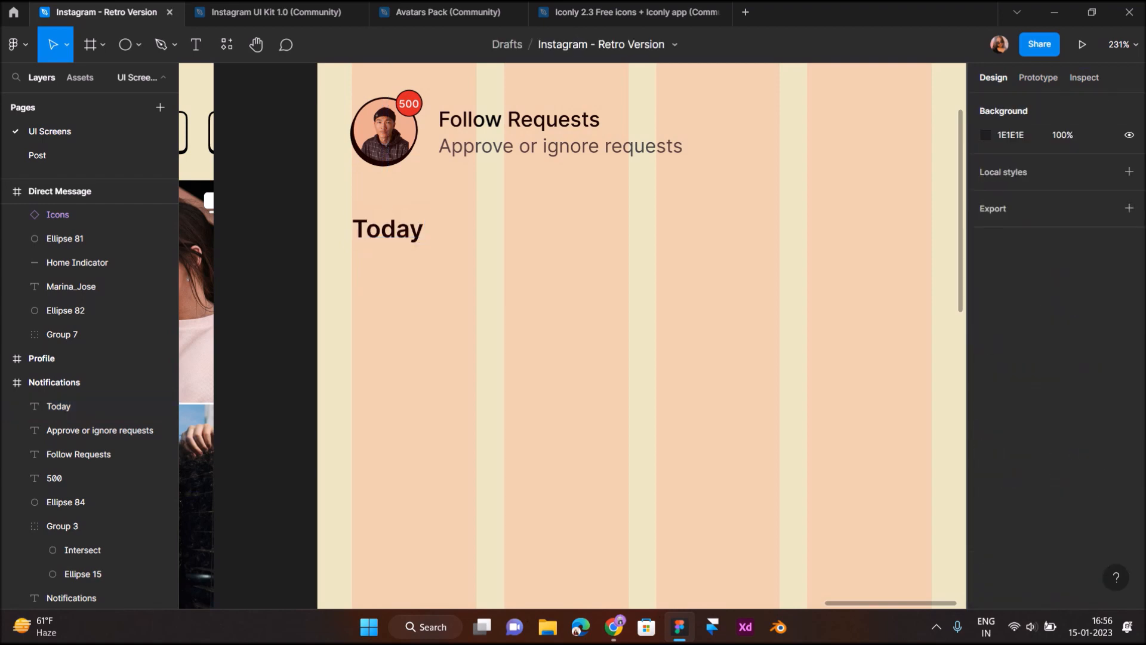
key(ctrl+minus)
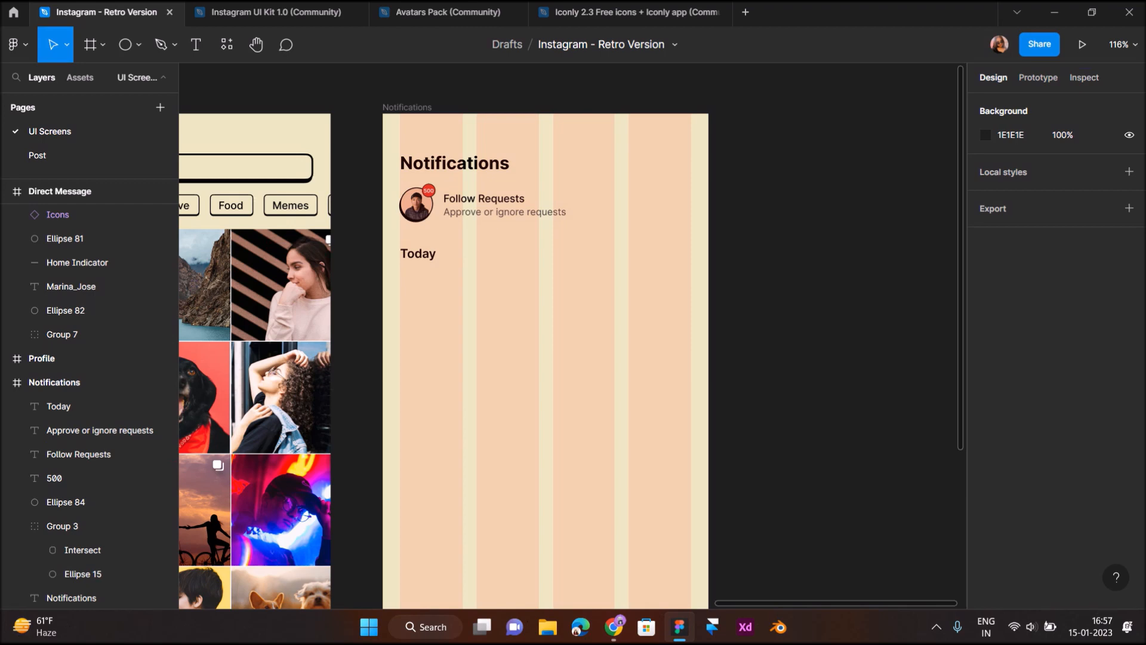
Select Michael's avatar-and-text group inside the Direct Message list
drag(406, 302, 356, 306)
scroll(356, 306, up, 3)
scroll(356, 306, down, 4)
scroll(355, 306, up, 2)
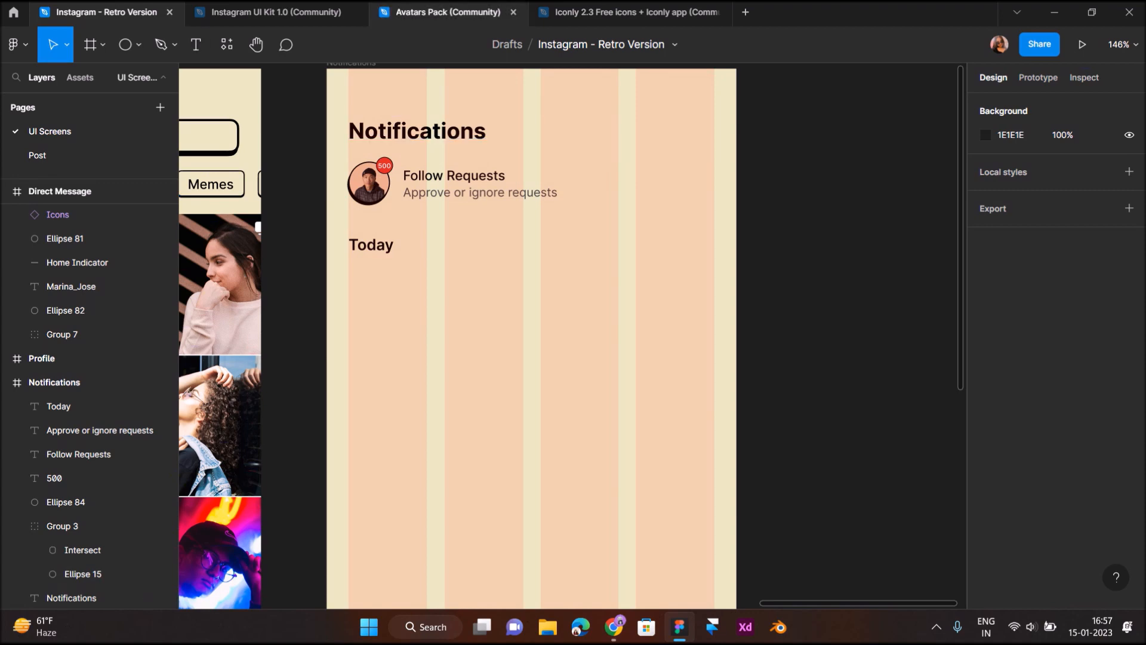
scroll(572, 338, left, 6)
scroll(573, 179, down, 4)
scroll(537, 335, left, 3)
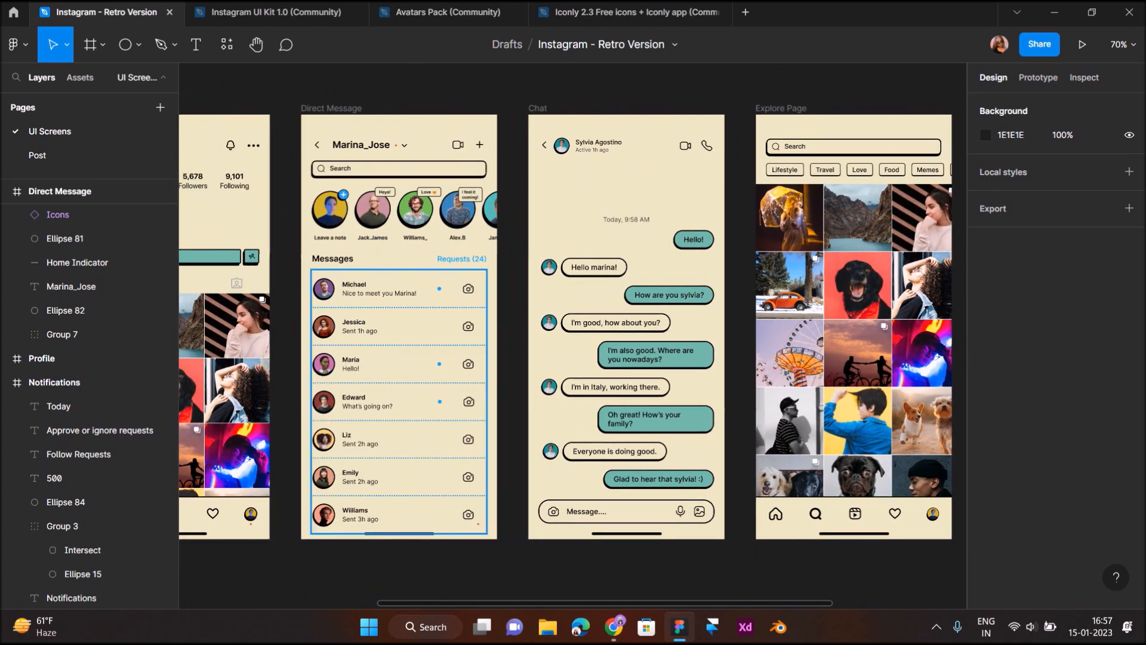
click(399, 382)
double_click(399, 289)
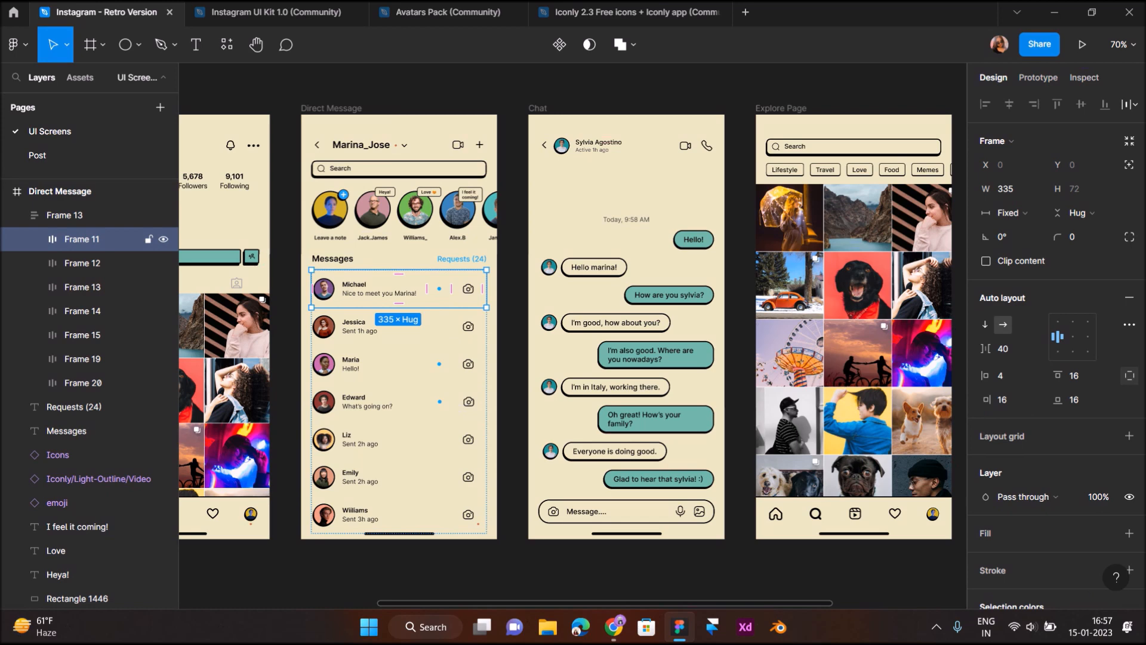
double_click(380, 290)
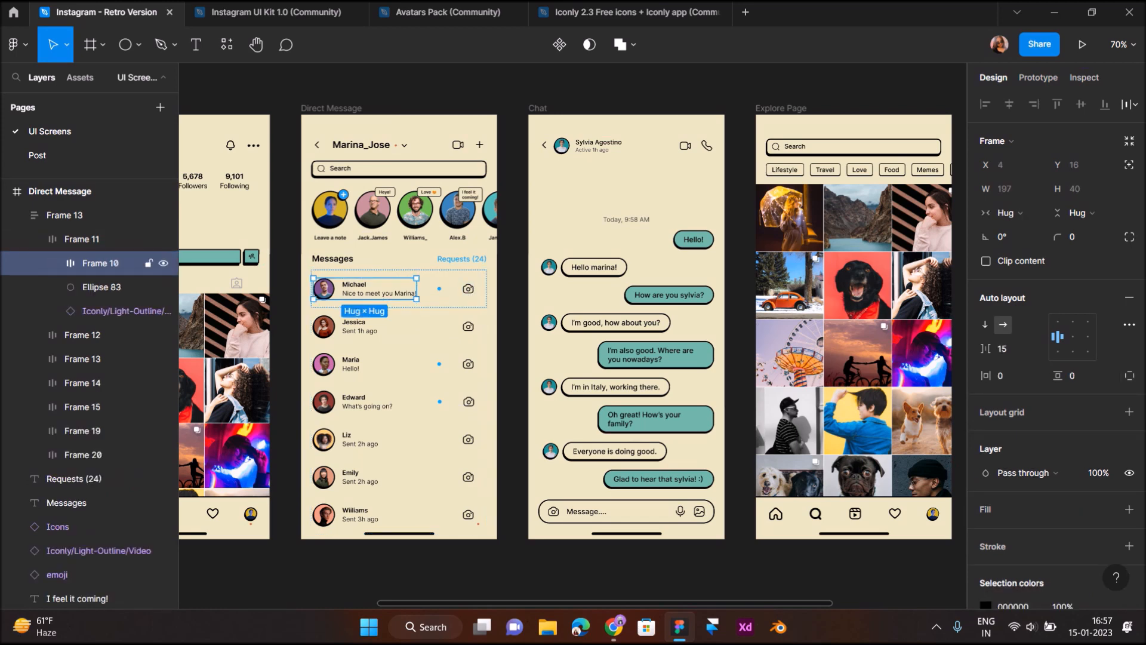
Copy the row into Notifications and align it under Today at x 20, y 183
drag(380, 289, 811, 230)
scroll(811, 230, up, 1)
scroll(836, 233, right, 2)
scroll(836, 233, up, 4)
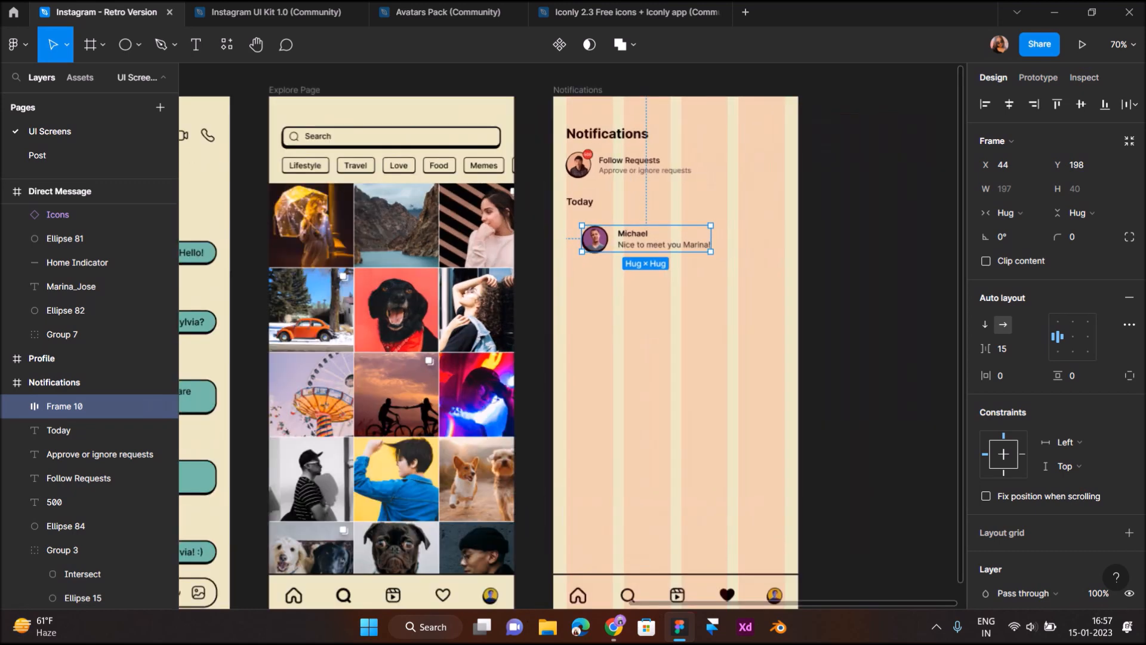
scroll(835, 233, left, 3)
drag(466, 244, 434, 224)
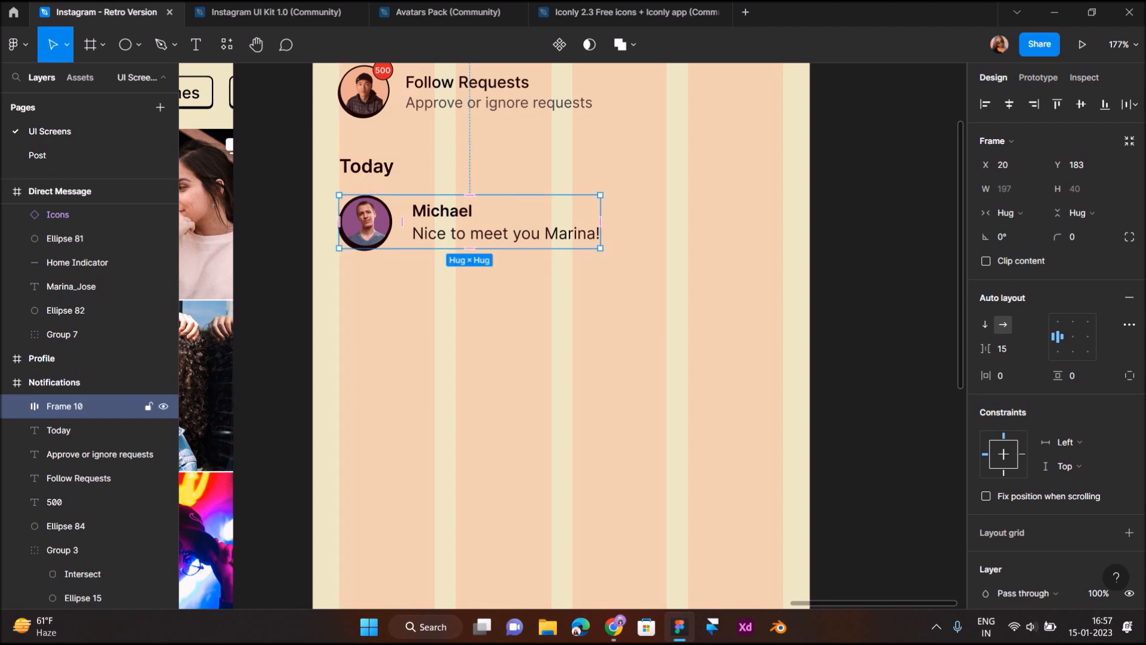
Change the row text to 'Michael_01 started following you' and replace the greeting with '1h'
double_click(459, 212)
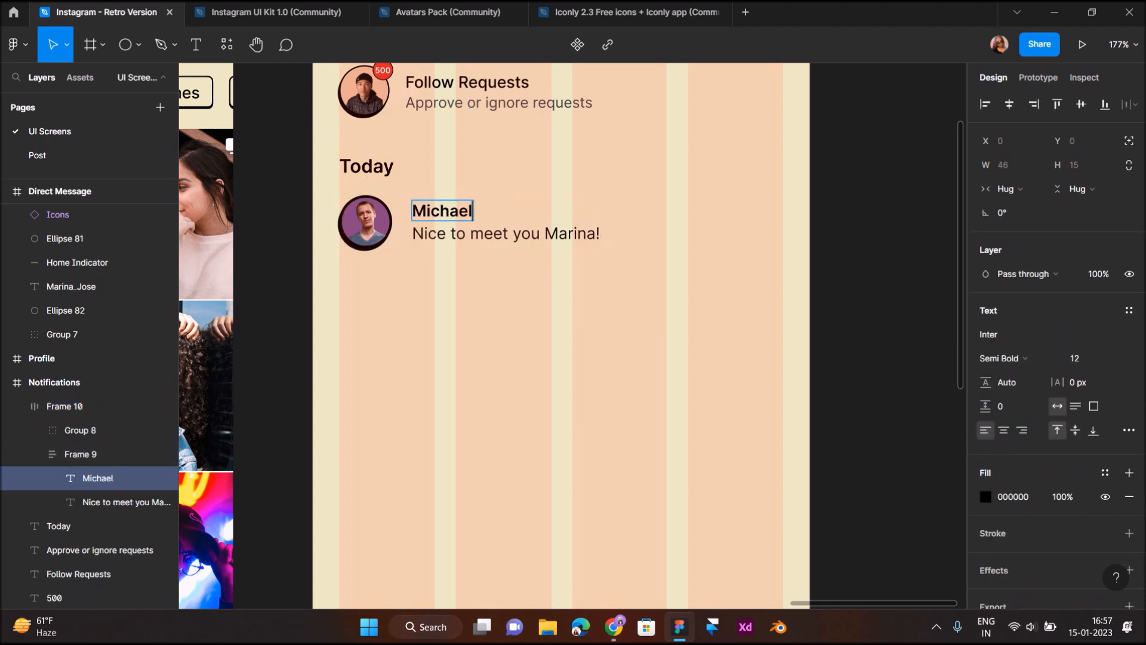
text(_01 started)
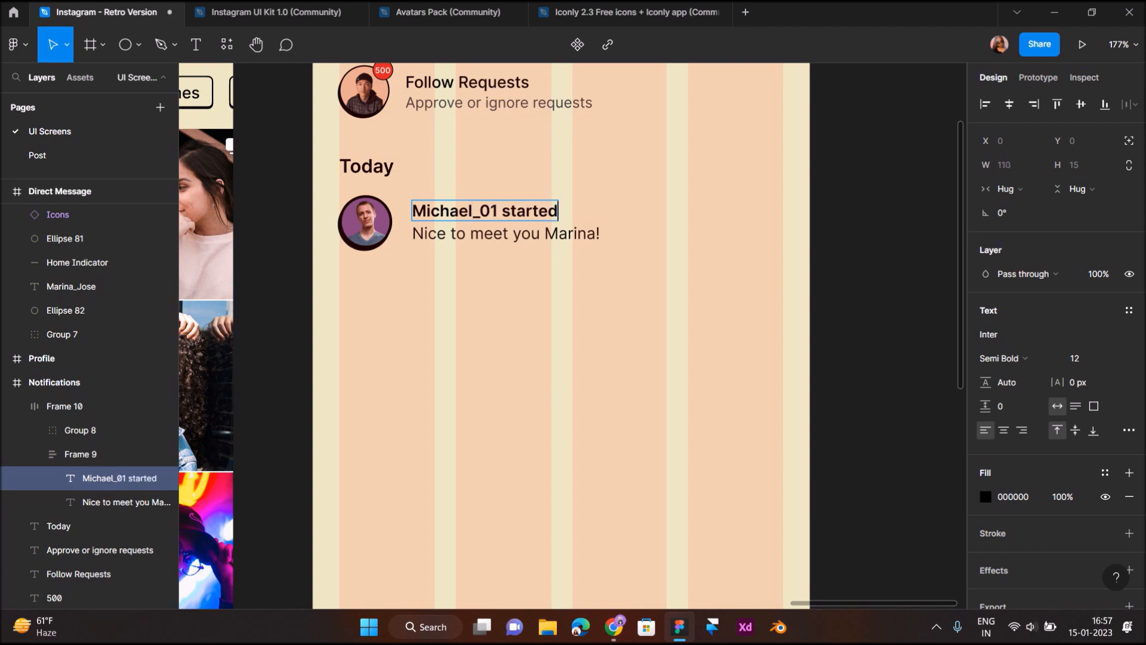
text( followi)
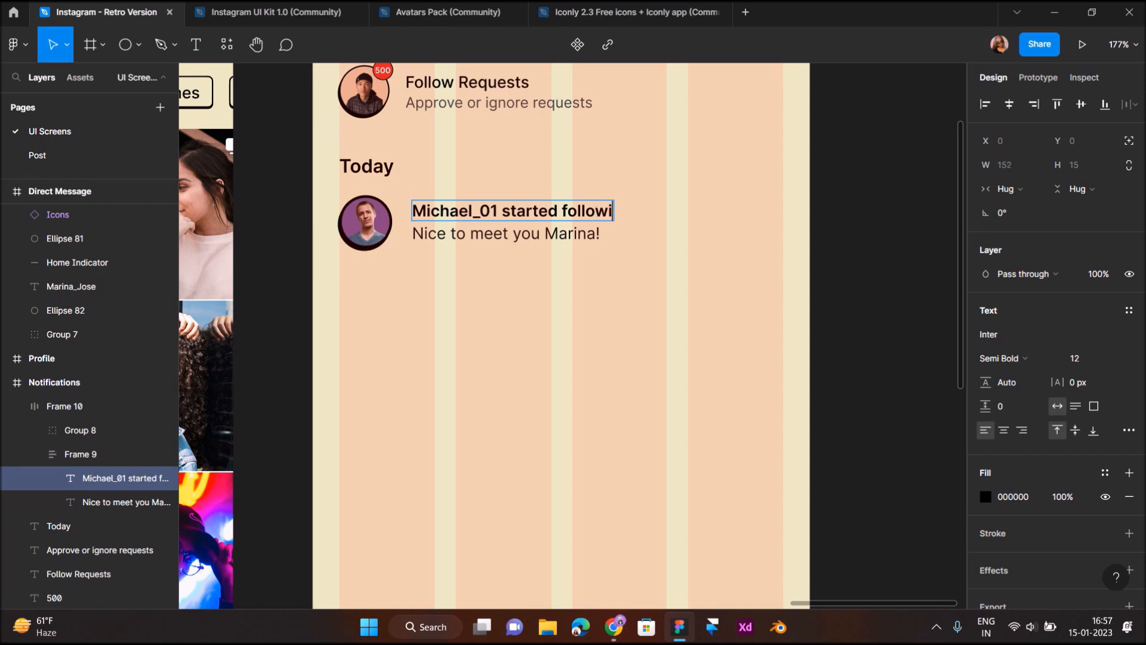
text(ng you)
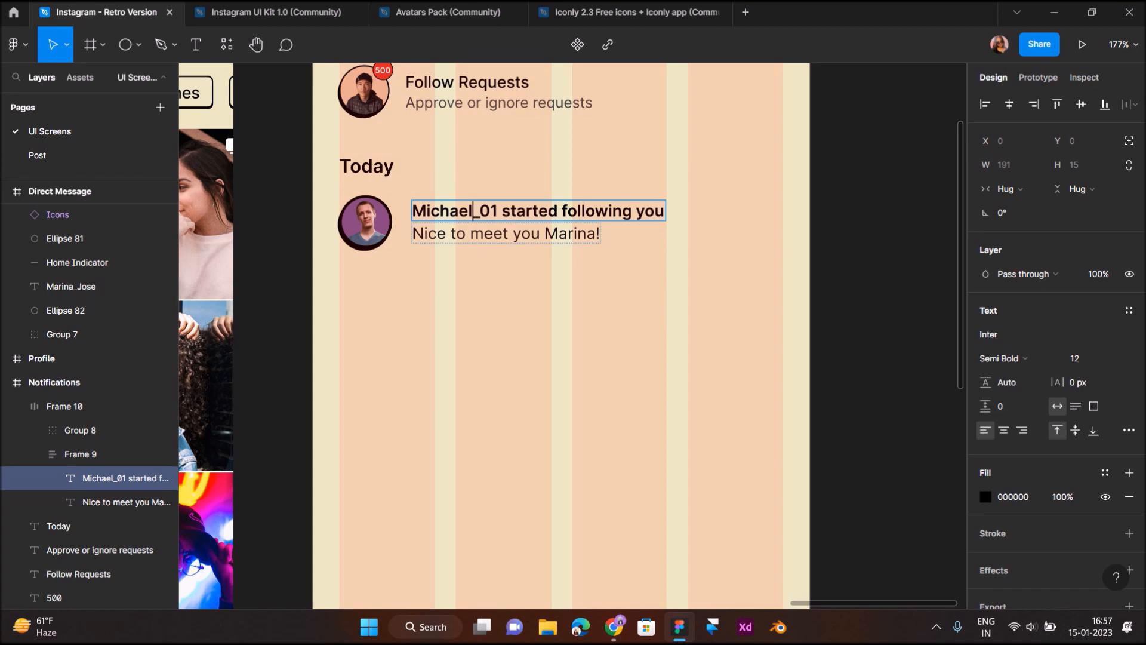
click(513, 233)
key(Return)
text(1h)
key(Escape)
click(516, 287)
scroll(516, 286, down, 3)
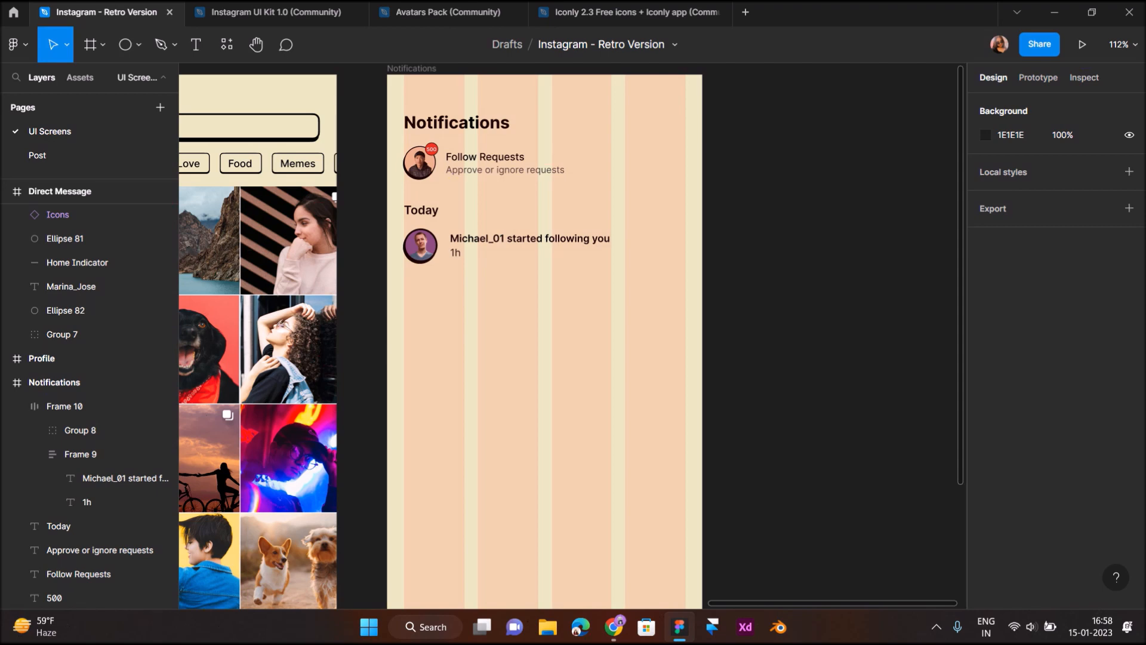
Merge '1h' onto the end of 'Michael_01 started following you.' and delete the separate 1h layer
double_click(542, 242)
double_click(543, 242)
scroll(542, 243, up, 5)
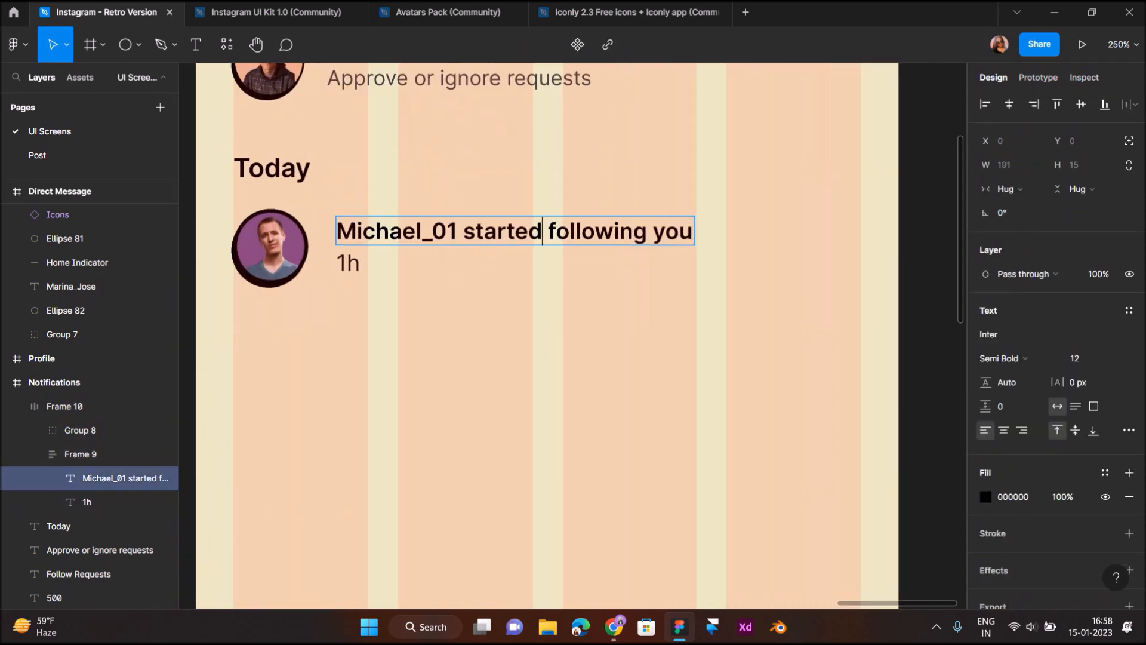
double_click(609, 317)
scroll(609, 316, down, 5)
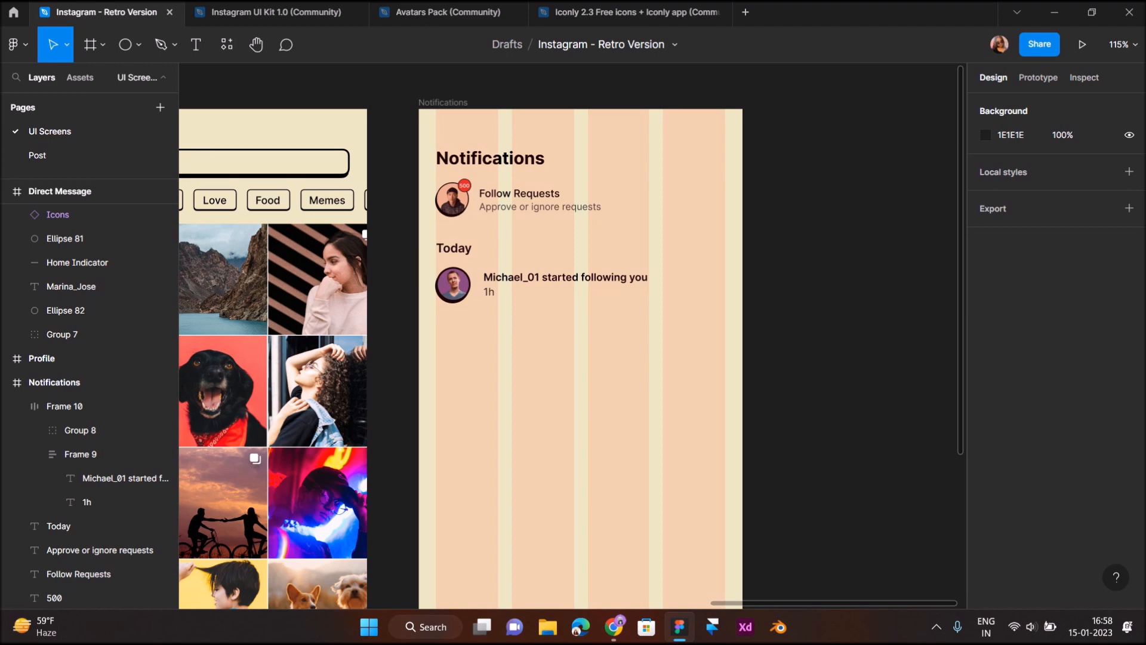
scroll(610, 297, up, 4)
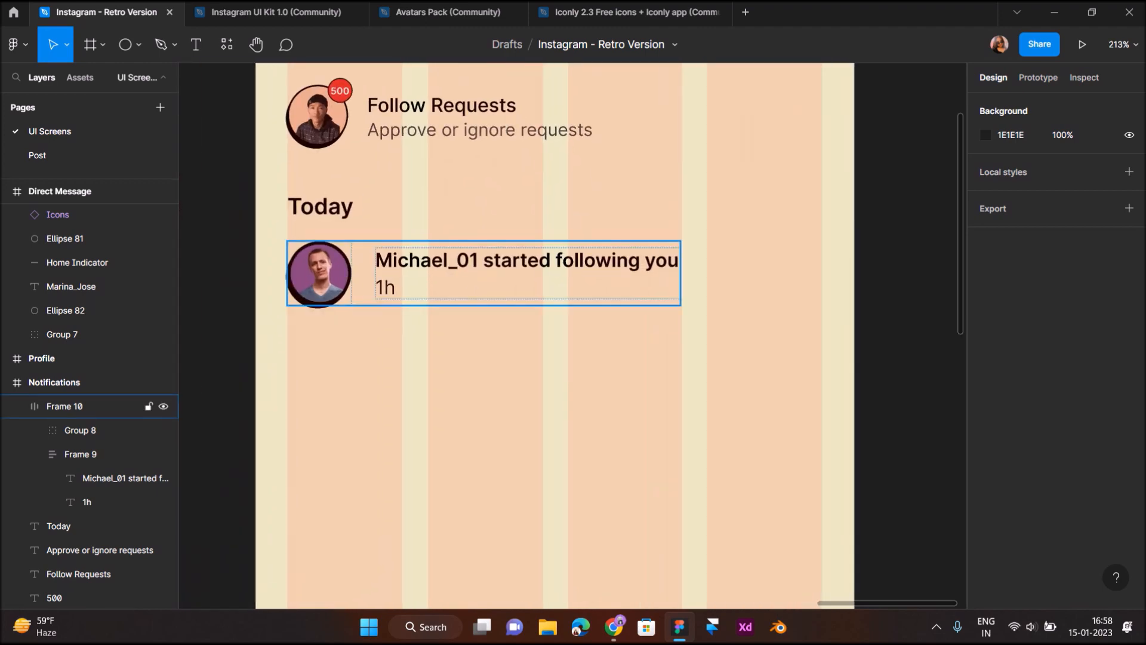
double_click(493, 262)
double_click(494, 261)
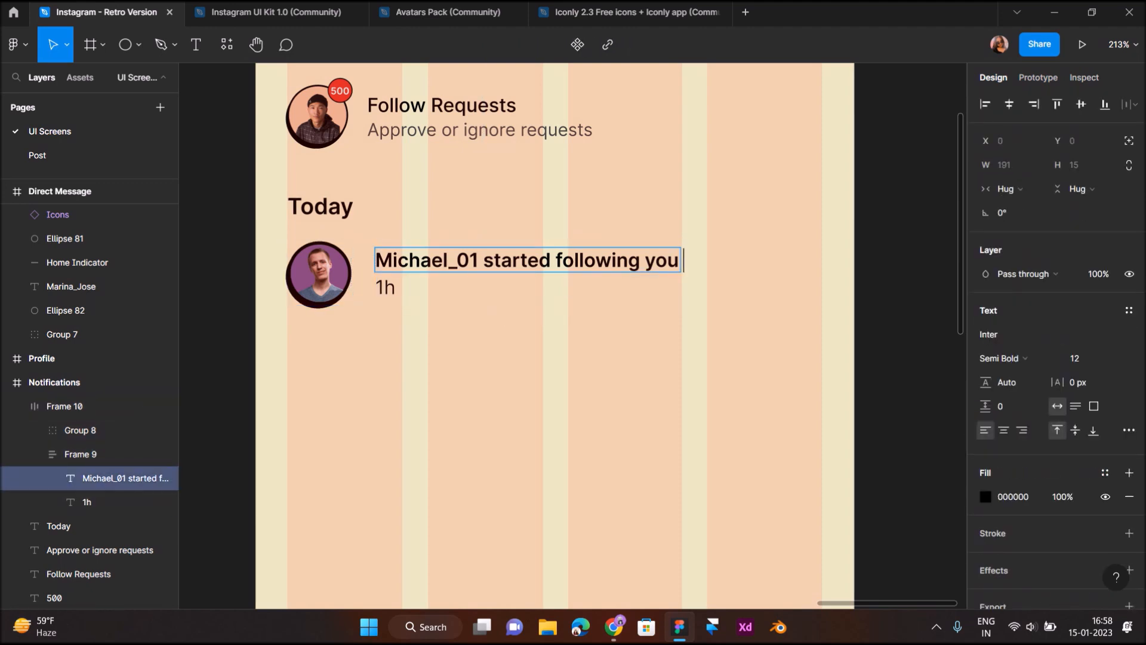
text(1h)
key(BackSpace)
text(. 1h)
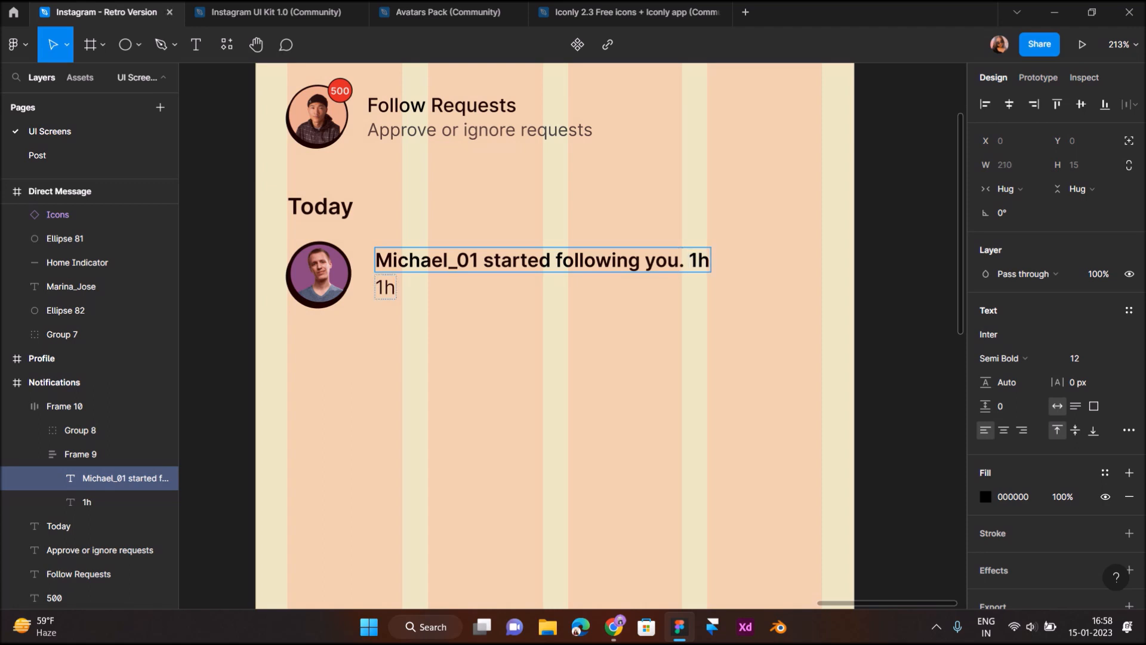
click(394, 288)
key(BackSpace)
key(BackSpace)
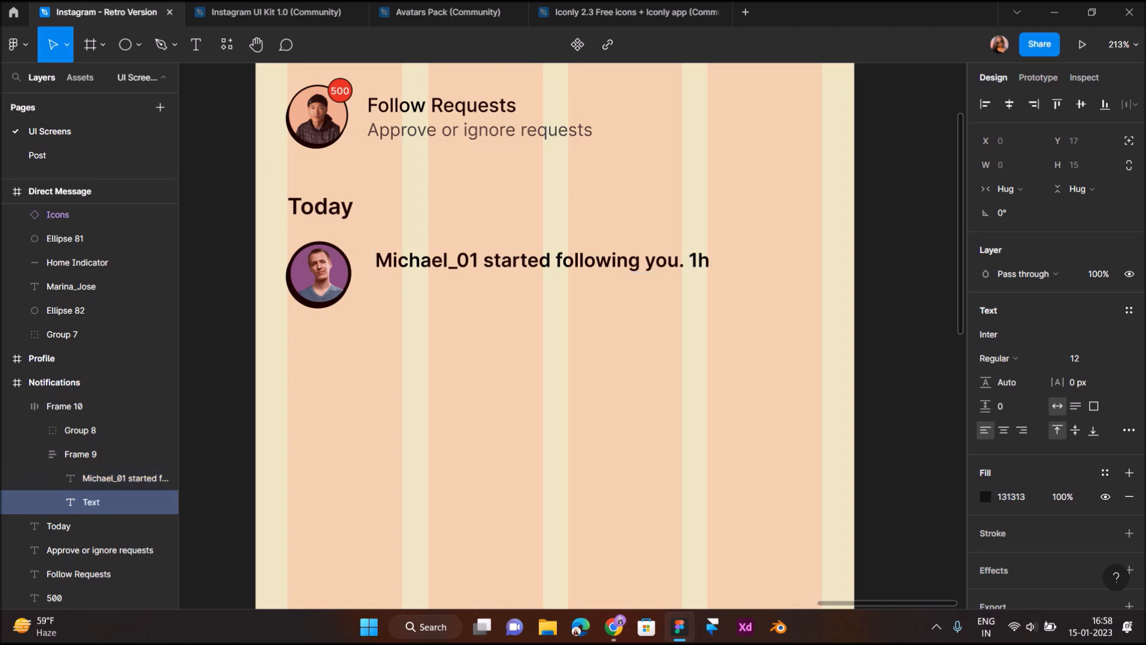
key(Escape)
Make the '1h' timestamp Regular weight and 'started following you.' Medium weight
click(542, 274)
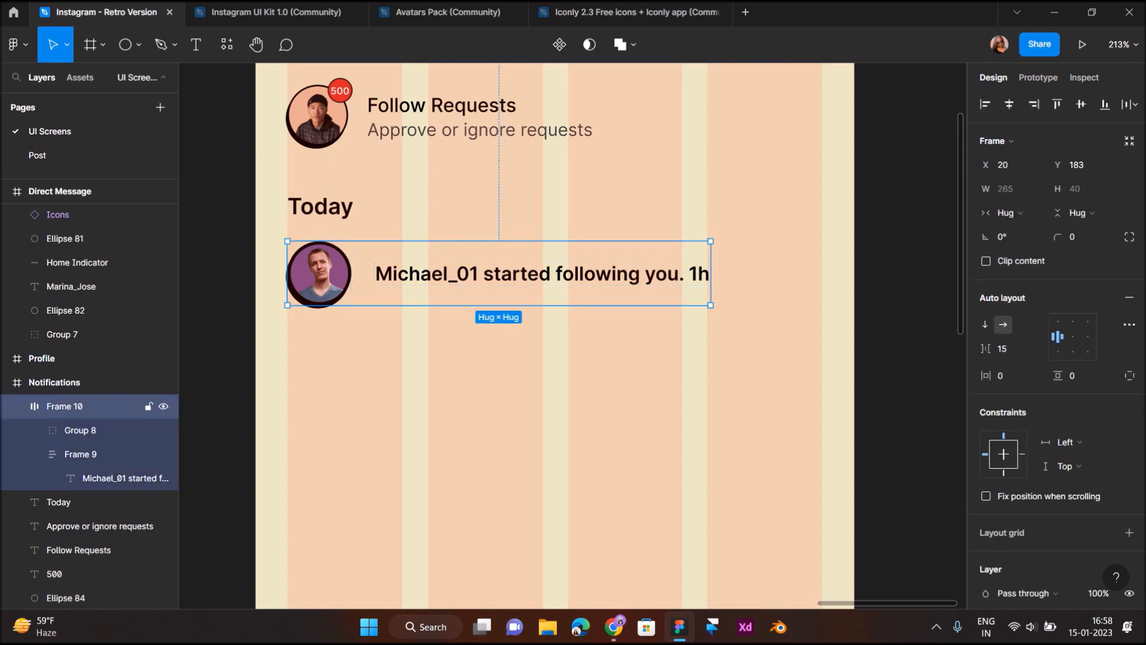
double_click(542, 274)
double_click(542, 275)
double_click(699, 273)
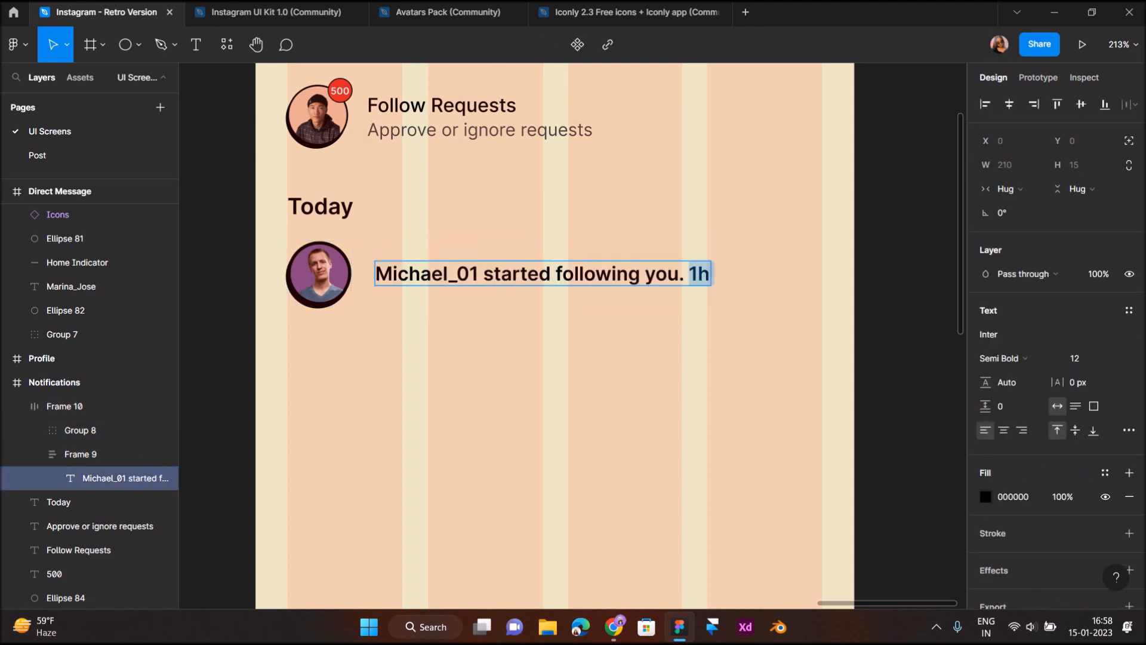
click(1004, 358)
click(1003, 292)
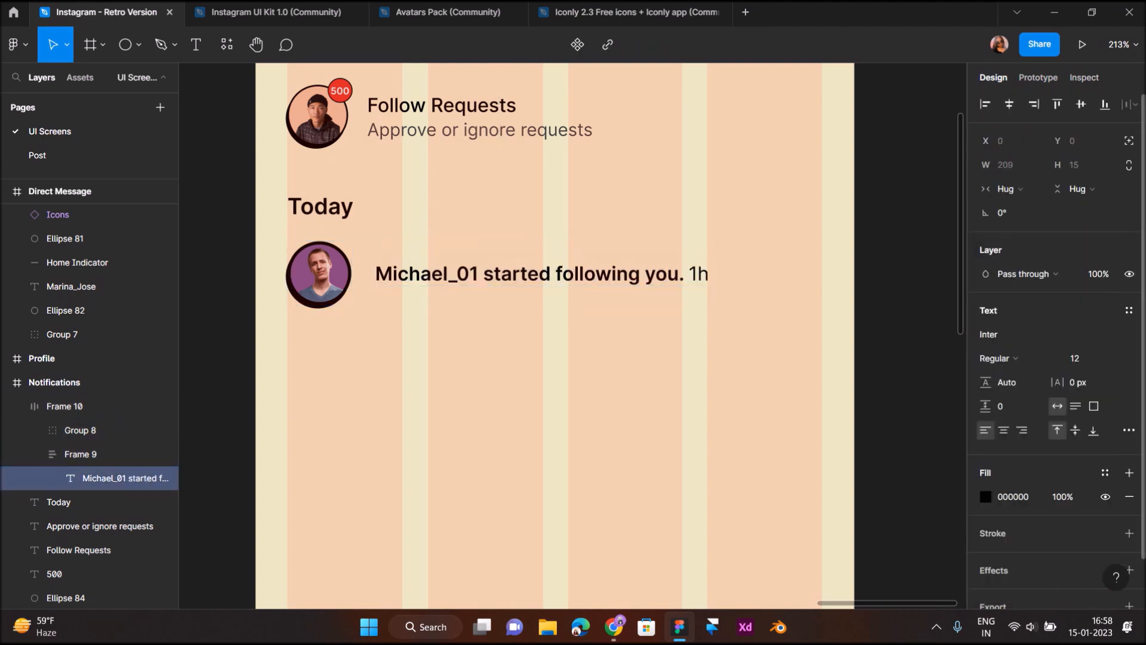
drag(484, 274, 685, 274)
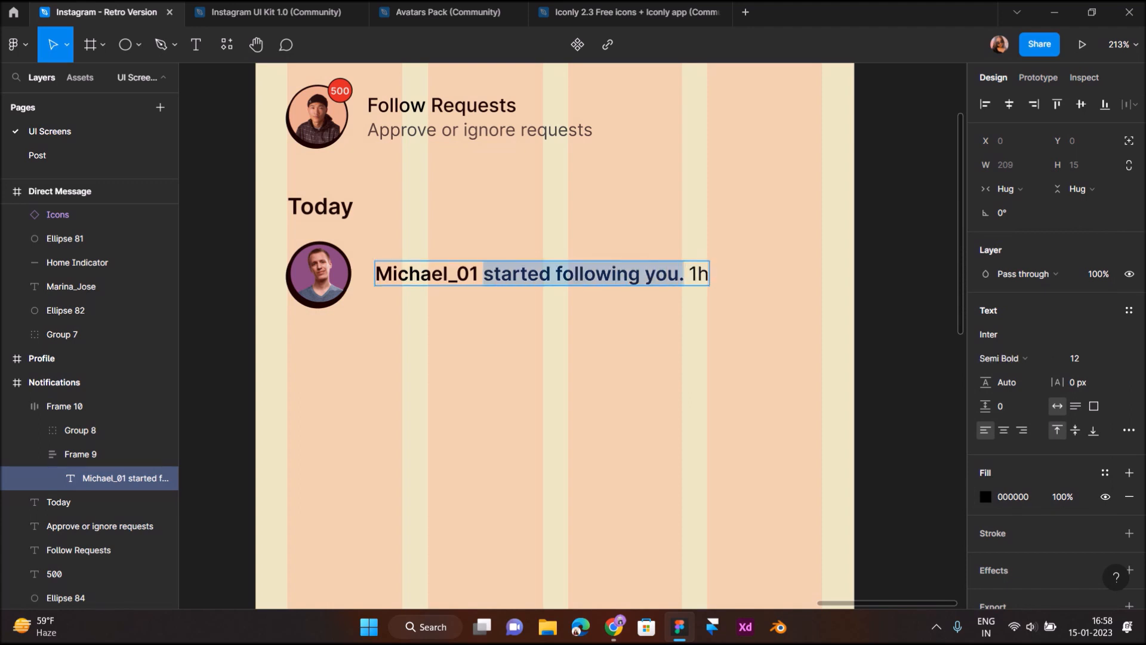
click(1003, 359)
click(1014, 310)
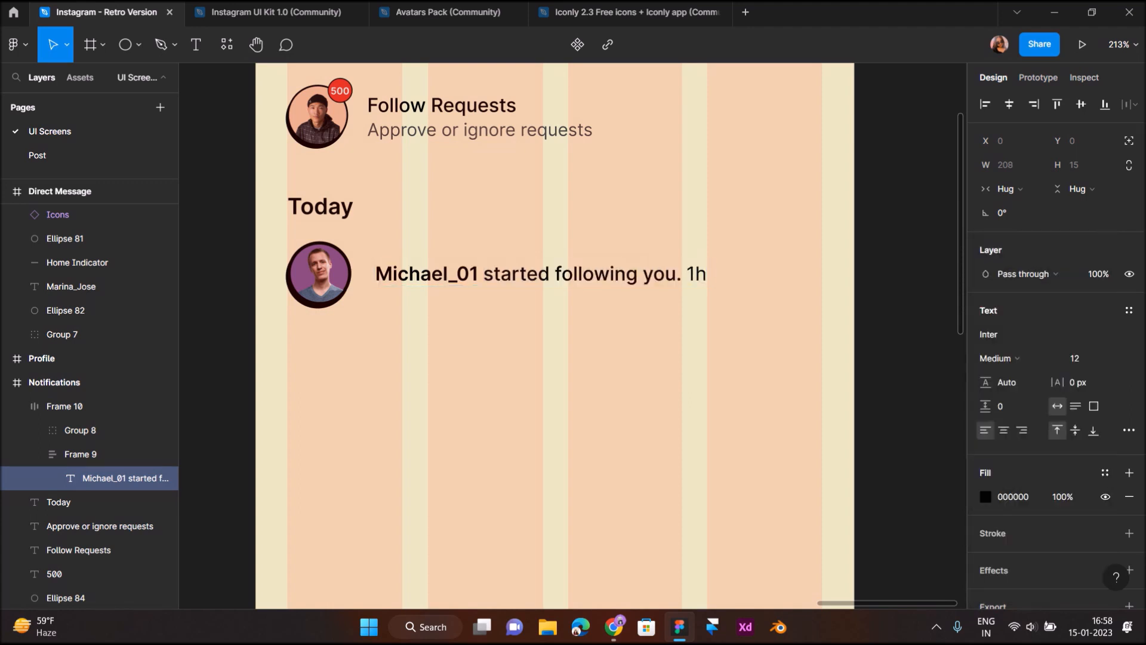
Colour the '1h' timestamp with a grey sampled from the design
double_click(697, 274)
click(986, 497)
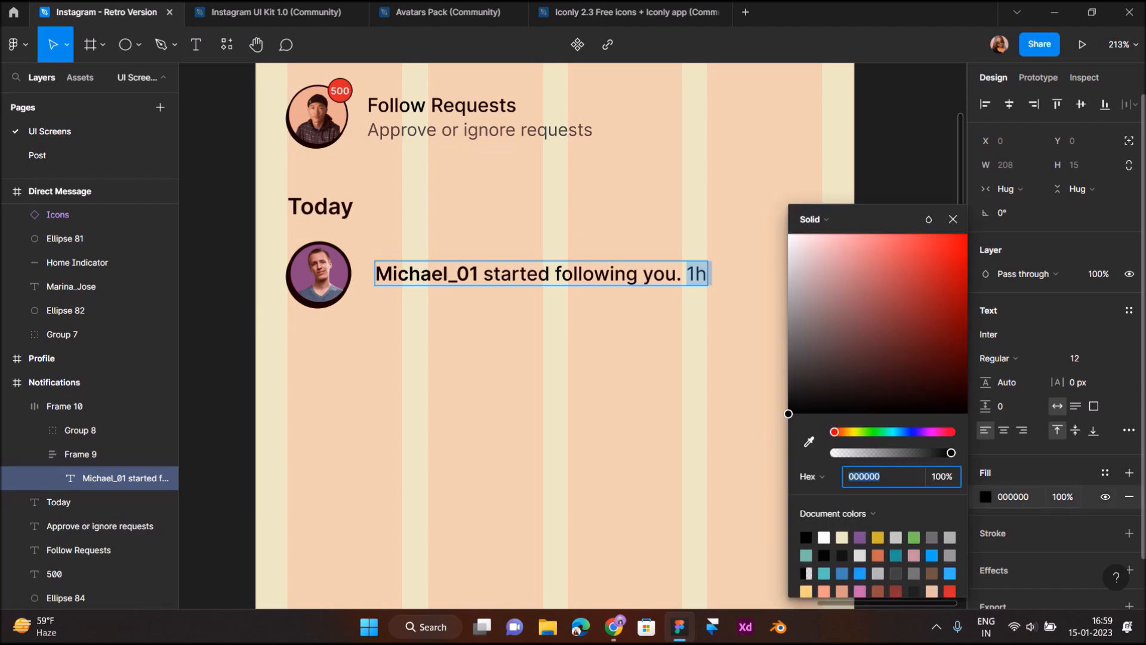
click(809, 441)
scroll(896, 135, up, 5)
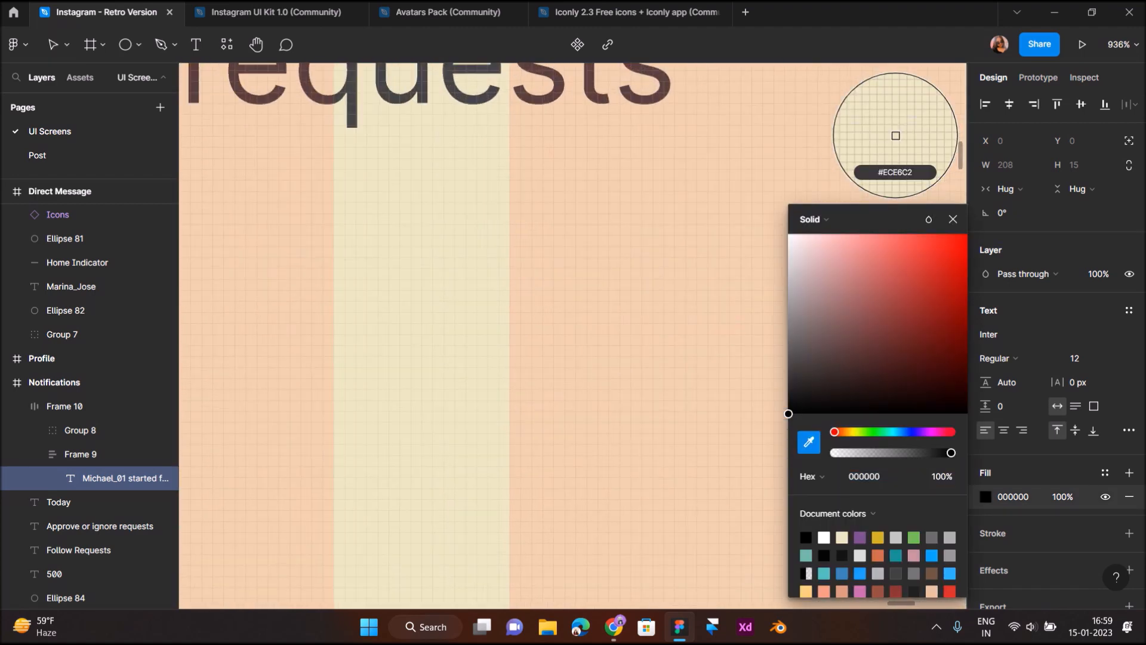
click(591, 93)
scroll(592, 93, down, 5)
click(627, 287)
scroll(627, 286, up, 1)
scroll(627, 287, down, 1)
scroll(655, 333, down, 3)
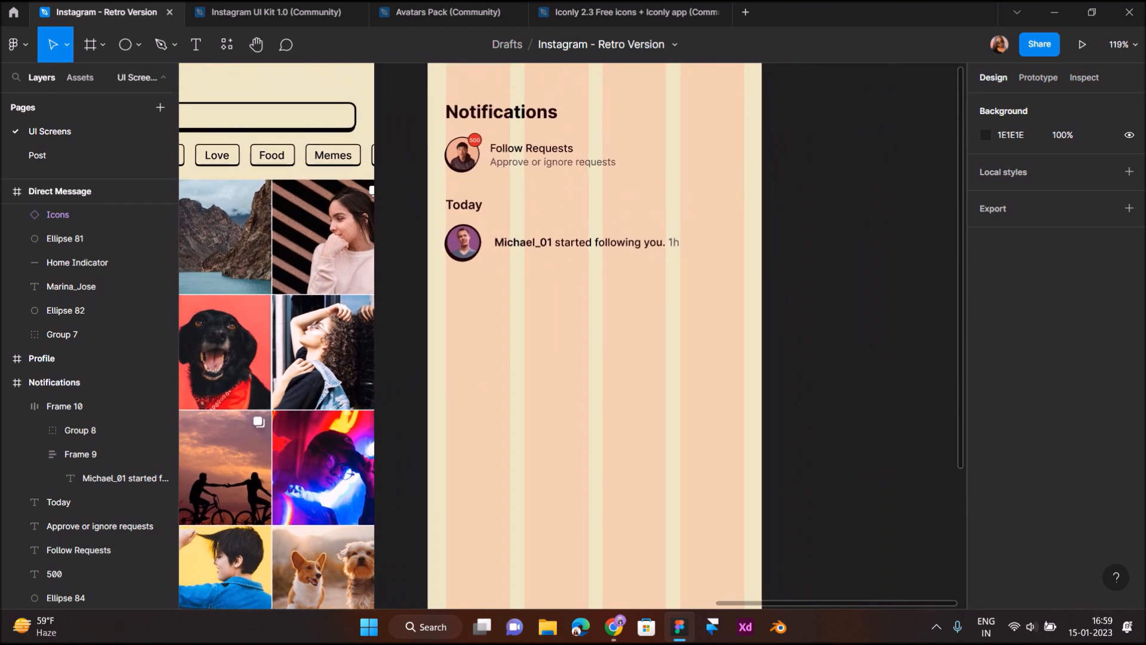
scroll(656, 154, up, 3)
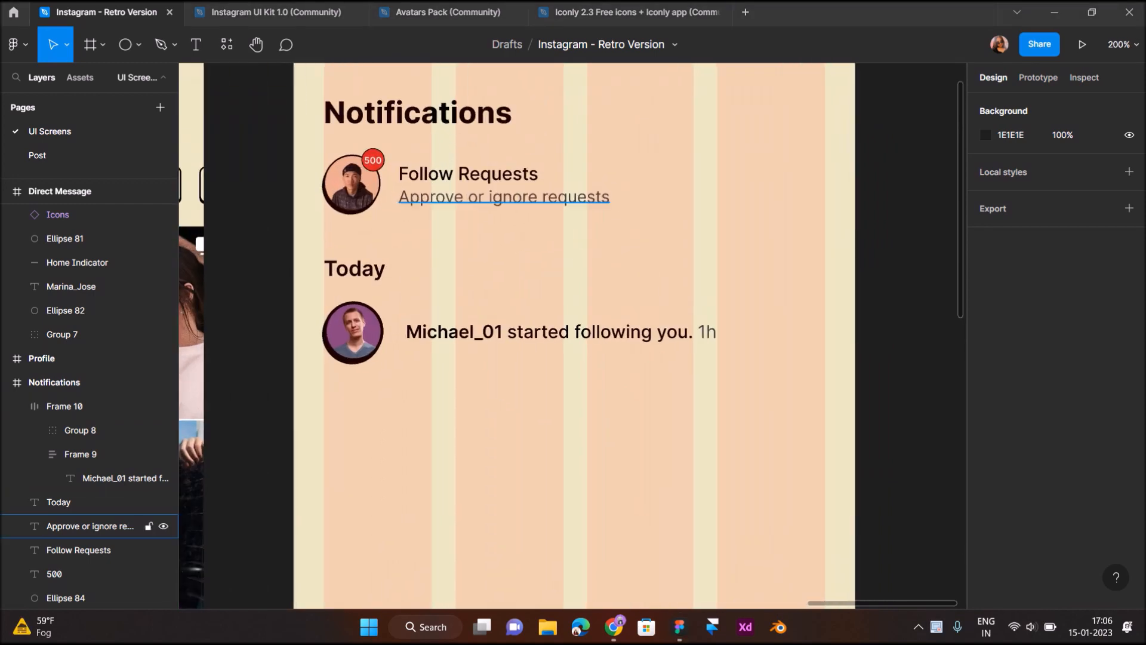
Resize the follow notification text to font size 11, after first trying 10
click(65, 406)
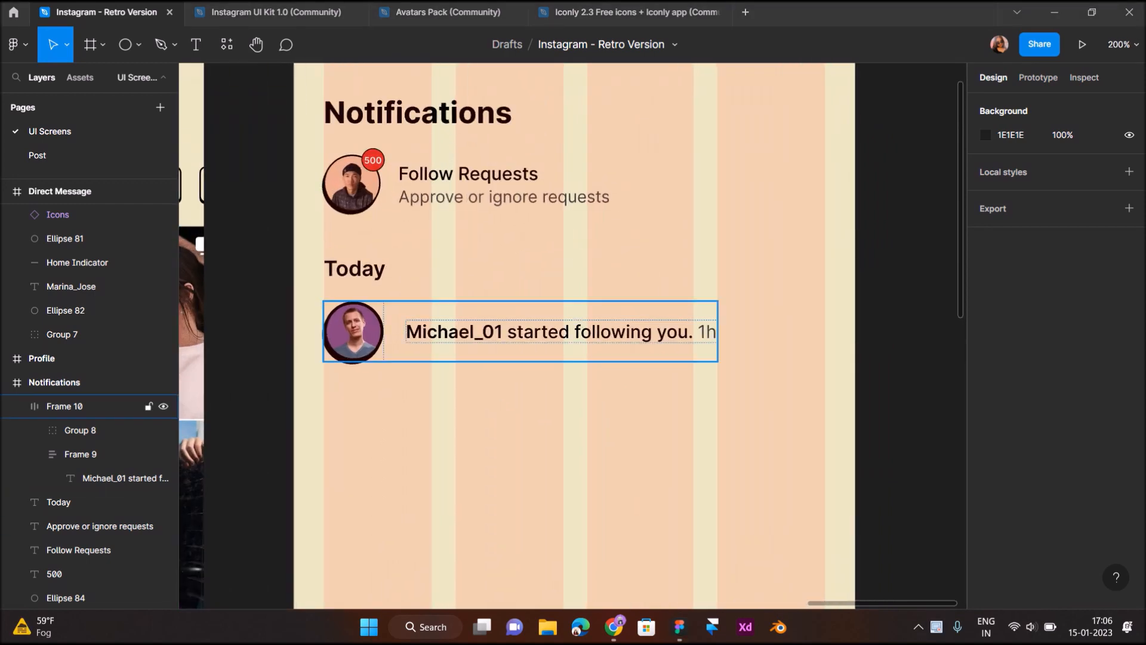
double_click(71, 479)
click(1076, 358)
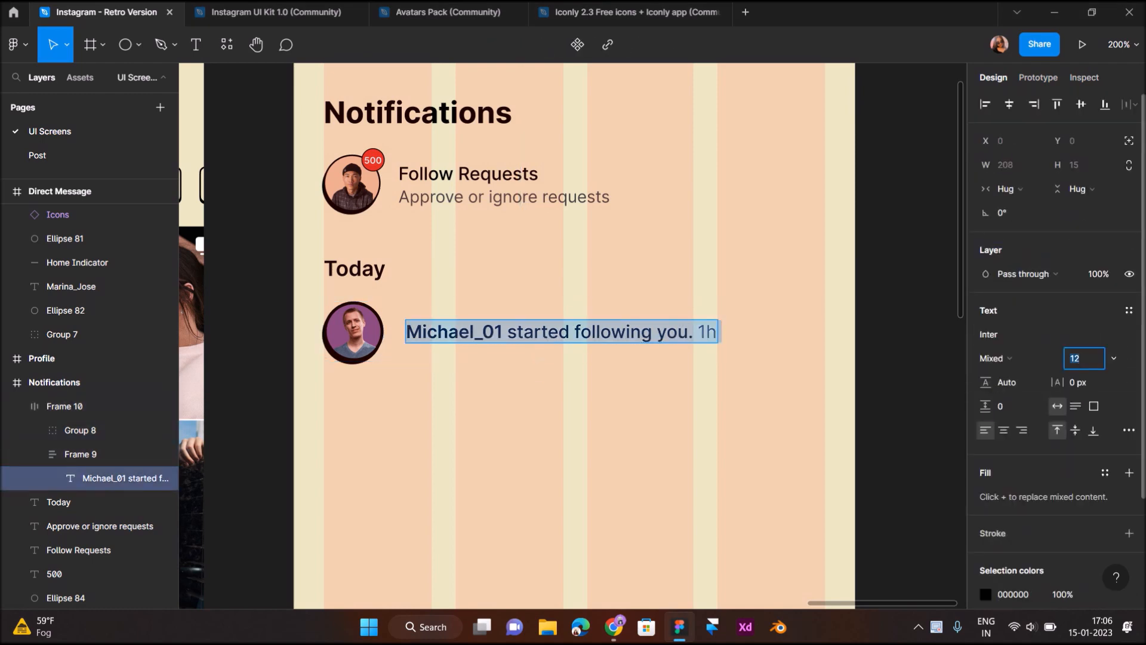
text(10)
key(Return)
key(Escape)
key(Escape)
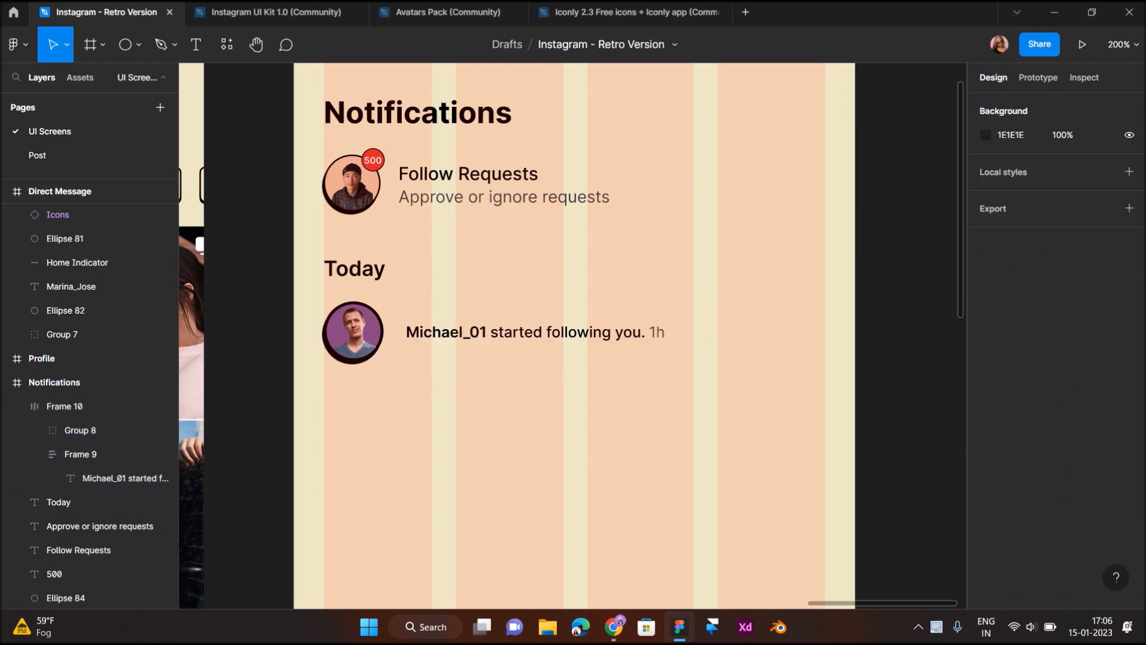
click(80, 430)
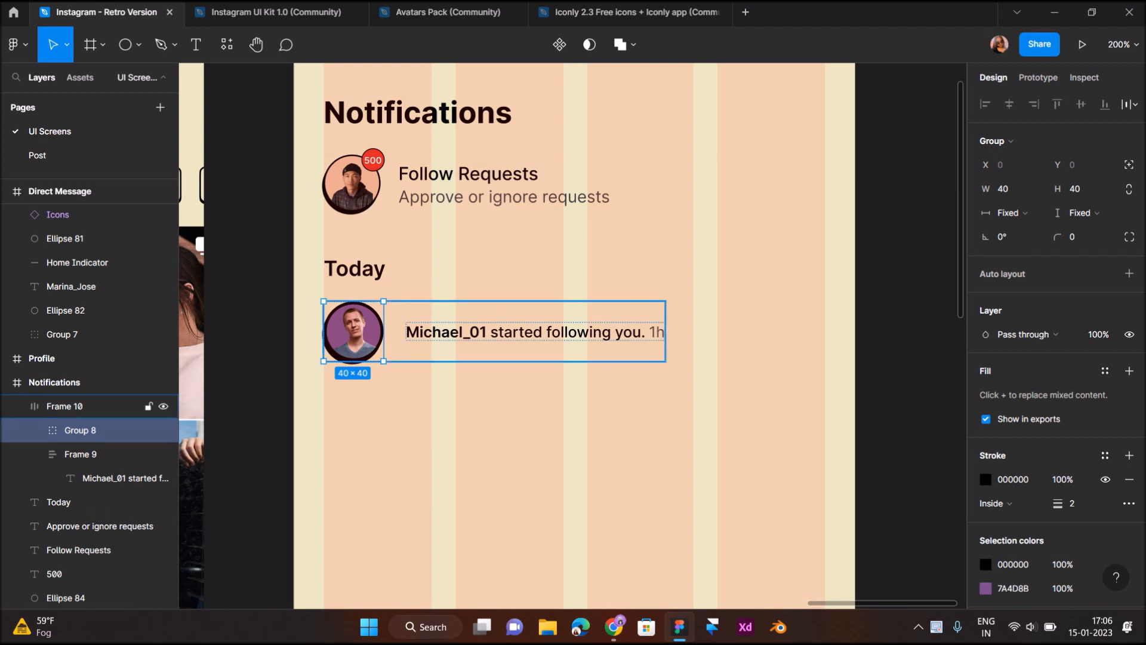
click(80, 454)
click(113, 478)
click(1082, 358)
text(11)
key(Return)
key(Escape)
key(Escape)
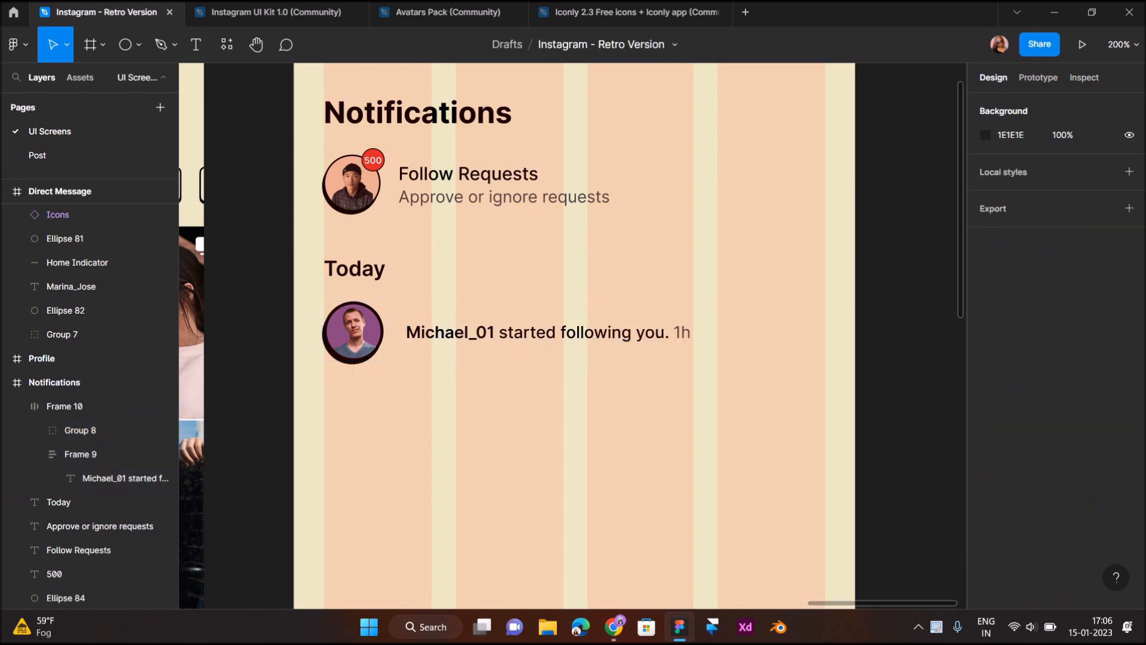
click(139, 44)
click(66, 80)
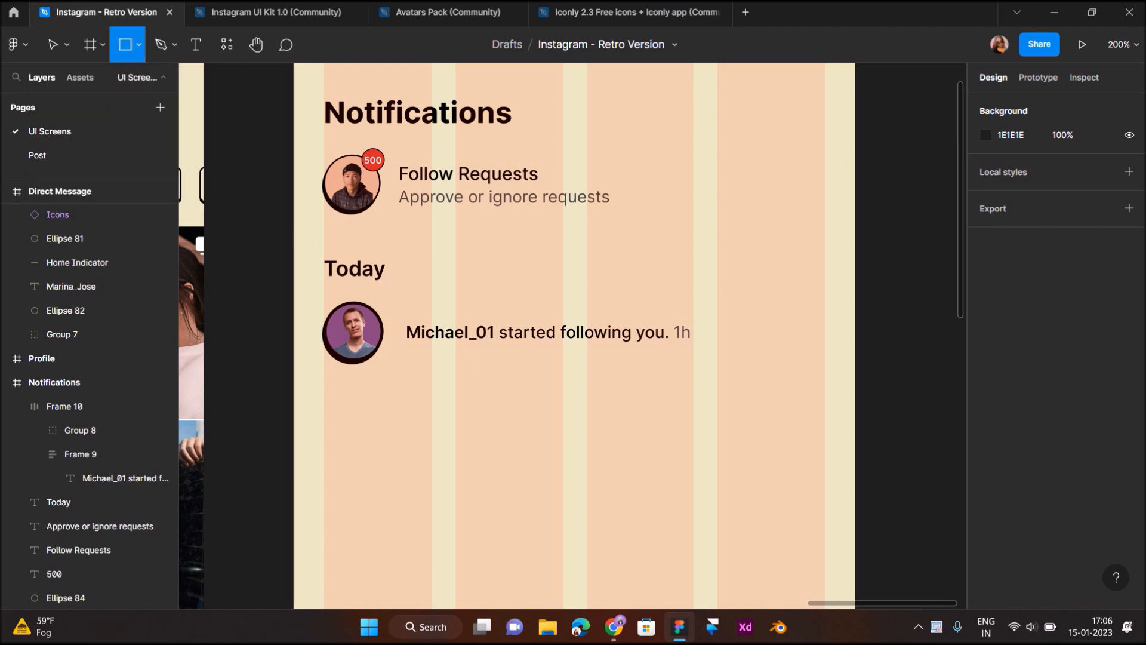
Draw a small rectangle right of the notification with corner radius 4 and fill 24A7F1
drag(717, 313, 776, 339)
scroll(729, 296, up, 2)
text(4)
key(Return)
click(986, 431)
drag(891, 431, 900, 432)
drag(931, 251, 941, 244)
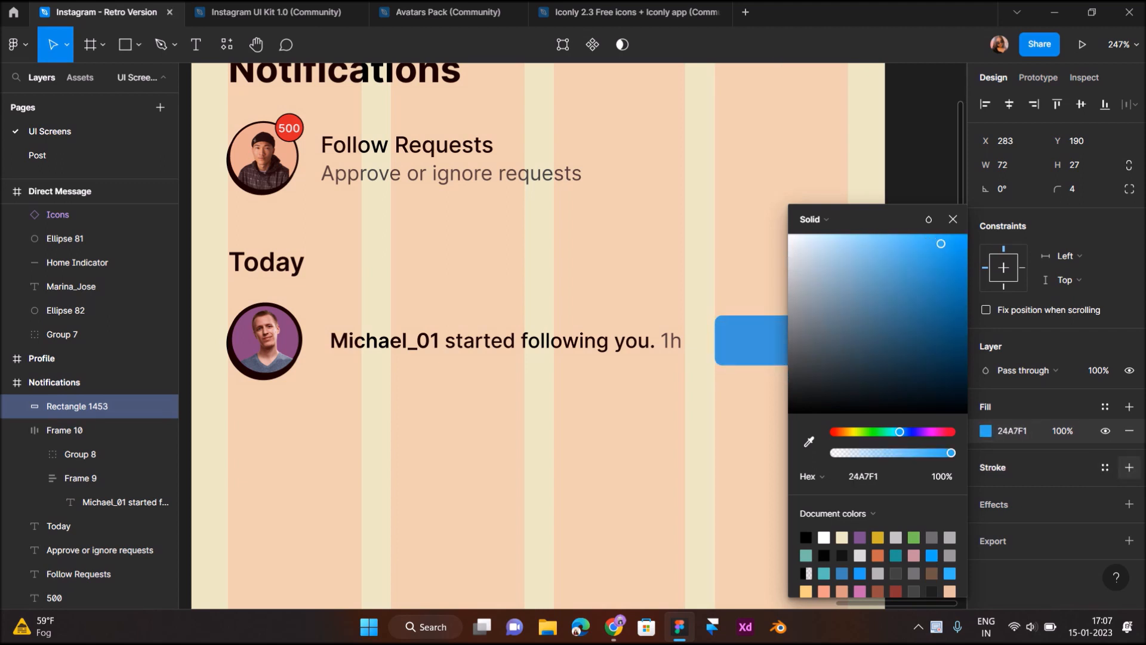
click(1129, 466)
Give the rectangle a centred black outline 1.5 thick
click(1072, 515)
click(993, 515)
click(993, 494)
click(1013, 491)
click(1072, 516)
text(2)
key(Return)
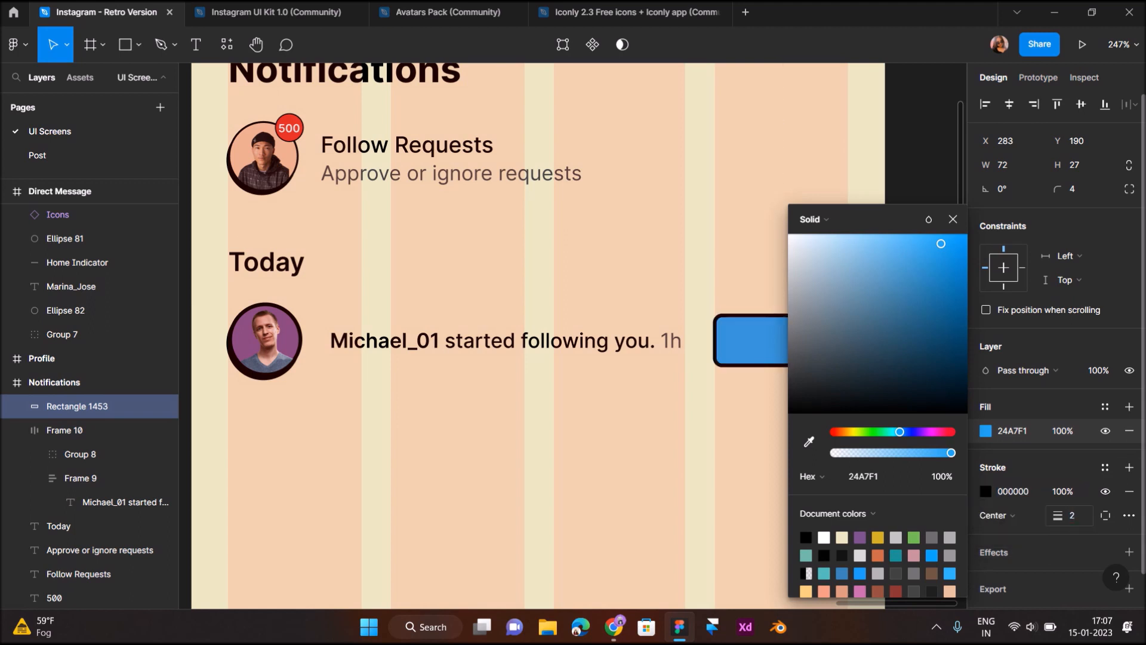
click(1073, 515)
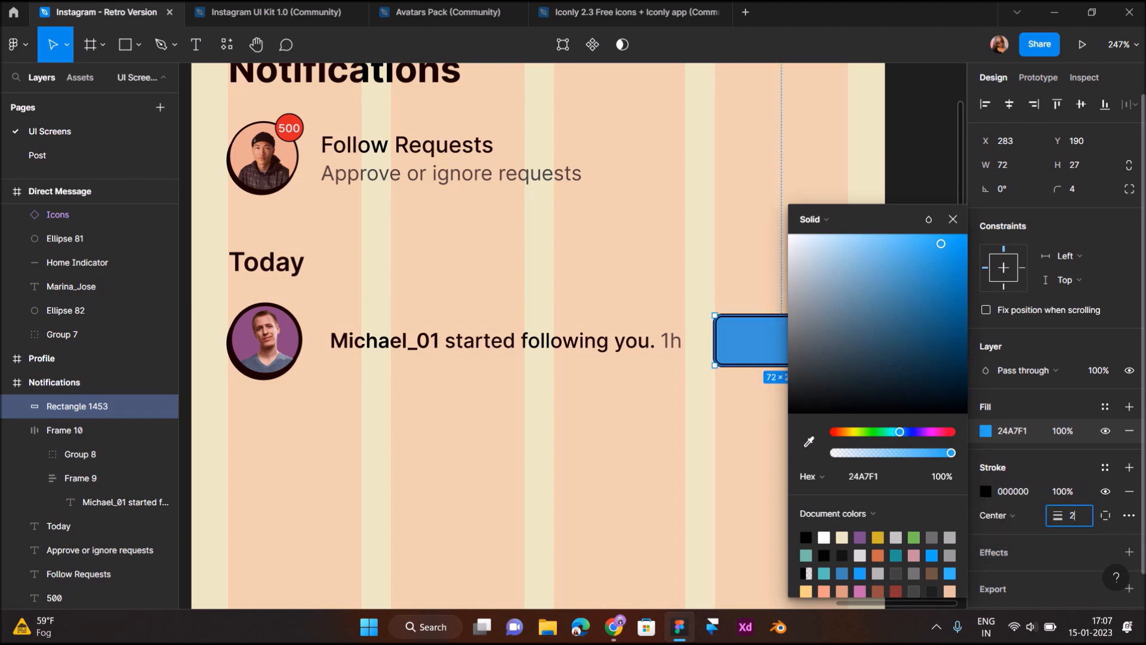
key(Return)
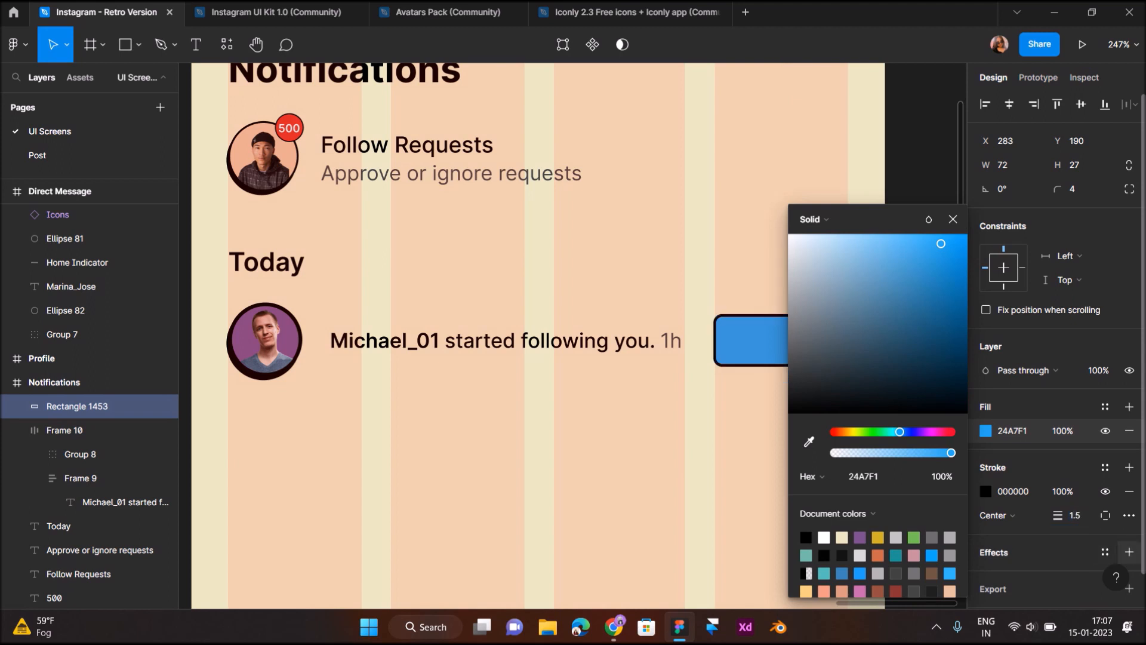
Add a drop shadow offset X -1 and Y 2
click(1129, 552)
click(986, 576)
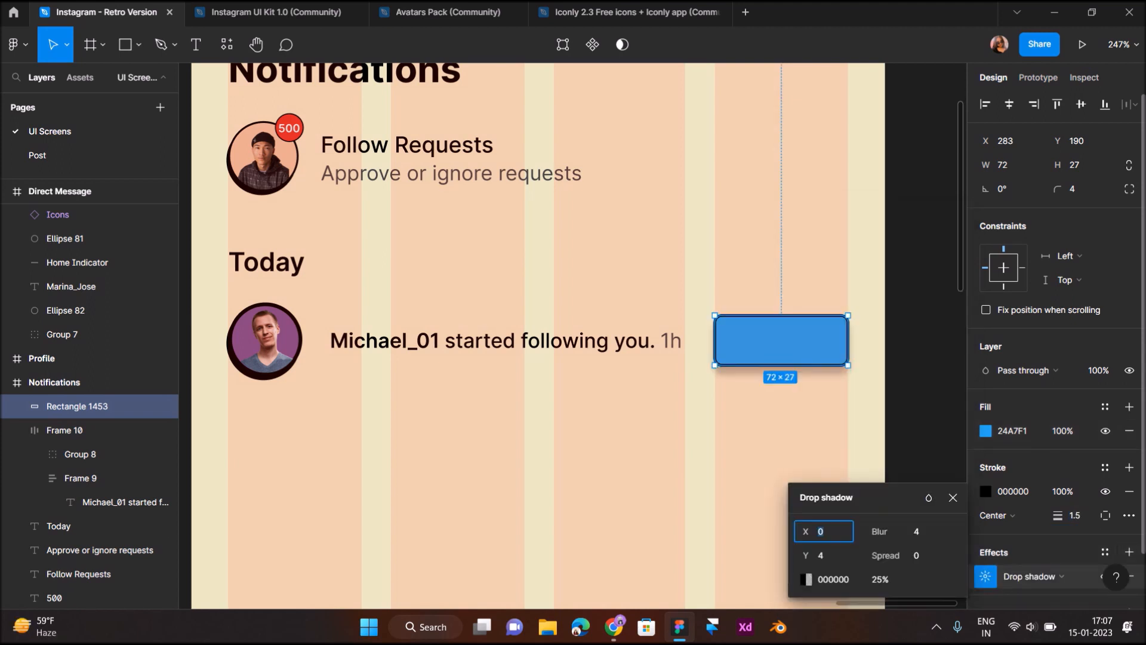
text(-1)
key(Return)
click(824, 555)
text(2)
key(Return)
Make the shadow hard-edged with blur 0 and 100% black opacity
click(917, 532)
text(0)
key(Return)
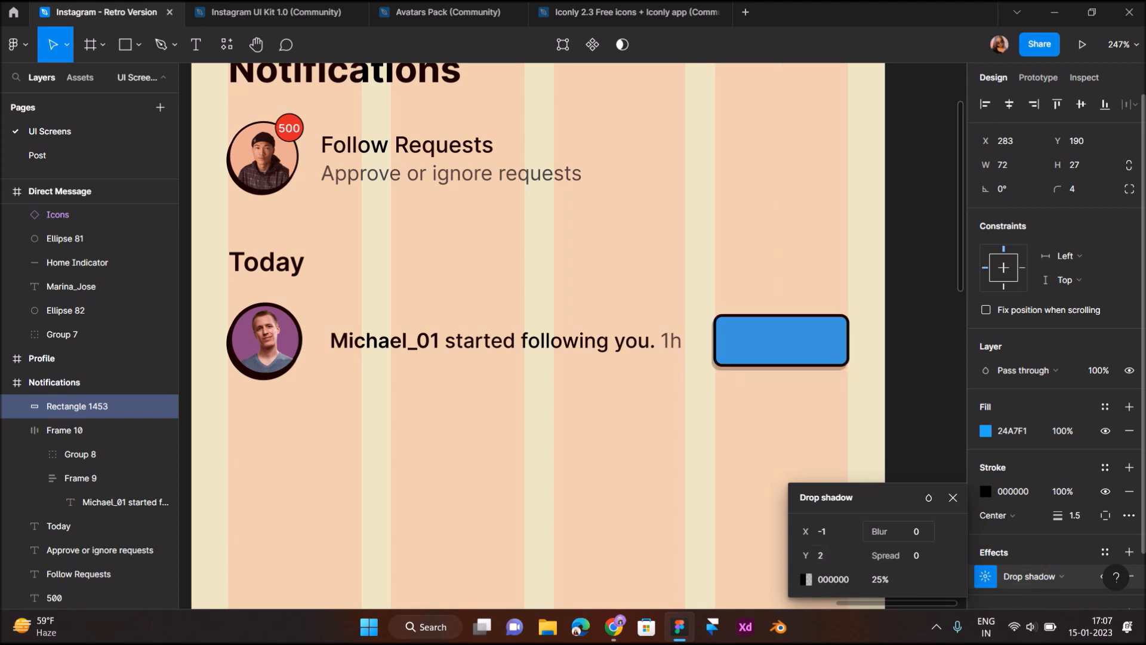
click(882, 579)
text(100)
key(Return)
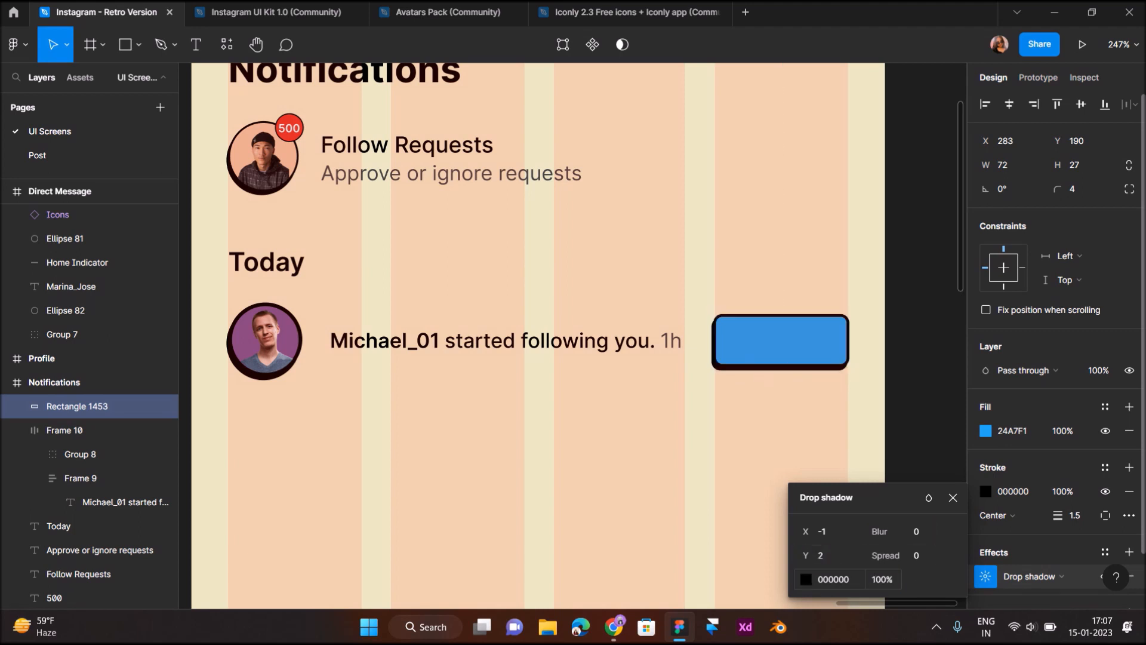
click(770, 445)
click(781, 341)
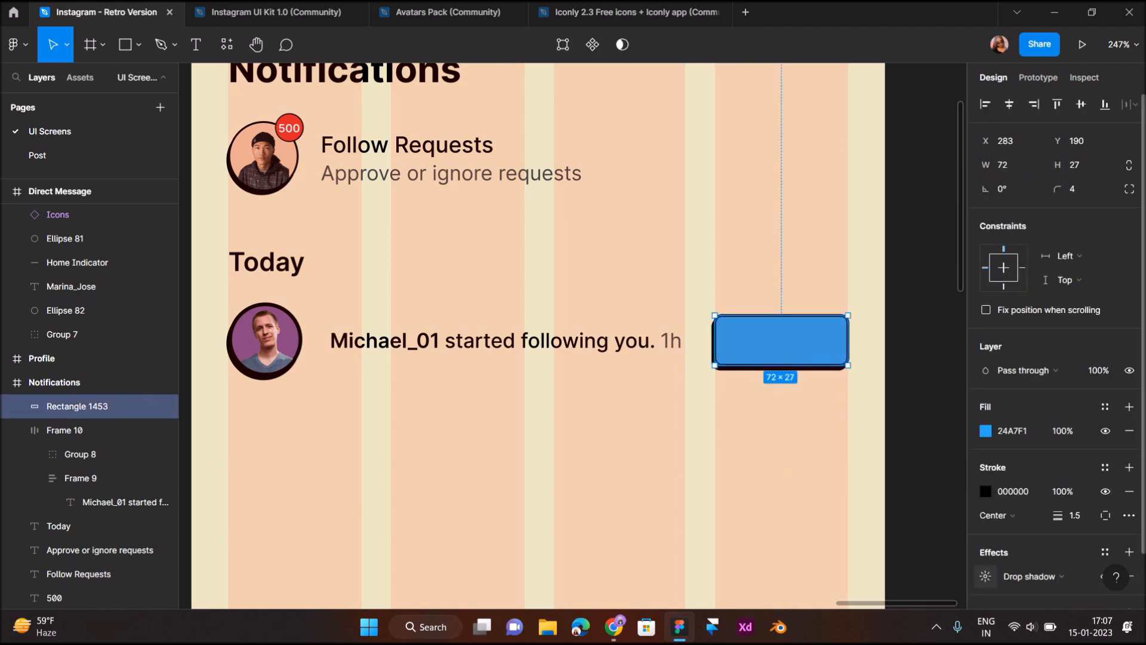
click(985, 576)
Set the button shadow's X offset to 0 so it falls straight down
text(0)
key(Return)
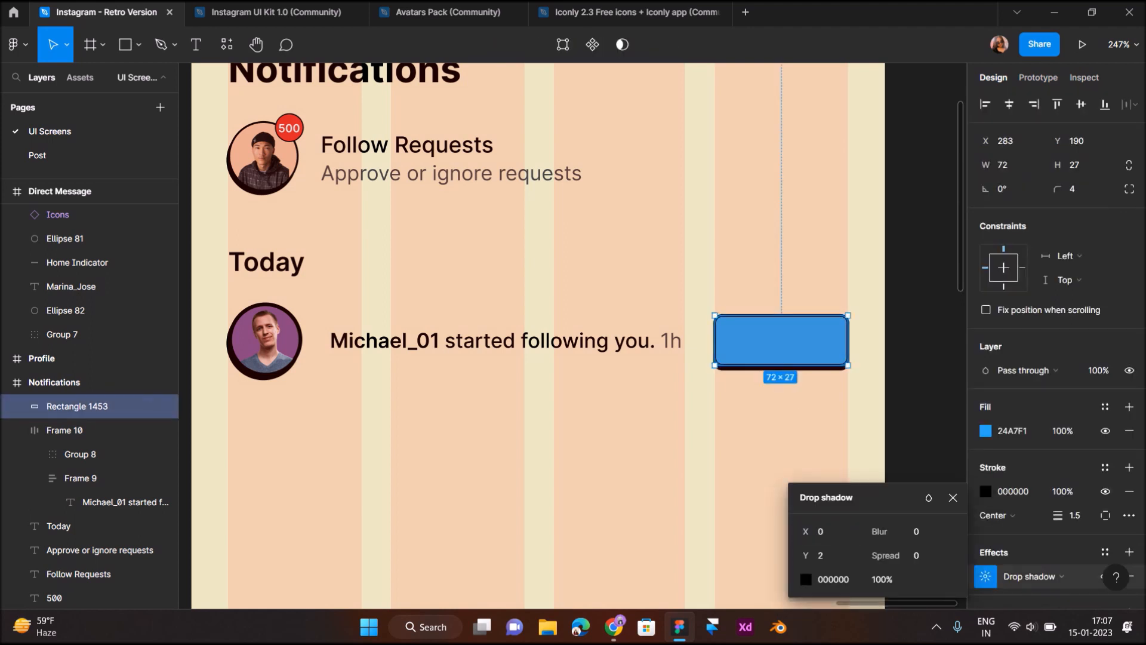
click(771, 441)
Add a 'Follow' text label inside the blue button at font size 12
click(196, 44)
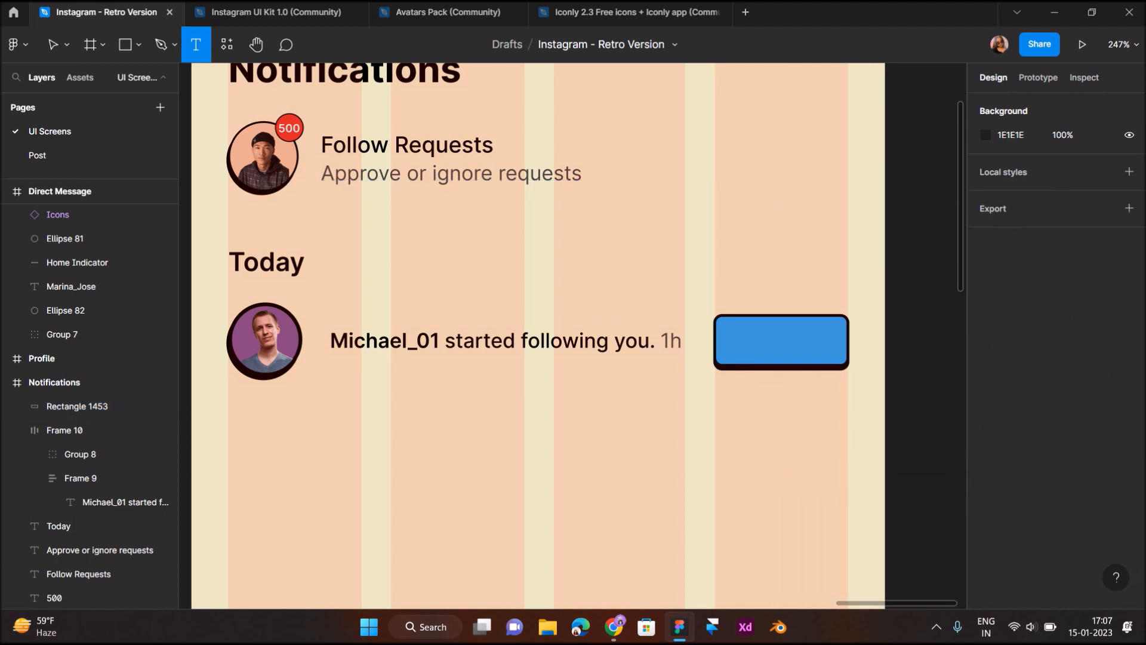
click(730, 343)
text(Follow)
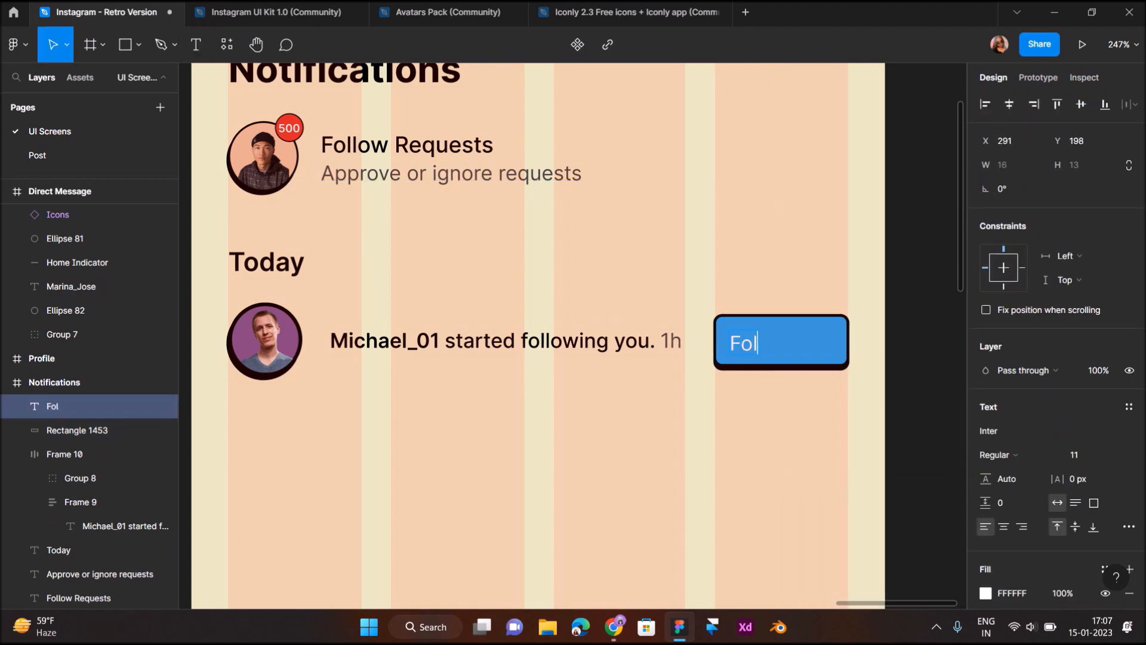
key(Escape)
click(1076, 455)
text(12)
key(Return)
Centre the Follow label and narrow the button slightly from its left edge
drag(762, 344, 784, 342)
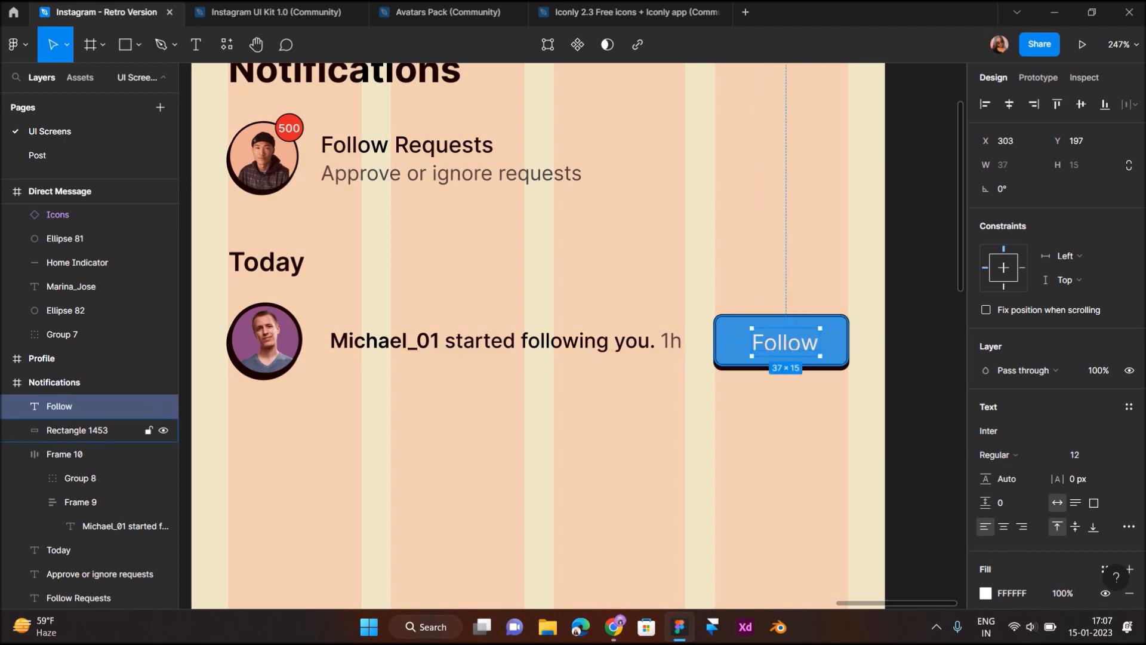
click(829, 351)
drag(715, 340, 723, 340)
click(789, 342)
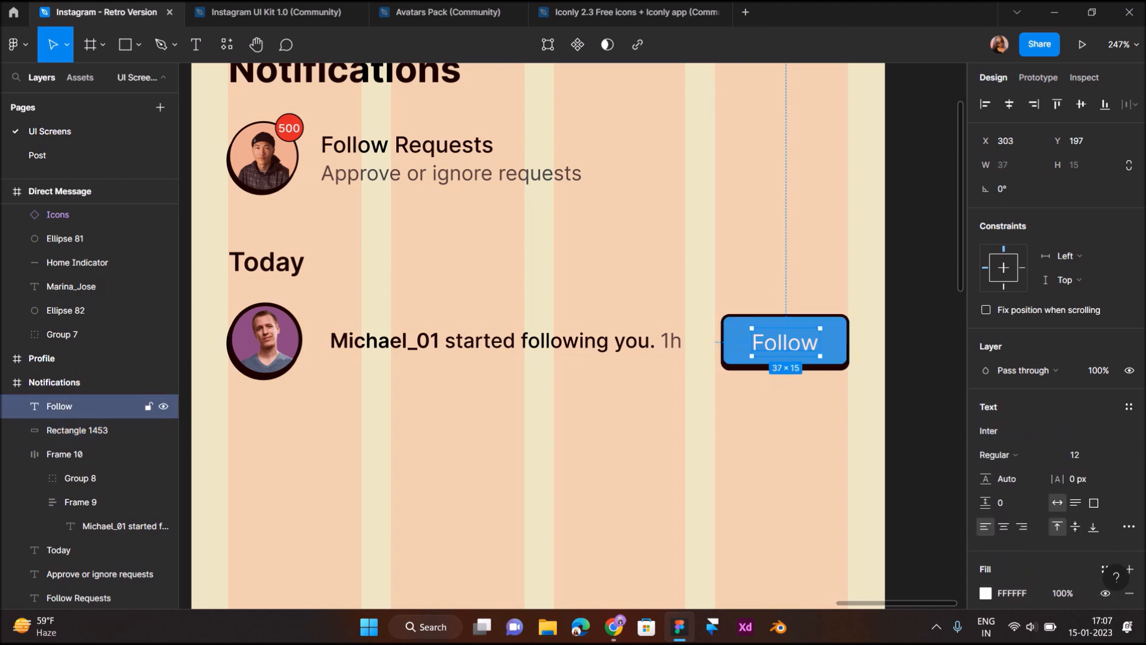
scroll(789, 342, up, 5)
scroll(789, 342, right, 1)
key(Up)
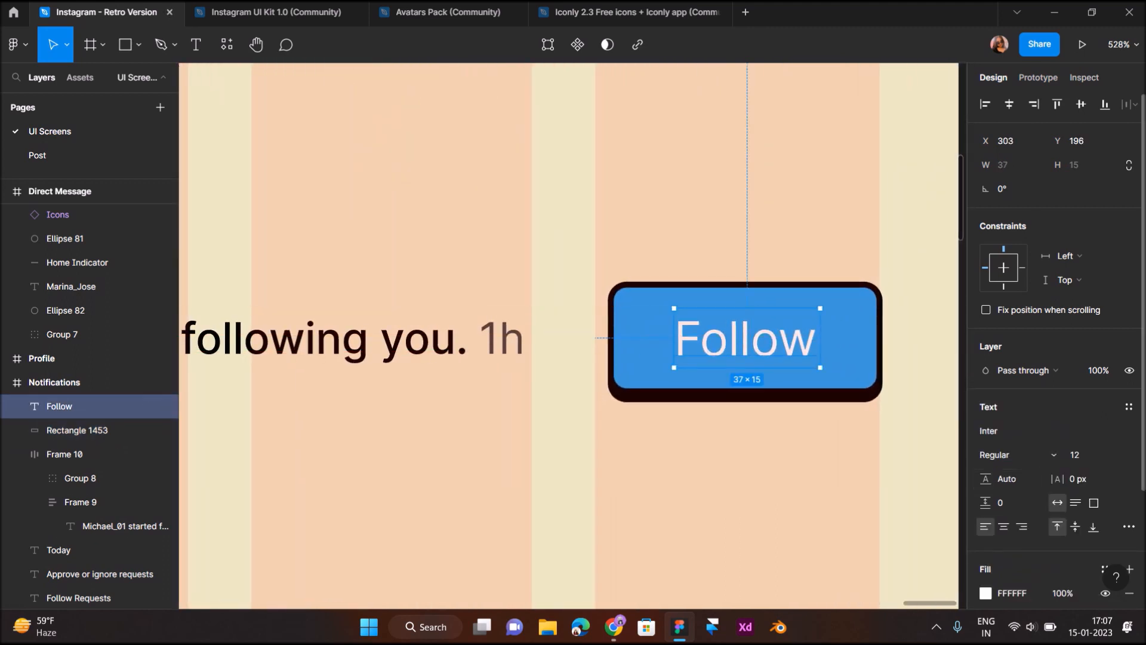
Set the Follow label to Medium weight and nudge it into the centre
click(1018, 455)
click(1019, 328)
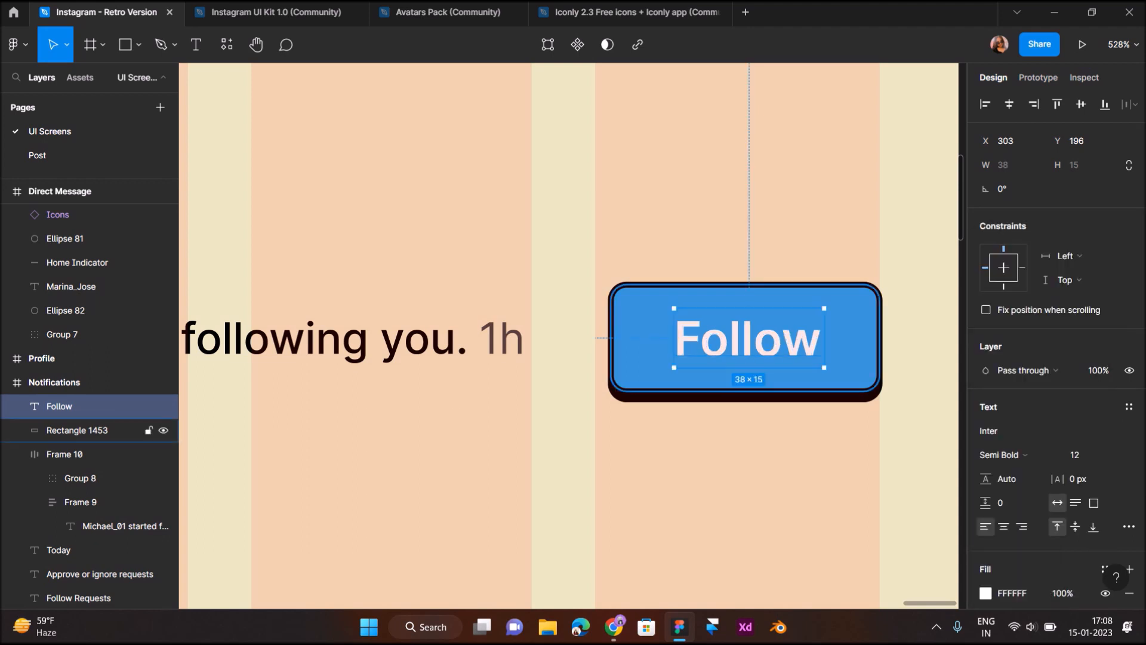
key(Left)
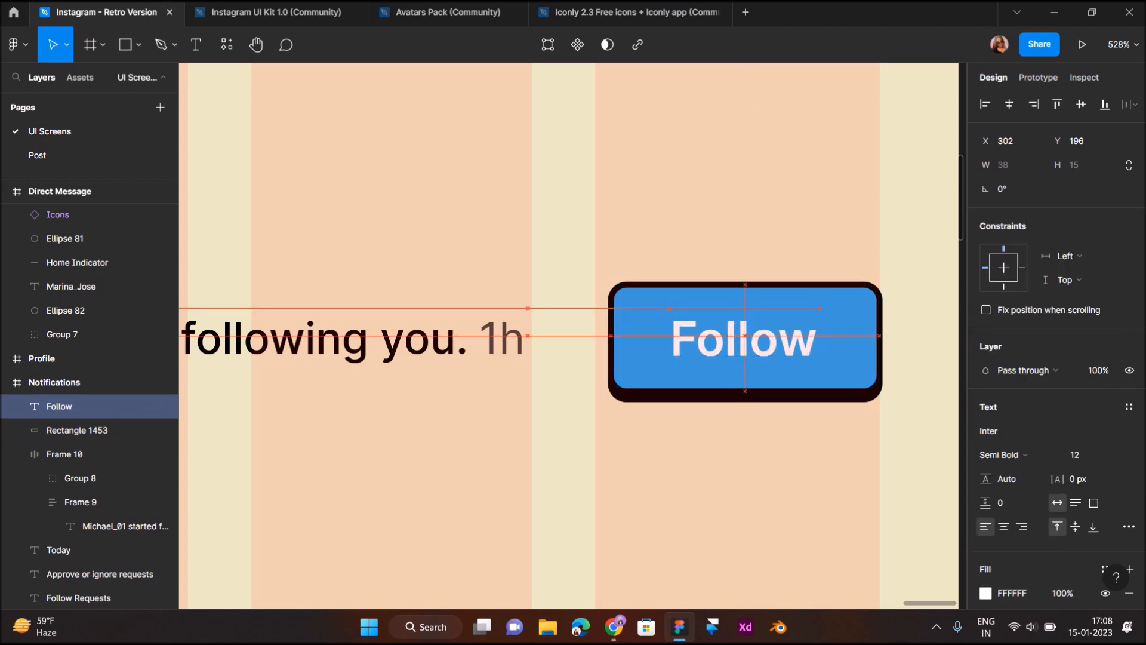
click(1018, 455)
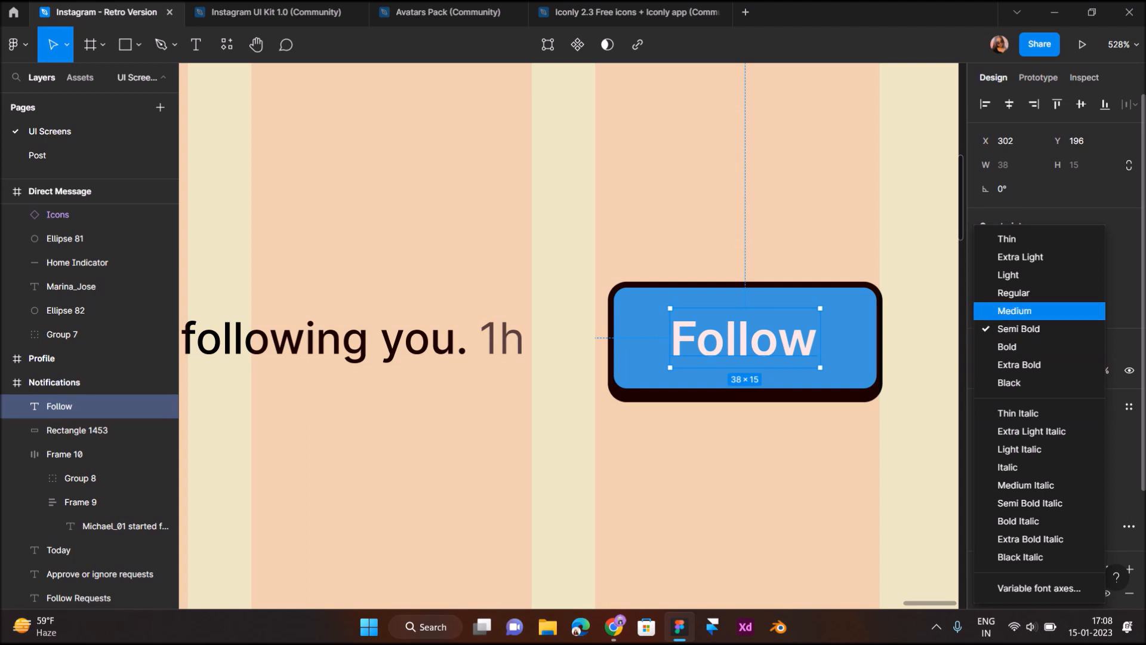
click(1014, 311)
key(Right)
key(Right)
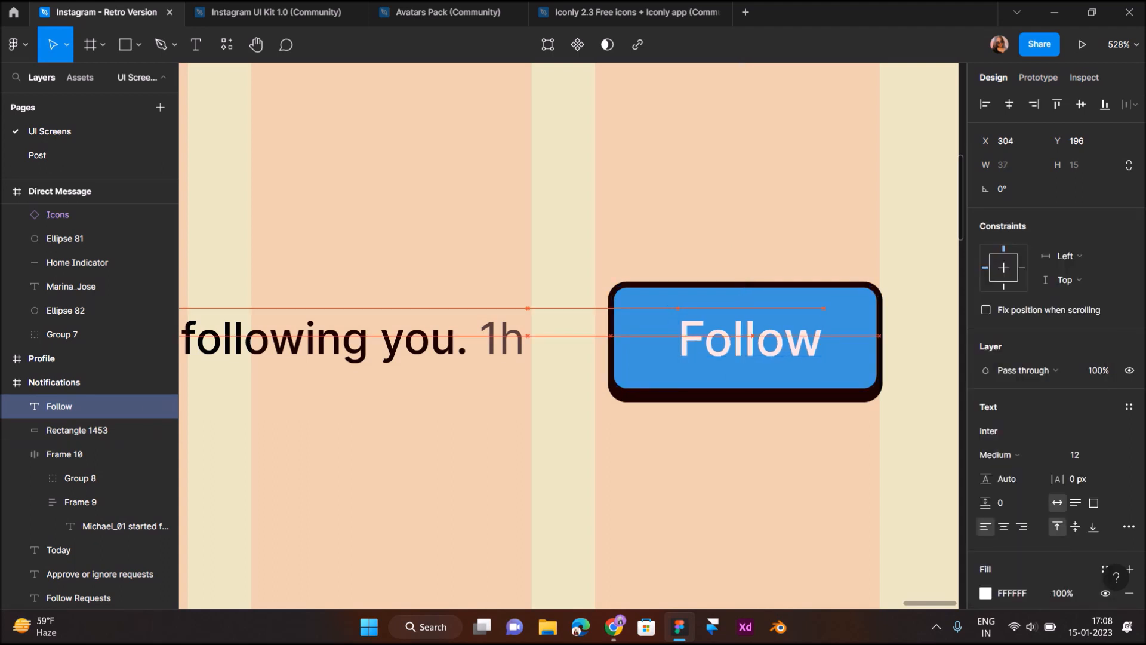
key(Left)
key(Left)
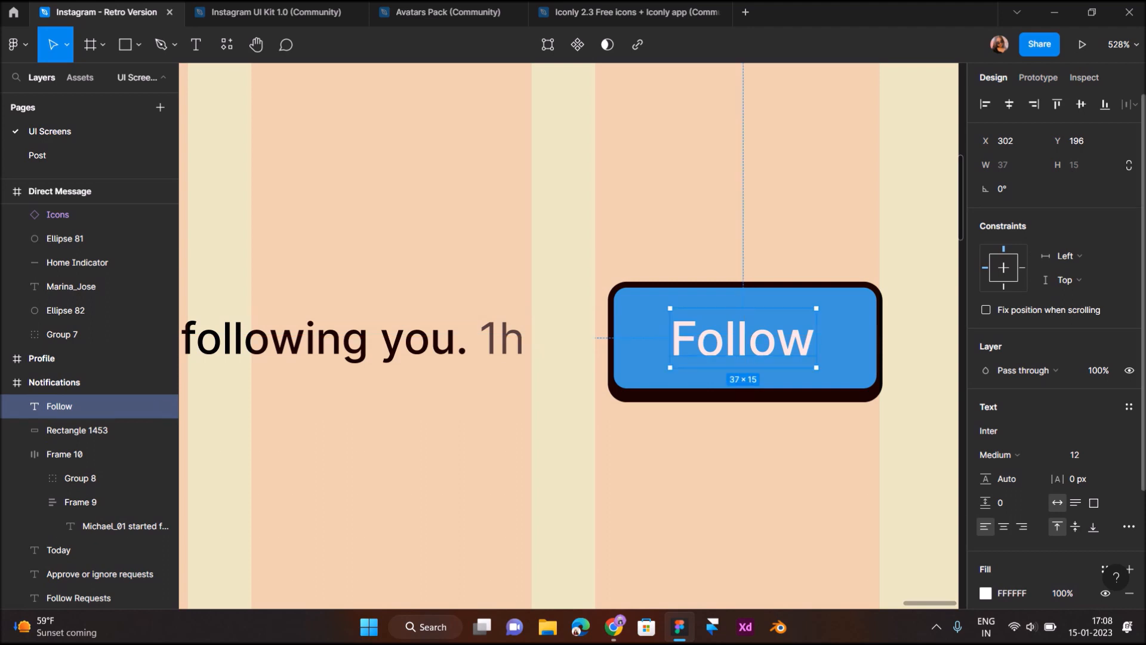
Deepen the Follow button fill to 0E99E7
scroll(1050, 382, down, 3)
click(848, 359)
click(986, 370)
mouse_move(941, 244)
mouse_down()
mouse_move(945, 235)
mouse_move(956, 252)
mouse_up()
click(957, 249)
click(719, 208)
Duplicate the whole follow notification row just below the first
scroll(719, 208, down, 3)
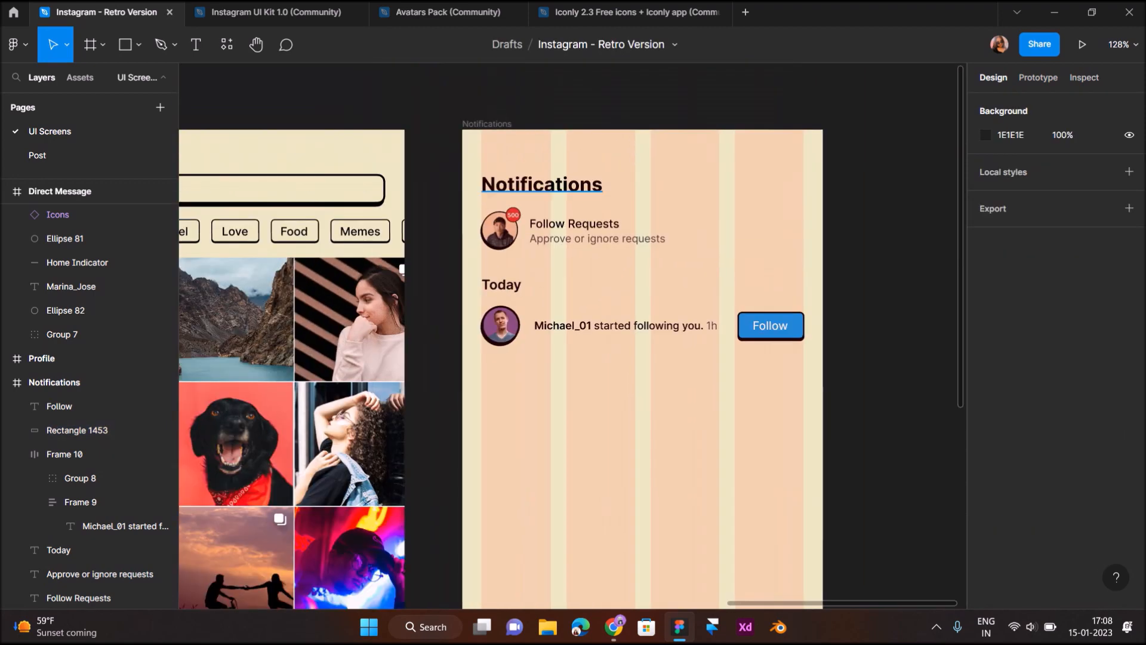
click(149, 382)
click(1106, 335)
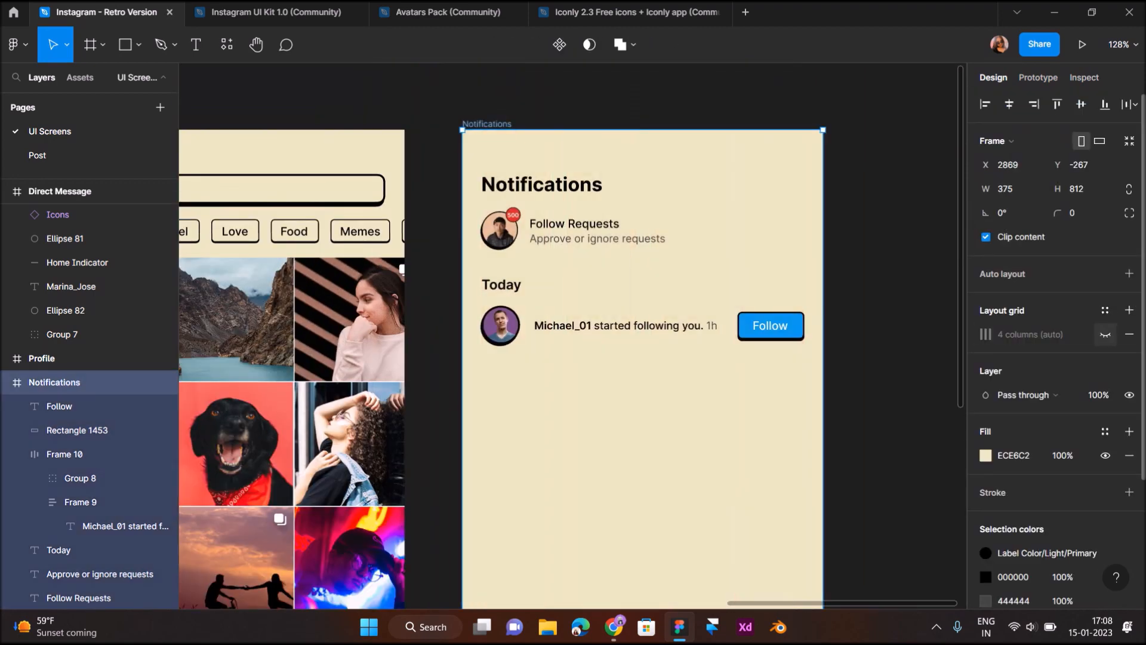
click(1105, 335)
mouse_move(603, 406)
mouse_down()
mouse_move(717, 406)
mouse_move(608, 411)
mouse_up()
click(865, 382)
drag(470, 311, 796, 388)
key(Up)
key(Up)
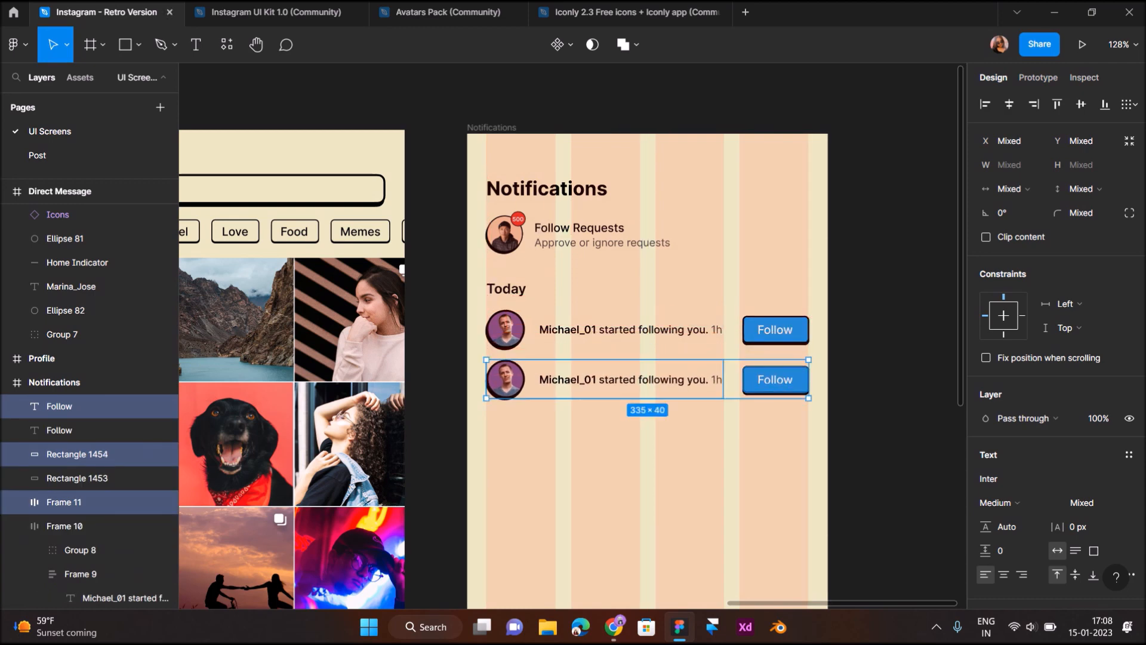
click(631, 442)
scroll(630, 442, down, 3)
scroll(573, 442, left, 9)
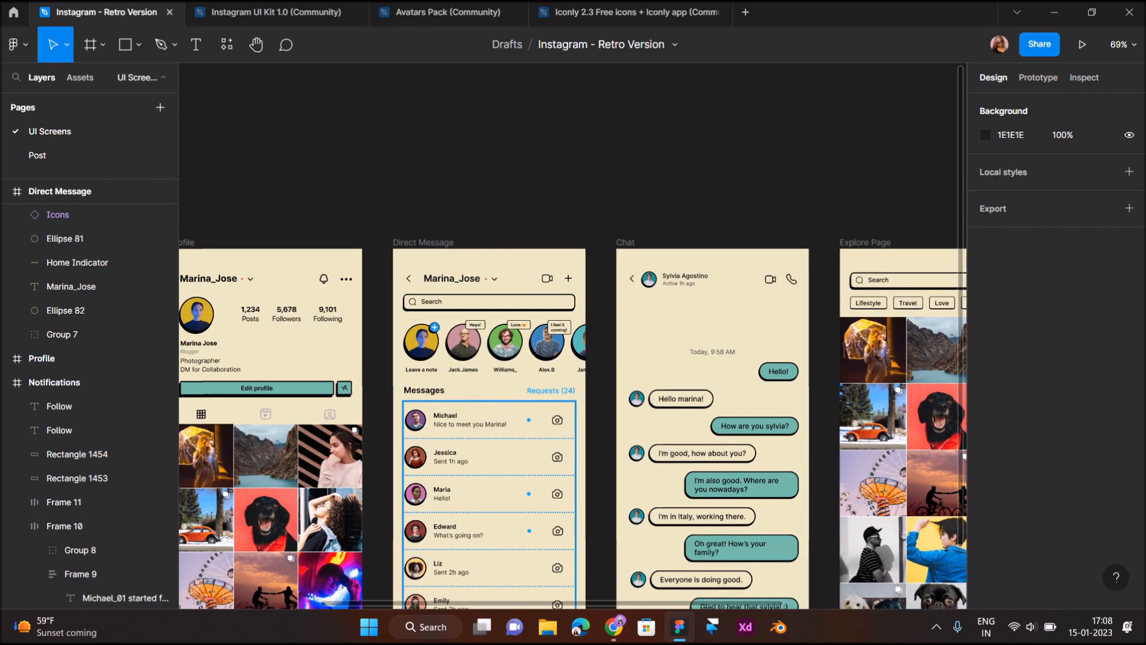
Replace the second row's avatar with one copied from the Direct Message list
click(490, 476)
double_click(416, 531)
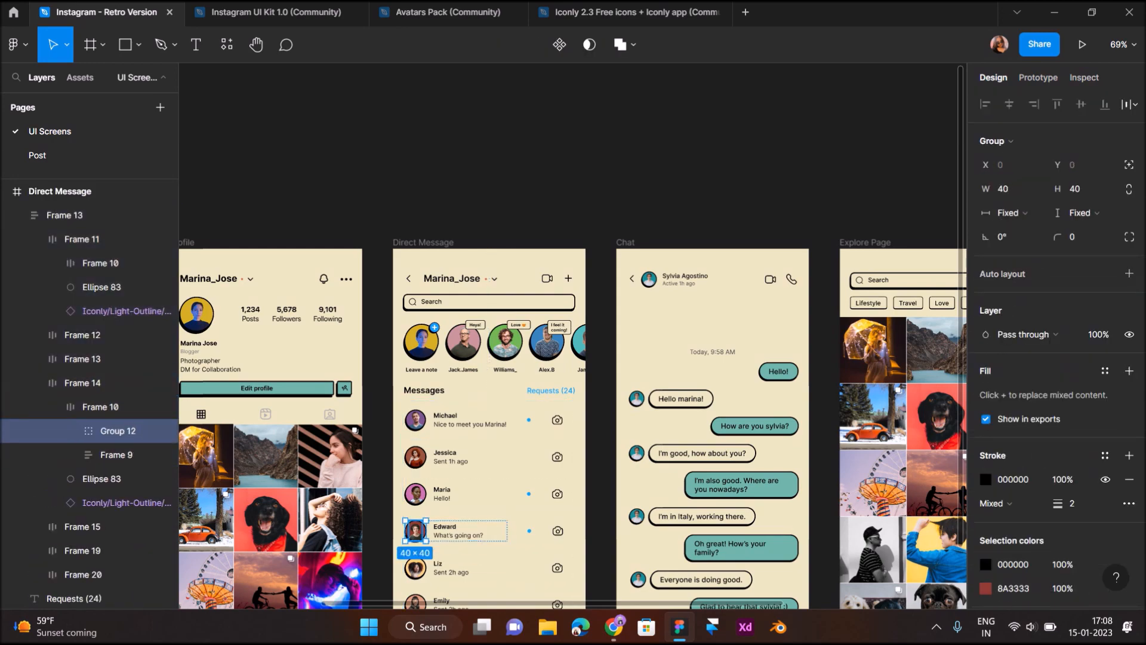
scroll(639, 382, right, 8)
scroll(575, 412, up, 10)
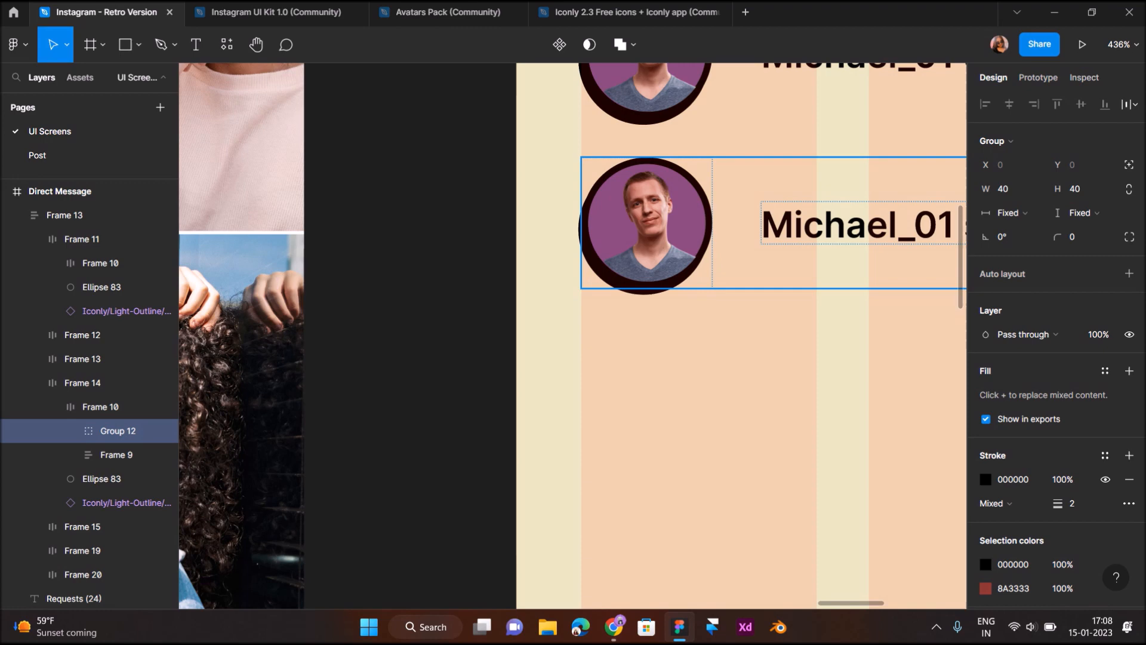
double_click(647, 224)
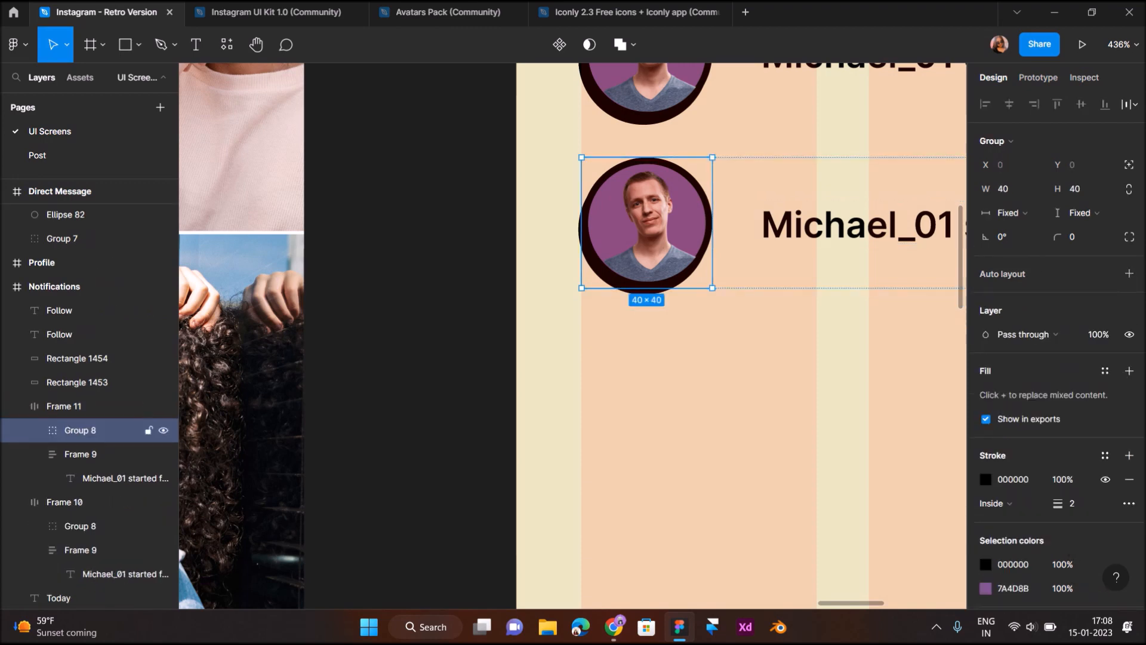
key(ctrl+shift+r)
Change the name in the second notification from 'Michael_01' to 'Edward_M'
scroll(647, 224, right, 3)
double_click(644, 225)
double_click(643, 225)
click(644, 224)
drag(771, 225, 579, 224)
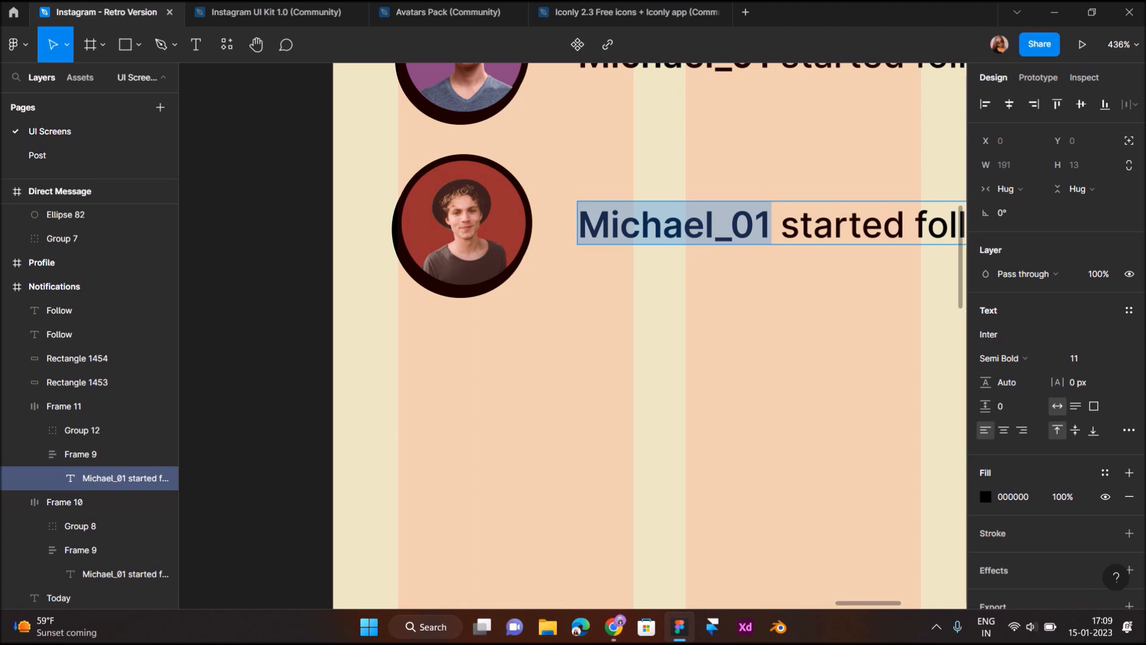
text(Edwad)
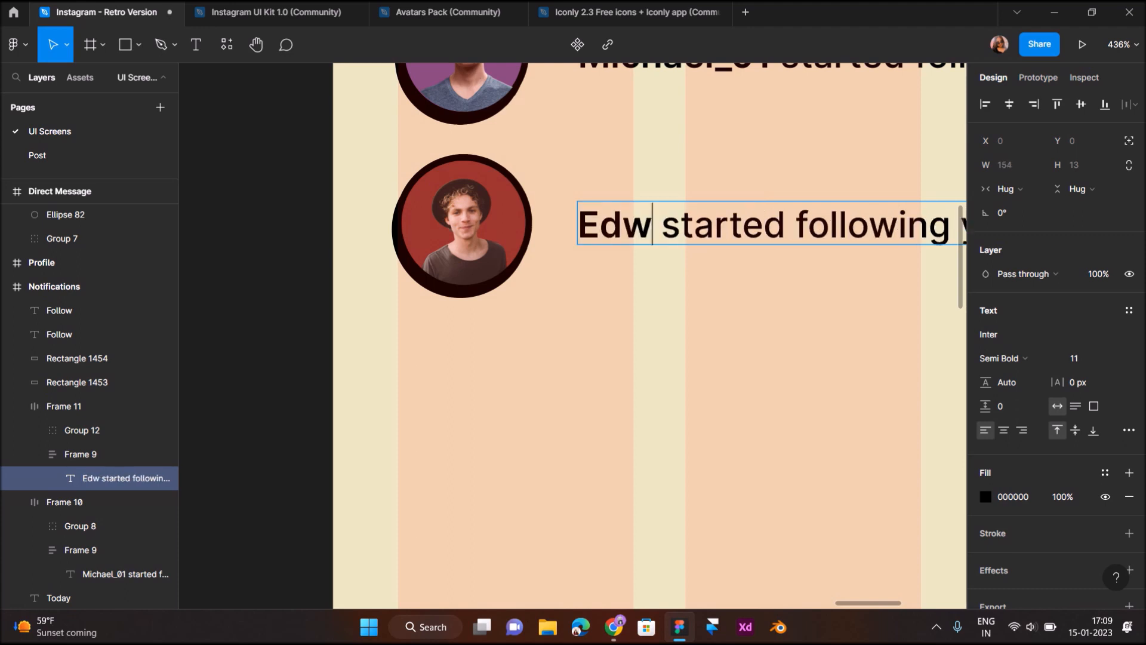
key(BackSpace)
text(rd)
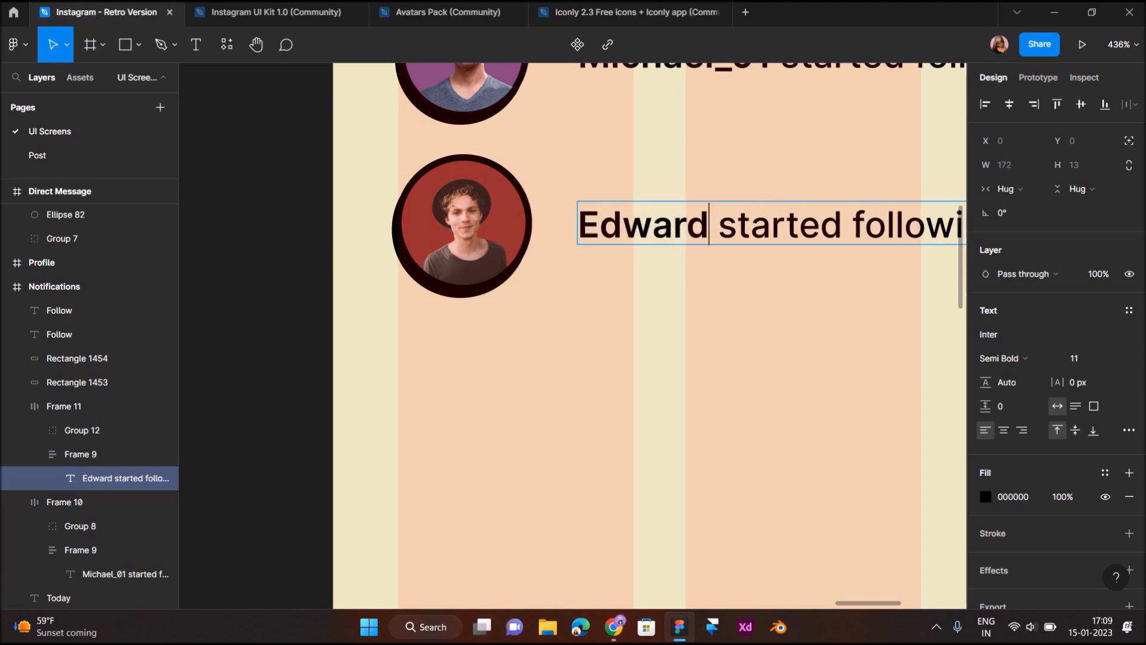
text(_)
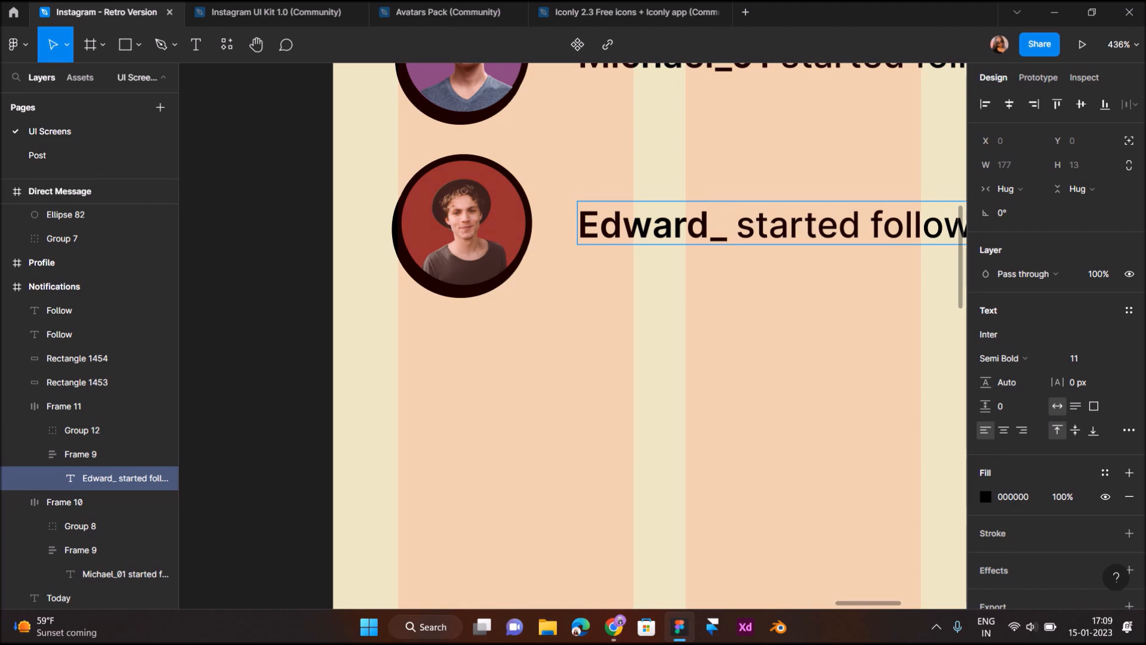
text(M)
key(Escape)
key(Escape)
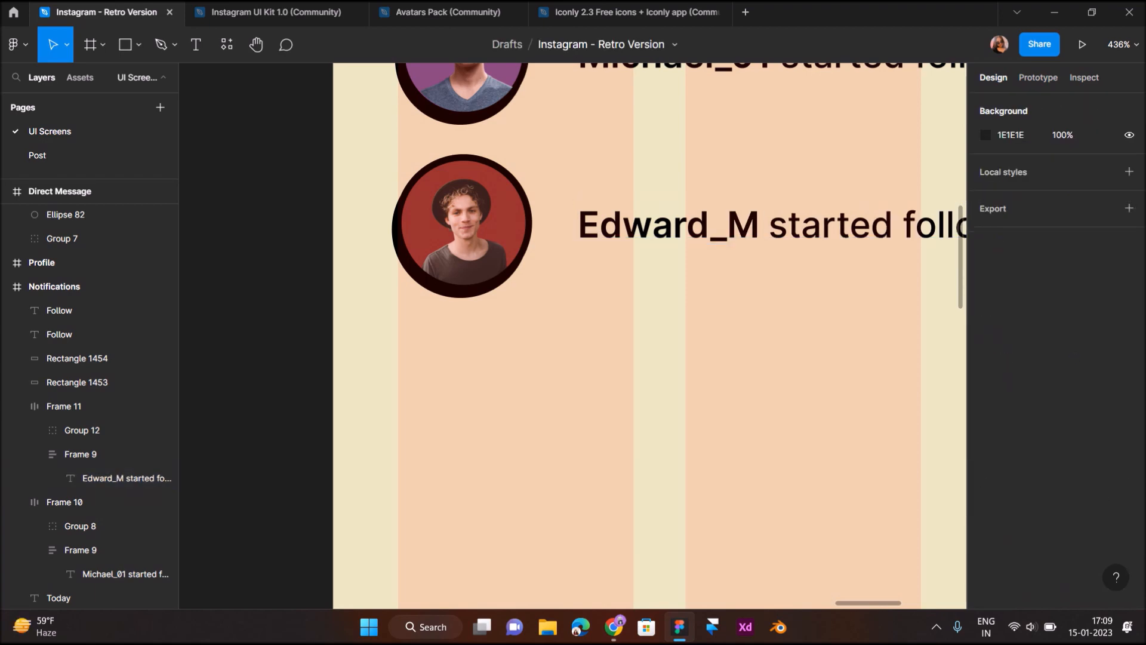
scroll(600, 361, down, 5)
scroll(601, 361, right, 1)
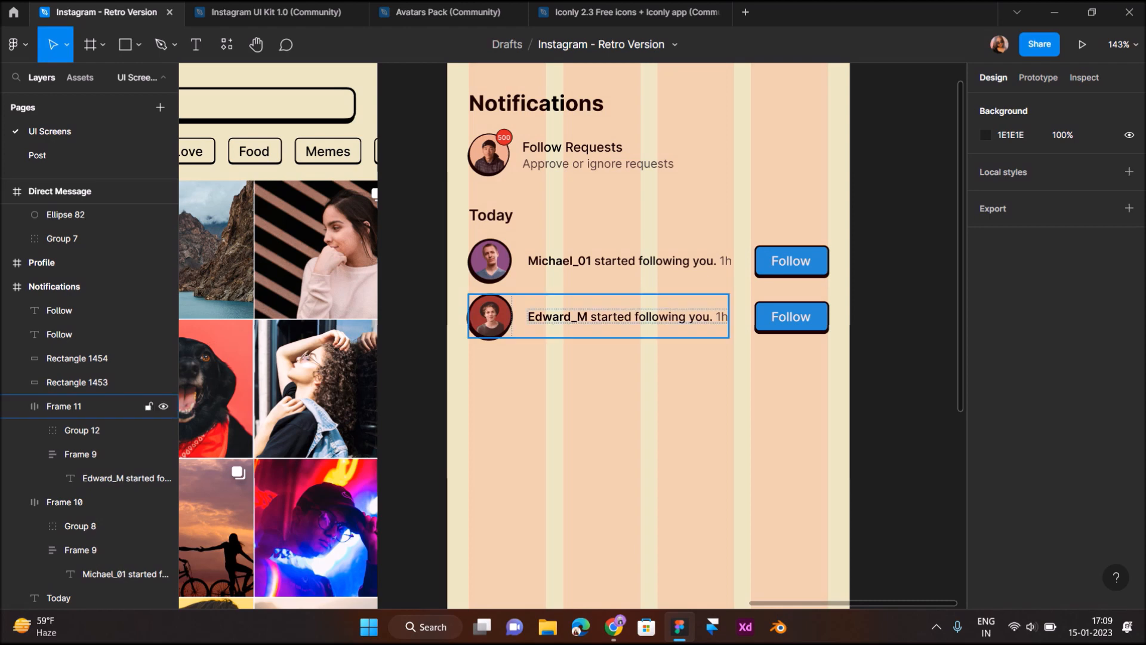
Duplicate the Edward_M notification row, with its Follow button, below the original
scroll(703, 318, up, 5)
click(703, 318)
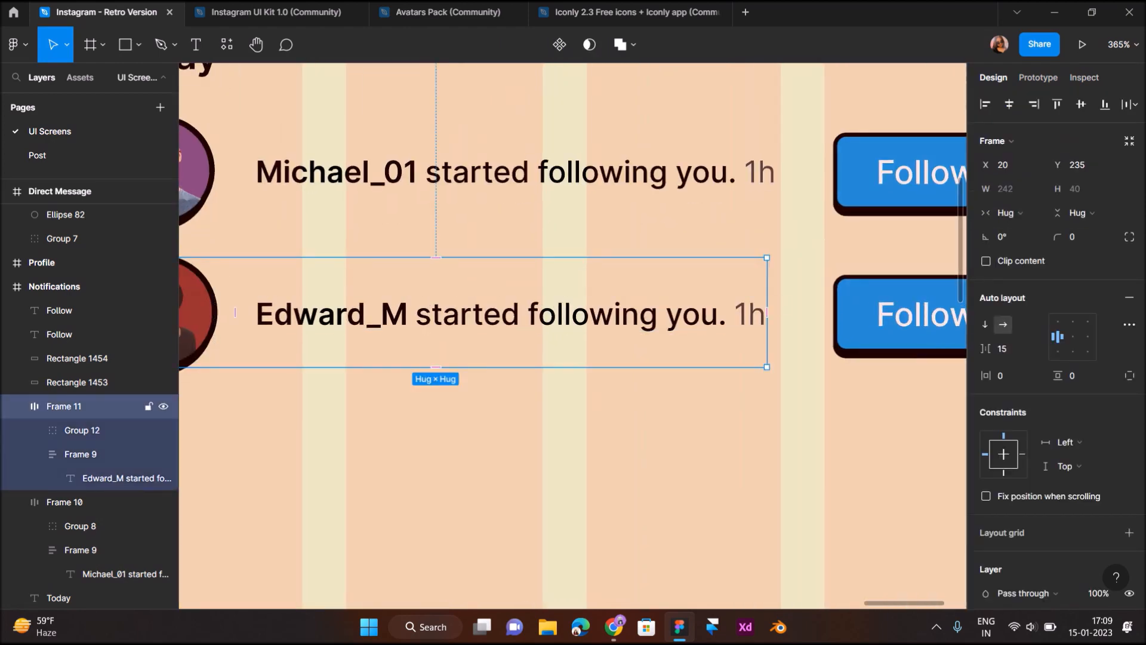
click(644, 399)
scroll(645, 399, down, 5)
scroll(645, 394, down, 1)
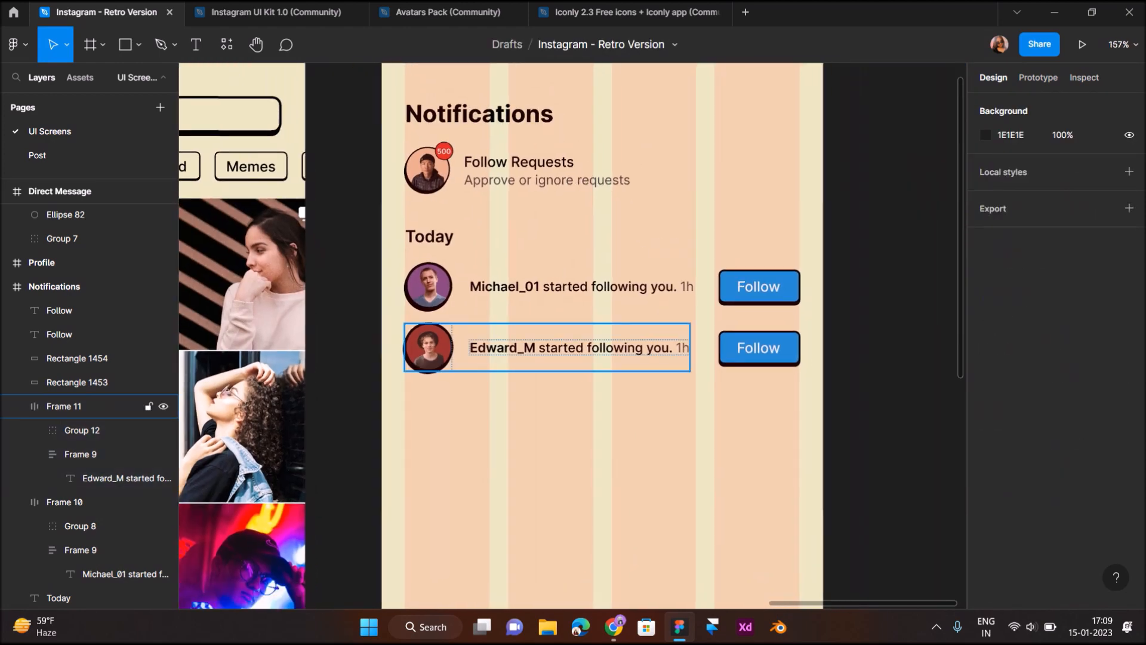
drag(384, 330, 808, 381)
drag(663, 351, 663, 413)
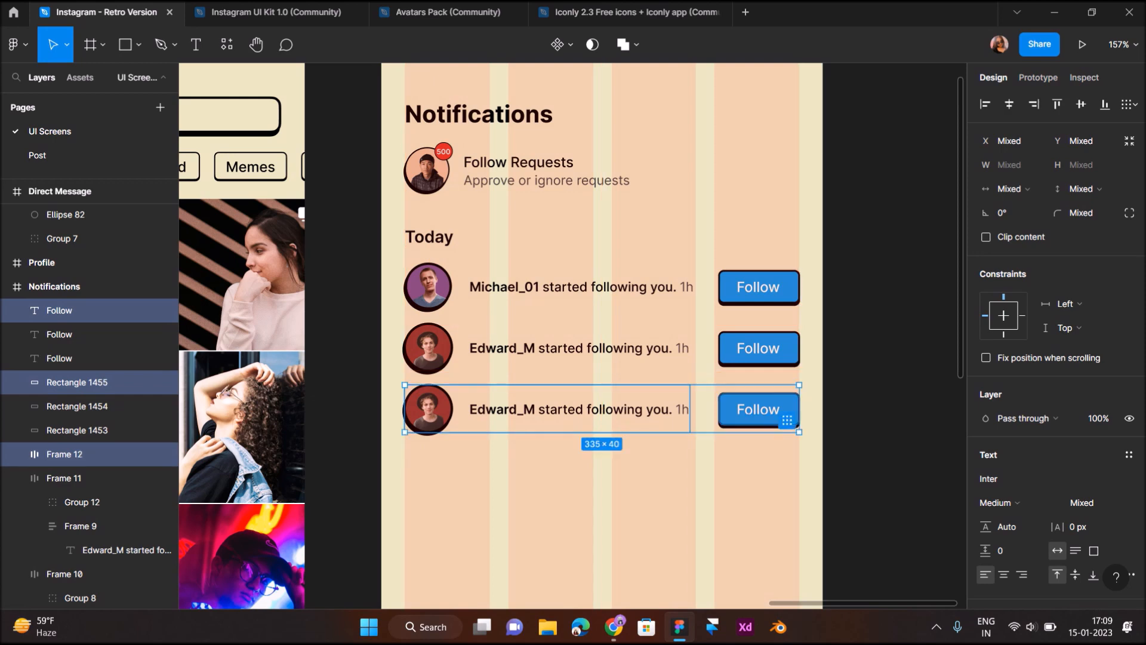
Change the middle row's message from "started following you" to "liked your post."
click(656, 354)
double_click(635, 348)
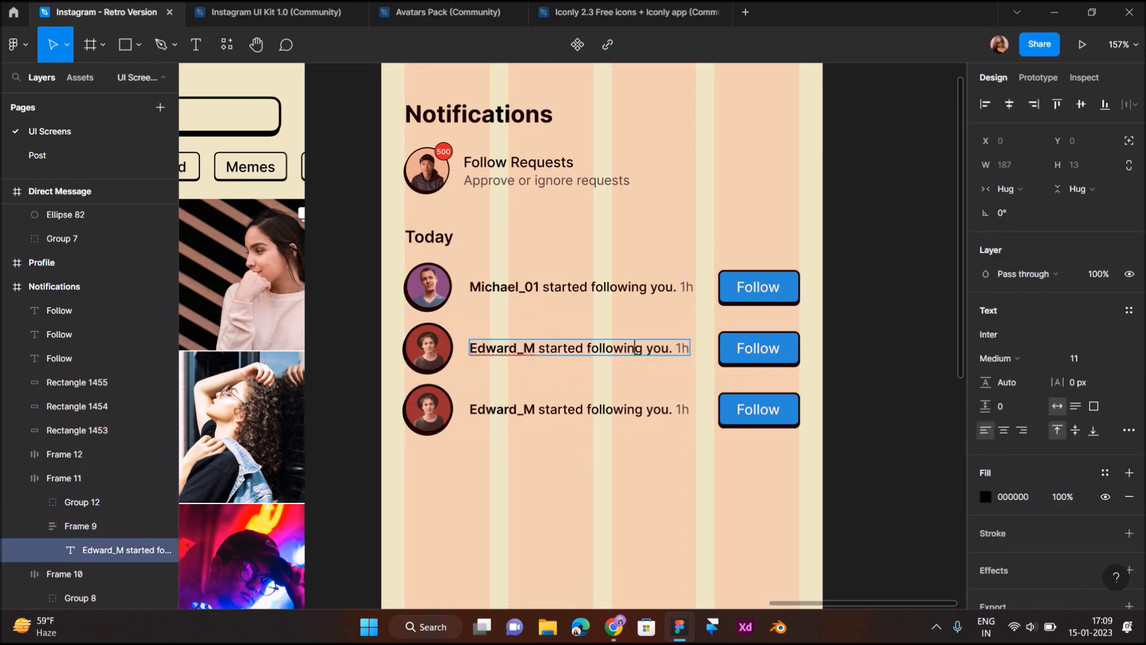
drag(673, 348, 539, 348)
text(liked ypur)
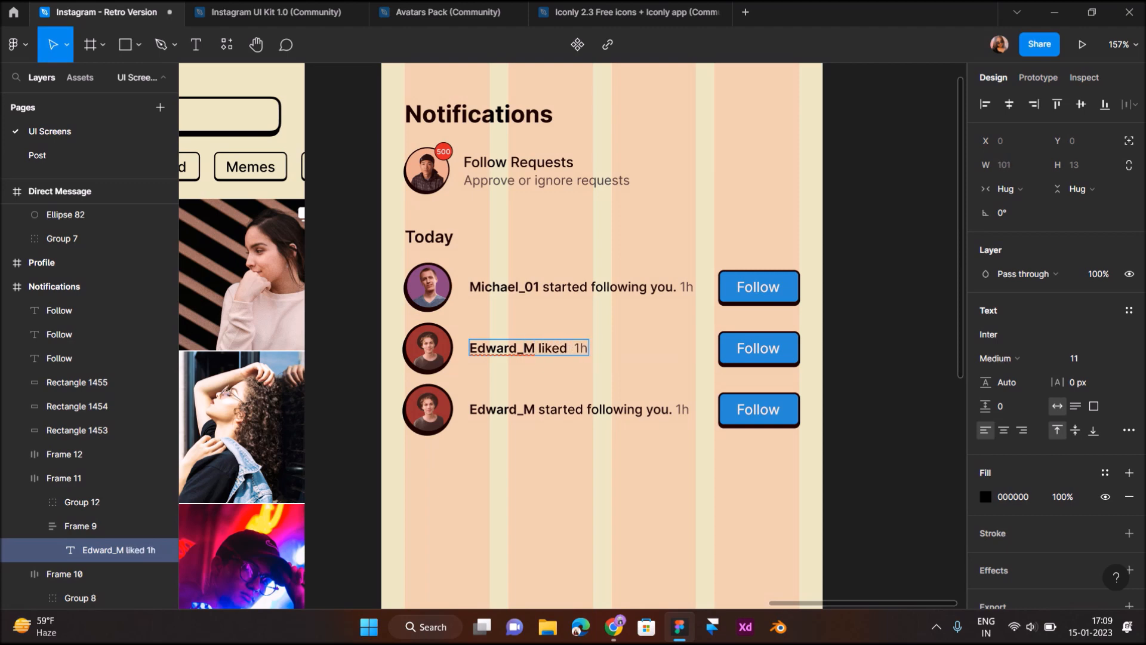
key(BackSpace)
key(BackSpace)
key(BackSpace)
key(BackSpace)
text(our post.)
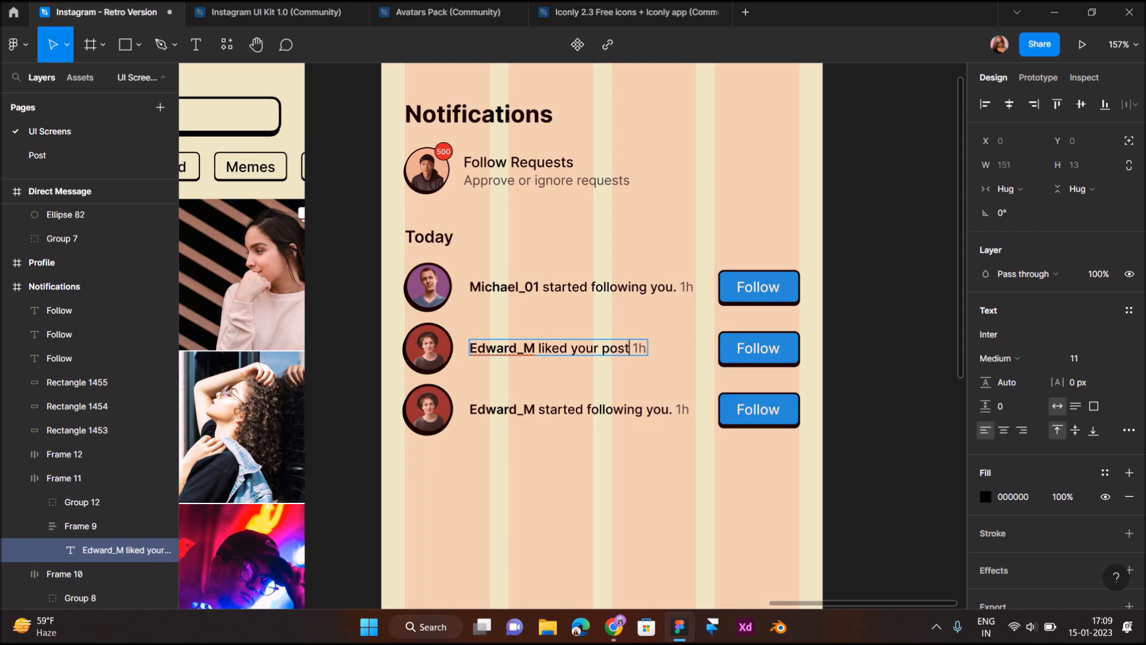
key(Escape)
key(Escape)
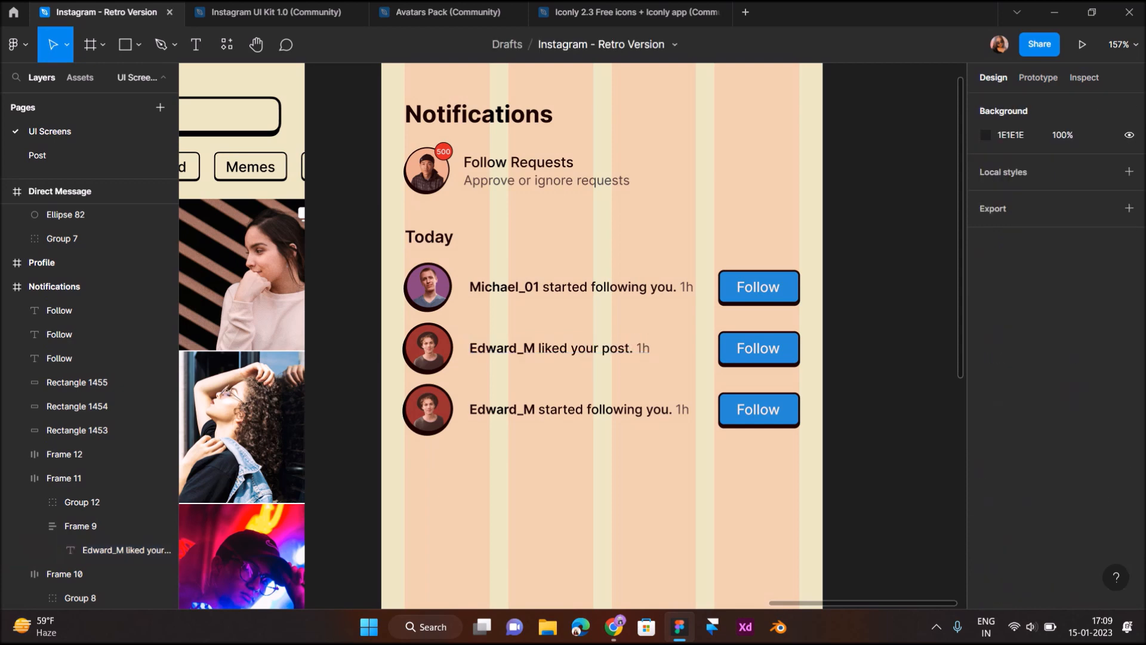
Delete the Follow label and its button shape from the liked-post row
click(758, 348)
click(77, 406)
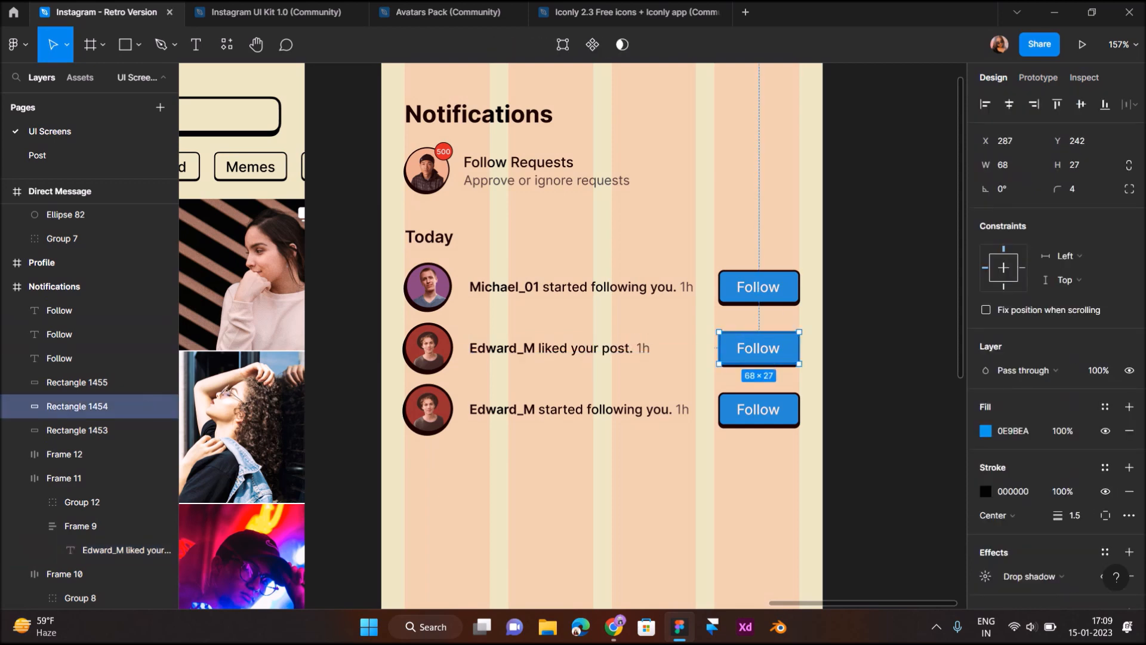
shift+click(89, 334)
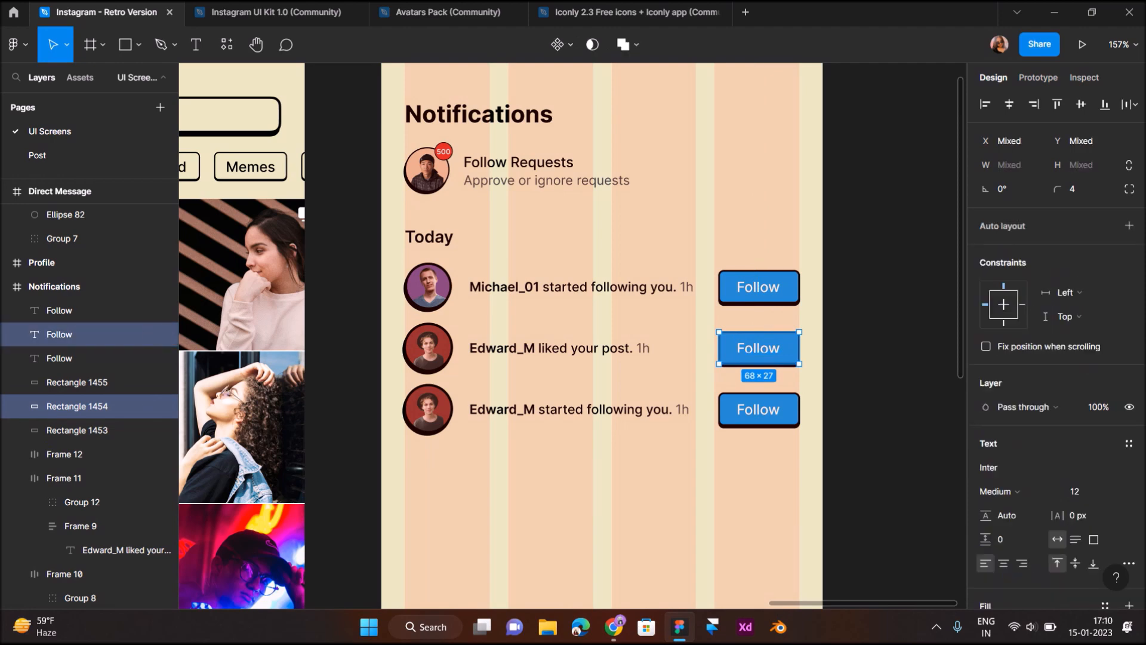
key(Delete)
Select the dog photo inside the Profile grid's photo rows
scroll(598, 358, down, 5)
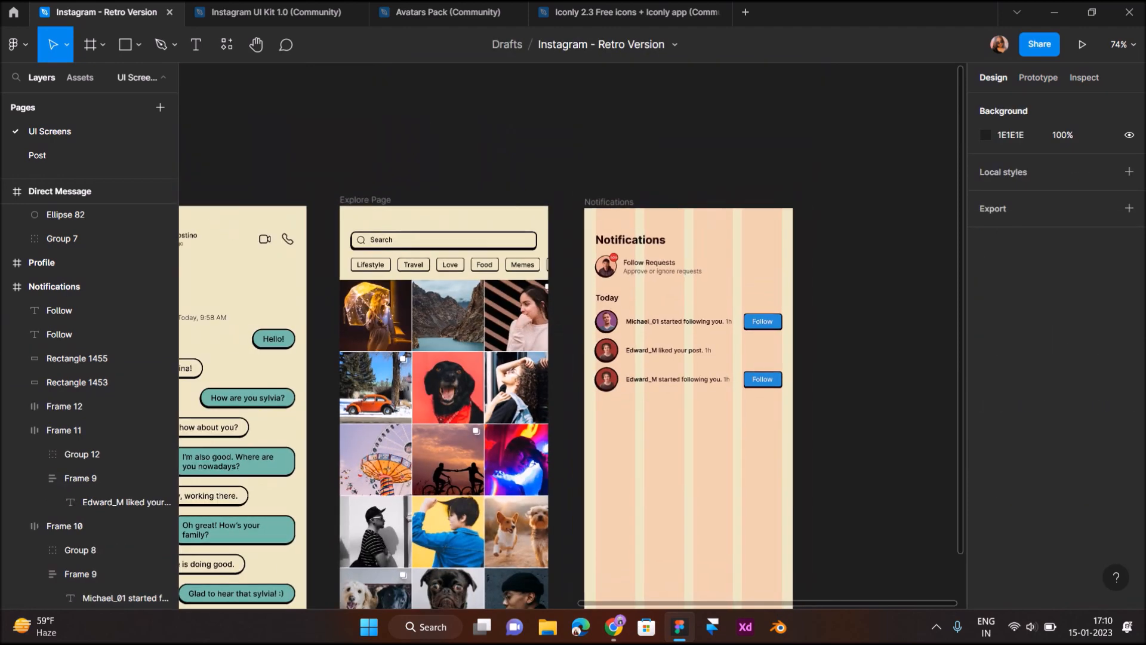
scroll(427, 326, up, 3)
scroll(427, 325, left, 17)
scroll(428, 325, down, 4)
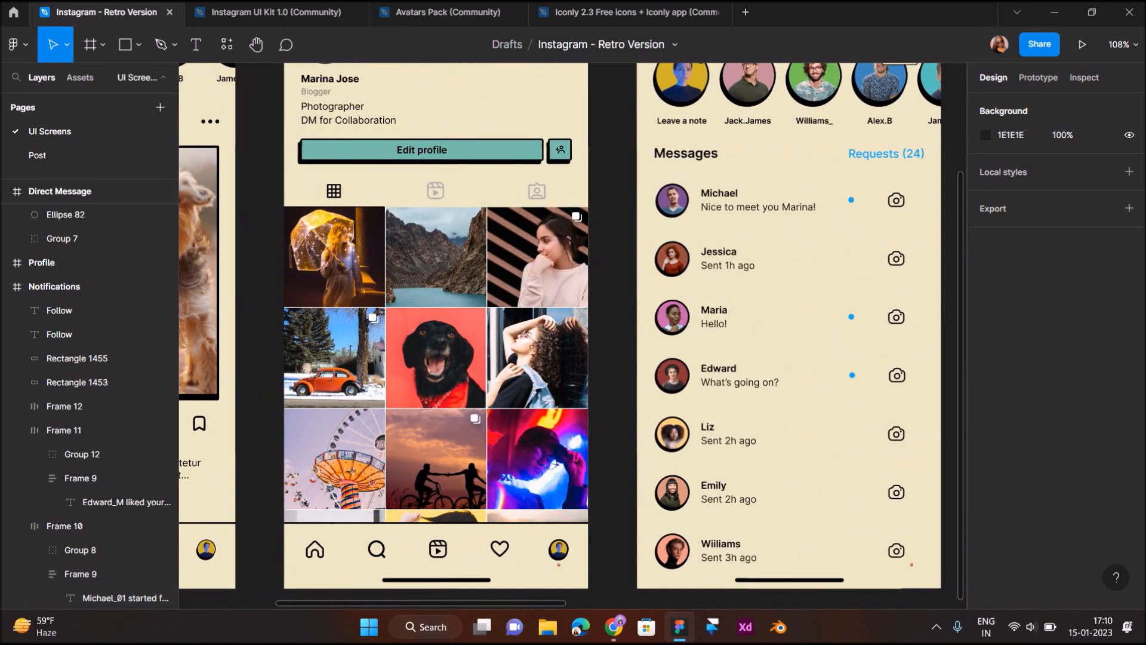
double_click(435, 359)
double_click(436, 358)
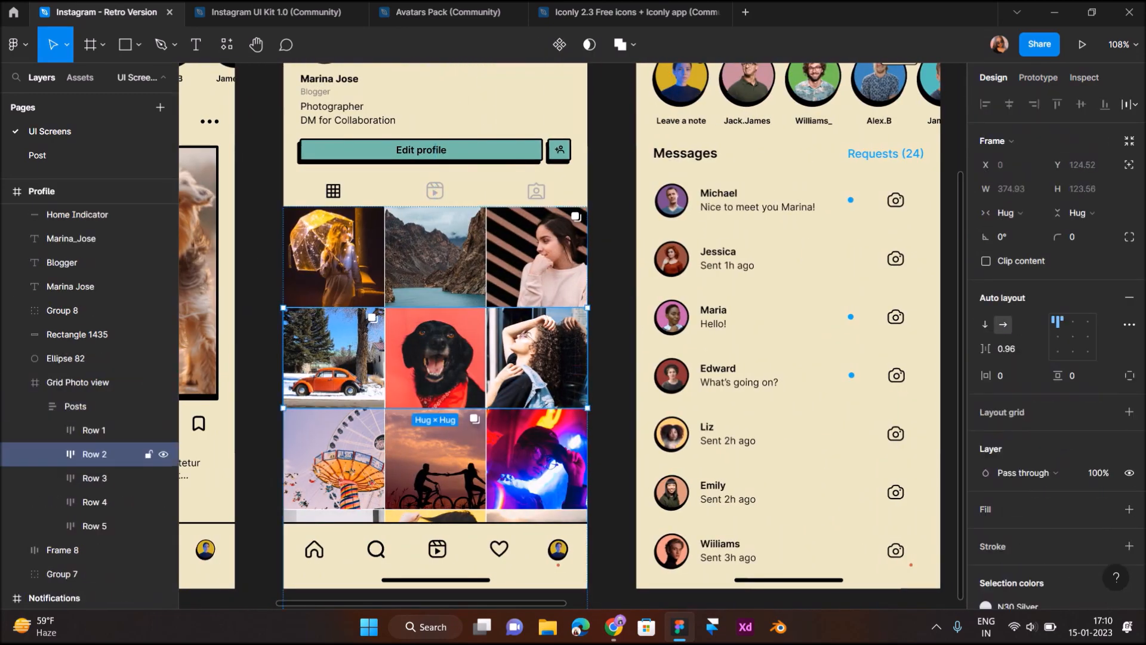
double_click(435, 358)
Copy the dog photo into Notifications and scale it proportionally to about 44 px square
drag(436, 358, 725, 303)
key(k)
drag(774, 352, 830, 134)
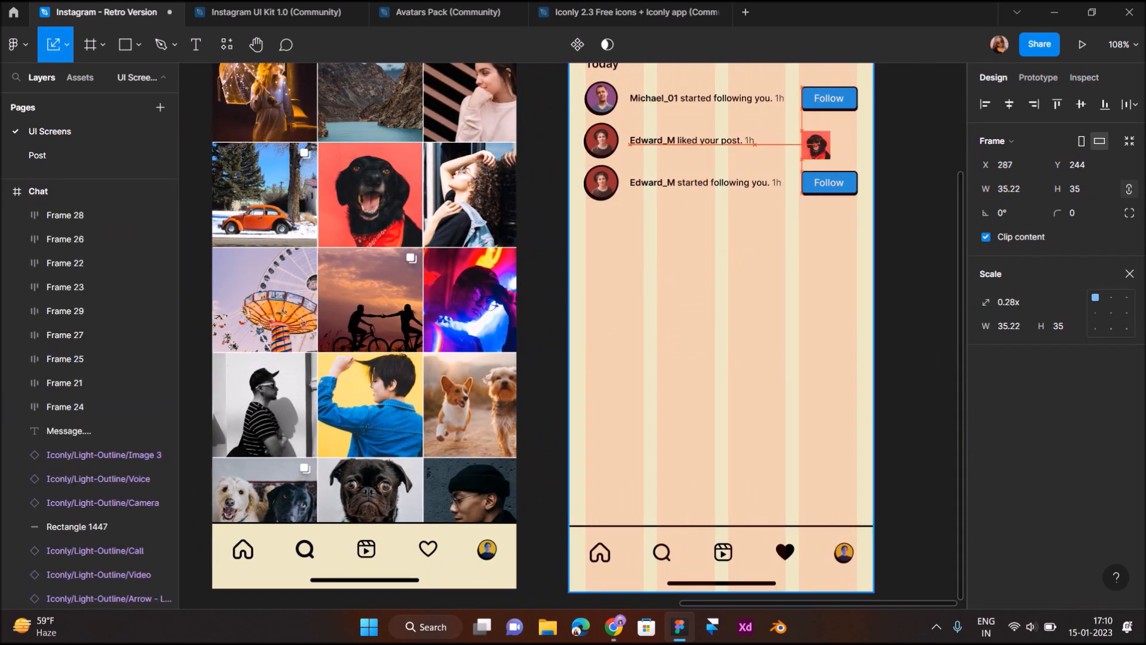
scroll(831, 134, up, 5)
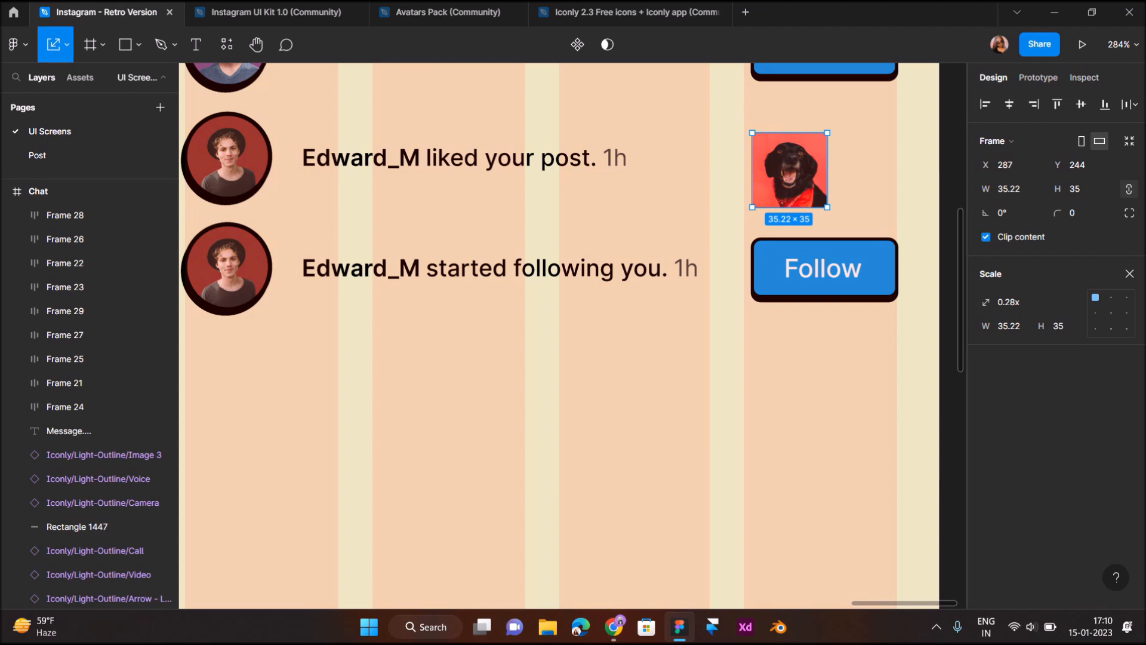
drag(827, 207, 846, 225)
Align the dog thumbnail with the liked-post row and the Follow buttons
drag(800, 180, 800, 162)
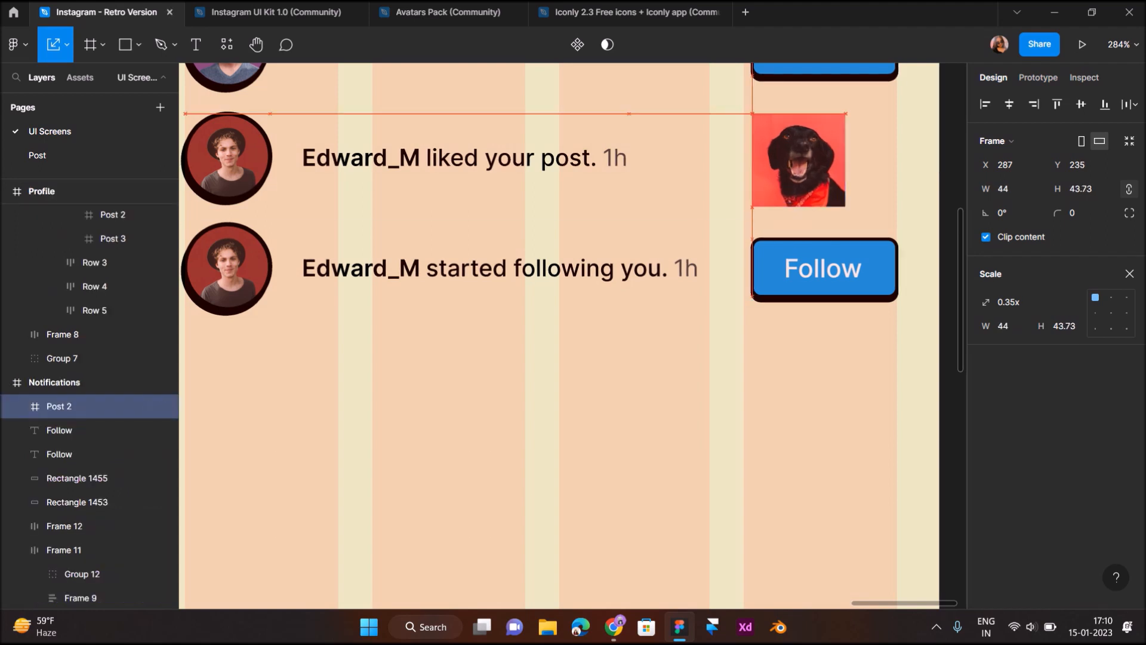
key(v)
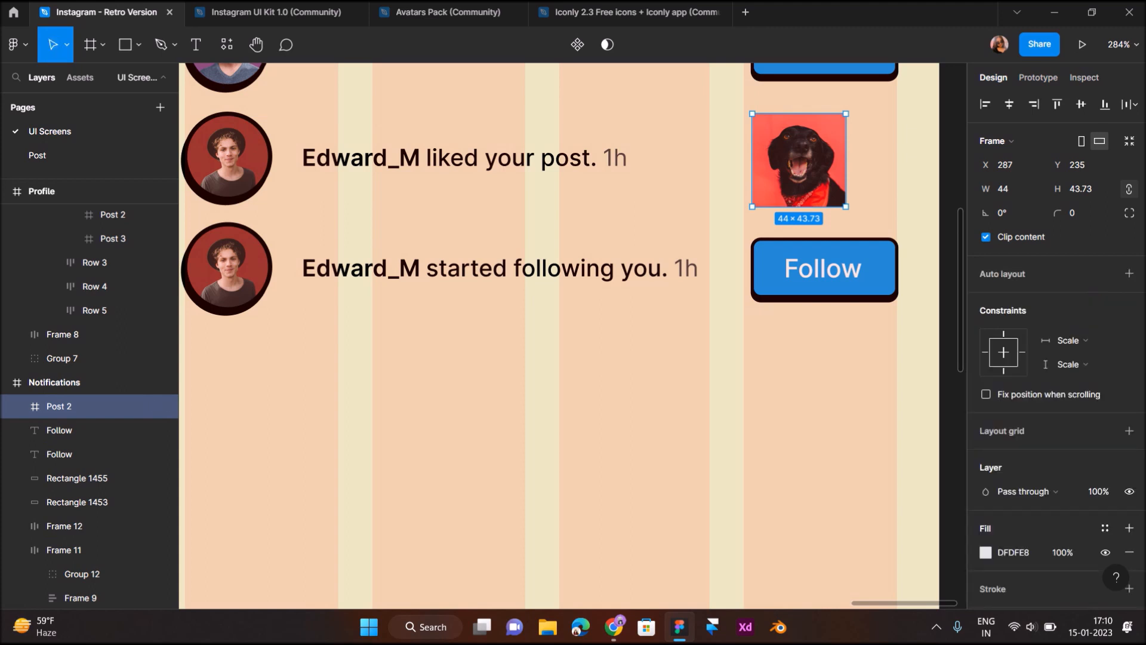
key(shift+Right)
key(shift+Right)
key(Down)
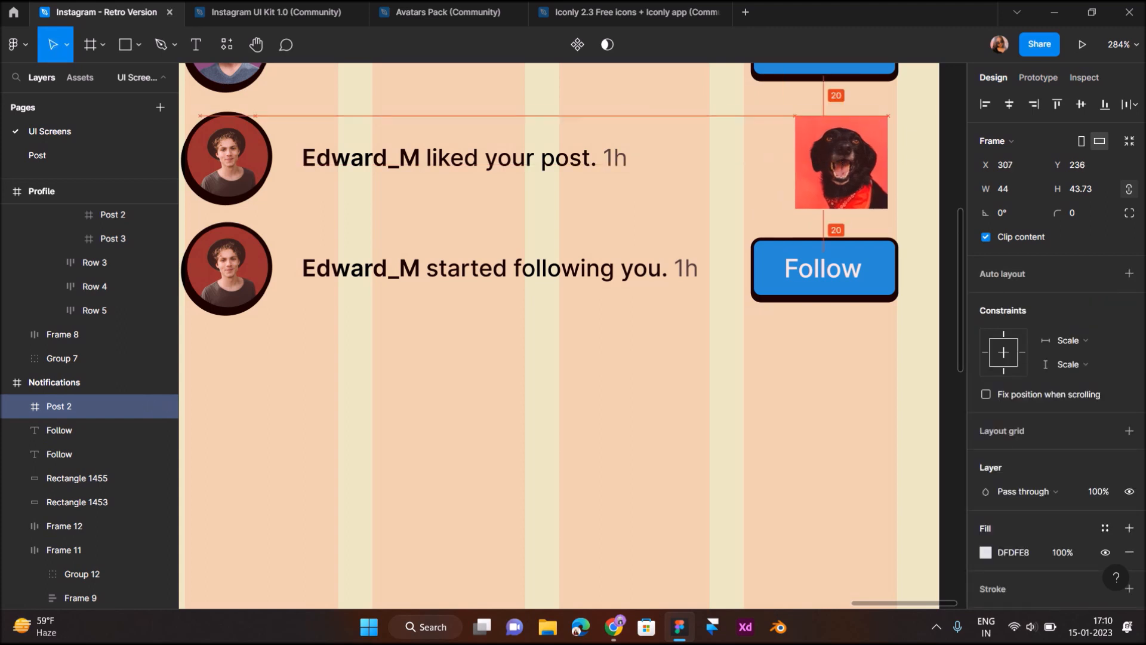
key(Right)
key(Right)
key(Right)
key(Right)
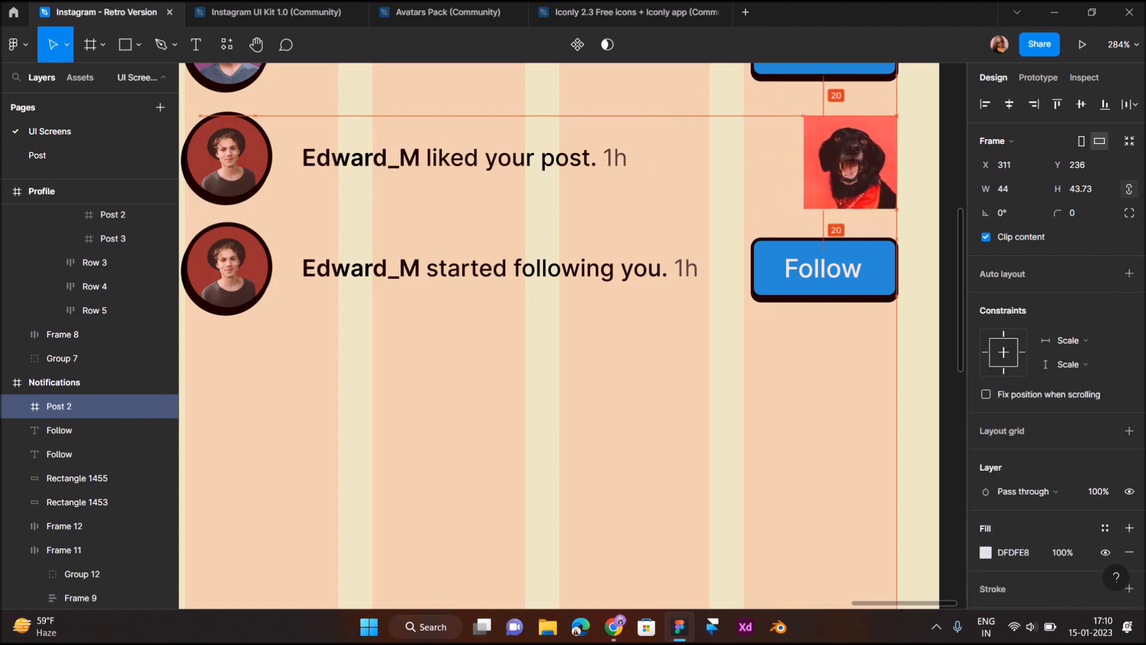
scroll(869, 165, down, 3)
click(785, 319)
scroll(786, 319, down, 3)
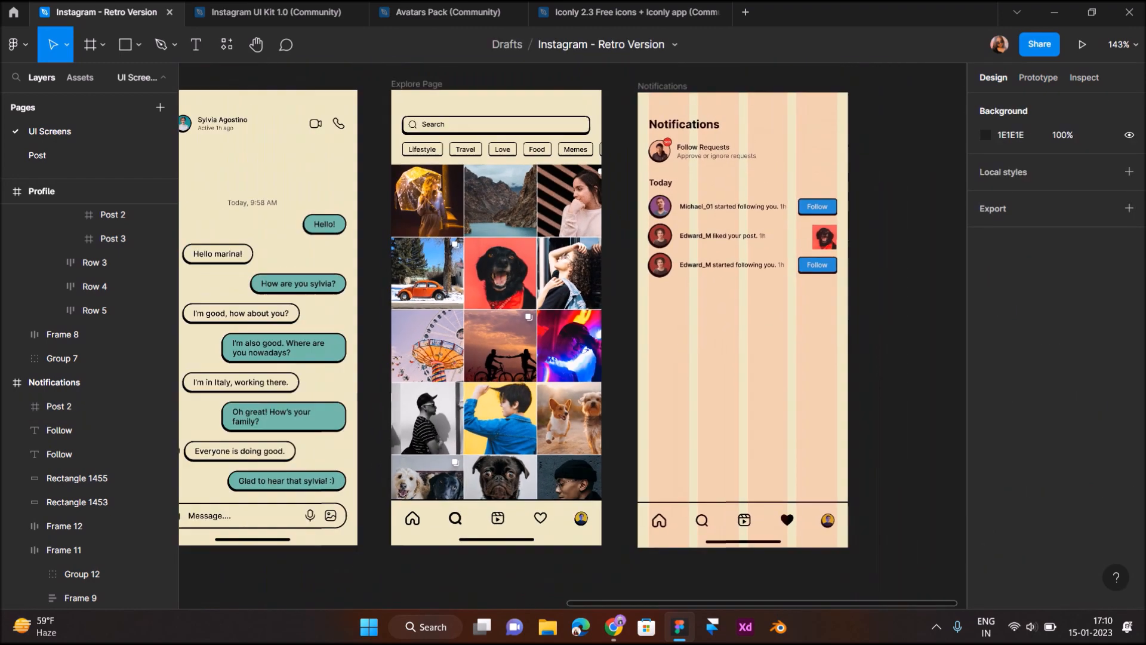
scroll(786, 319, up, 4)
click(853, 271)
scroll(853, 272, up, 3)
scroll(855, 275, up, 2)
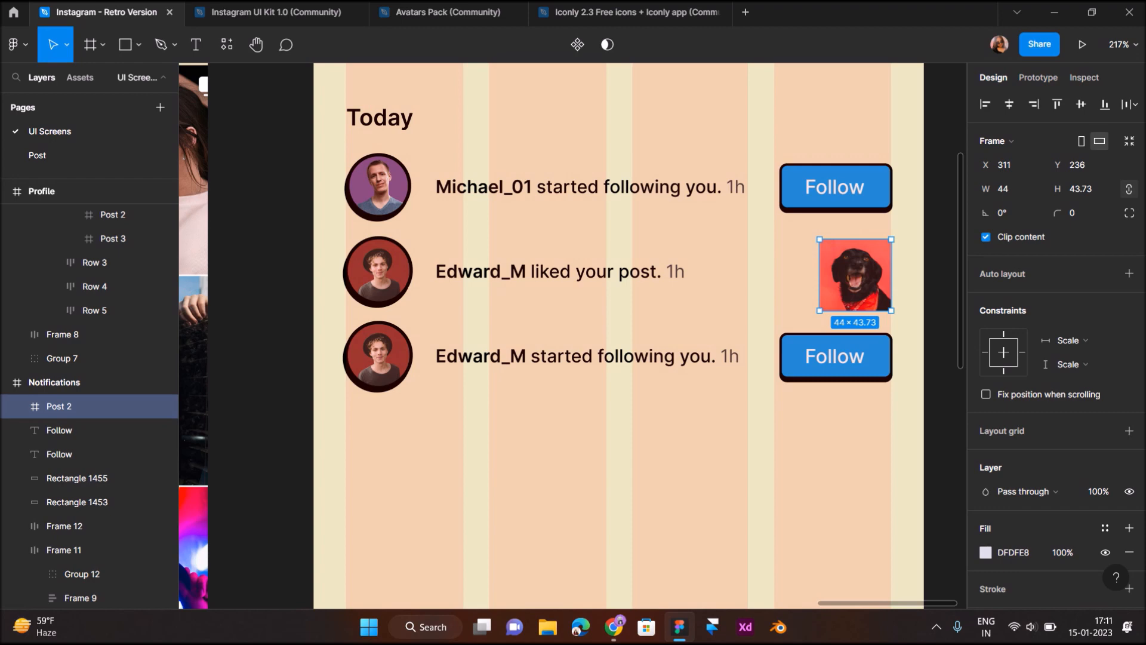
Duplicate the third notification row directly below it with a 12 px gap
key(Escape)
scroll(723, 415, down, 5)
scroll(704, 442, up, 3)
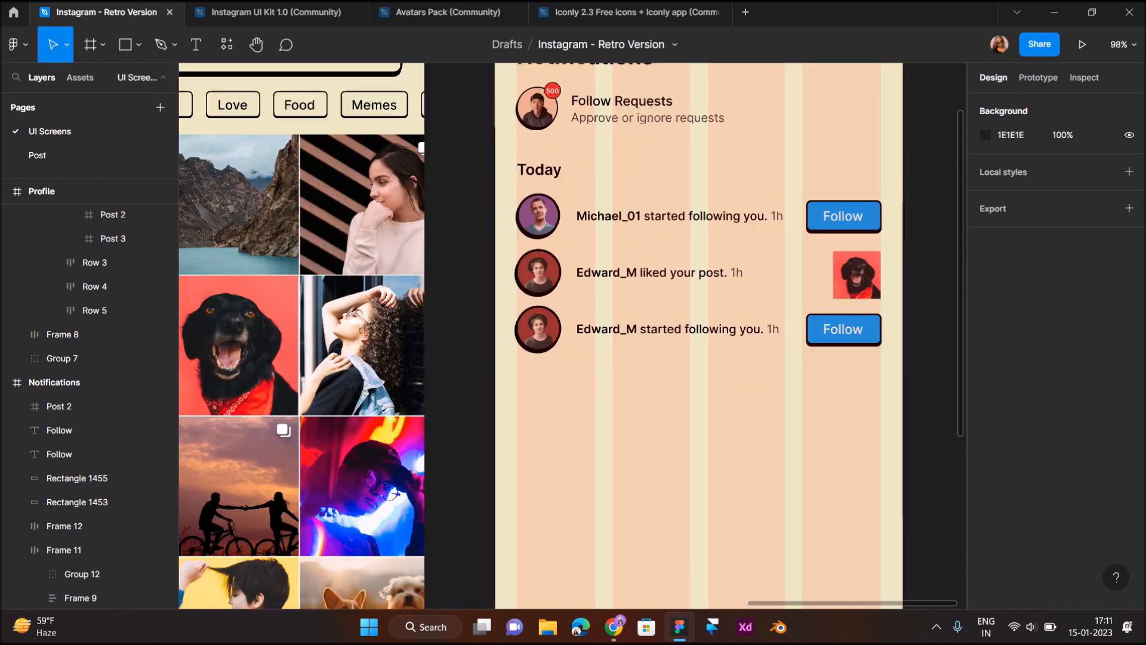
drag(875, 373, 473, 308)
drag(573, 322, 573, 387)
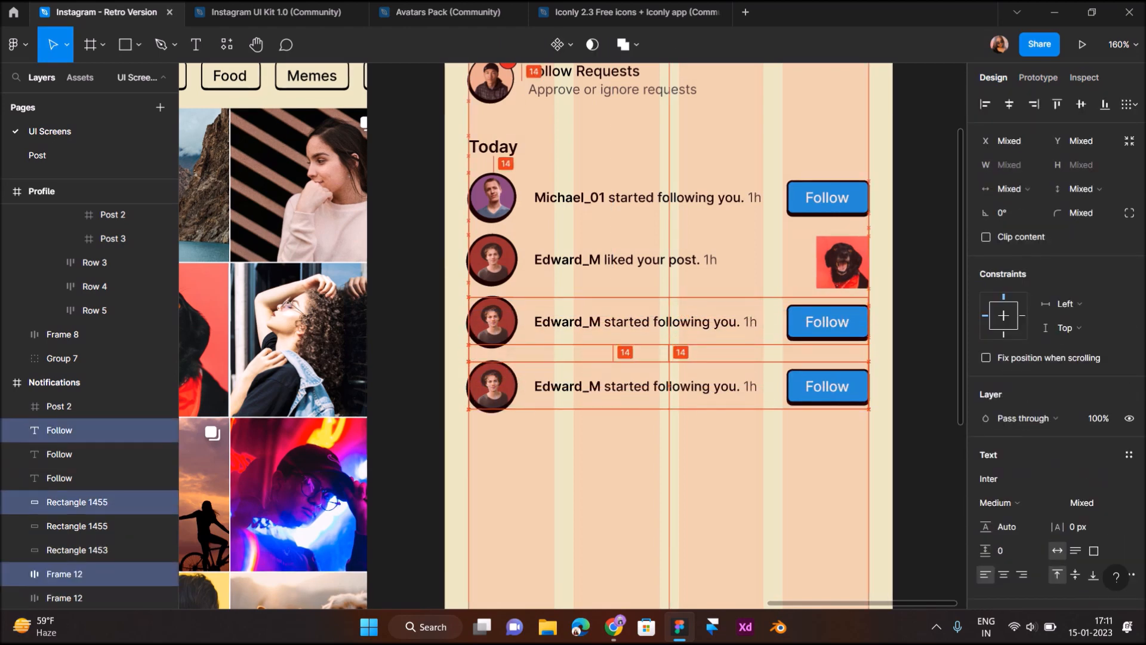
key(Up)
key(Up)
key(Up)
key(Up)
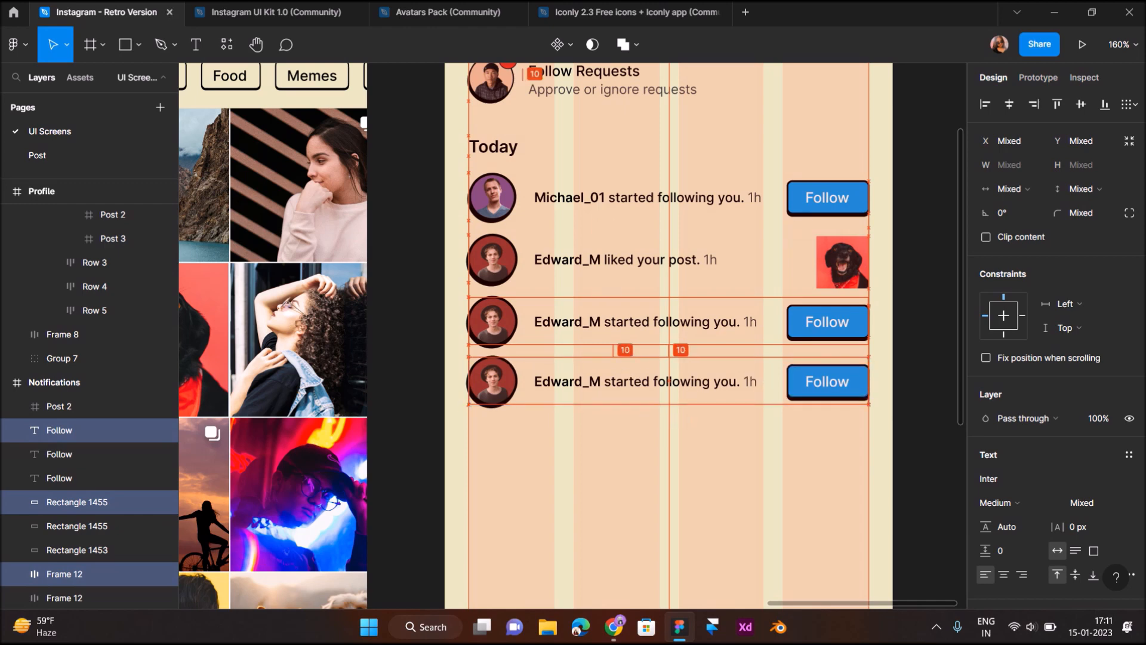
key(Down)
key(Down)
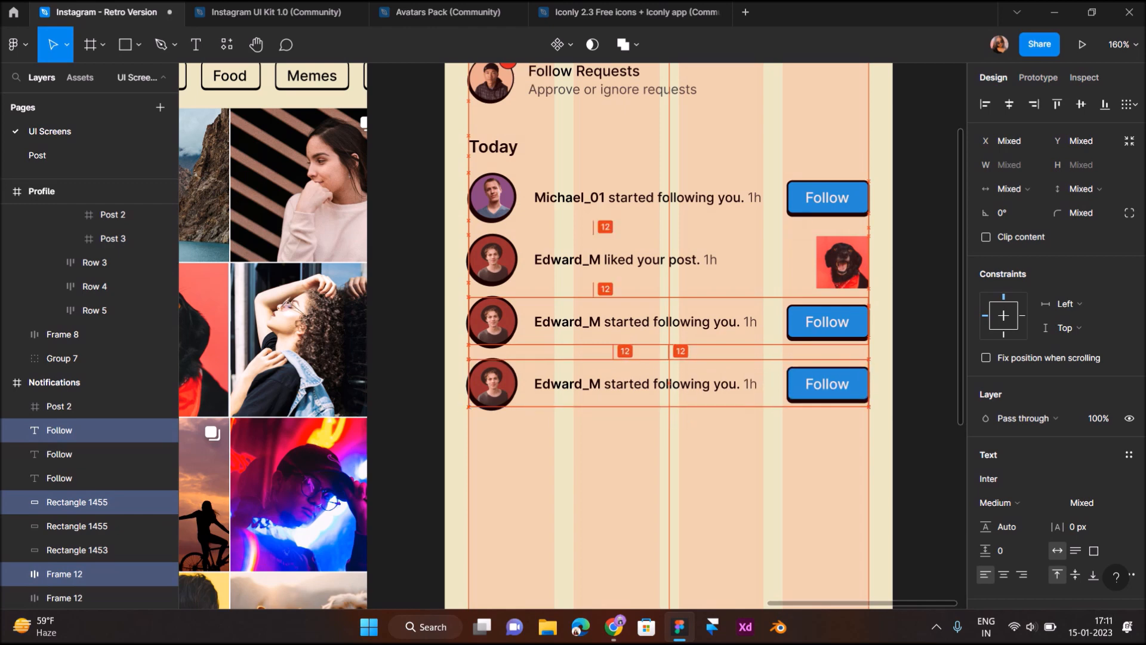
key(Escape)
Replace the new row's Edward_M avatar with Liz's avatar from the messages list
scroll(518, 450, down, 3)
scroll(518, 451, left, 10)
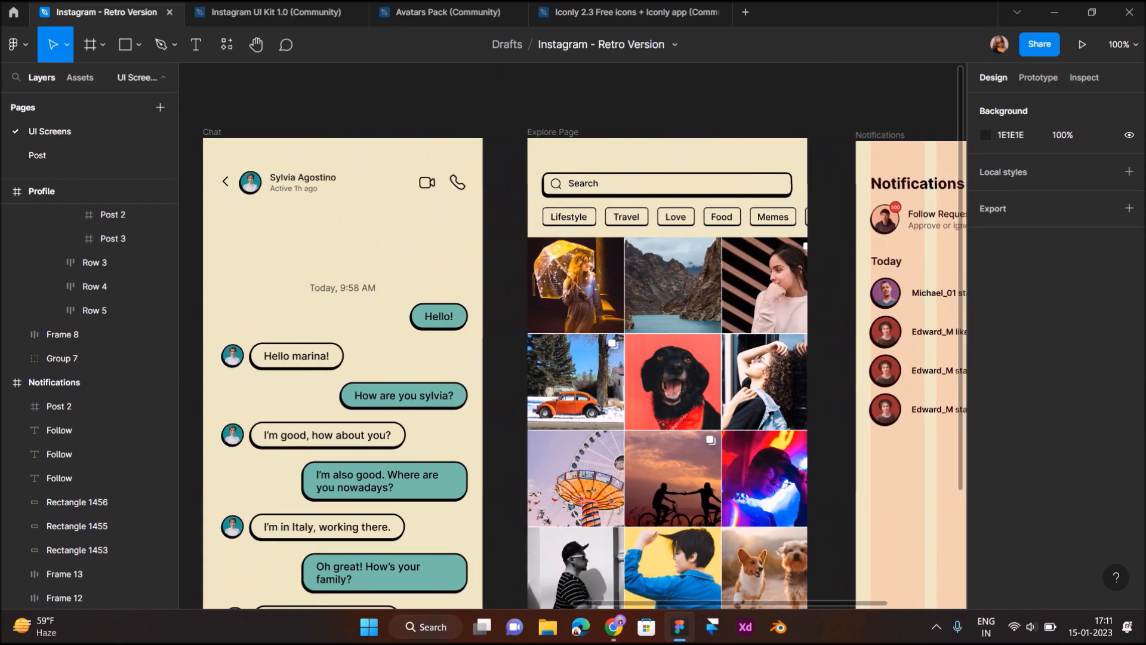
scroll(518, 451, down, 2)
scroll(342, 443, down, 1)
scroll(343, 443, left, 1)
double_click(343, 443)
double_click(342, 443)
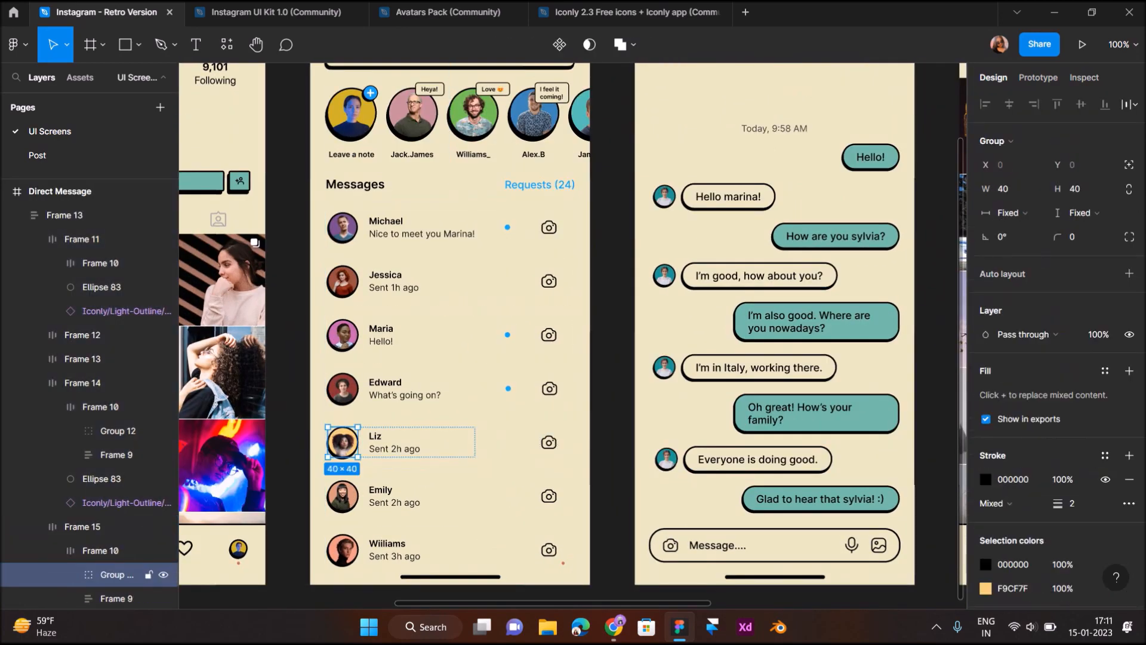
scroll(343, 442, right, 12)
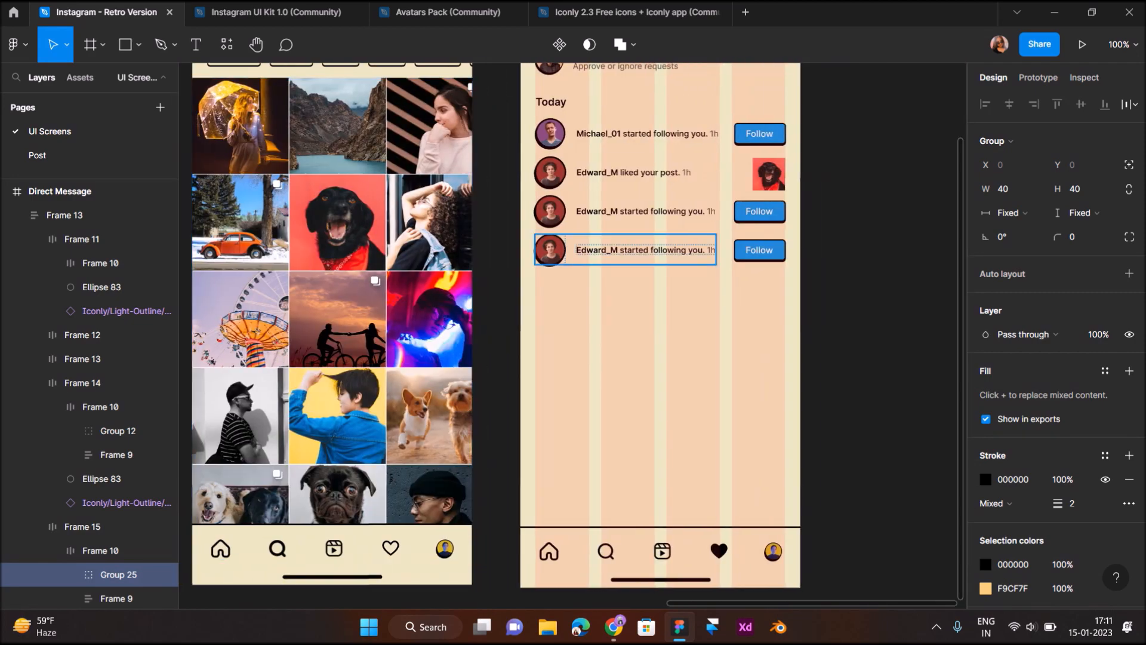
double_click(551, 251)
key(ctrl+shift+r)
Change the new row's name from Edward_M to Libby_liz
scroll(550, 251, up, 4)
double_click(753, 250)
double_click(753, 250)
double_click(649, 250)
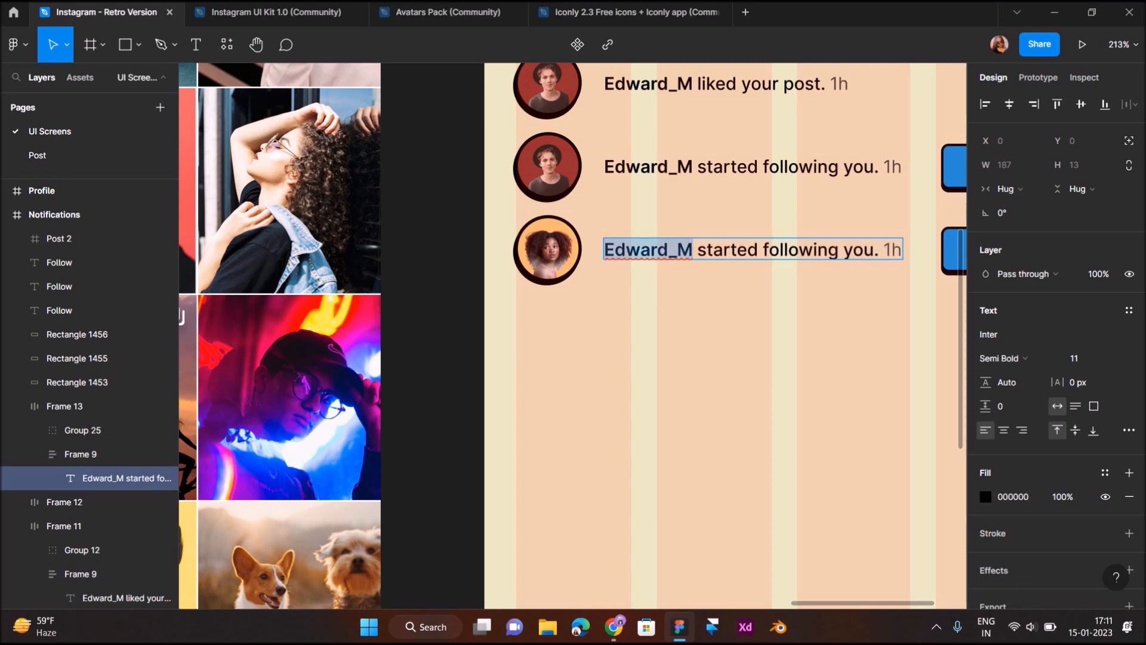
text(Libby)
text(_liz)
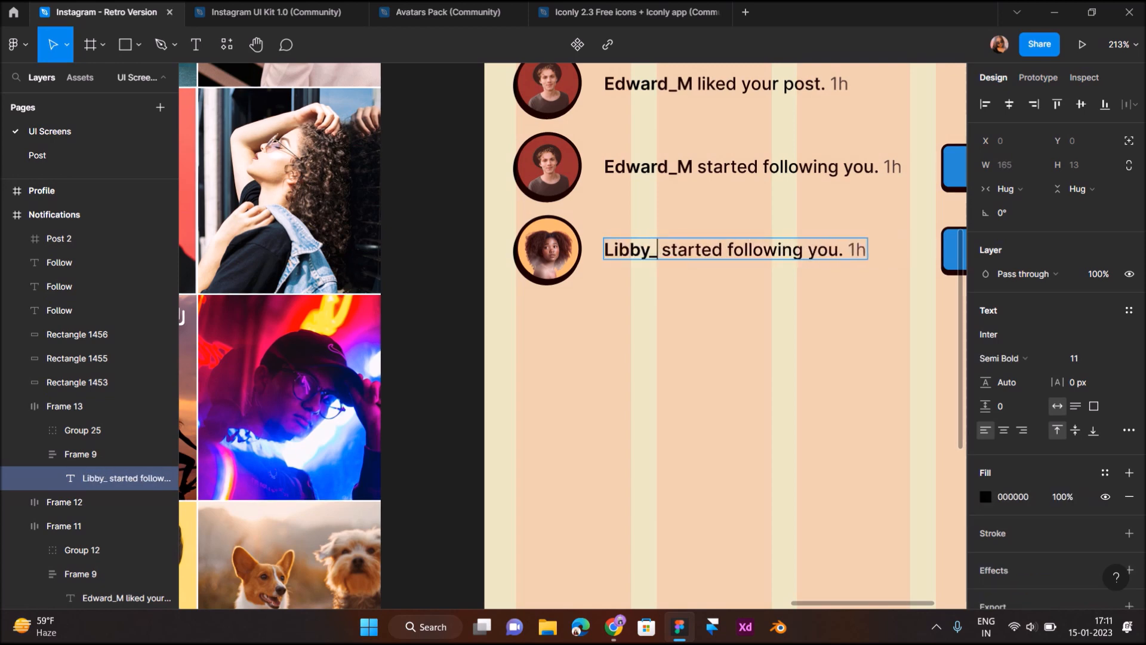
click(525, 317)
Replace "started following you" with "liked your post" in the Libby_liz row
scroll(514, 304, down, 3)
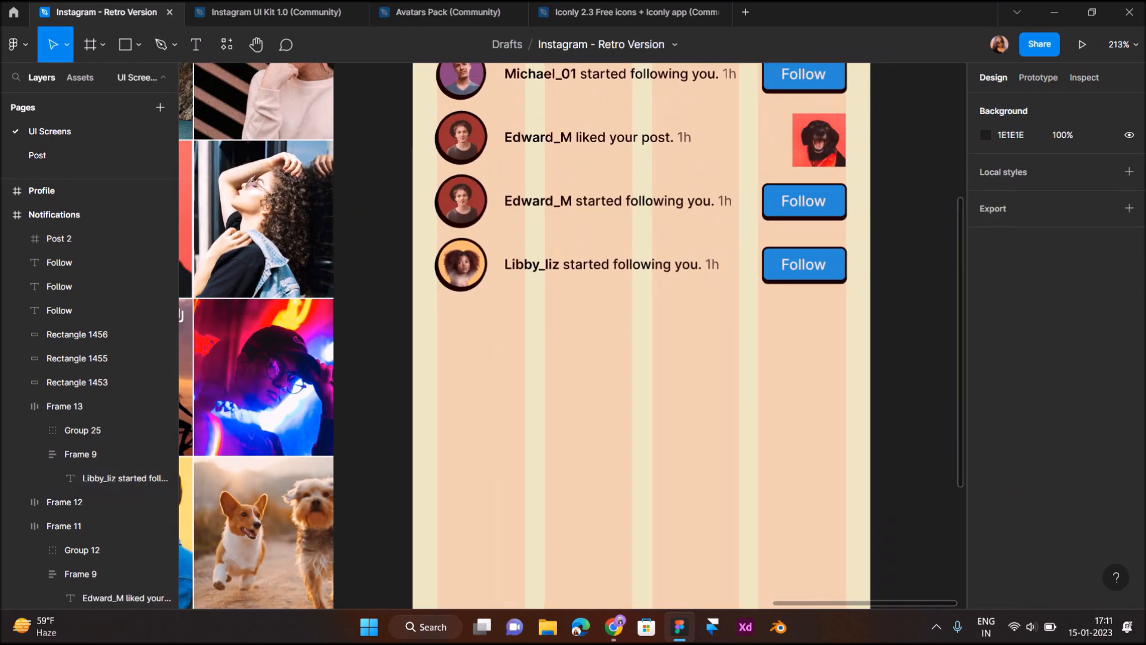
scroll(514, 305, right, 3)
double_click(502, 301)
double_click(580, 301)
double_click(579, 301)
drag(585, 301, 448, 301)
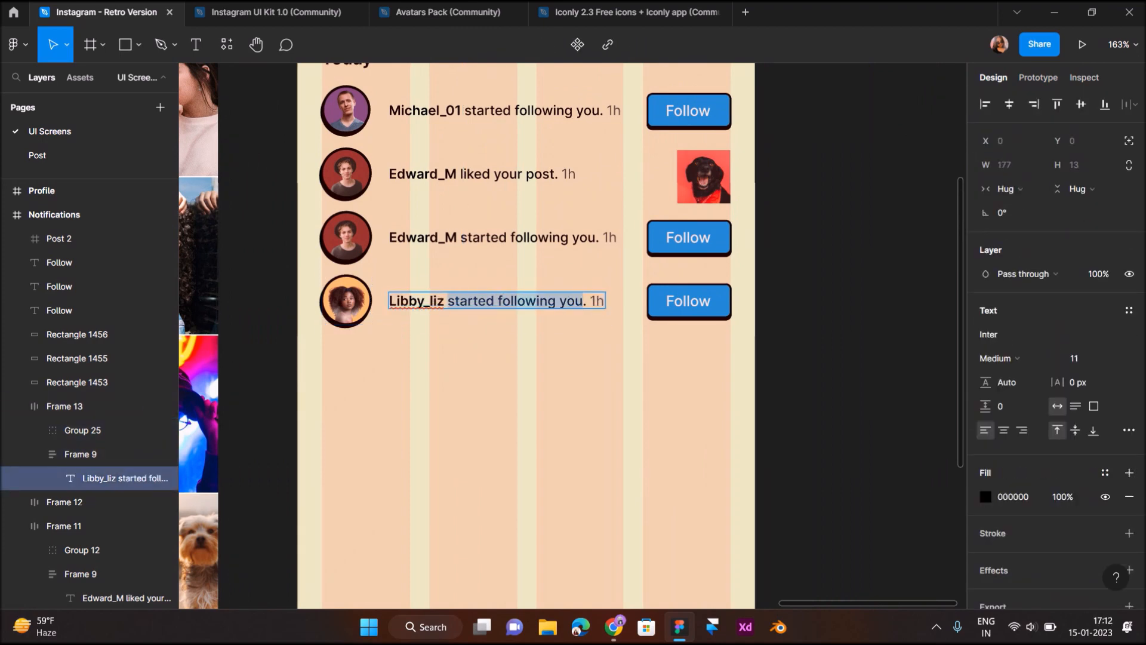
text(liked you)
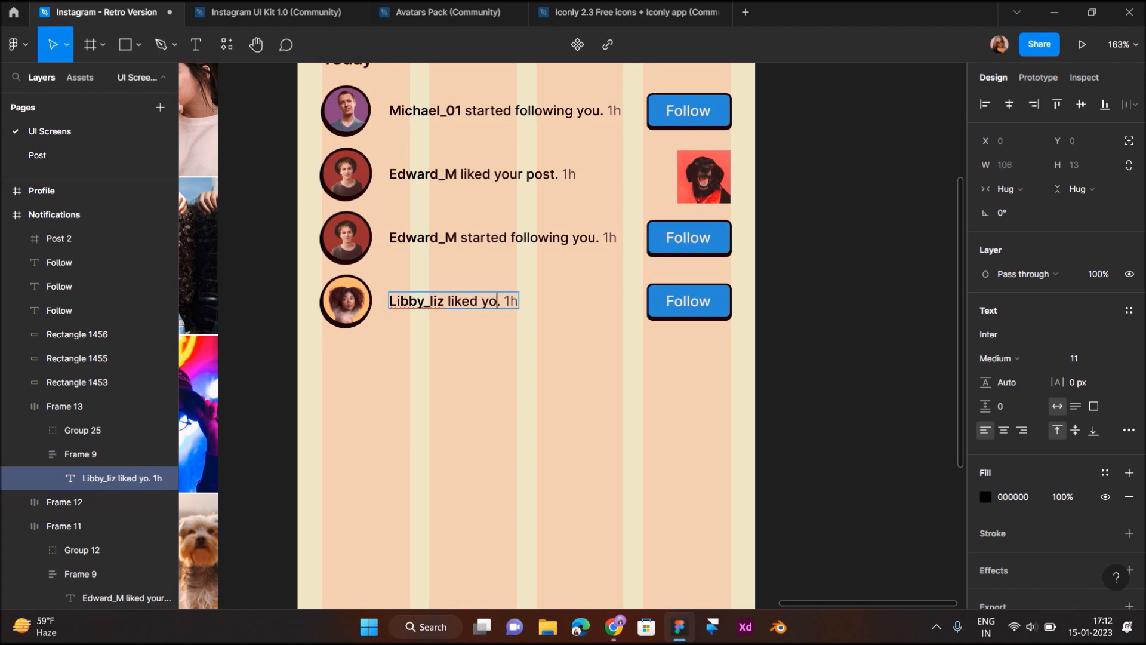
text(r post)
key(Escape)
key(Escape)
Change the Libby_liz row's timestamp from 1h to 2h
click(556, 301)
double_click(556, 301)
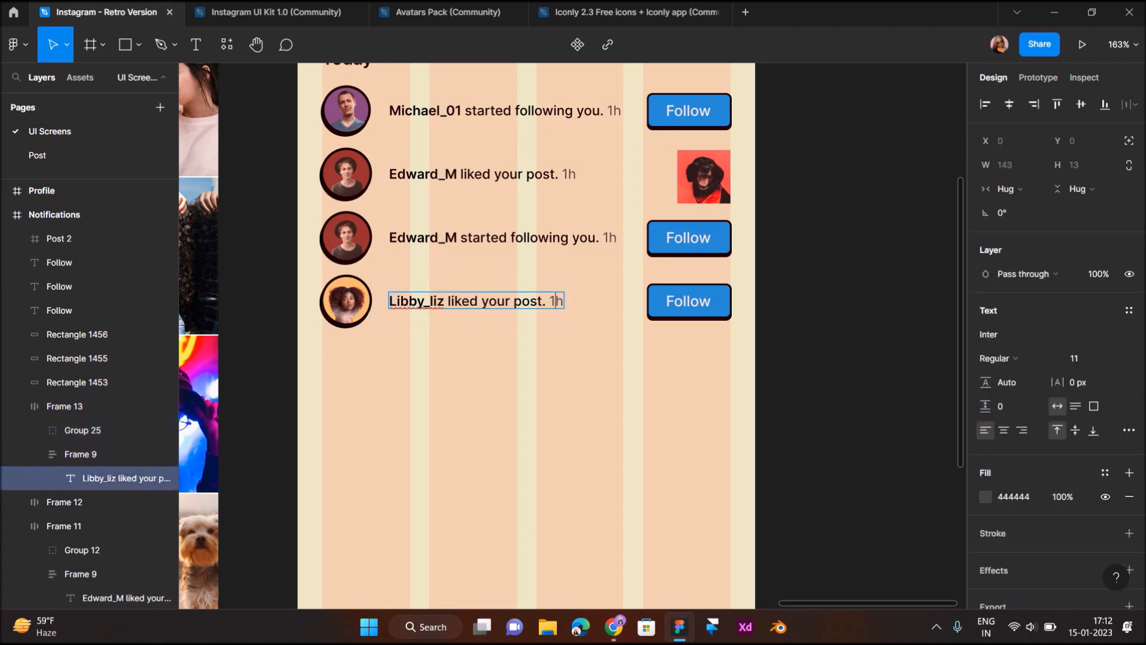
key(BackSpace)
text(2)
key(Escape)
key(Escape)
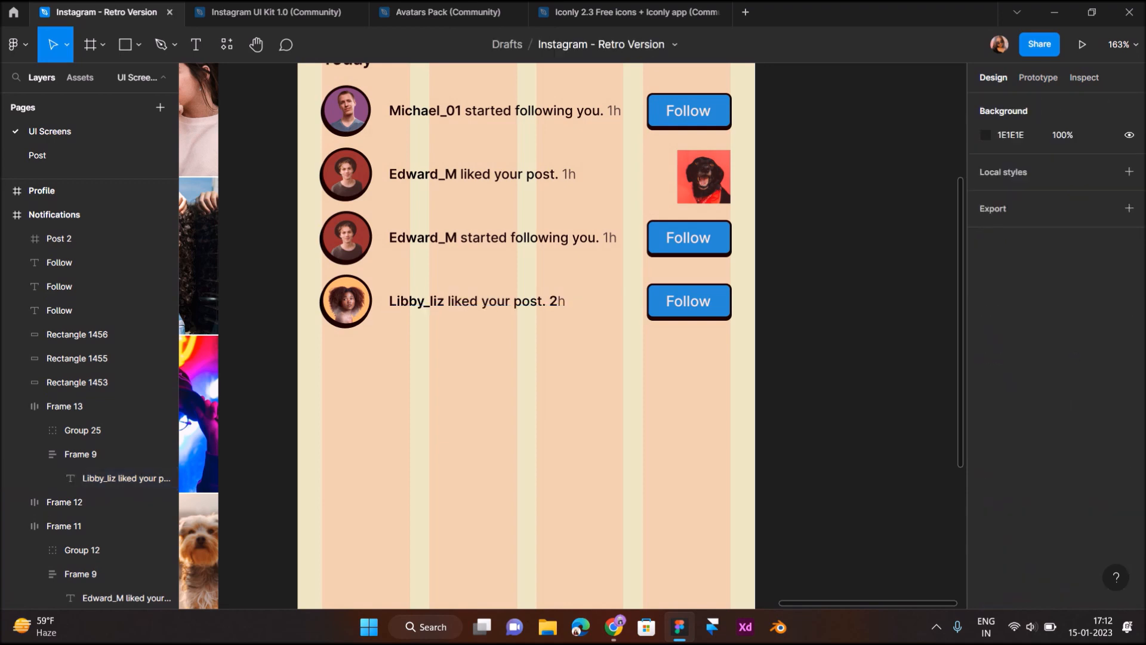
double_click(553, 299)
Make the timestamp's 2 Regular weight with the grey #444444 sampled from the canvas
click(552, 299)
scroll(551, 298, up, 3)
drag(564, 306, 548, 306)
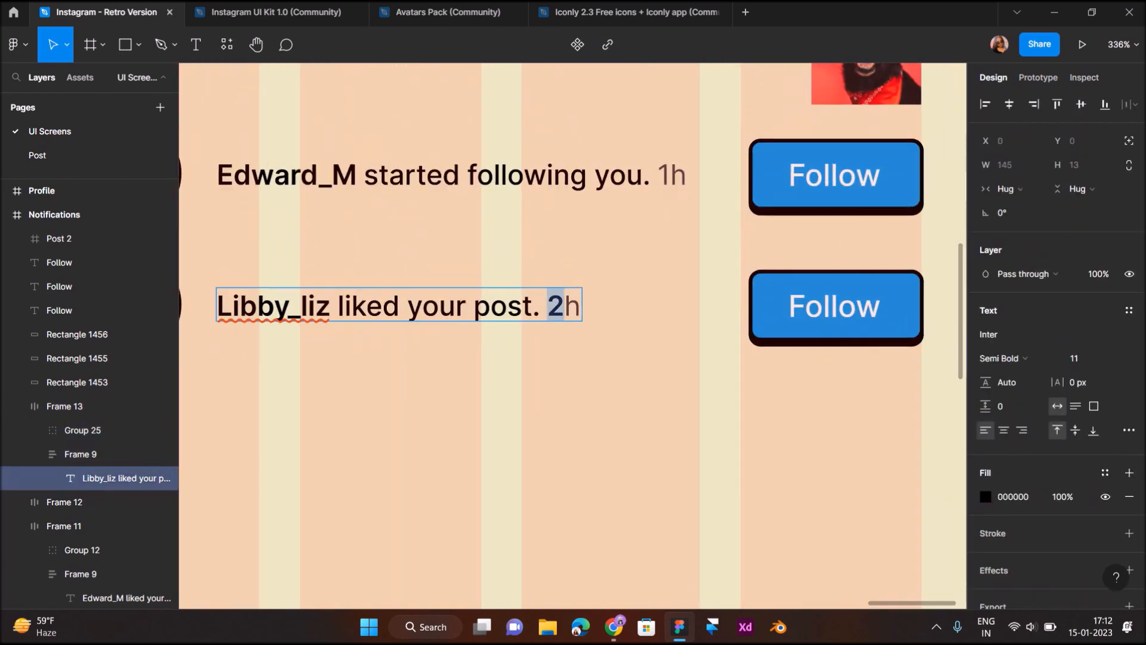
click(1014, 293)
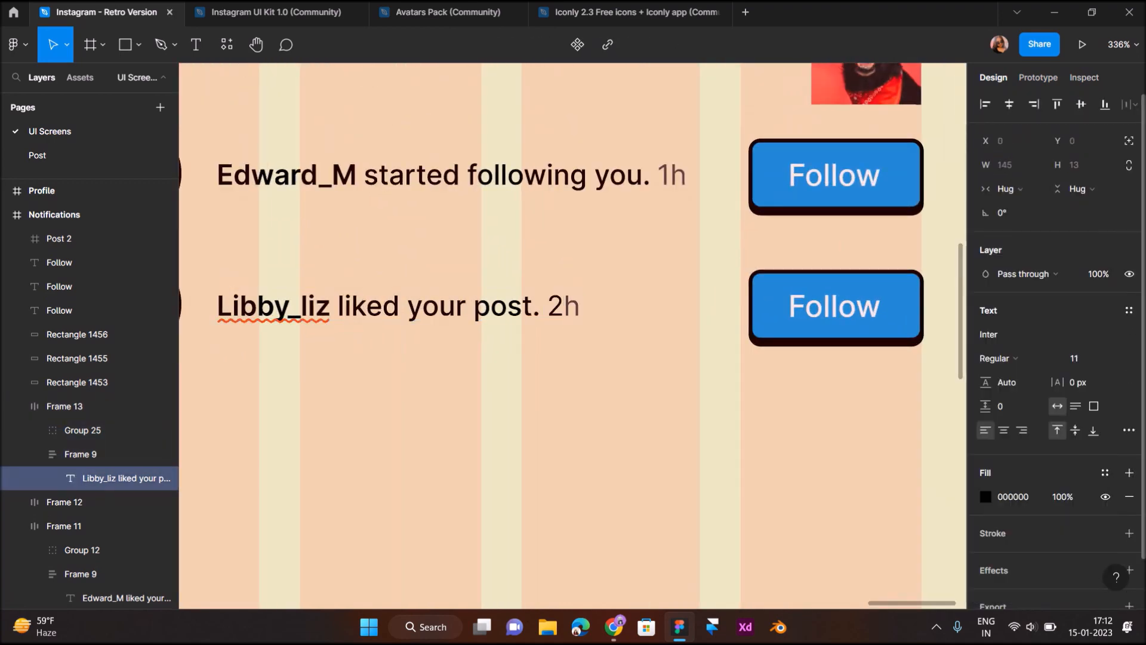
click(986, 497)
click(809, 442)
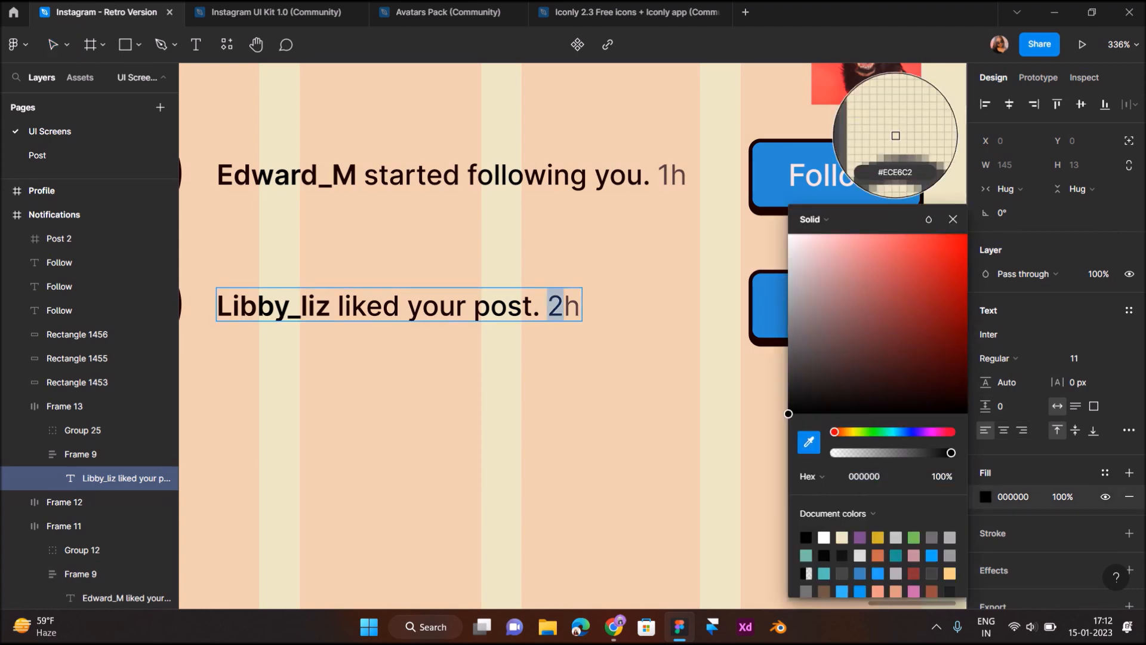
scroll(552, 300, up, 5)
click(702, 307)
scroll(702, 307, down, 5)
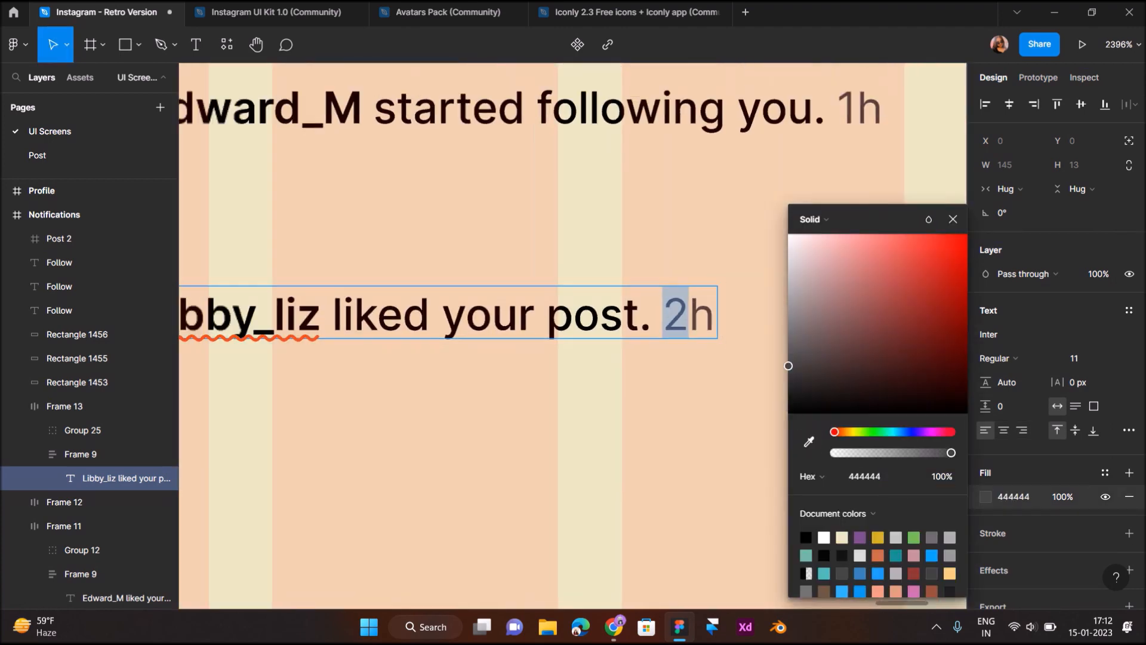
key(Escape)
key(Escape)
Delete the Follow label and its button background from the Libby_liz row
scroll(702, 307, right, 4)
click(683, 330)
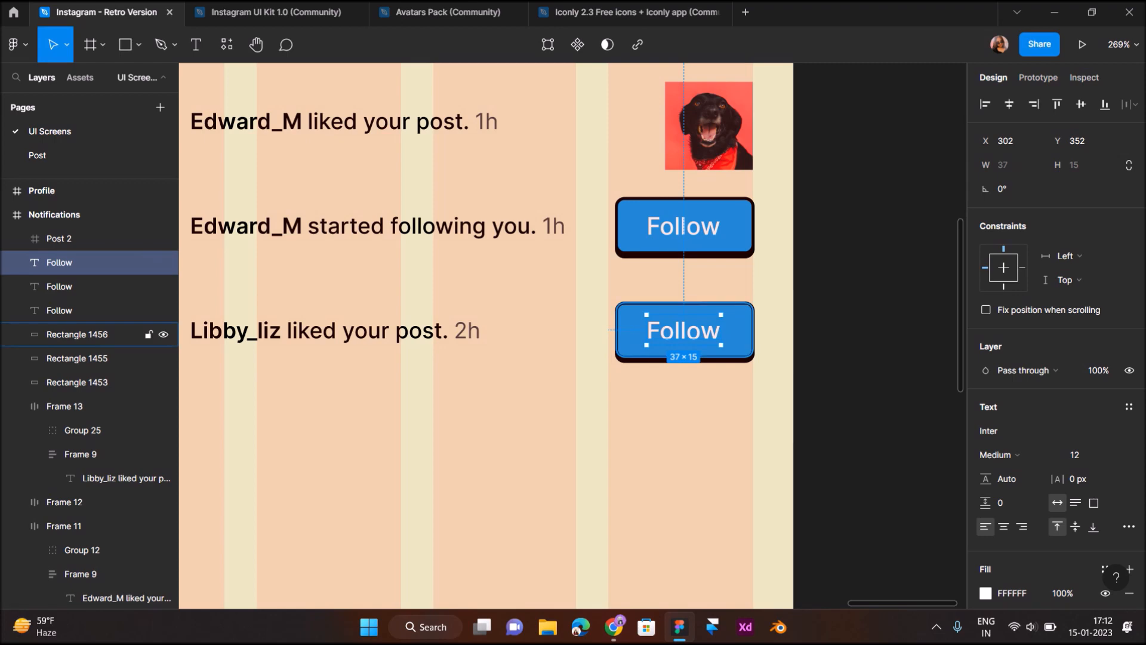
shift+click(77, 335)
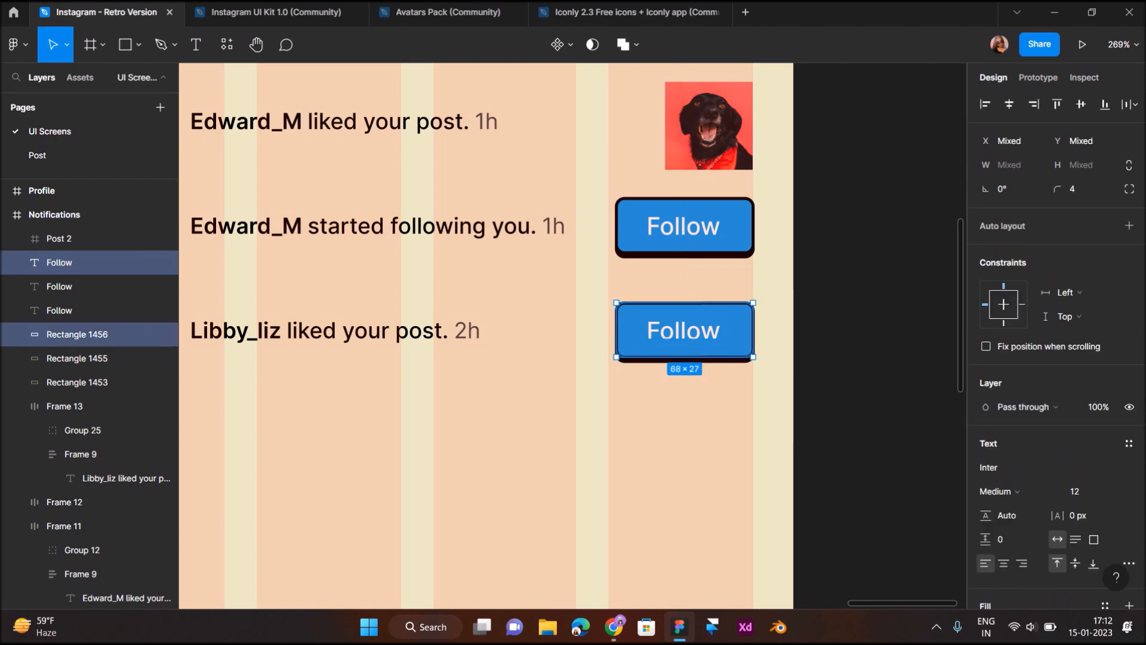
key(Delete)
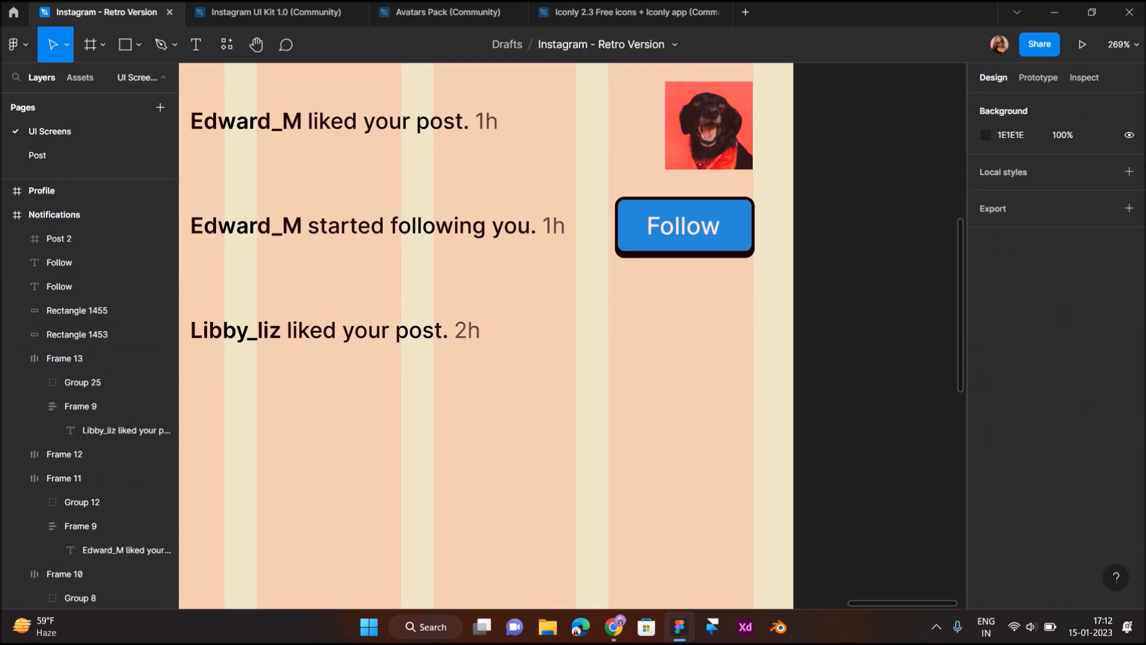
scroll(657, 334, down, 5)
Move the third photo post from the Profile grid into the Notifications screen
scroll(627, 328, left, 5)
scroll(612, 322, down, 5)
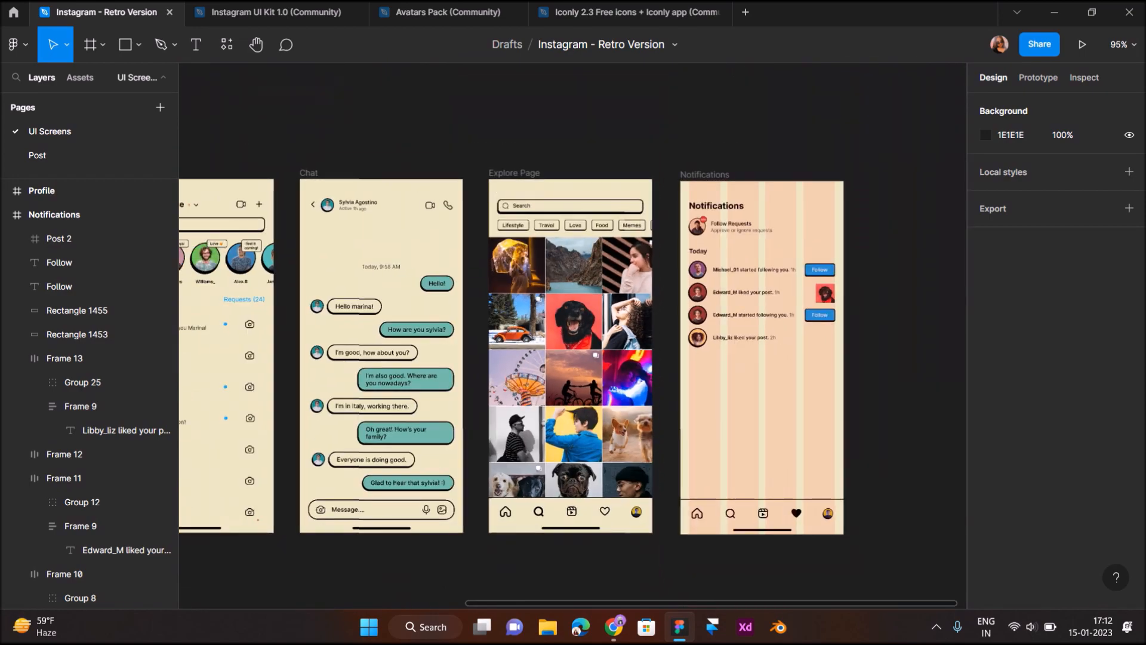
scroll(612, 323, left, 7)
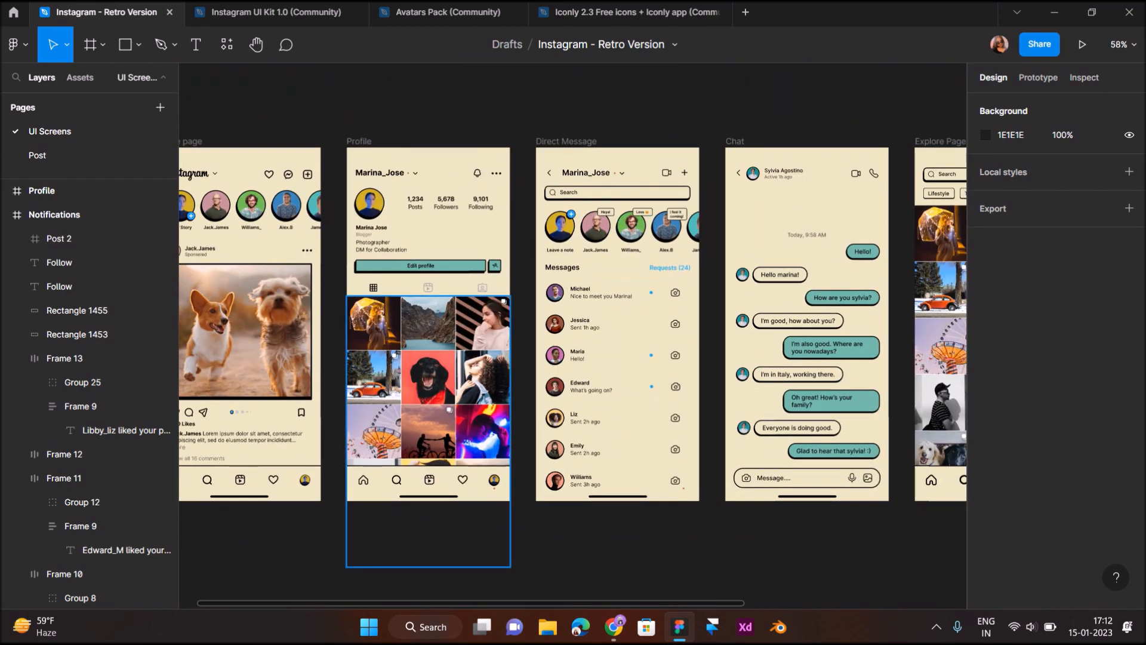
double_click(482, 323)
double_click(483, 323)
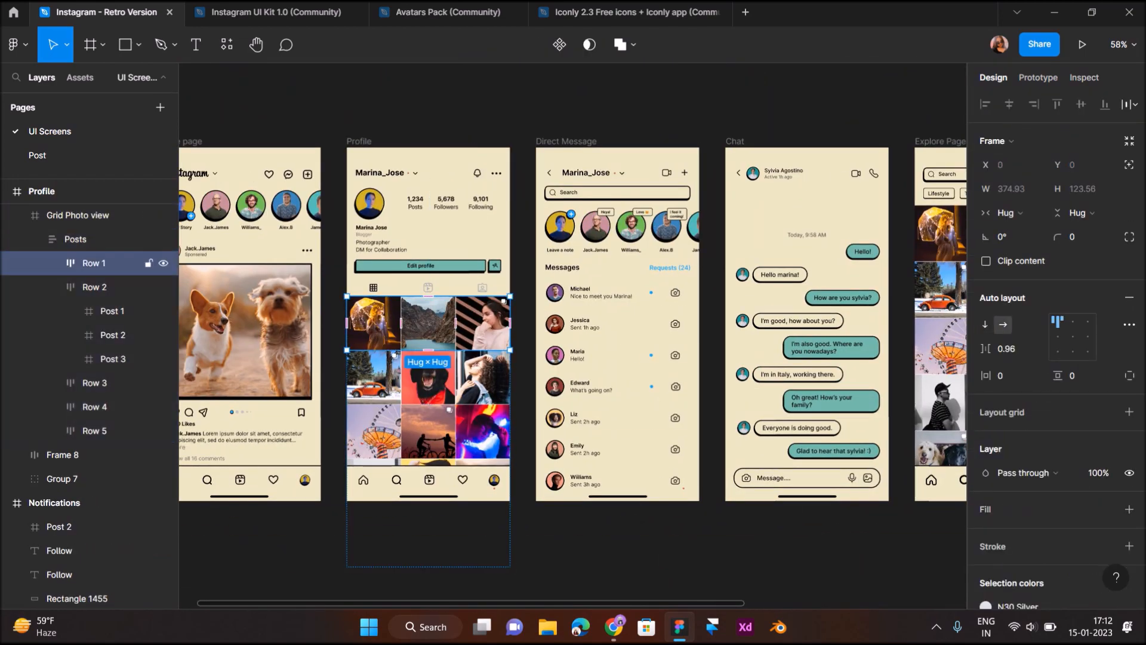
double_click(482, 323)
drag(482, 323, 597, 353)
Remove the photo's carousel icon and scale it proportionally to thumbnail size
ctrl+scroll(603, 355, up, 5)
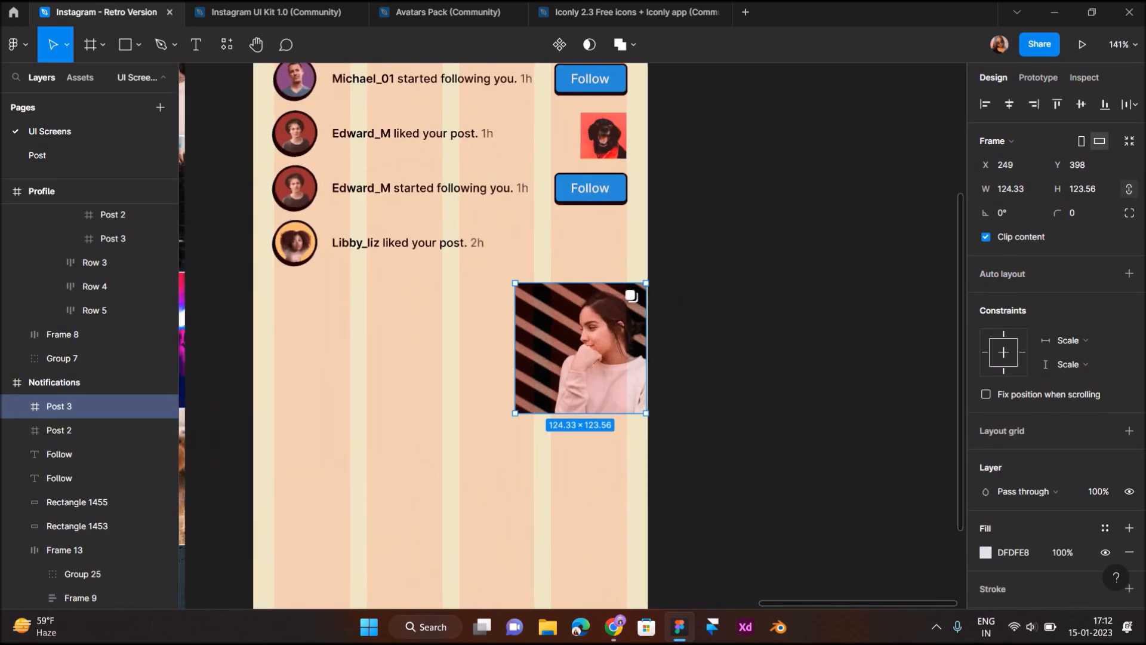
double_click(632, 296)
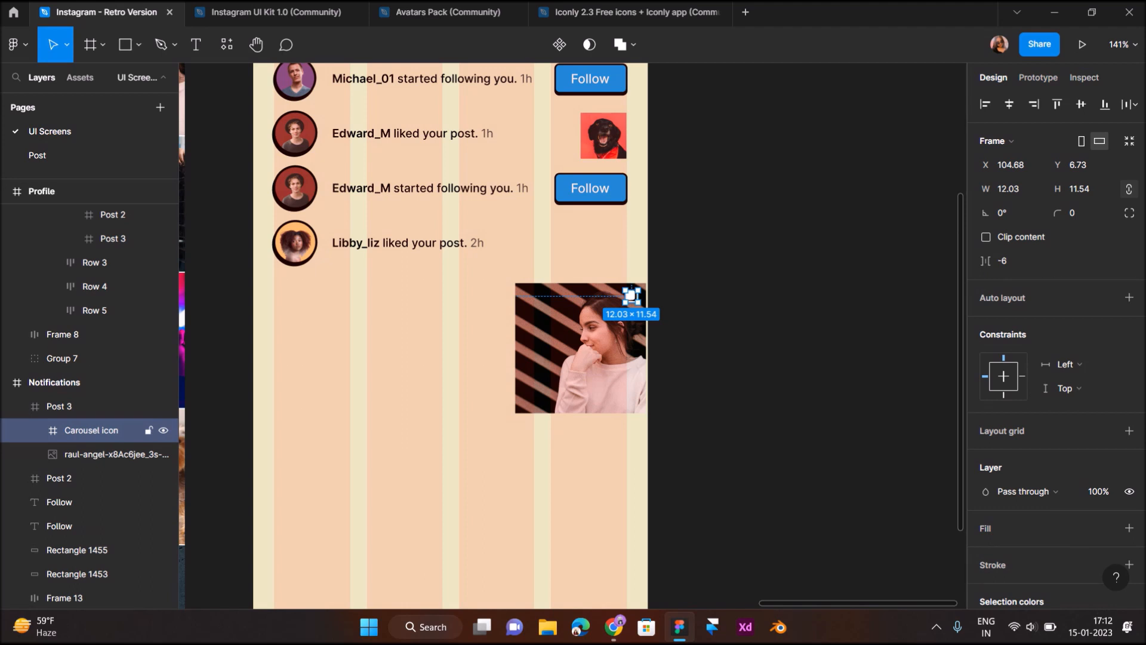
key(Delete)
click(622, 326)
key(k)
drag(647, 413, 603, 245)
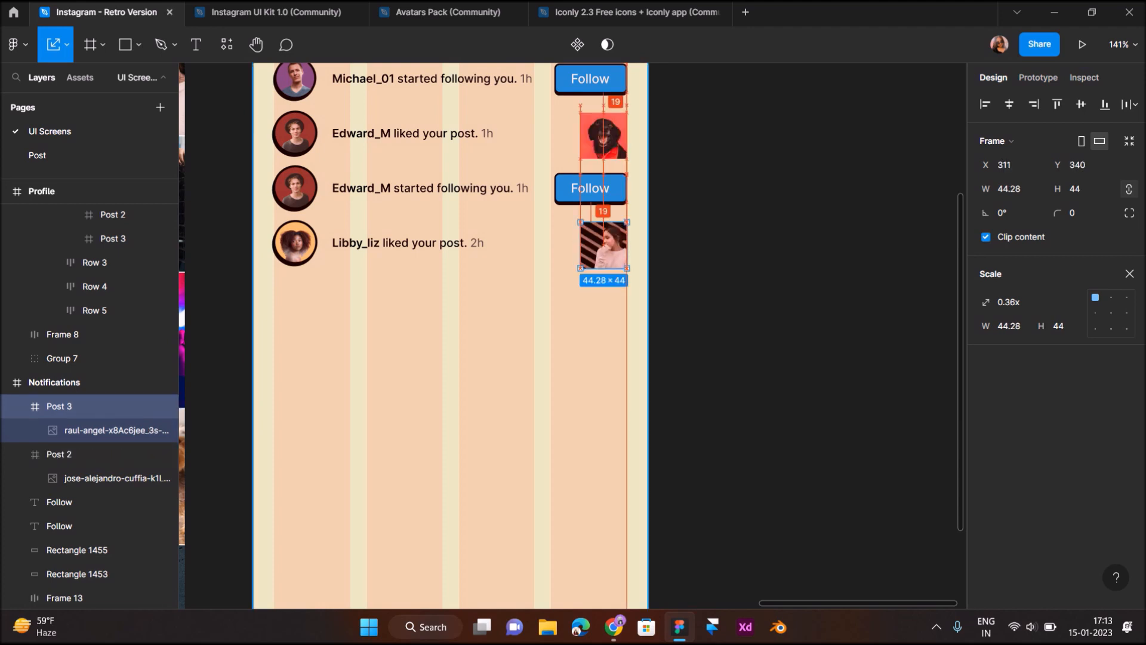
click(552, 335)
scroll(548, 338, down, 5)
scroll(526, 322, left, 2)
scroll(503, 309, up, 3)
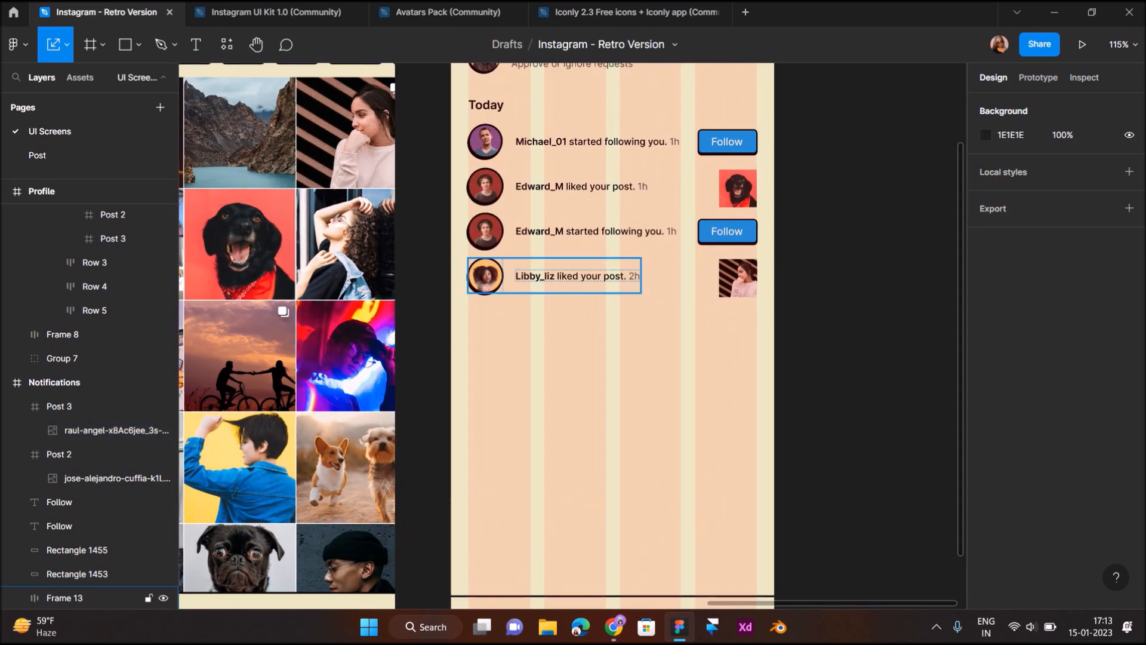
scroll(541, 340, down, 3)
scroll(540, 340, up, 2)
scroll(541, 341, up, 3)
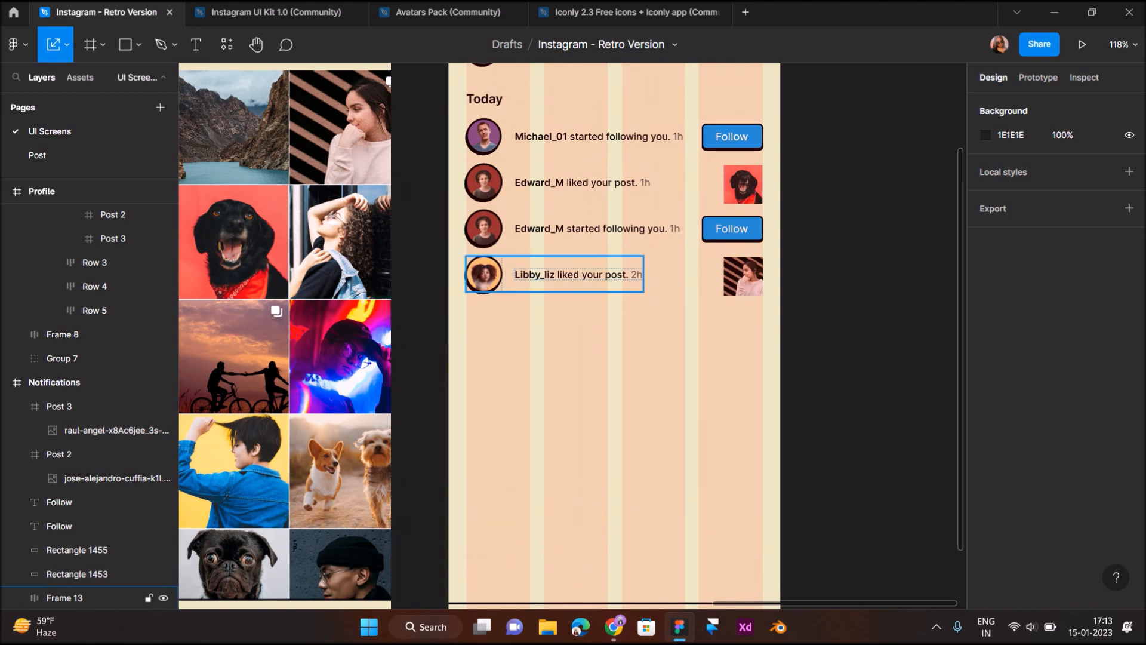
drag(452, 221, 722, 332)
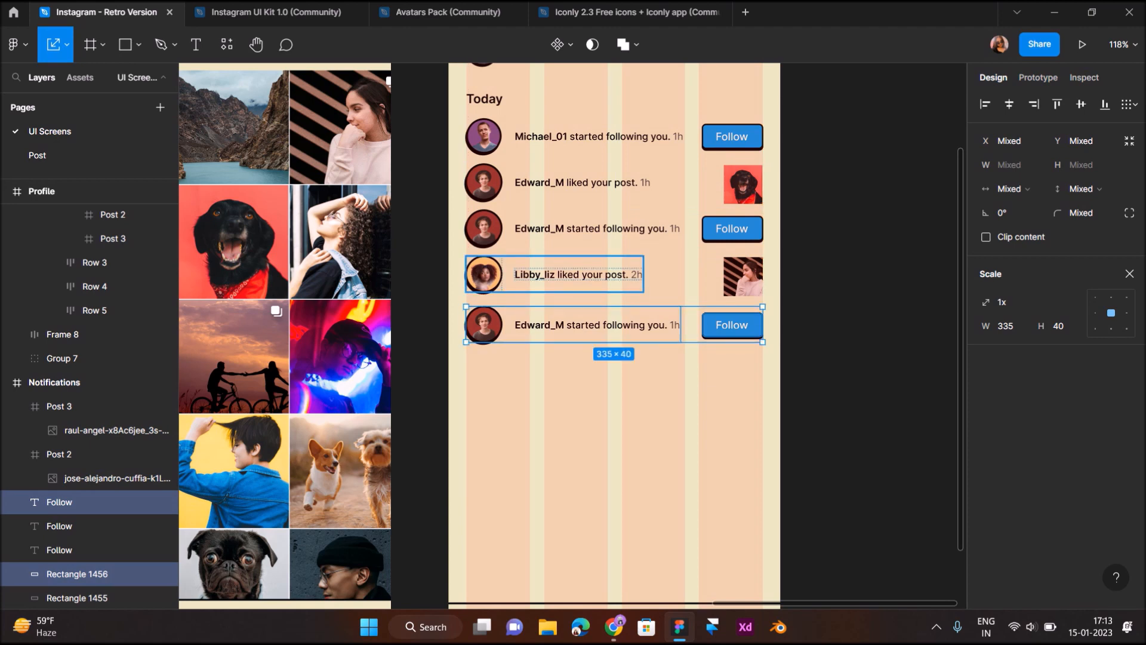
Align the duplicated Edward_M follow row evenly beneath the Libby_liz like row
click(597, 229)
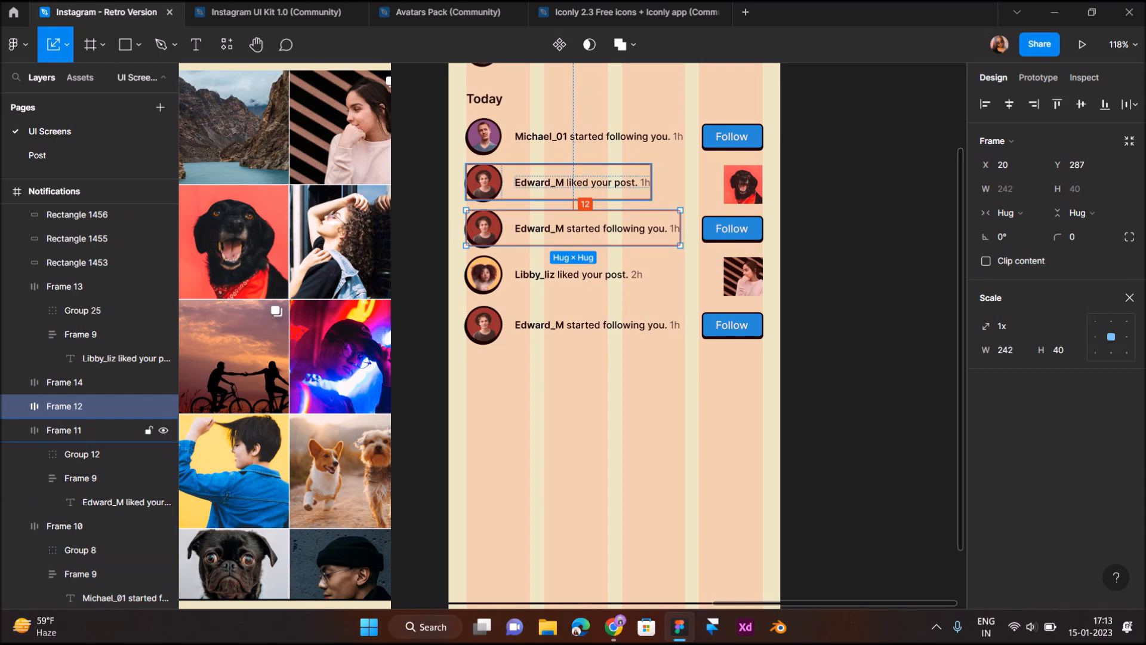
click(848, 206)
drag(760, 361, 475, 317)
key(Up)
key(Up)
key(Up)
key(Up)
key(Up)
key(Up)
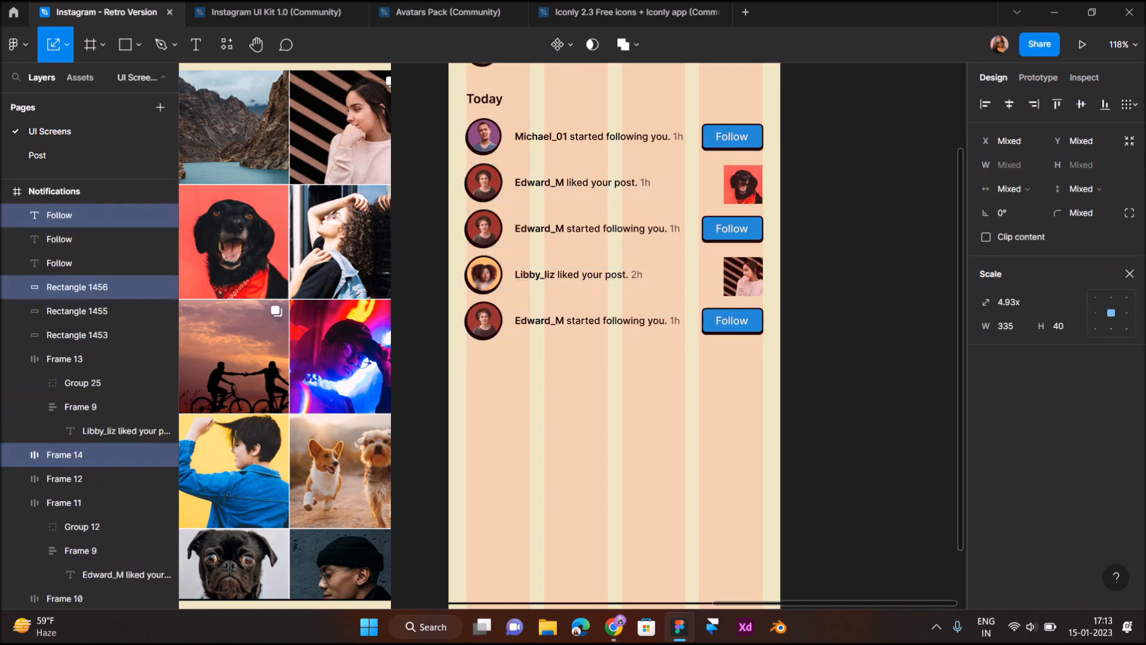
click(744, 276)
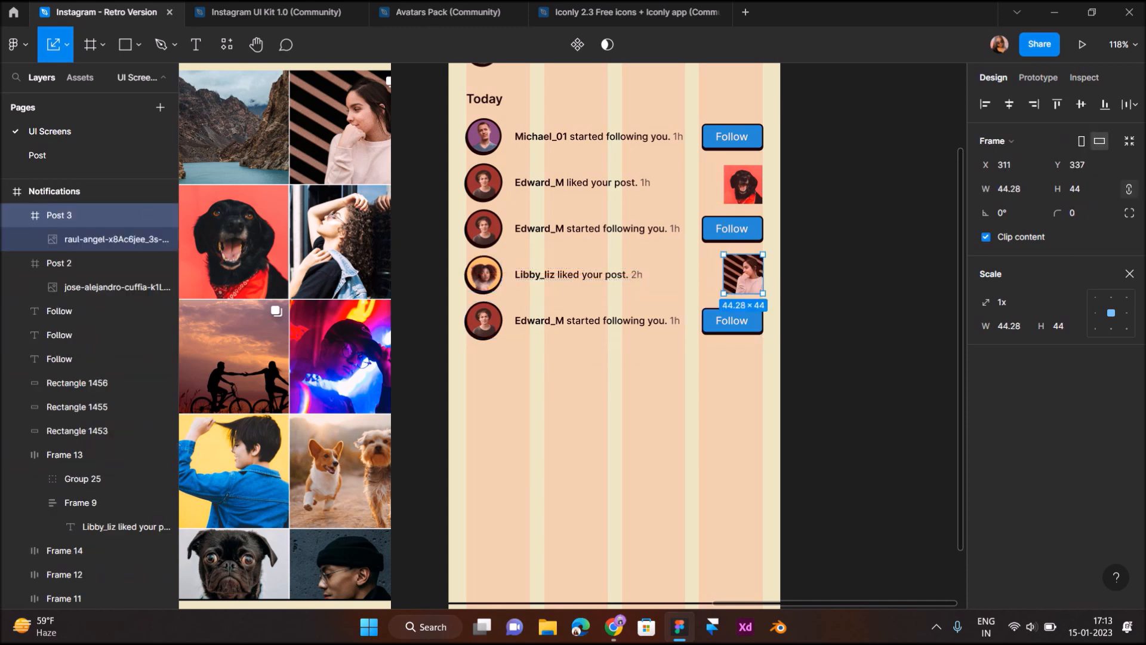
key(Escape)
Give the bottom row Libby_liz's avatar and rename Edward_M to Libby_liz
double_click(485, 276)
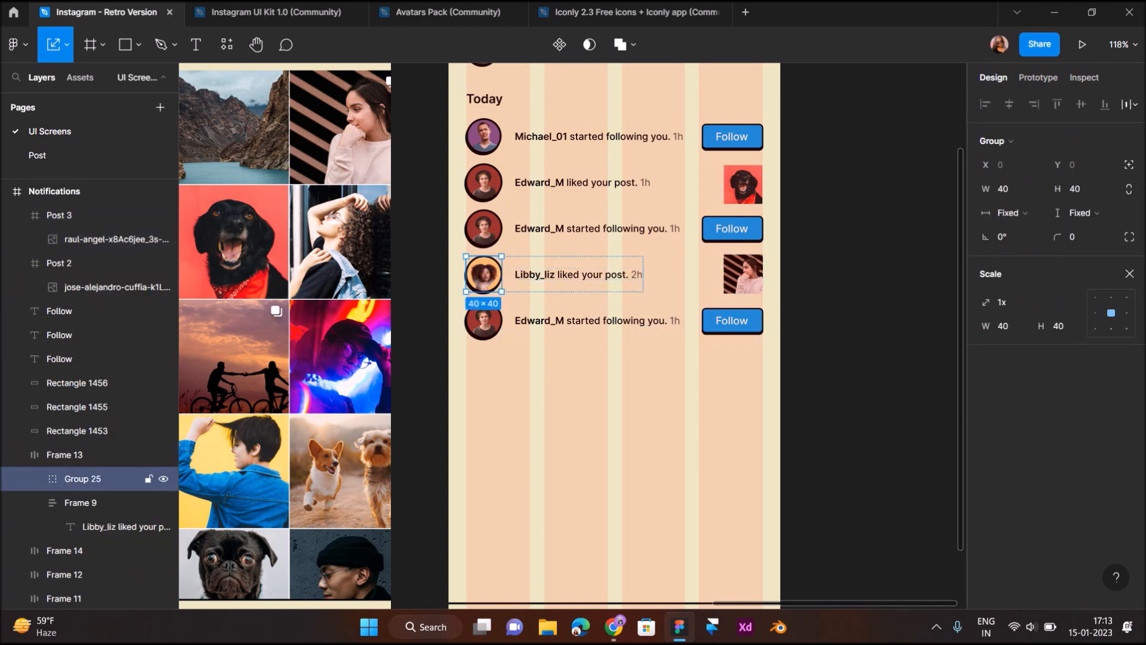
double_click(484, 322)
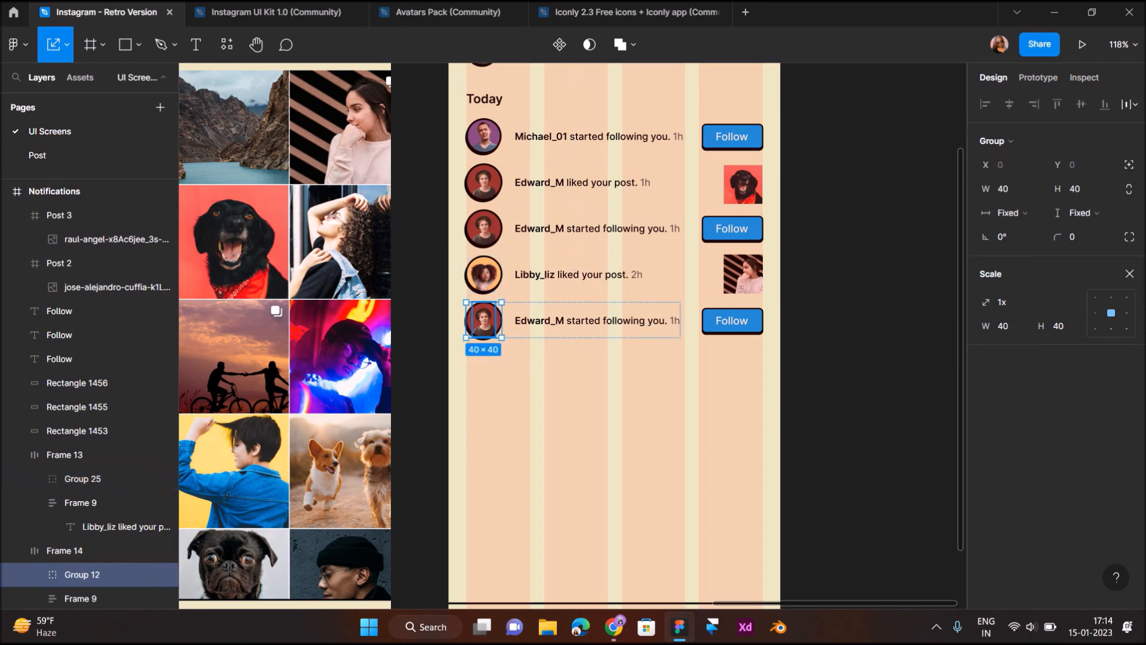
key(ctrl+shift+r)
triple_click(553, 321)
click(565, 321)
text(Libby_liz)
click(609, 385)
Change the bottom row's timestamp from 1h to 2h
scroll(609, 334, right, 1)
scroll(609, 334, up, 5)
scroll(621, 366, up, 1)
double_click(577, 366)
key(BackSpace)
text(2)
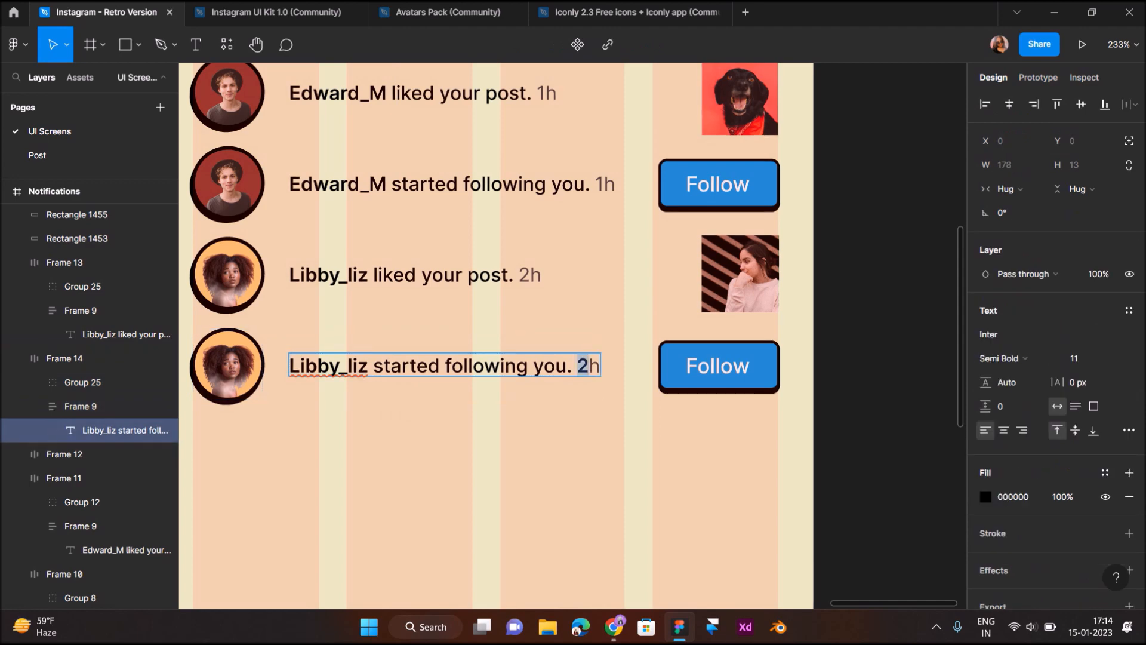
Set the 2 to Regular weight with the same grey #444444 as the h
click(1004, 358)
click(1015, 292)
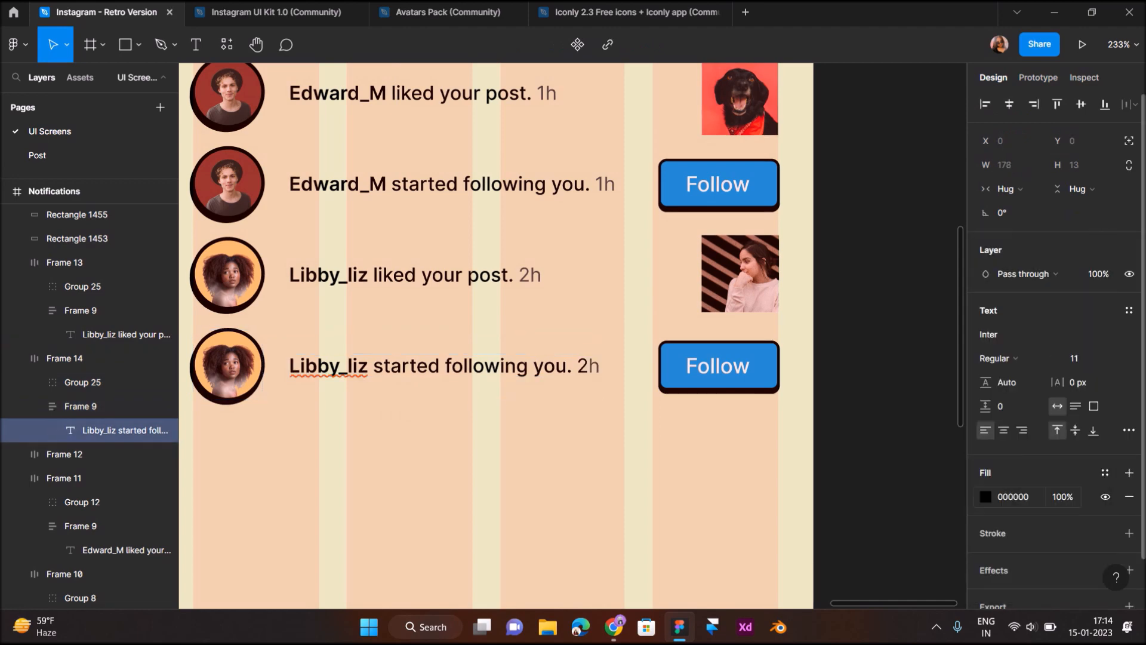
click(986, 496)
click(809, 442)
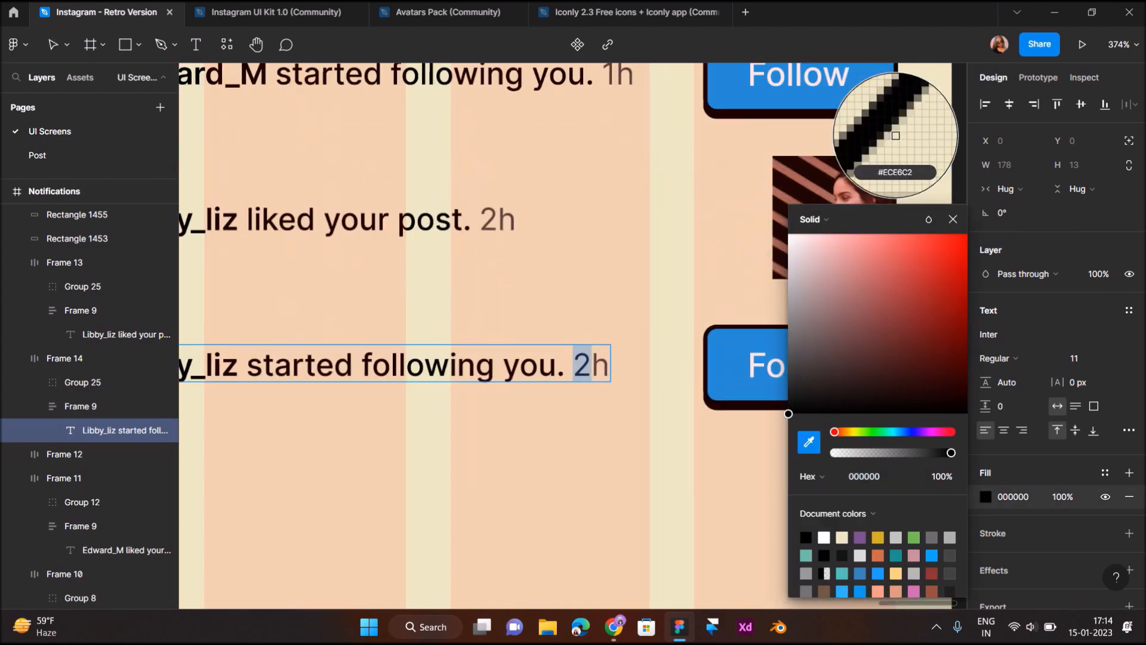
scroll(584, 365, up, 8)
click(683, 323)
scroll(683, 323, down, 10)
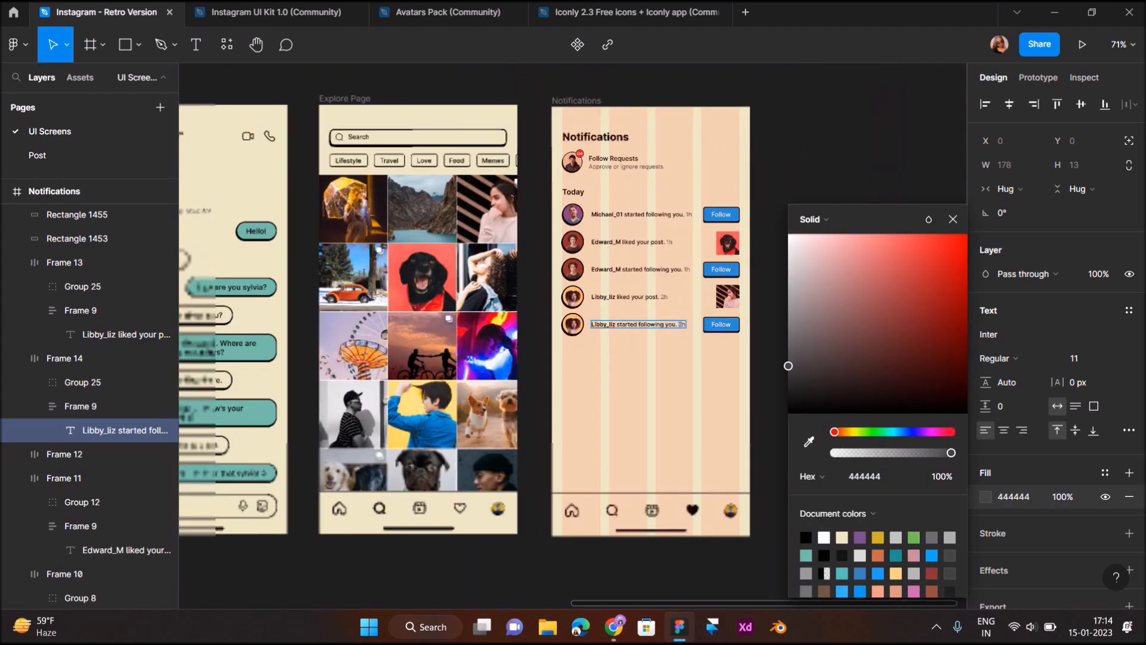
click(670, 360)
scroll(671, 360, up, 5)
scroll(671, 359, left, 2)
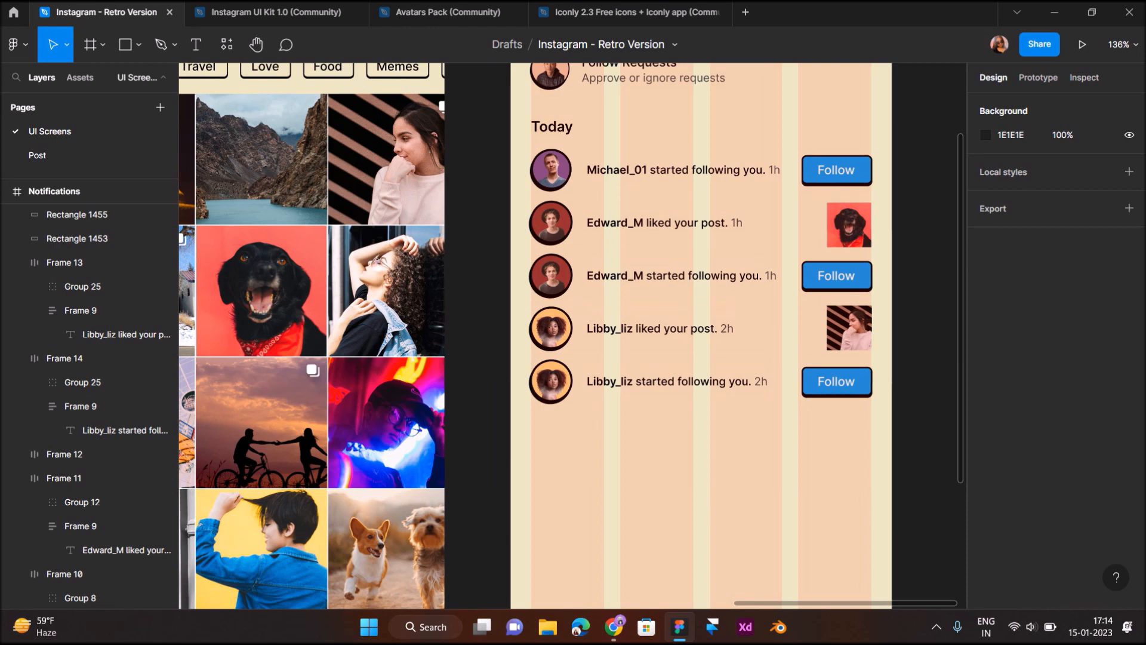
Copy the Edward_M follow row with its button below the Libby_liz rows, evenly spaced
click(674, 277)
shift+click(836, 276)
shift+click(862, 278)
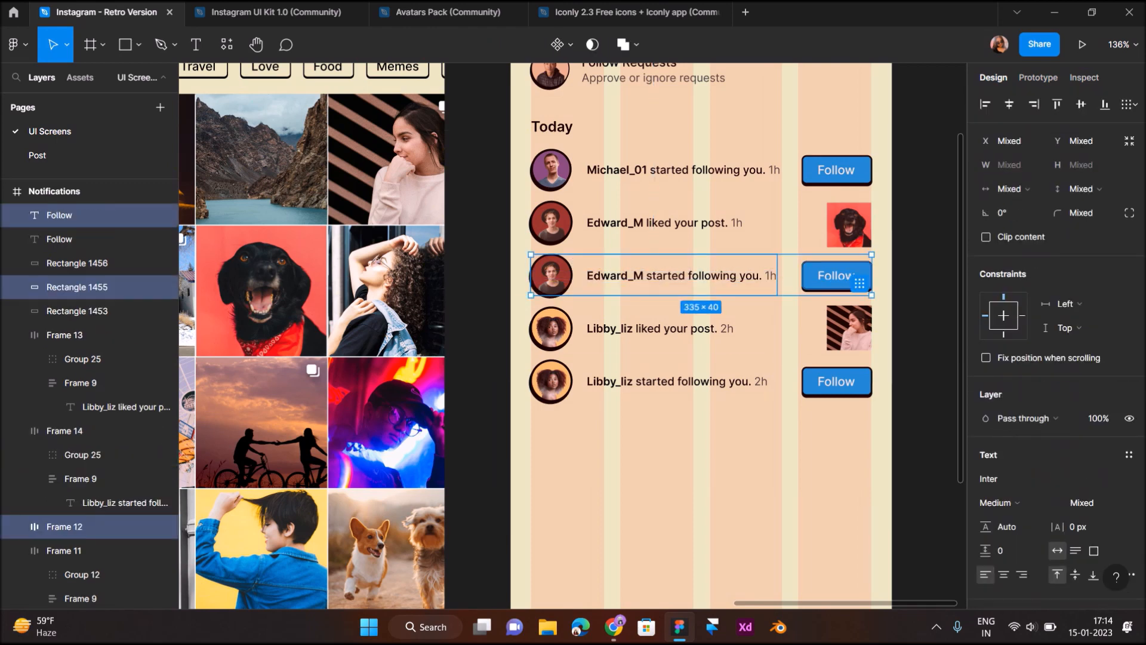
drag(862, 278, 861, 435)
key(Down)
key(Down)
key(alt)
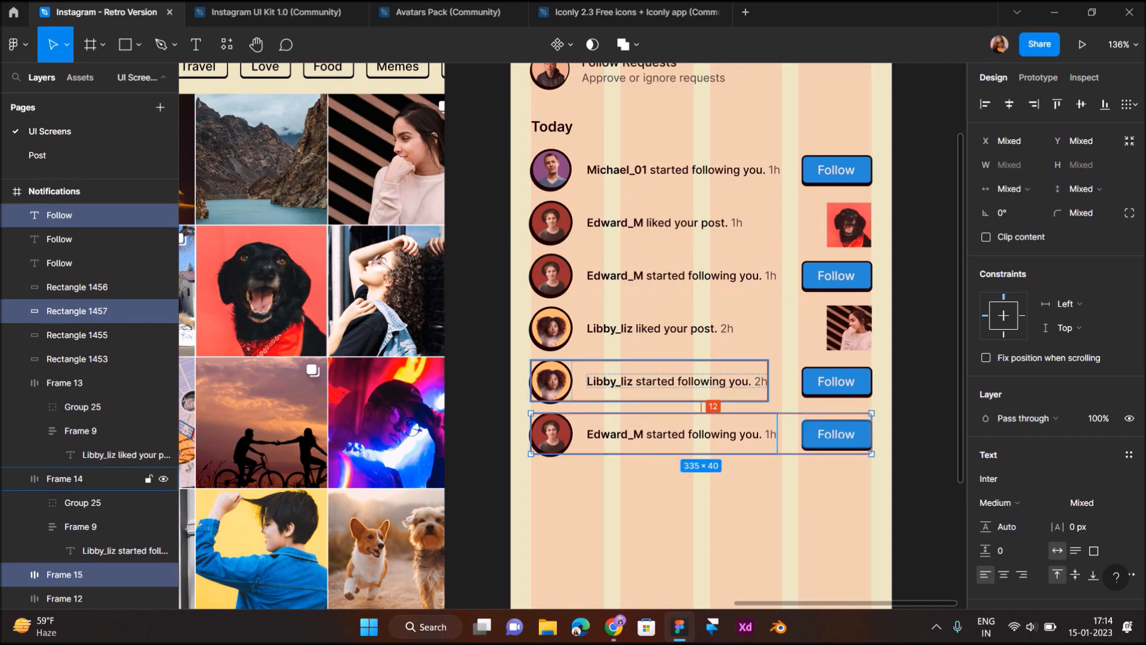
click(578, 435)
Give the new bottom row the Williams avatar from the Direct Message list
scroll(578, 434, left, 15)
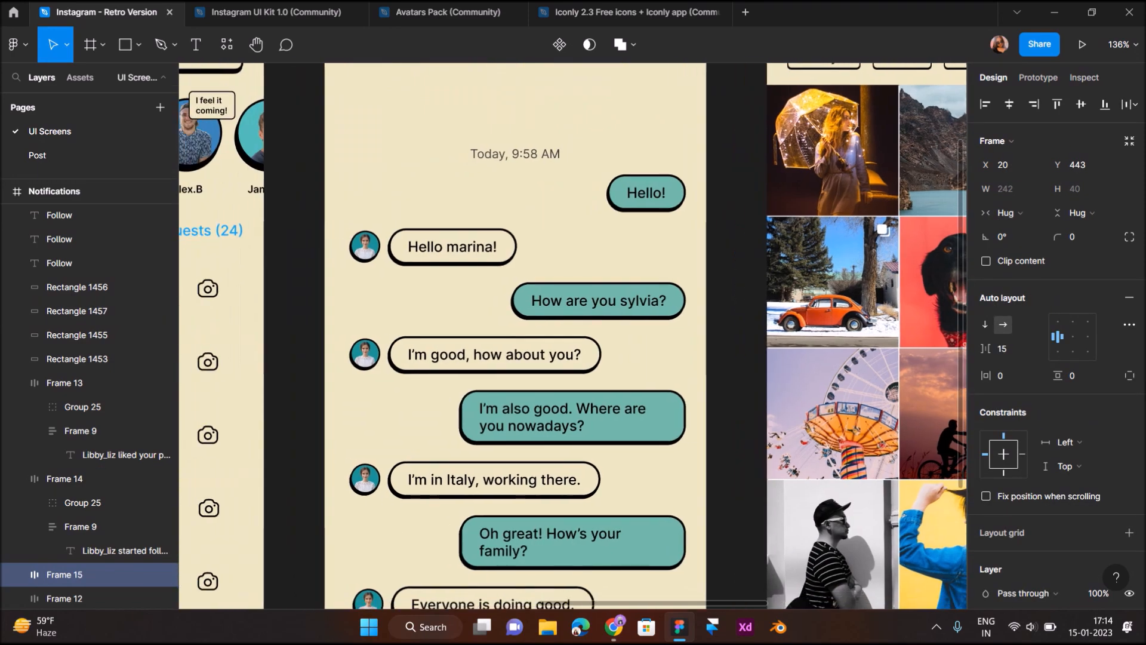
scroll(578, 434, down, 3)
double_click(278, 518)
double_click(278, 518)
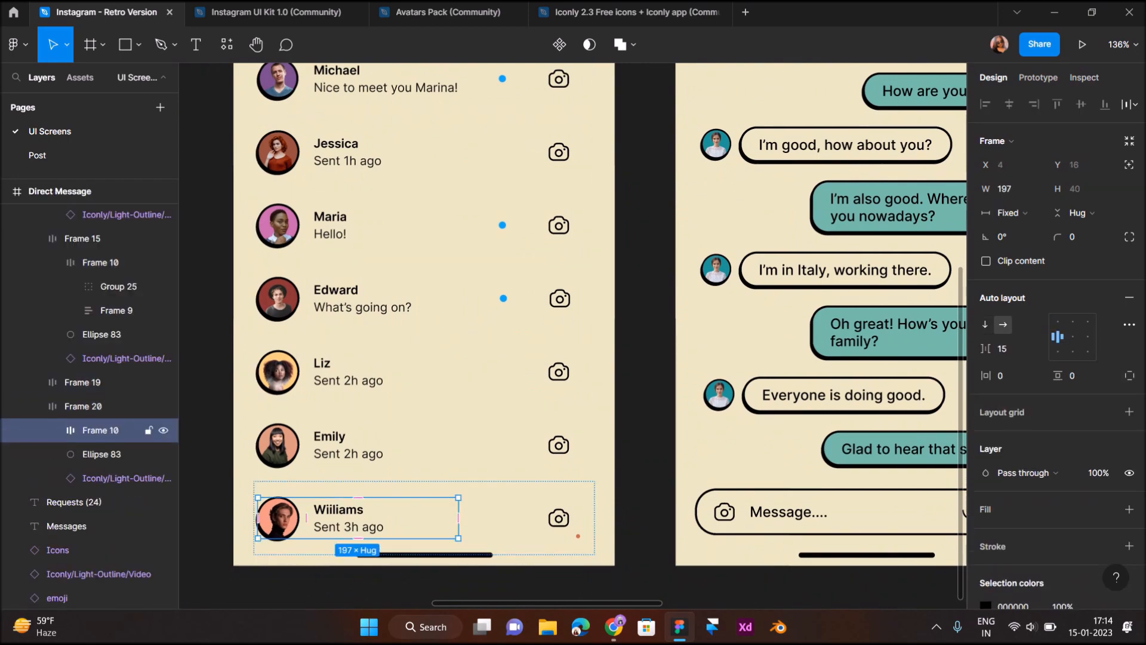
double_click(278, 518)
scroll(573, 316, right, 15)
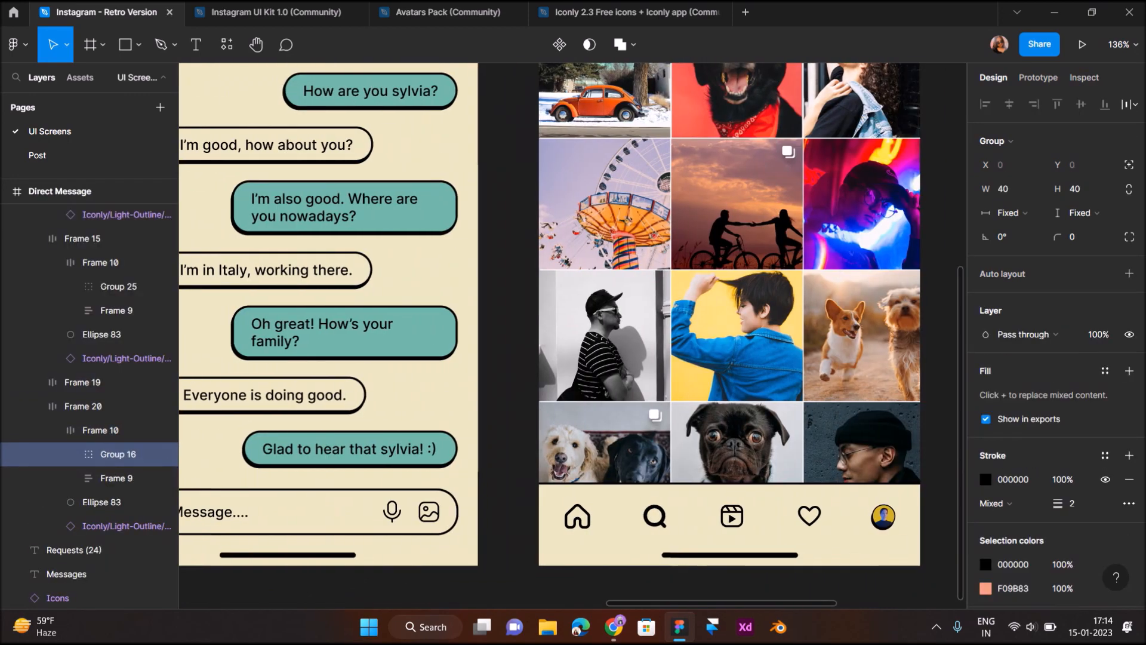
click(551, 215)
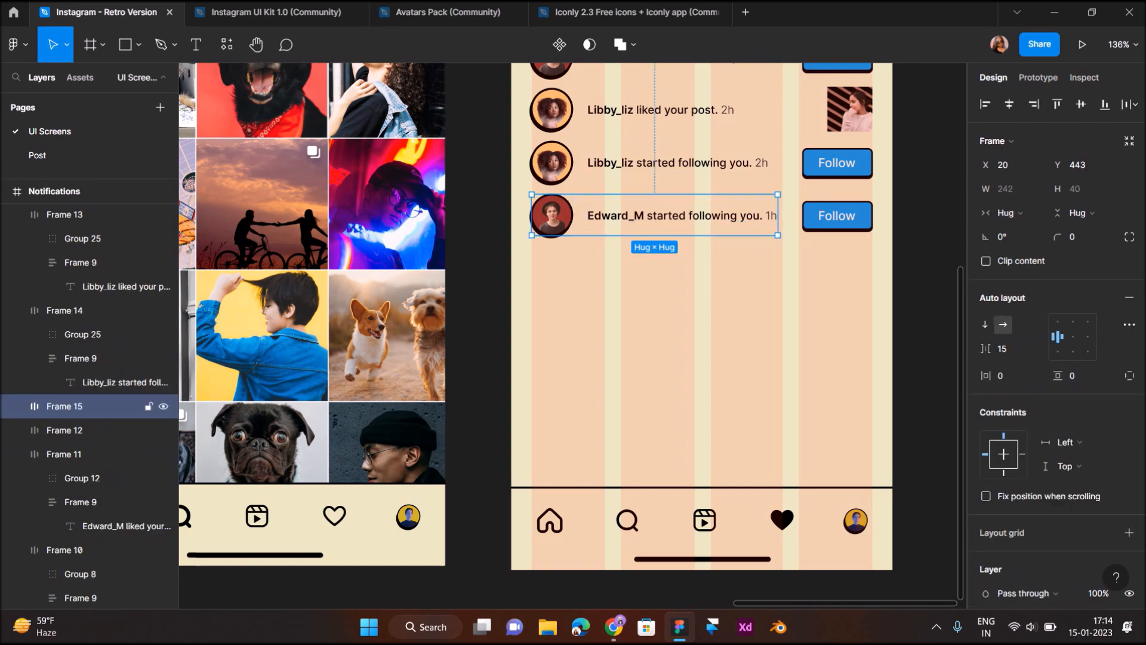
double_click(551, 215)
click(618, 286)
scroll(618, 286, up, 2)
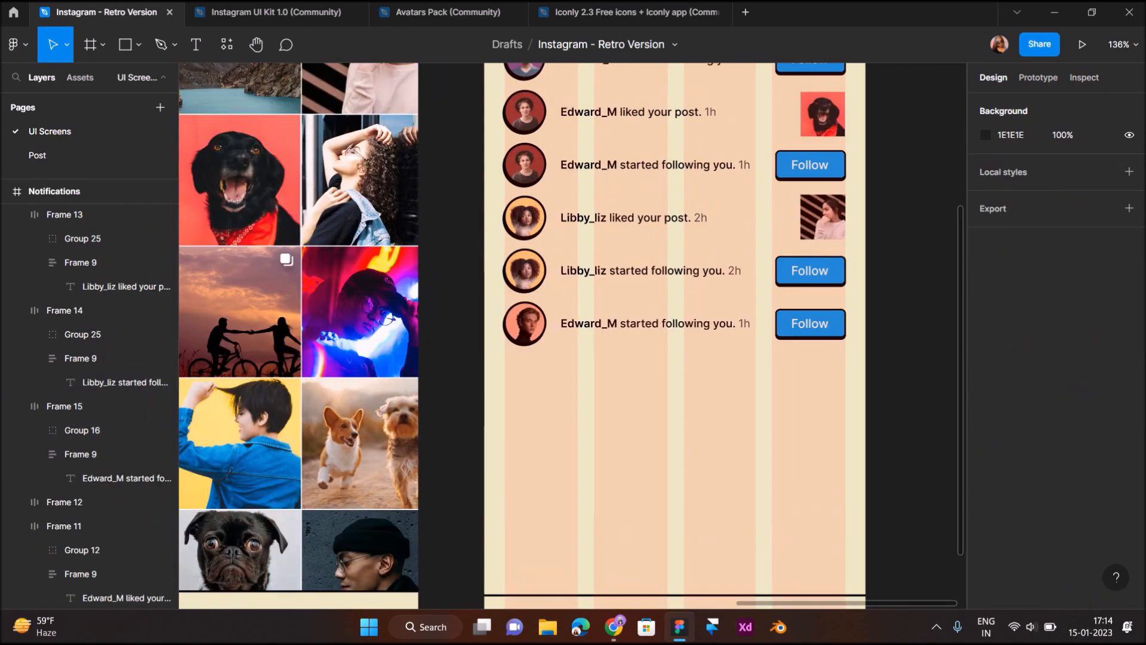
scroll(618, 284, up, 3)
double_click(591, 343)
Change the bottom row's text to 'Williams_K requested to follow you.', wrapping after 'requested'
double_click(592, 343)
double_click(591, 343)
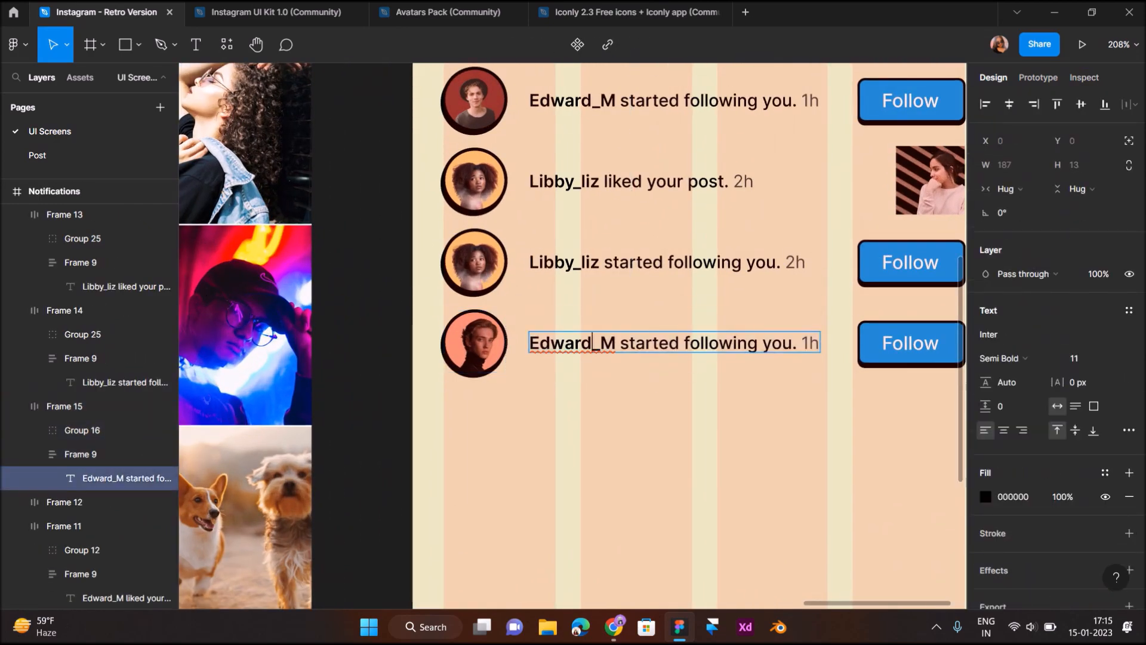
double_click(592, 343)
text(Williams_)
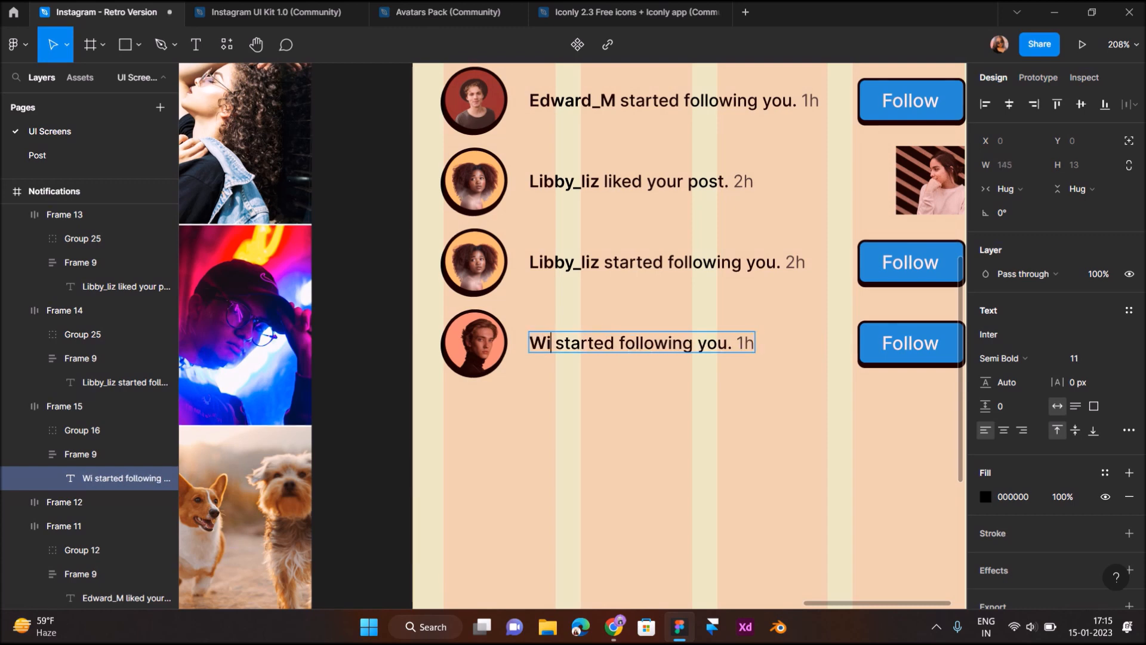
text(K)
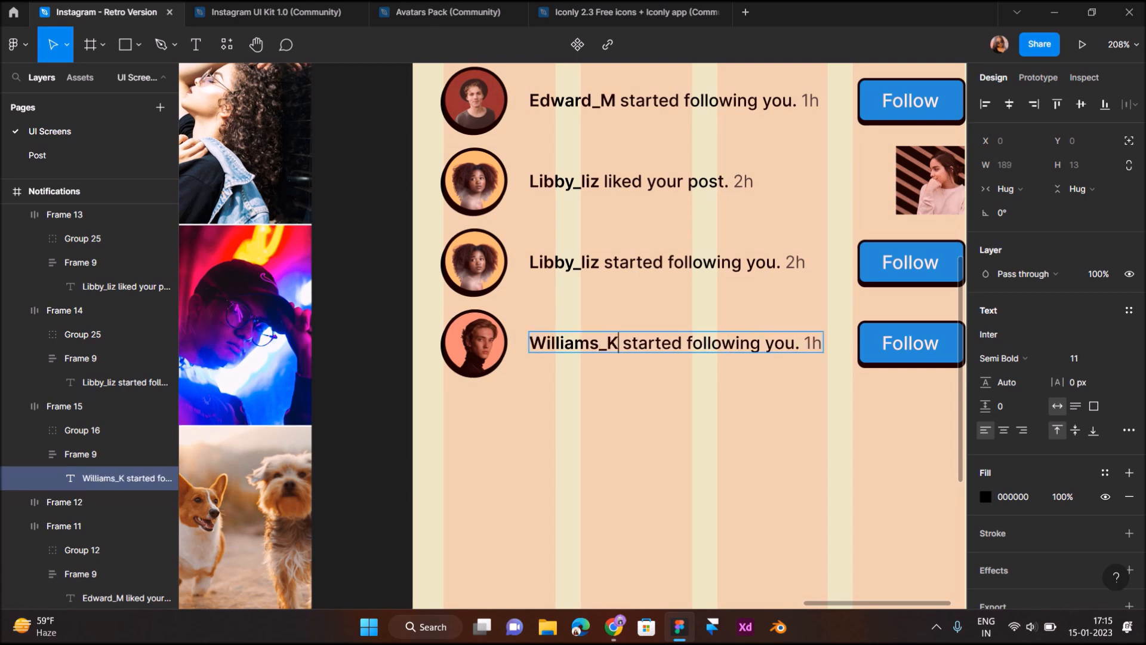
drag(623, 342, 775, 343)
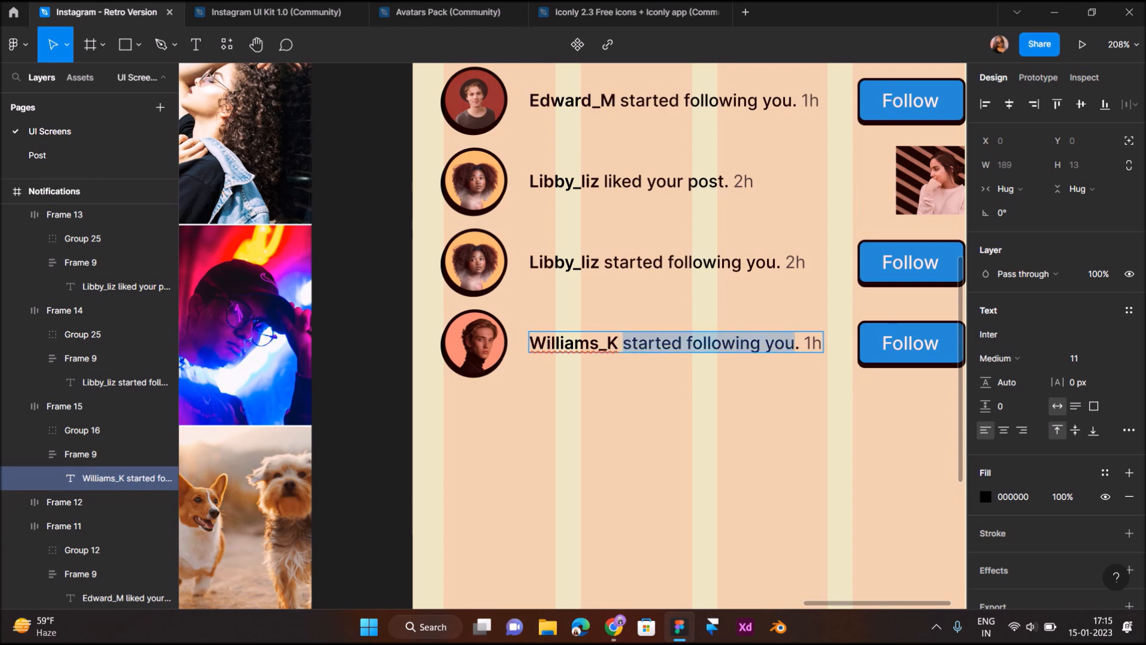
text(req)
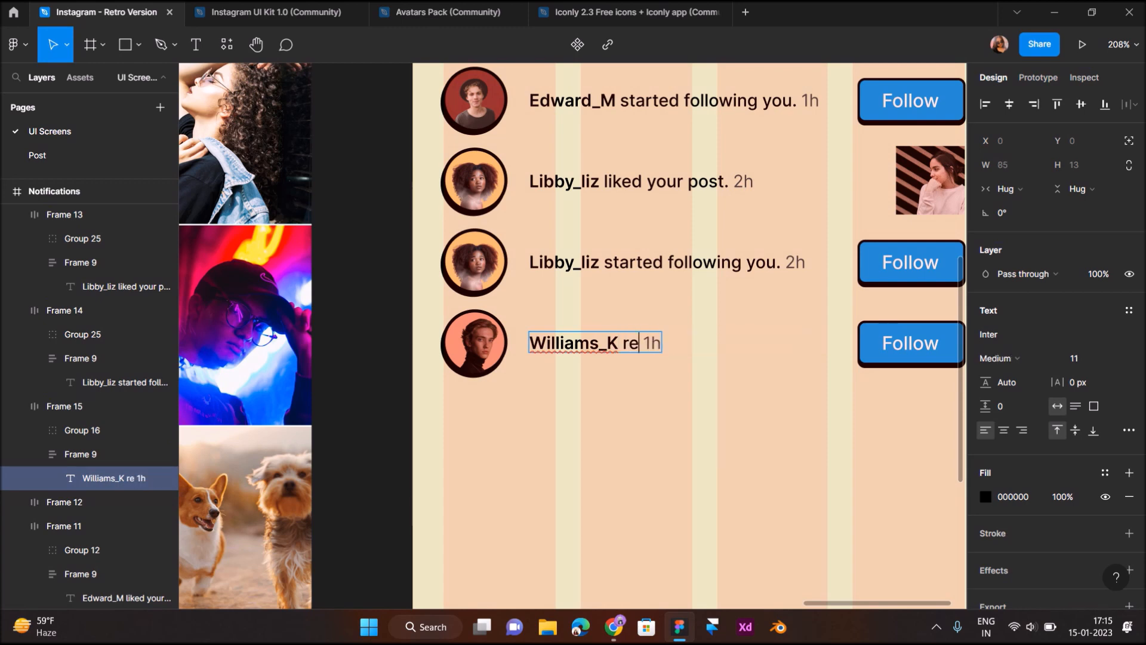
text(uested to follow)
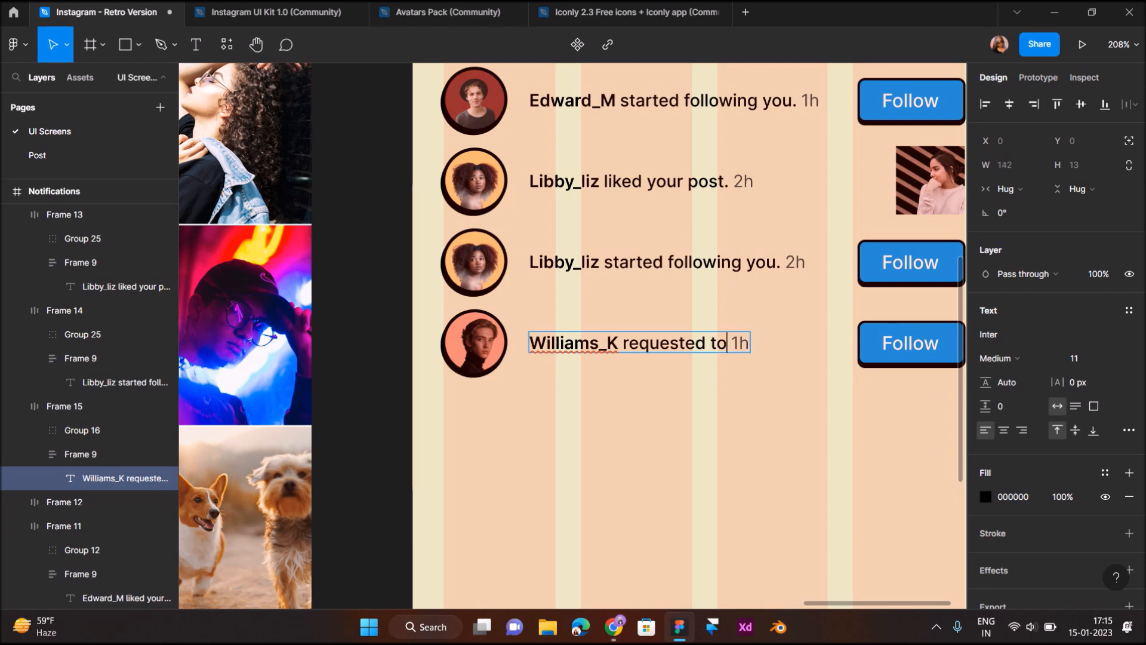
text( you.)
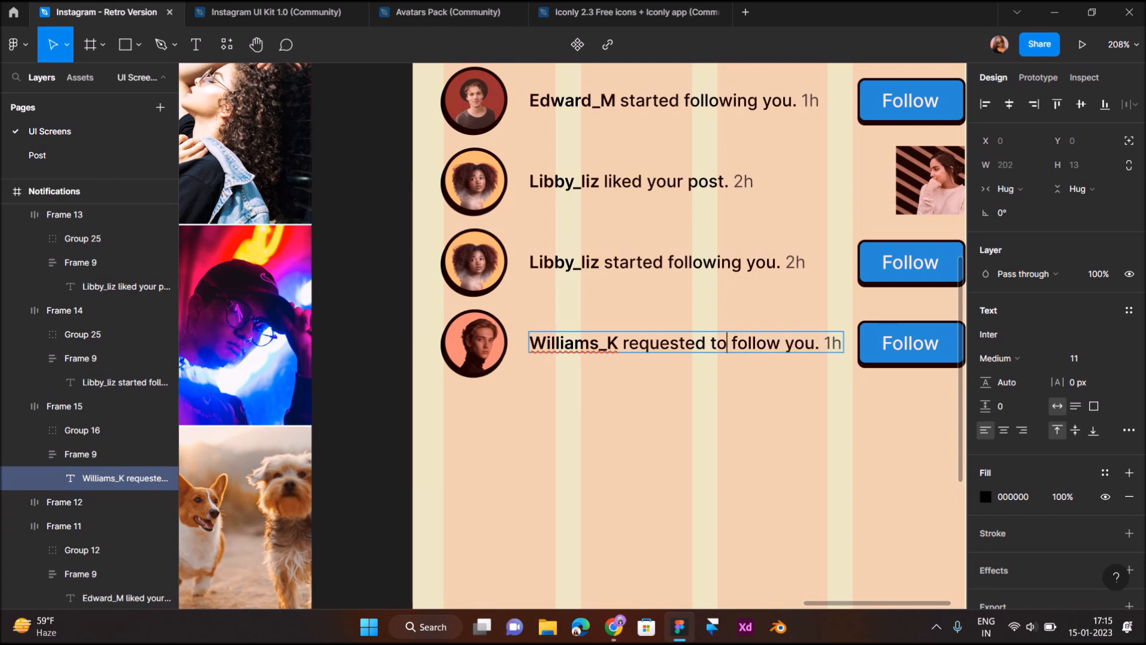
key(Return)
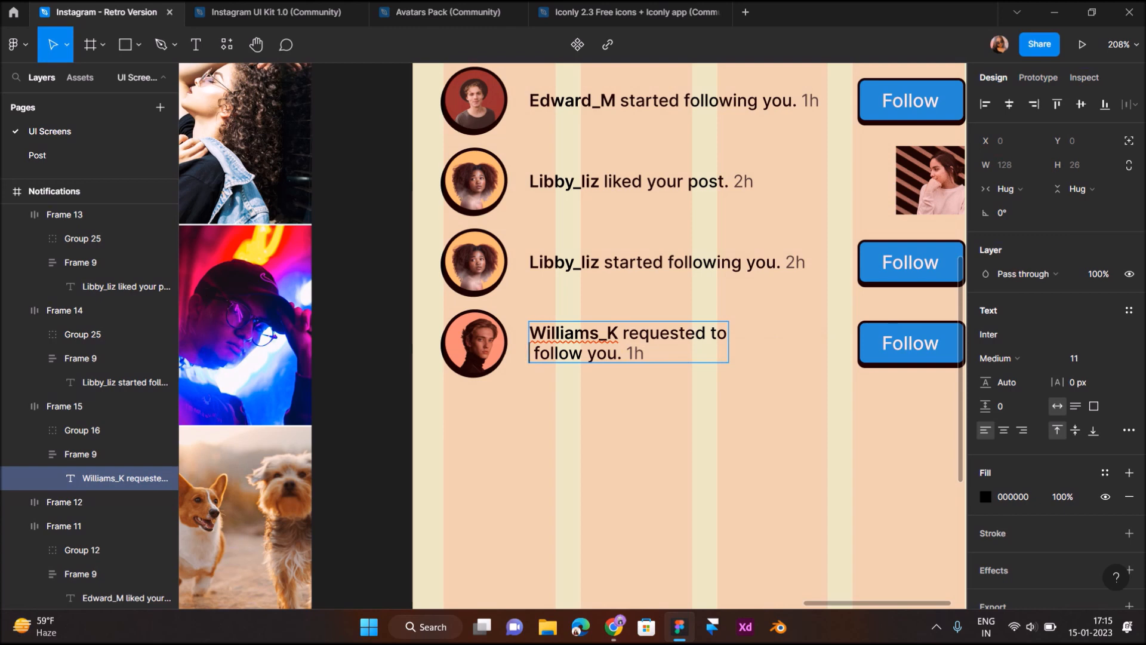
key(BackSpace)
key(Escape)
scroll(572, 336, right, 1)
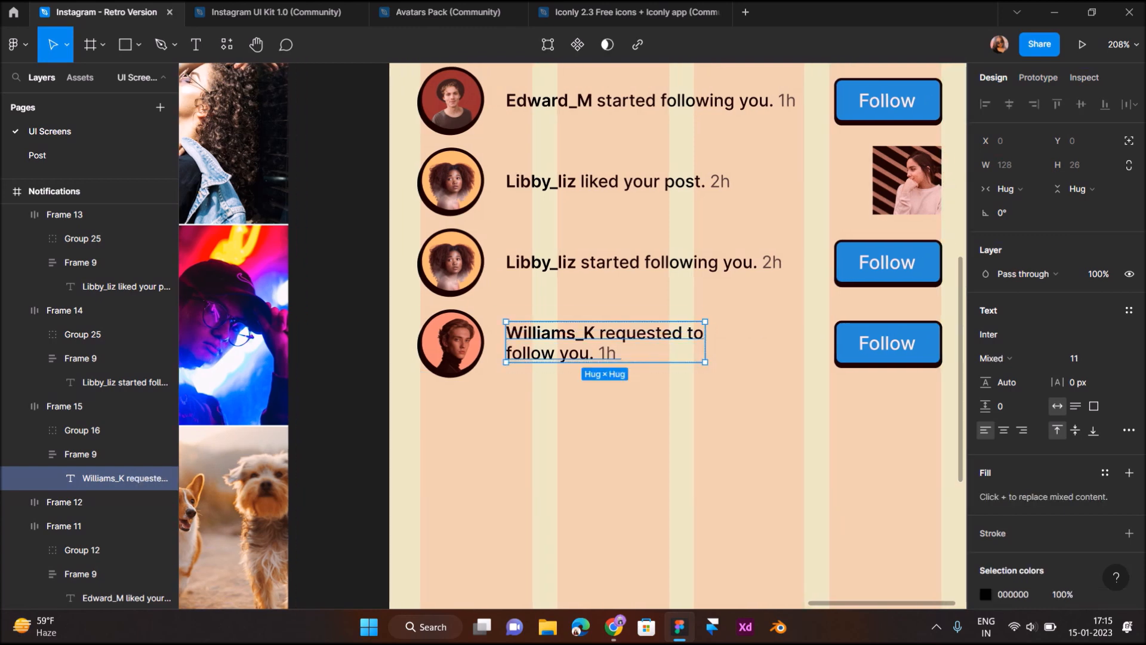
key(Escape)
click(604, 343)
double_click(604, 343)
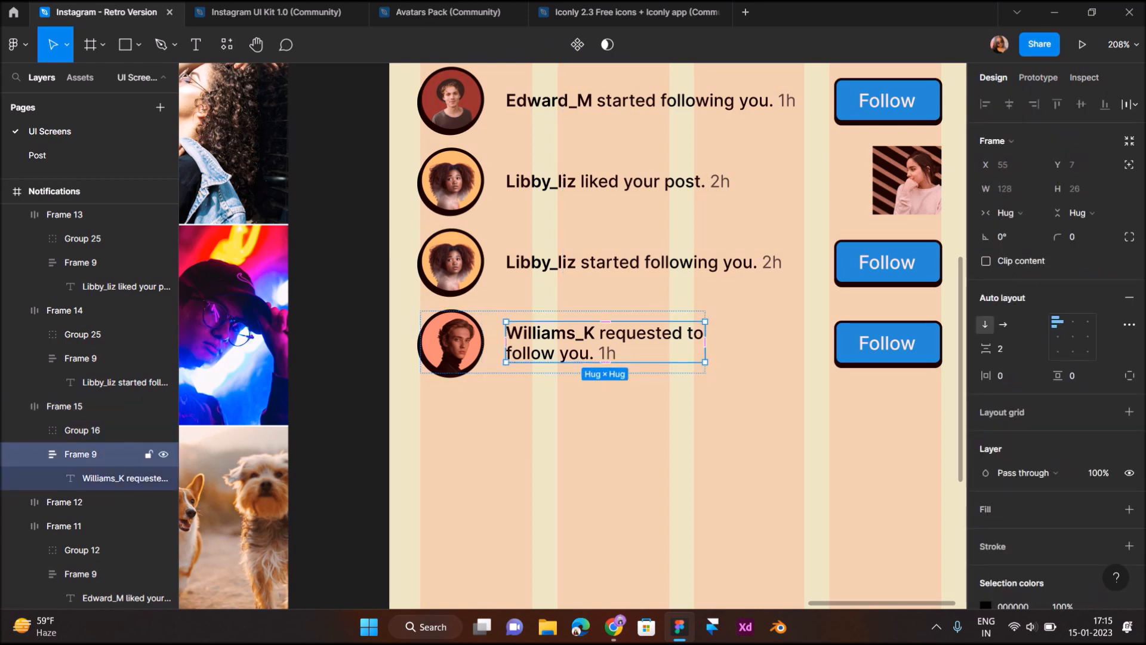
double_click(605, 352)
double_click(605, 352)
click(605, 353)
key(BackSpace)
text(3)
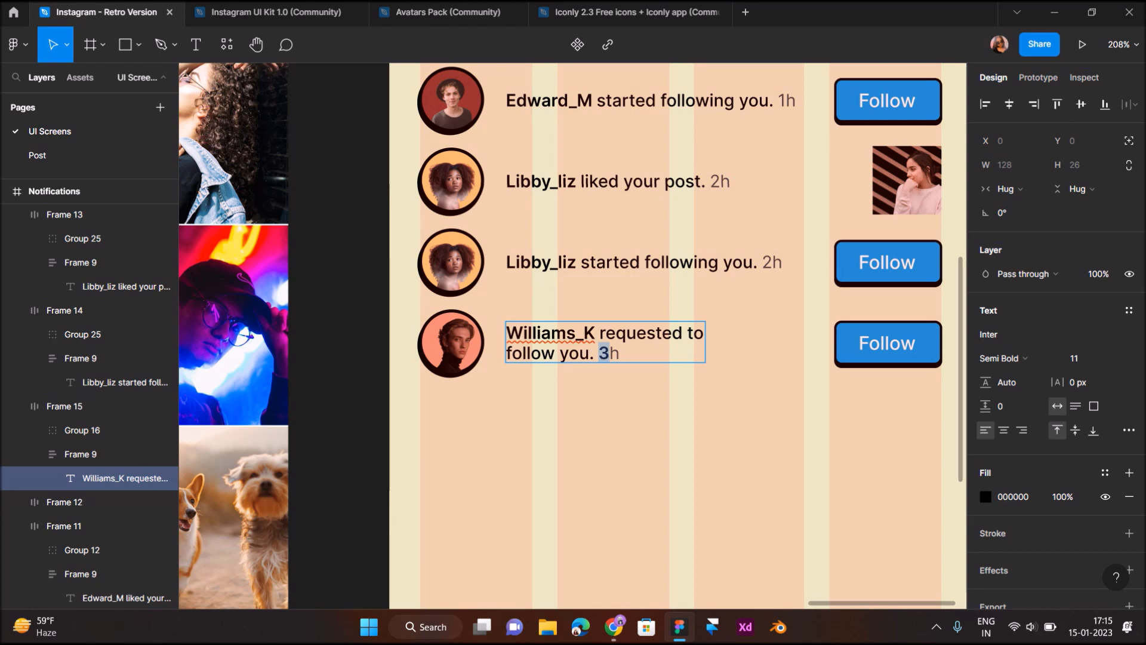
Make the 3h timestamp Regular weight and grey 444444, sampled from another timestamp
click(1001, 358)
click(1009, 292)
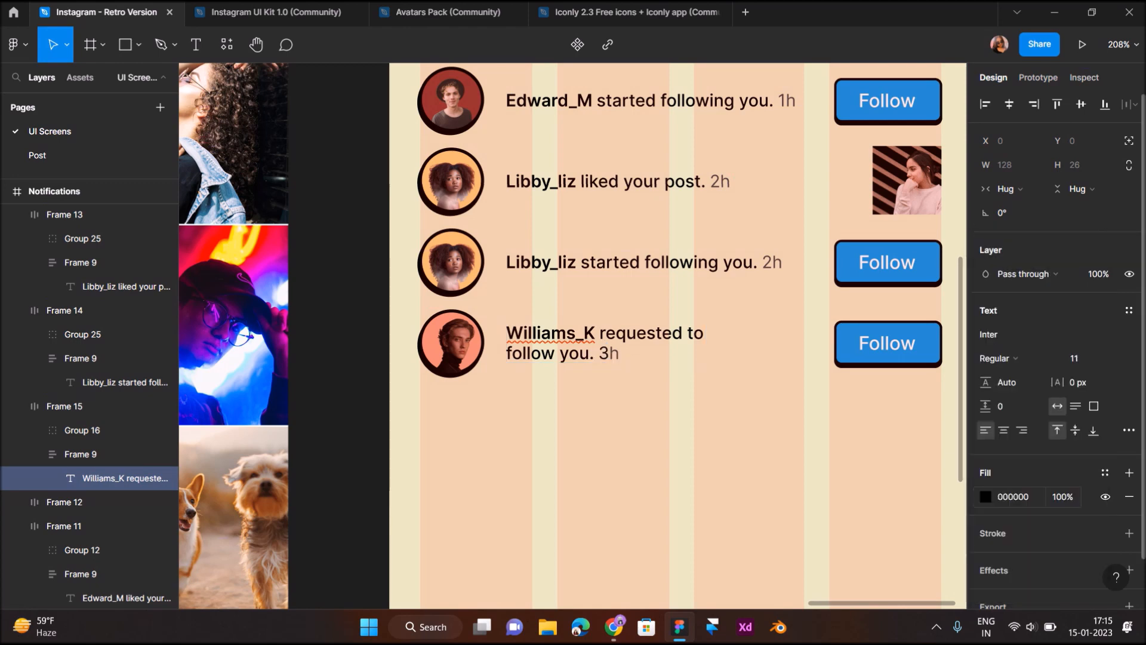
click(985, 497)
click(809, 442)
scroll(621, 351, up, 10)
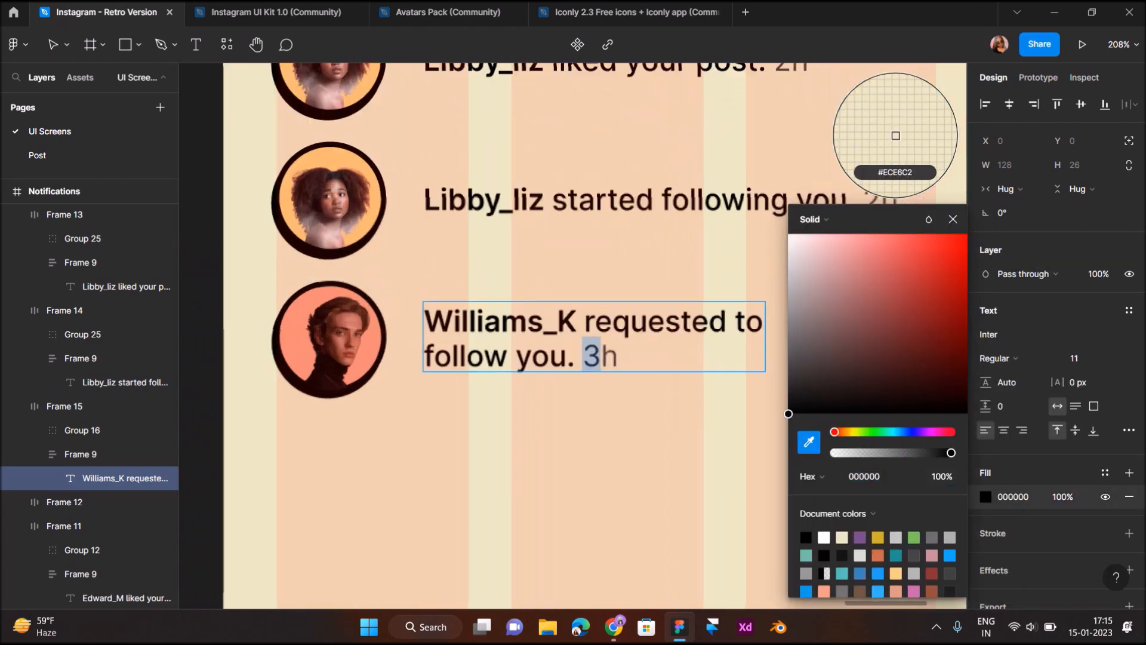
click(585, 374)
scroll(585, 374, down, 10)
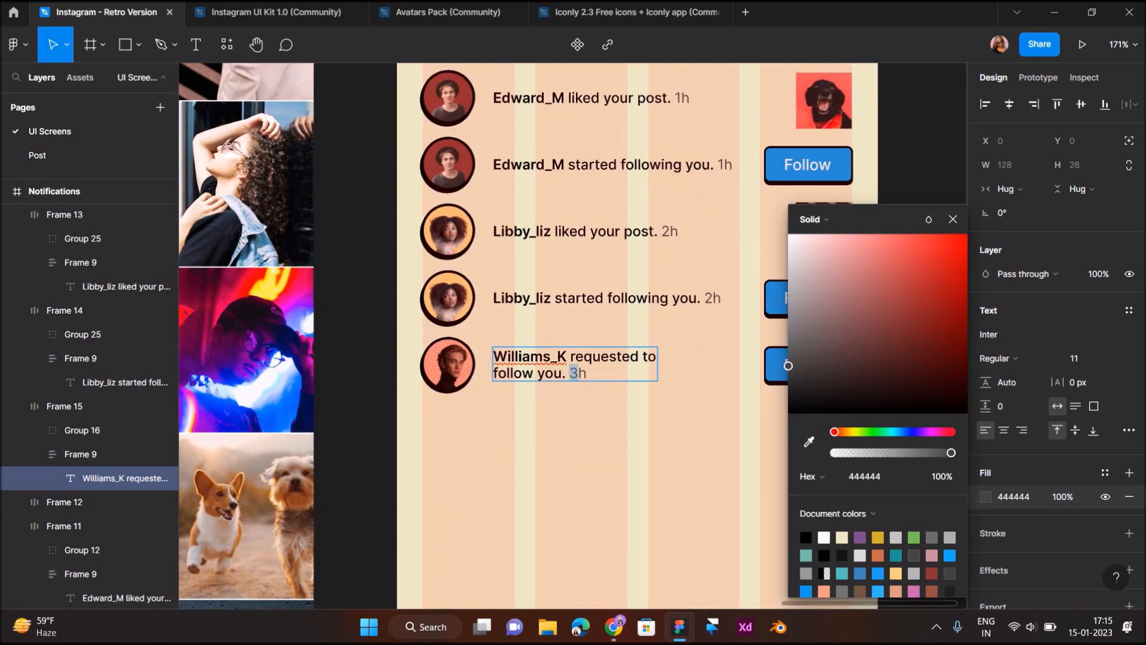
click(600, 445)
scroll(600, 445, right, 1)
scroll(595, 336, up, 1)
scroll(595, 335, right, 1)
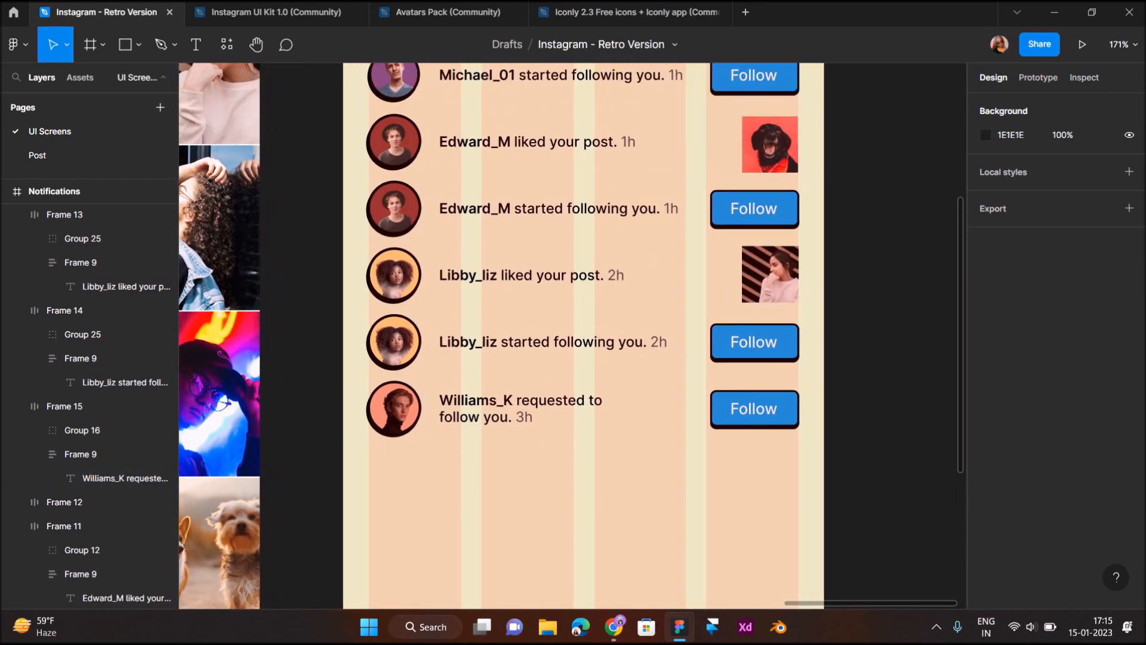
Move the Follow button left and relabel it Confirm, centring the label
drag(796, 446, 674, 411)
click(675, 411)
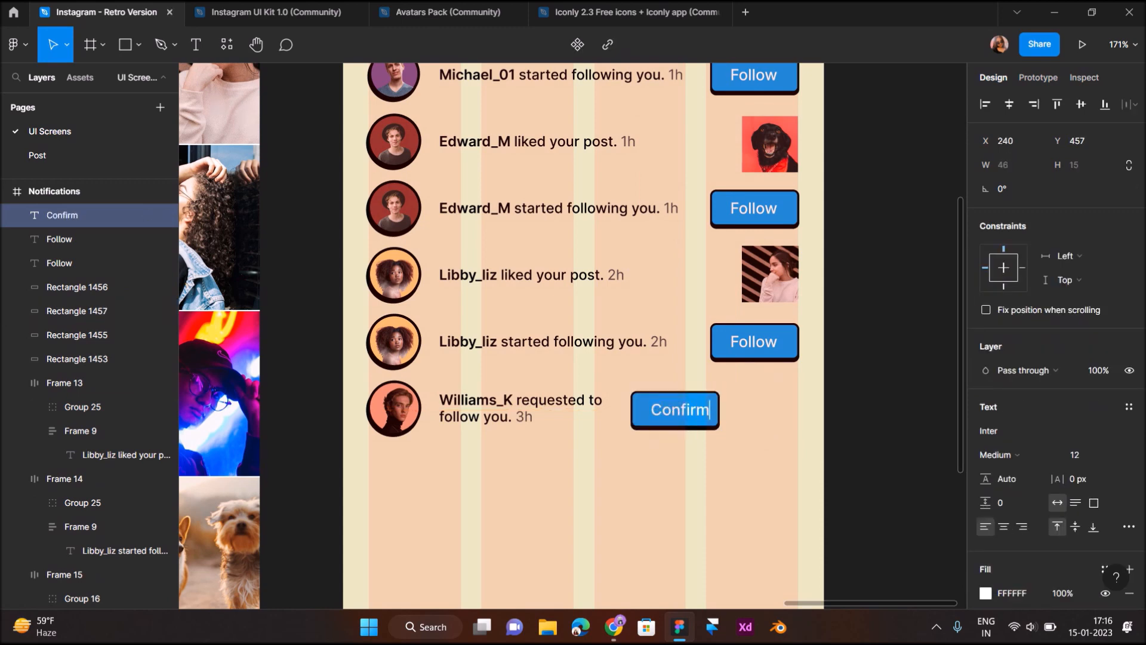
click(681, 449)
scroll(681, 449, up, 3)
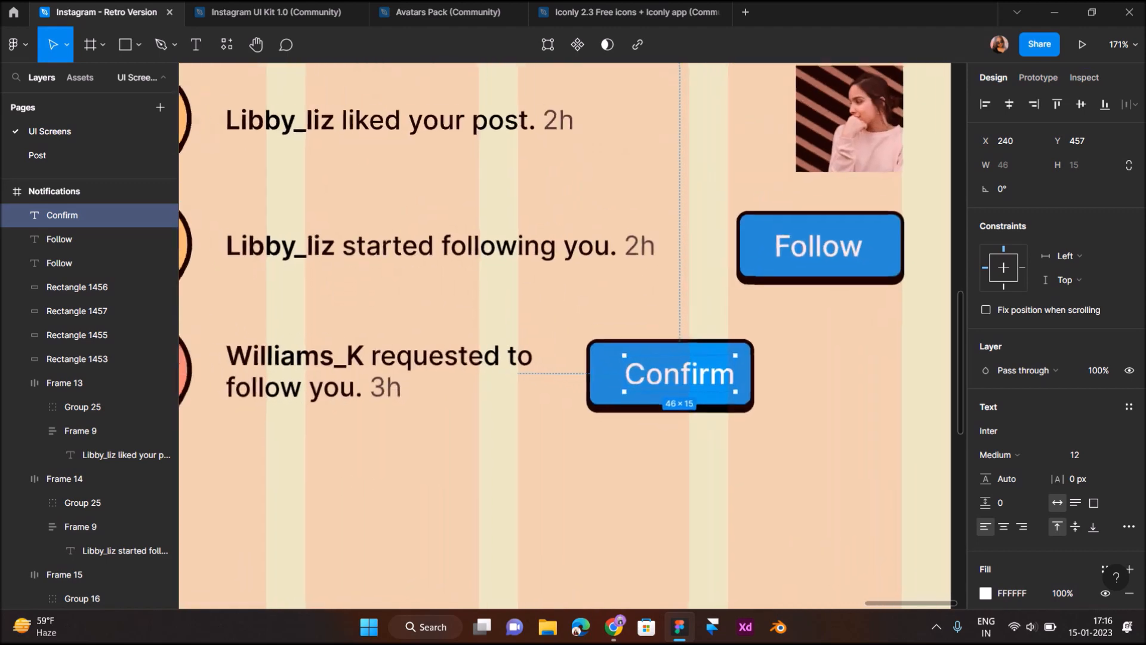
drag(680, 375, 673, 375)
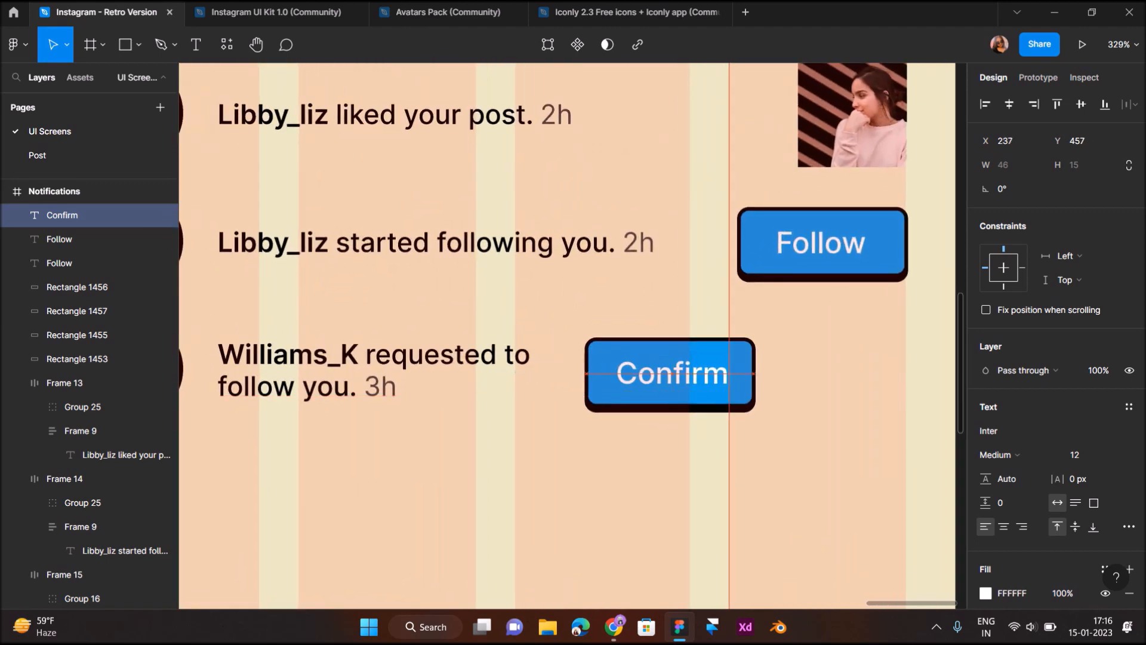
key(Left)
click(766, 456)
Duplicate the Confirm button to its right and align both buttons
drag(766, 456, 612, 338)
drag(670, 373, 852, 372)
drag(929, 434, 640, 371)
key(Down)
key(Down)
key(Down)
key(Down)
key(Up)
key(Up)
key(Up)
key(Up)
key(Up)
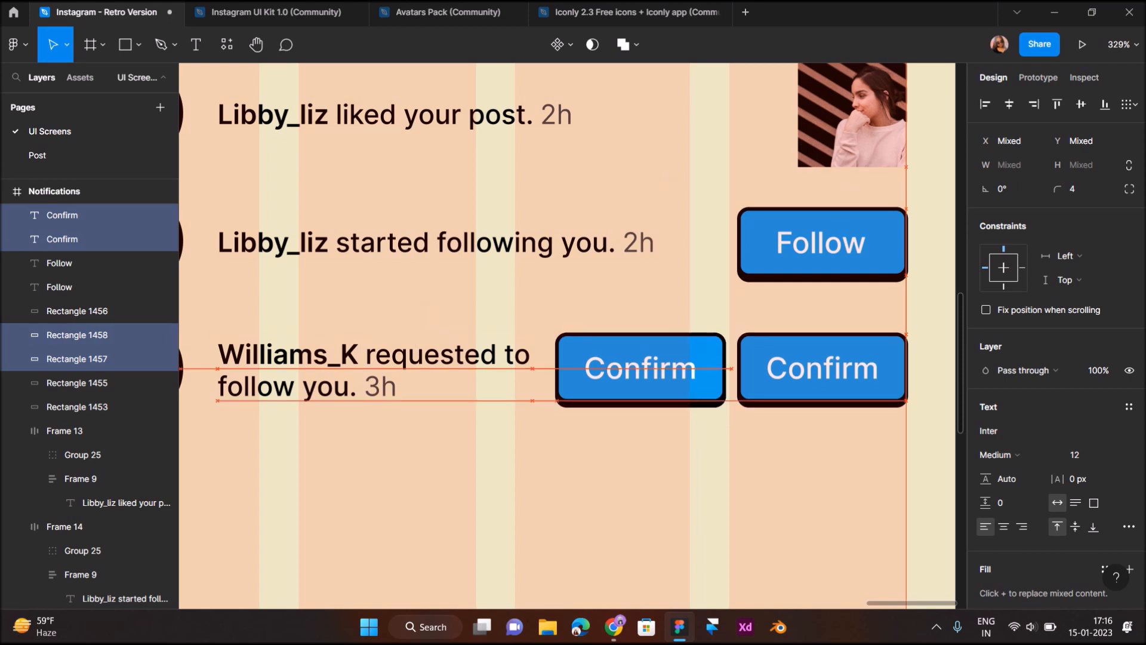
Give the right button a cream ECE6C2 background, sampled from the canvas
click(836, 392)
click(986, 431)
drag(847, 278, 784, 229)
click(809, 442)
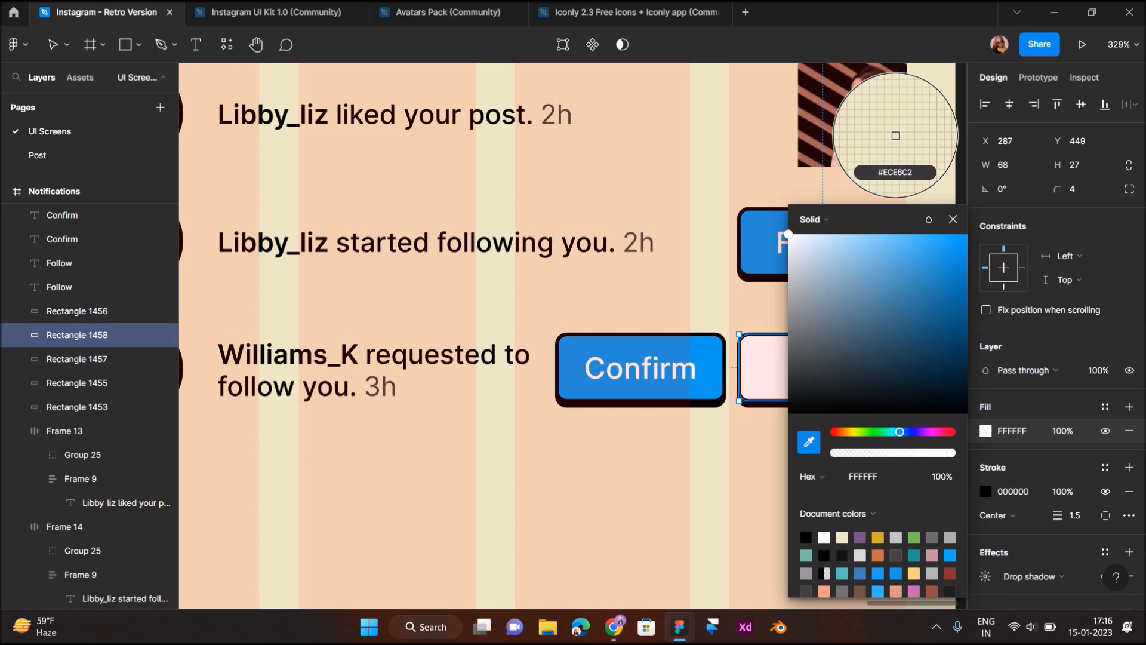
click(710, 442)
scroll(656, 389, right, 3)
Relabel the right button 'Delete' with black 000000 text
double_click(611, 368)
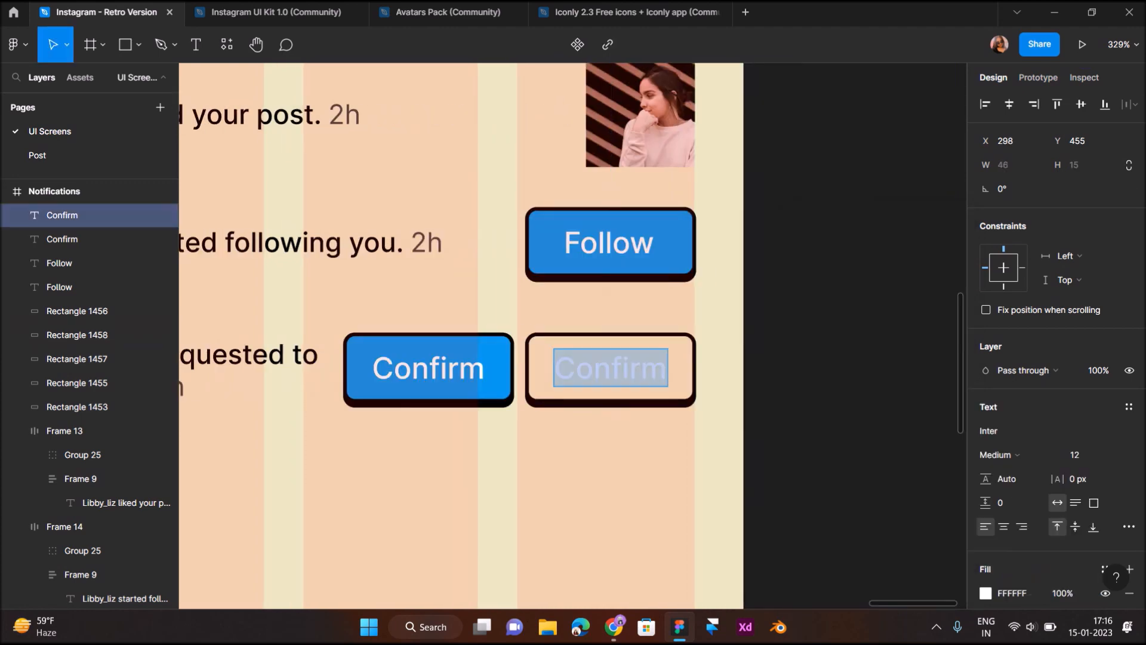
text(Delete)
key(Escape)
scroll(669, 441, up, 3)
key(Right)
key(Right)
key(Right)
key(Right)
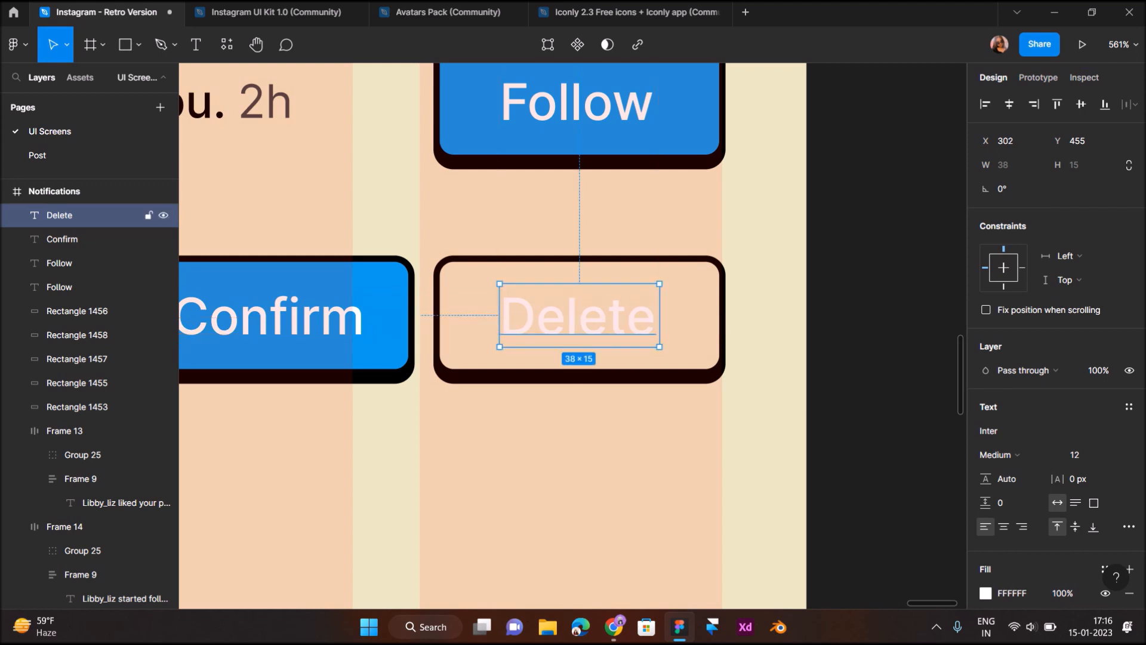
scroll(1016, 453, down, 3)
click(986, 442)
click(806, 538)
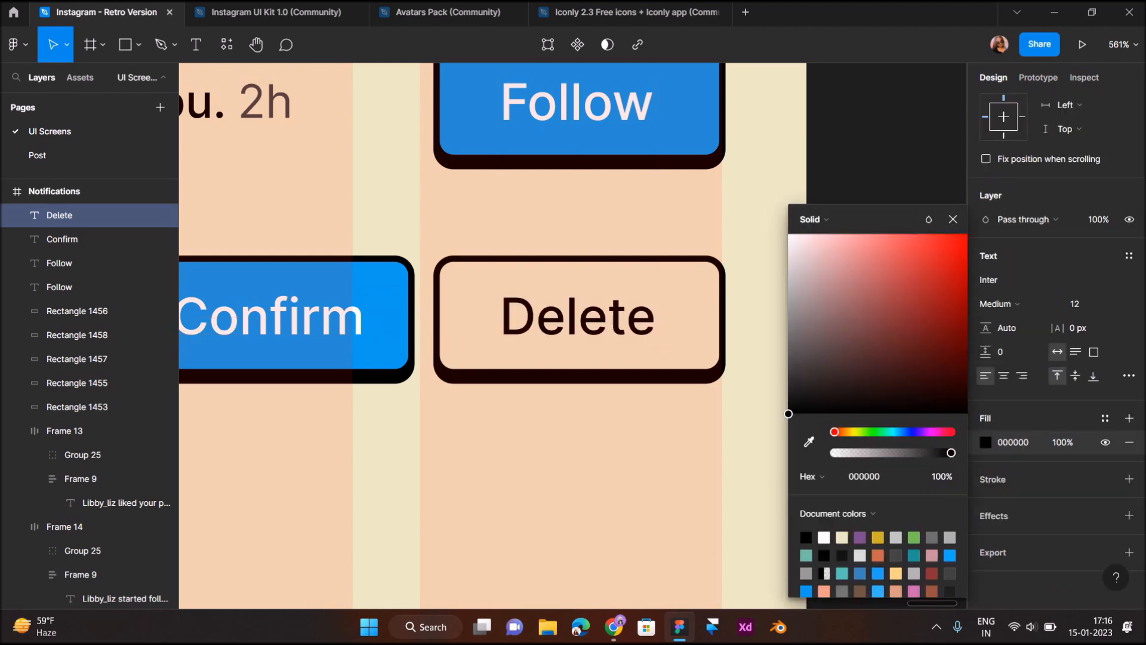
Narrow the Delete button from its left edge and recentre its label
click(687, 342)
drag(436, 322, 454, 322)
drag(576, 320, 587, 317)
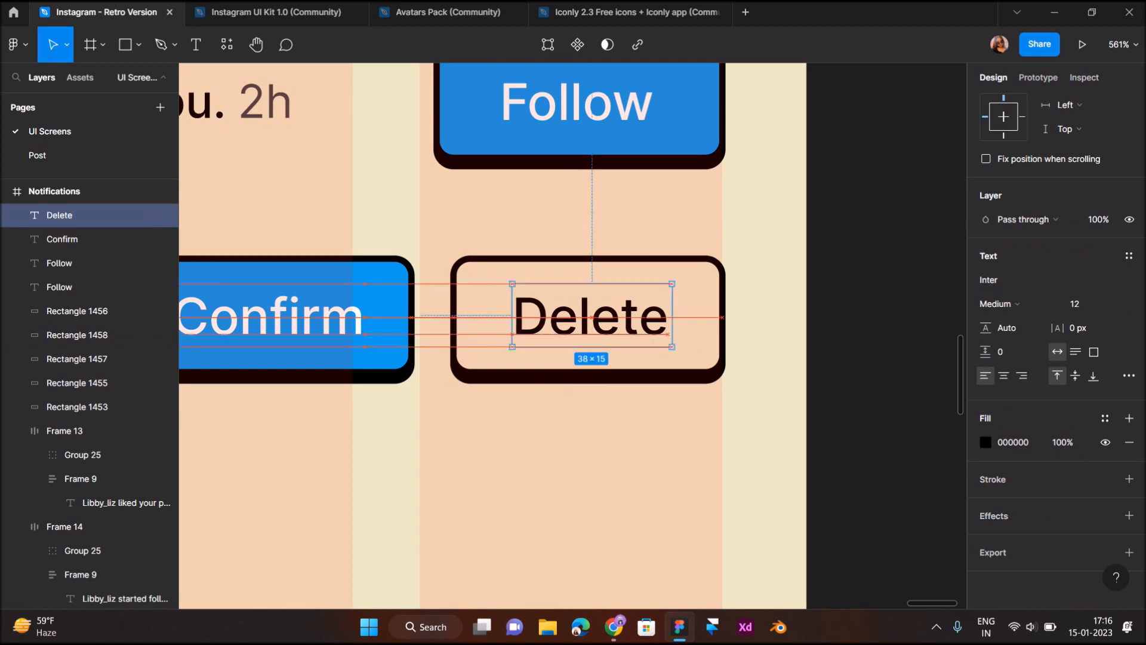
click(78, 334)
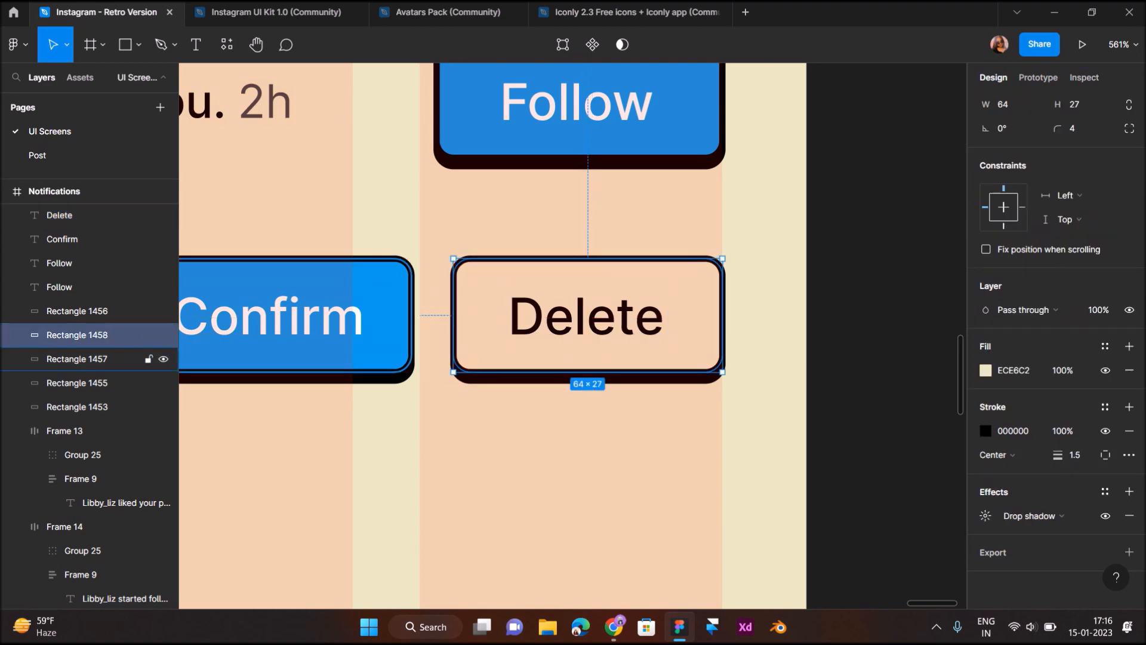
click(560, 435)
scroll(560, 436, down, 6)
scroll(560, 436, left, 3)
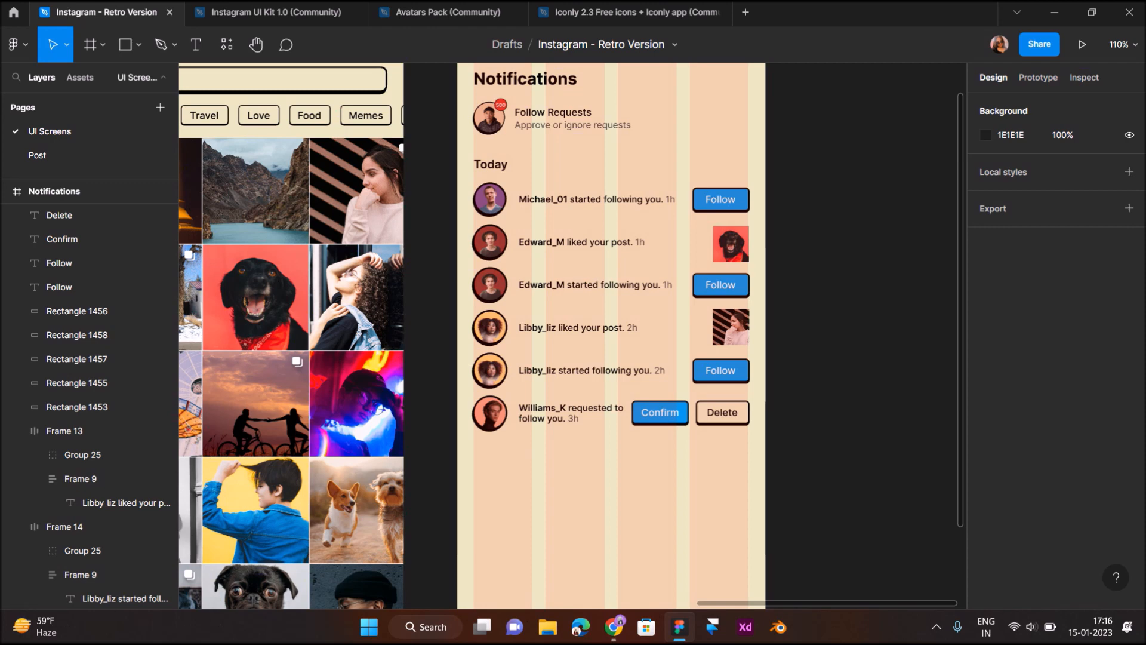
Duplicate the Williams_K request row directly below the original
drag(750, 463, 470, 393)
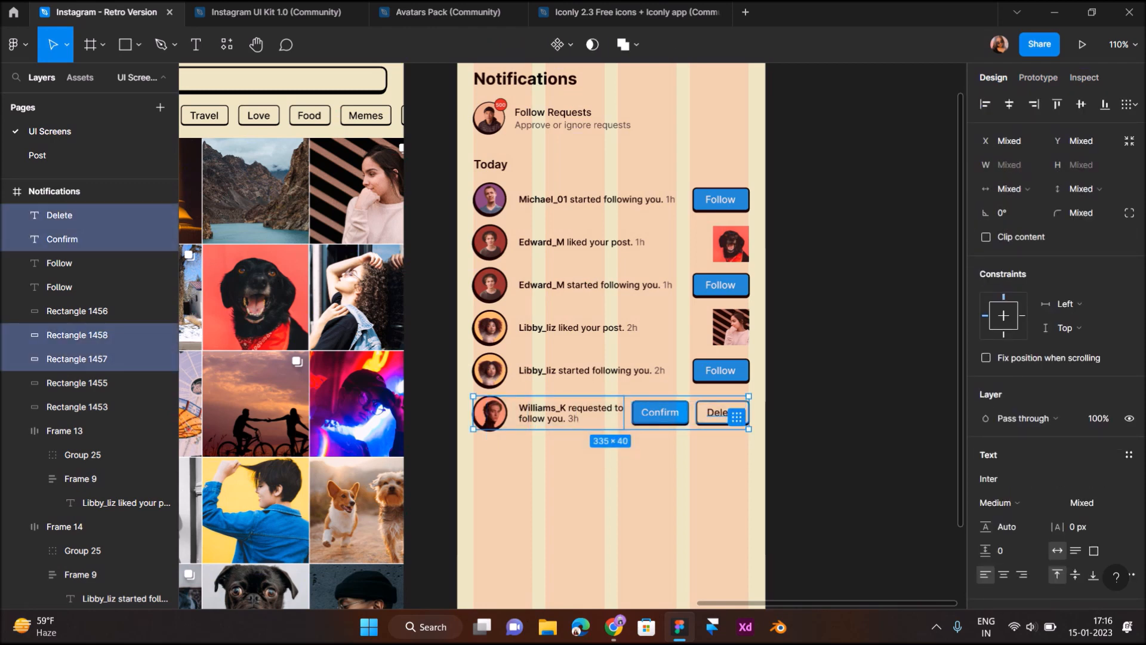
alt+drag(573, 414, 574, 454)
key(Down)
key(Down)
click(556, 521)
scroll(556, 521, down, 2)
scroll(556, 521, left, 3)
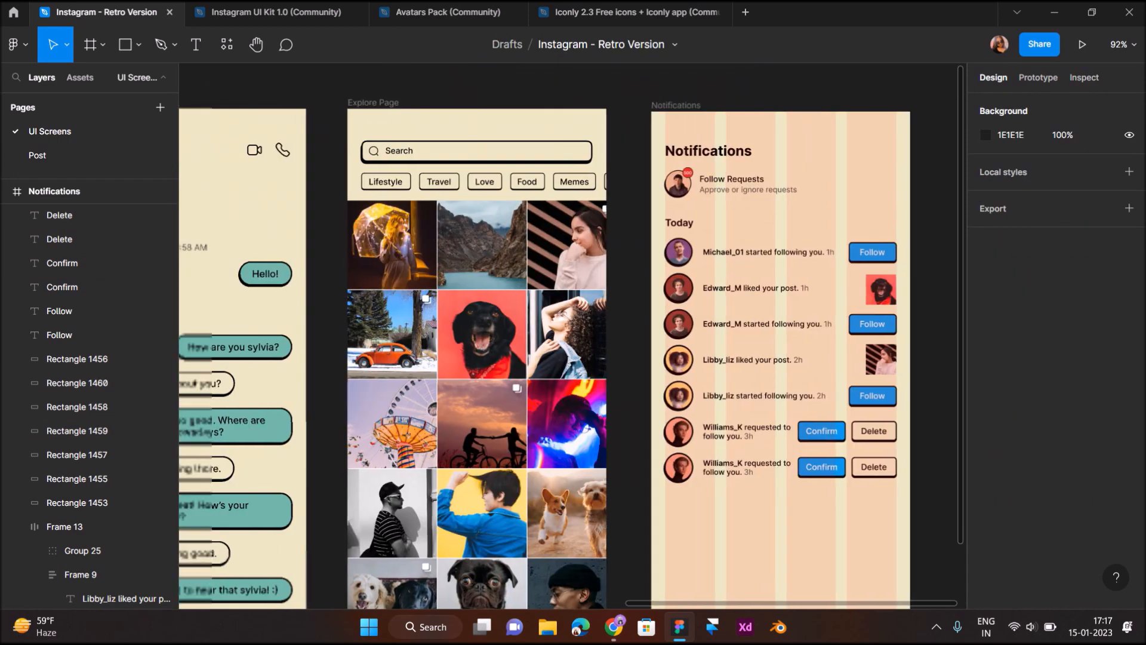
scroll(572, 335, left, 10)
scroll(572, 335, down, 3)
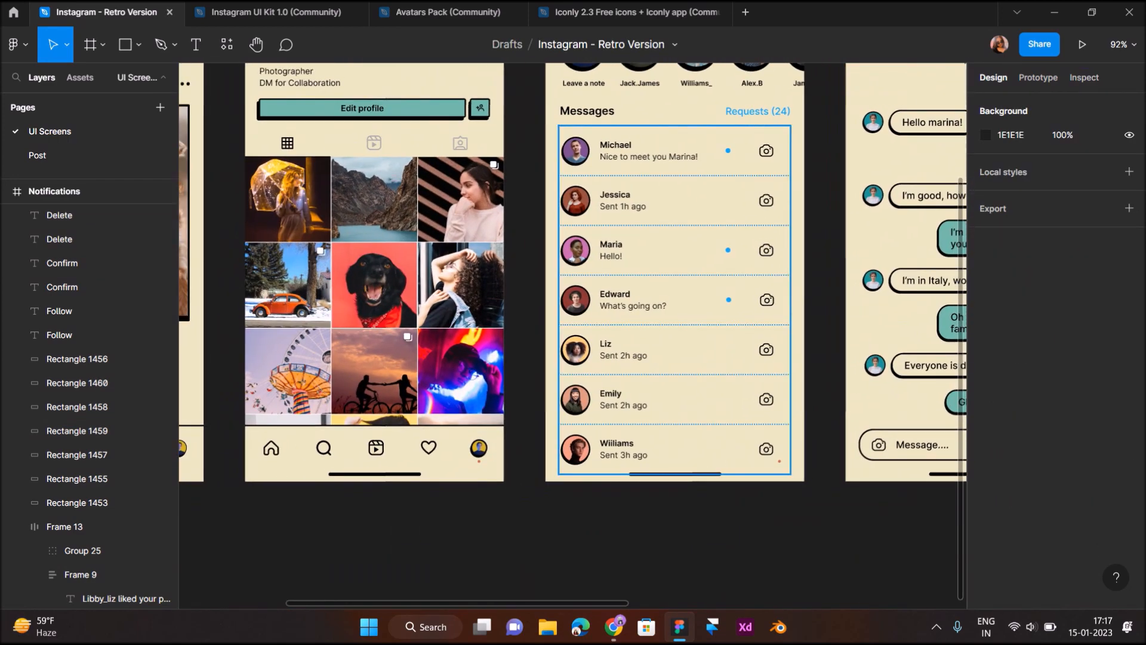
Swap the copied row's avatar for Emily's photo from the Messages screen
double_click(575, 399)
double_click(575, 400)
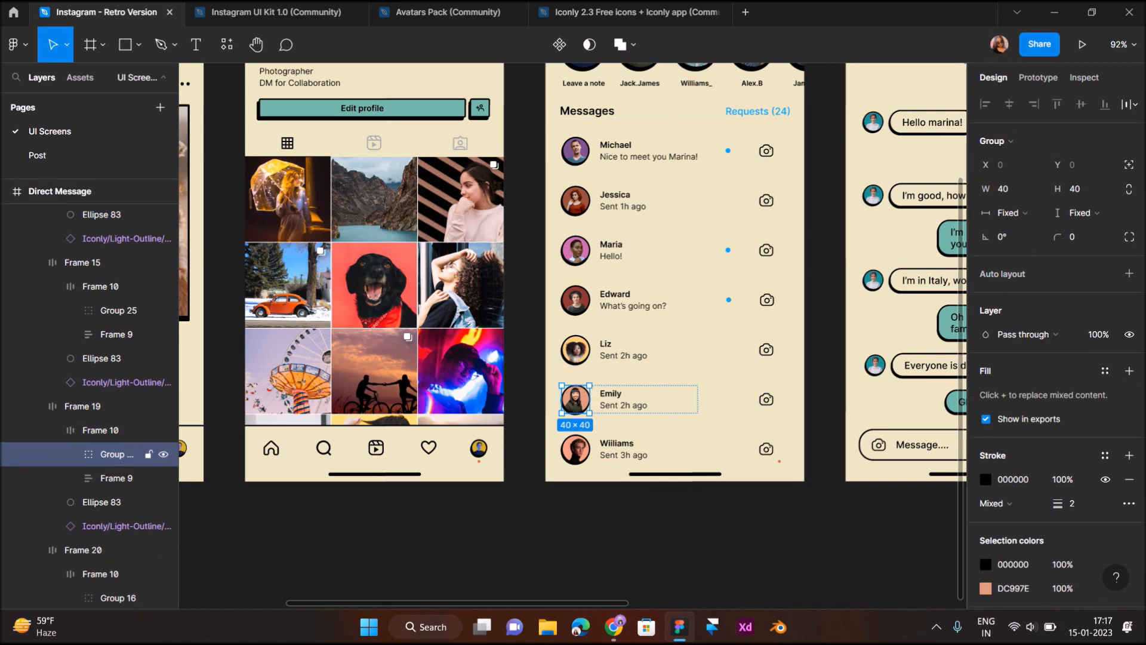
scroll(576, 399, right, 10)
scroll(610, 272, up, 5)
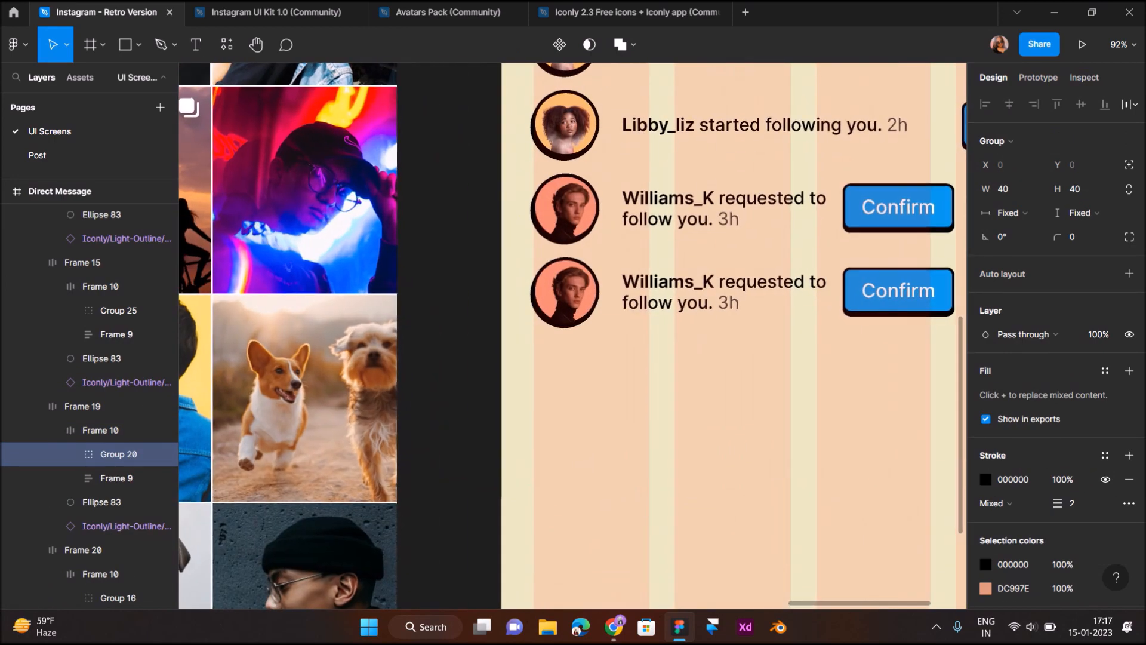
double_click(567, 291)
key(ctrl+shift+r)
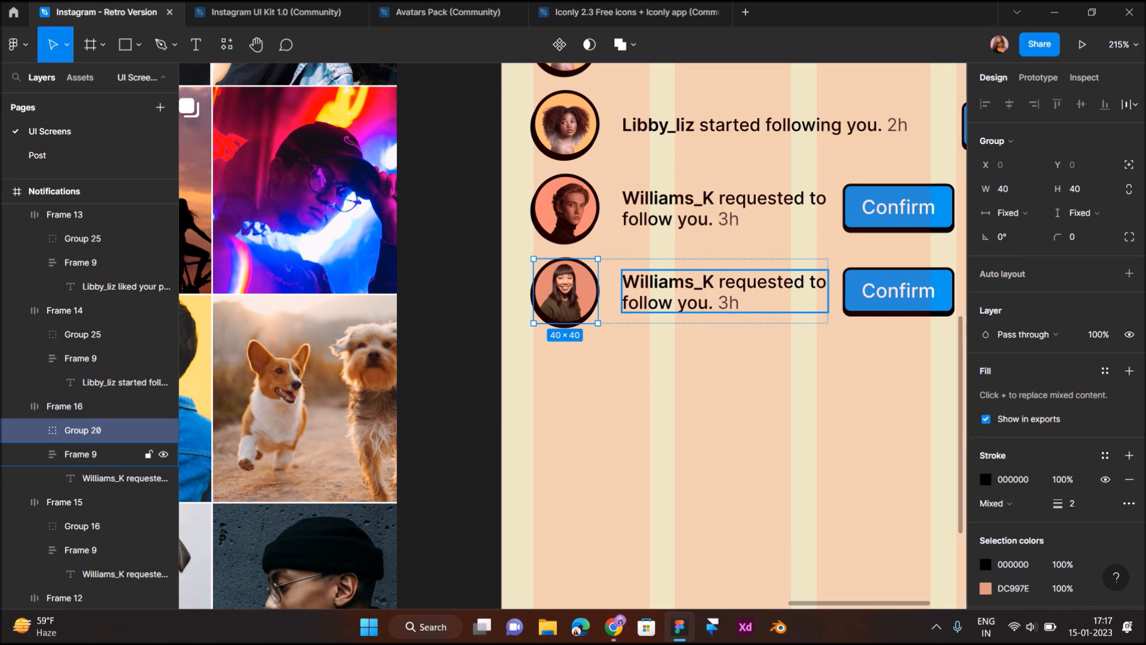
Rename the copied row's username to Emiley_J
double_click(711, 294)
double_click(710, 293)
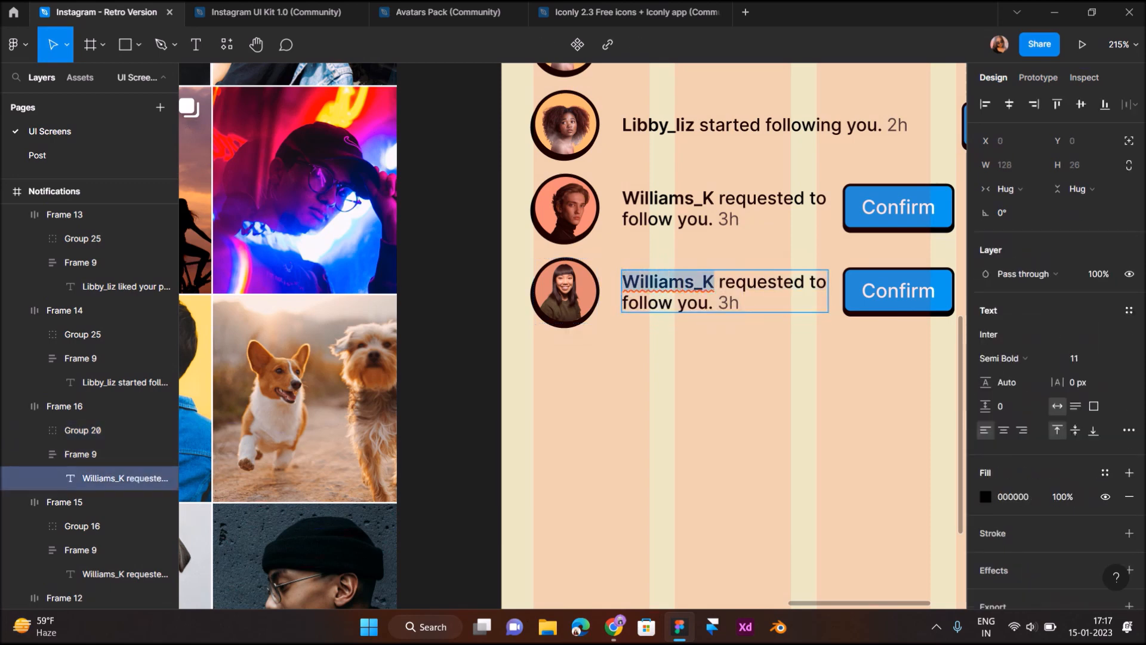
text(Emile)
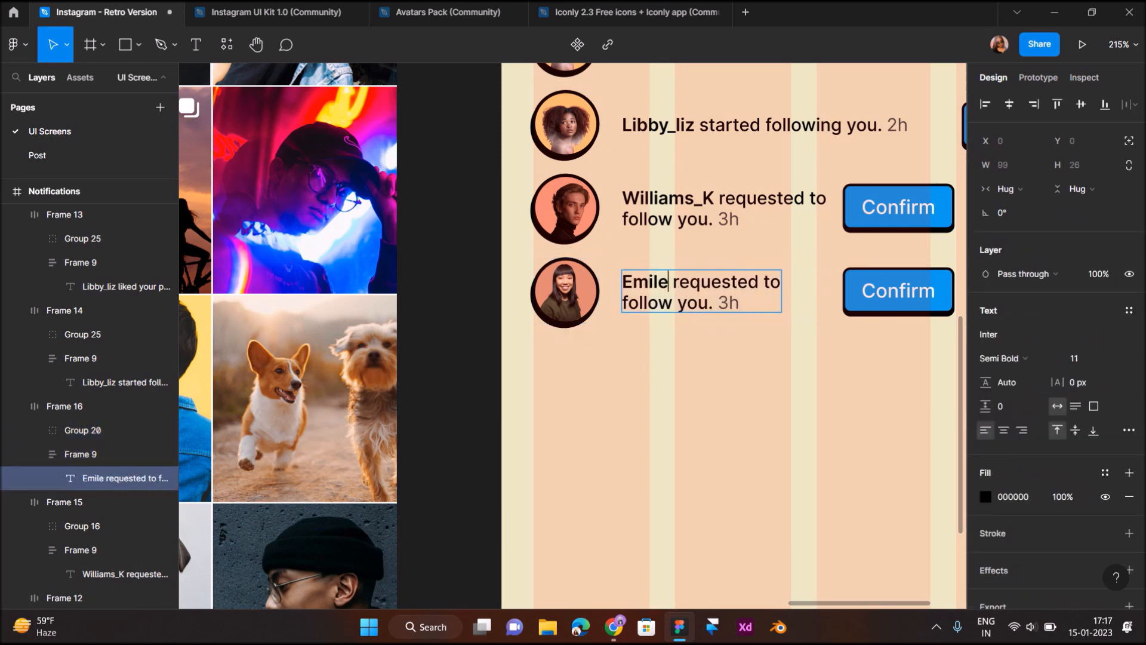
key(Escape)
key(Escape)
ctrl+scroll(581, 431, down, 5)
ctrl+scroll(777, 436, up, 1)
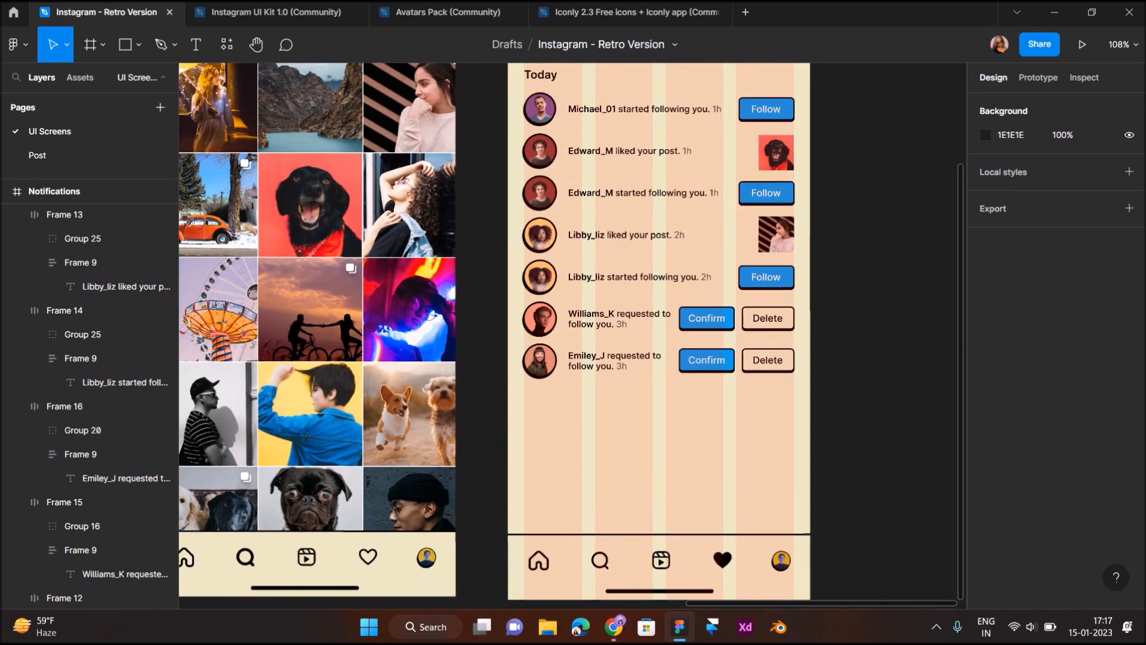
scroll(686, 385, up, 1)
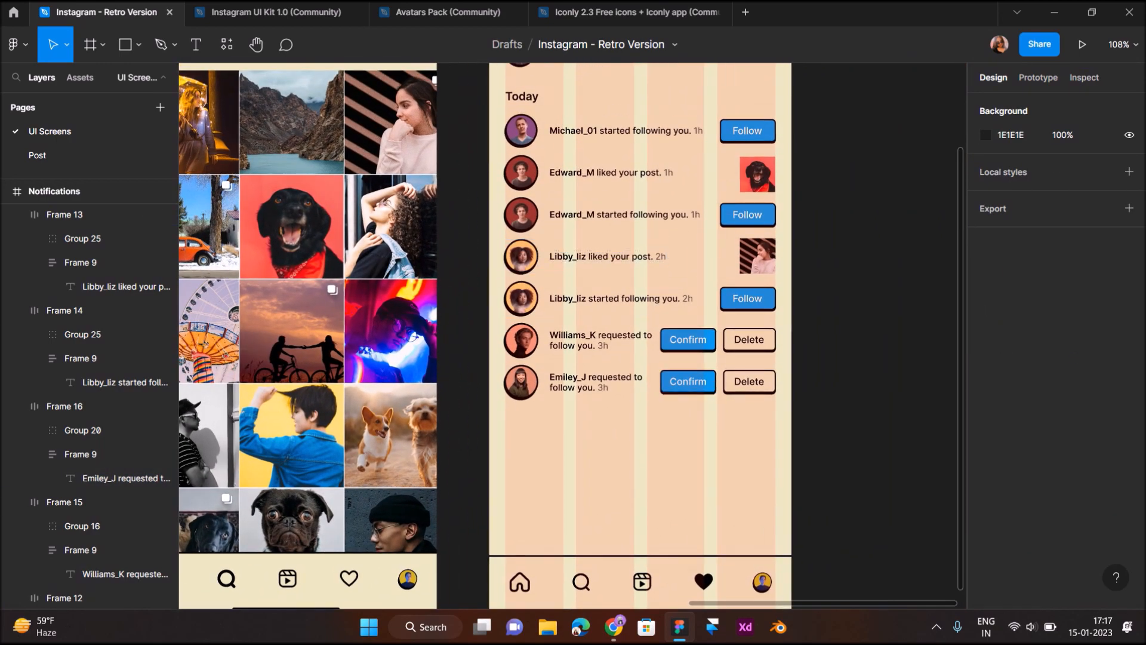
mouse_move(498, 107)
mouse_down()
mouse_move(777, 482)
mouse_move(790, 450)
mouse_up()
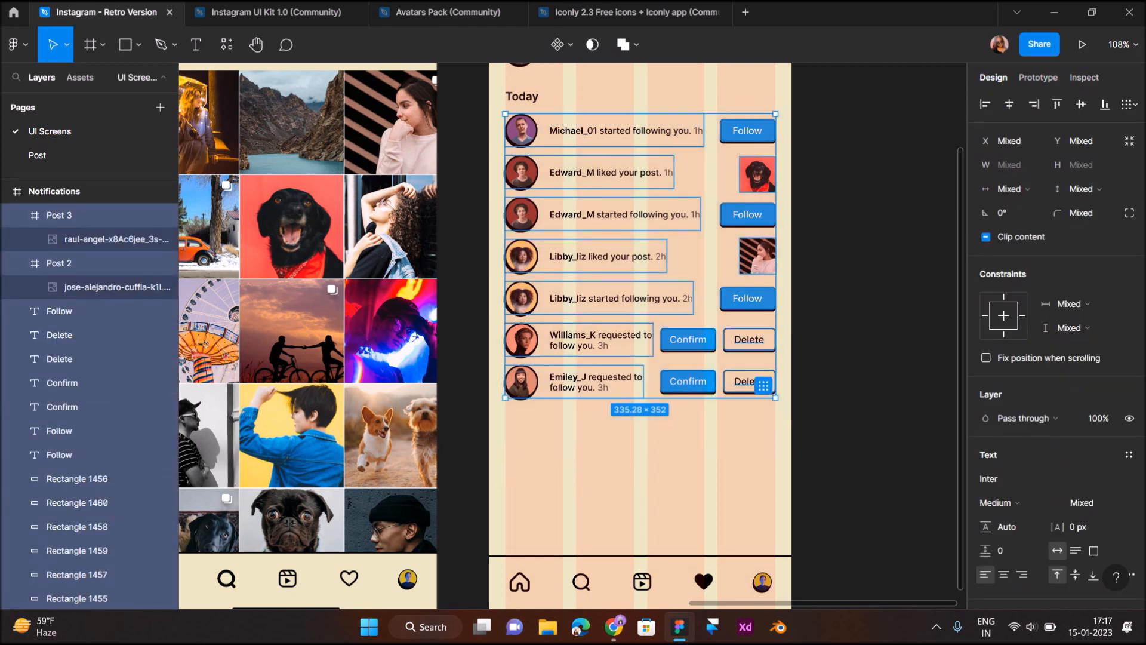
key(Escape)
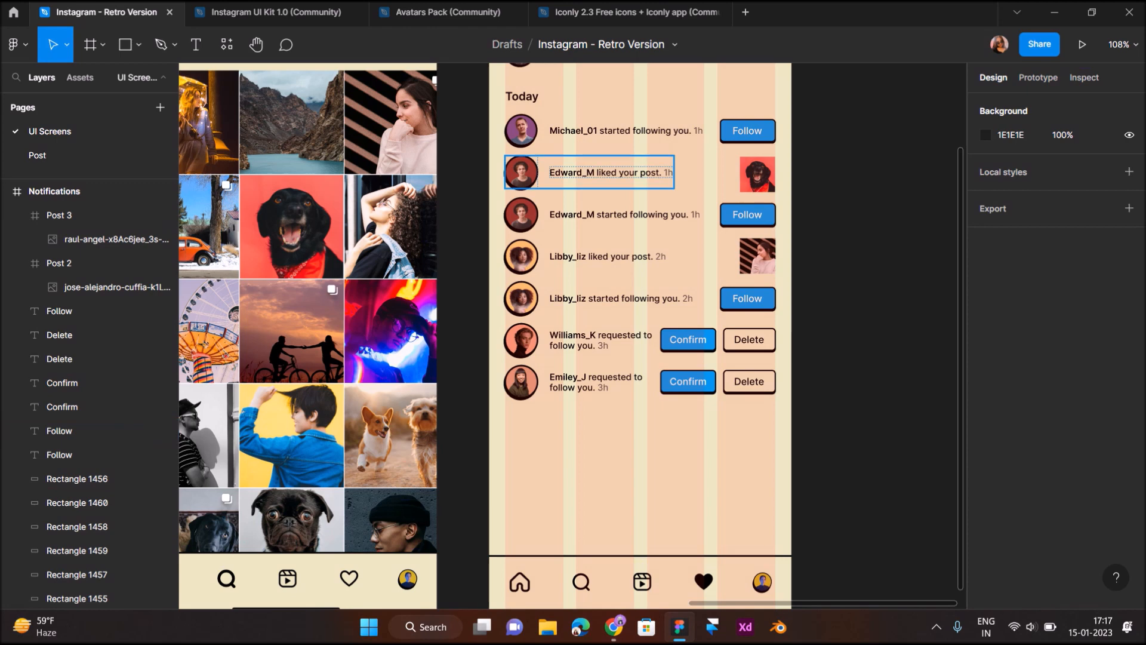
drag(498, 367, 780, 401)
drag(688, 382, 688, 425)
key(Up)
key(Up)
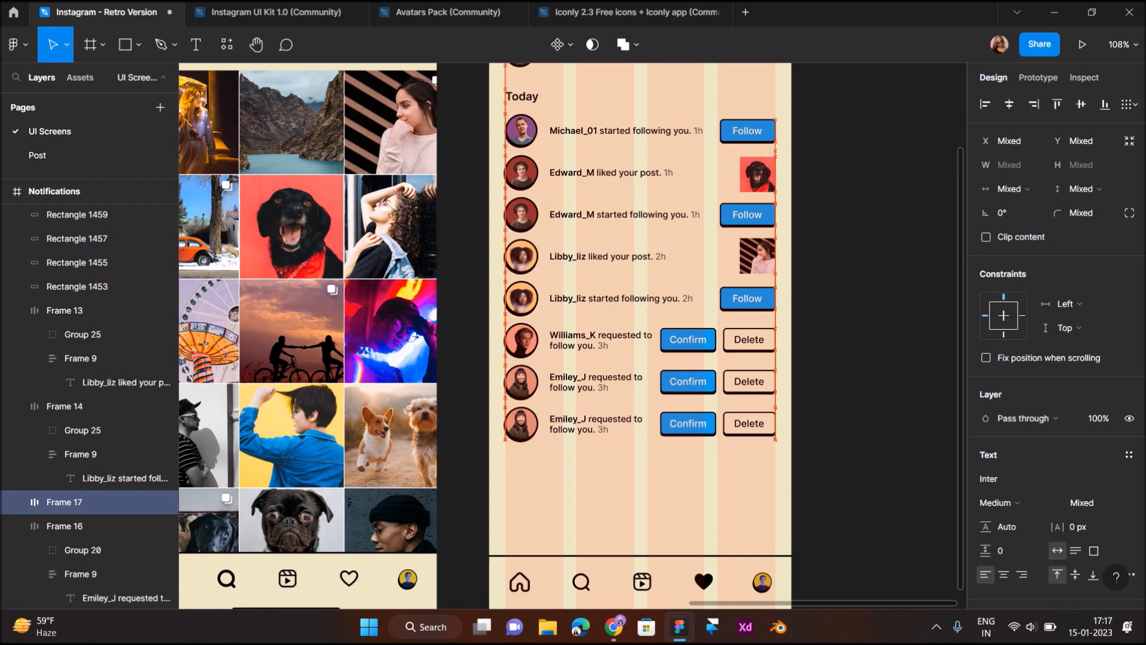
click(614, 506)
scroll(614, 507, down, 3)
scroll(593, 485, up, 5)
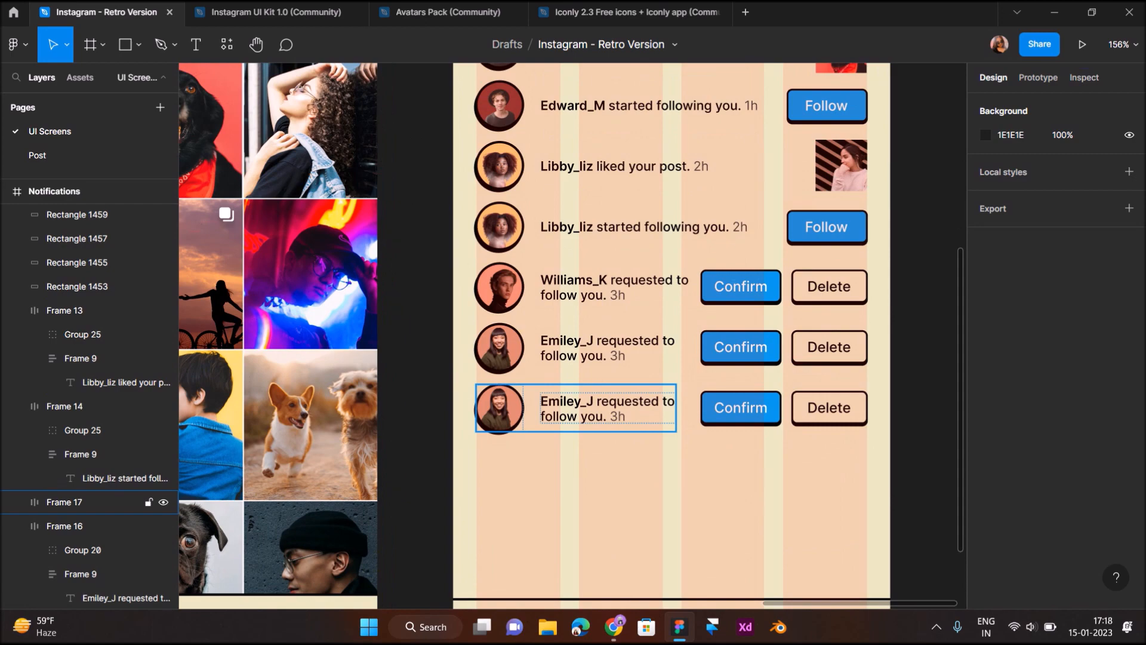
Copy Jessica's avatar from the Direct Message screen onto the last Emiley_J row's avatar
scroll(597, 334, down, 3)
scroll(597, 334, left, 10)
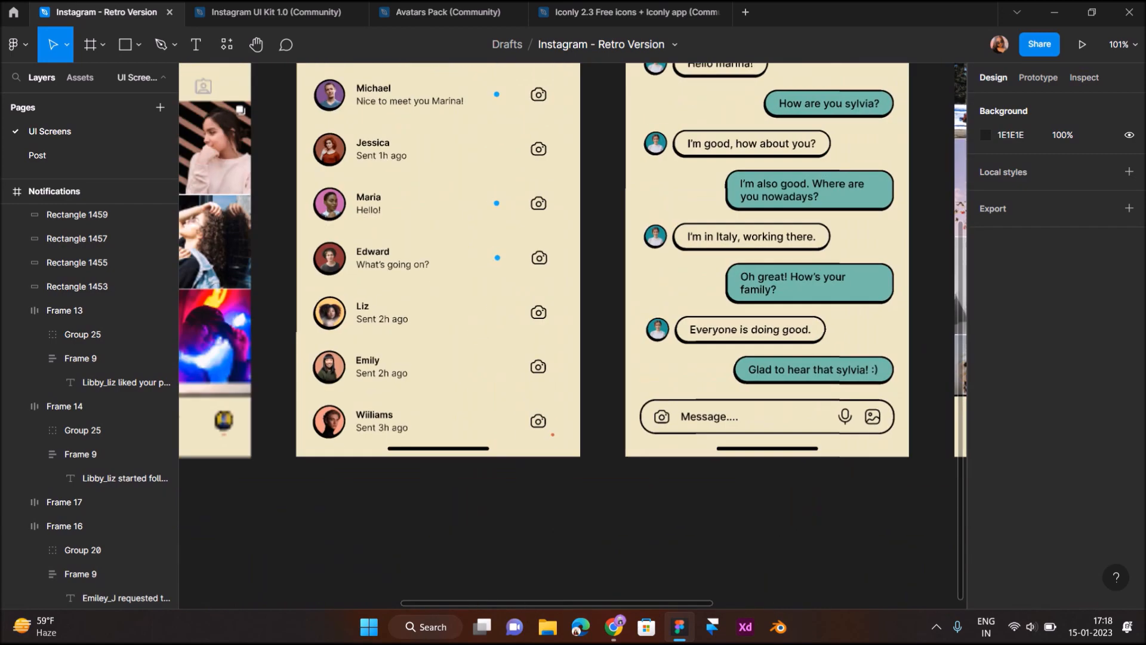
scroll(572, 260, left, 1)
double_click(414, 147)
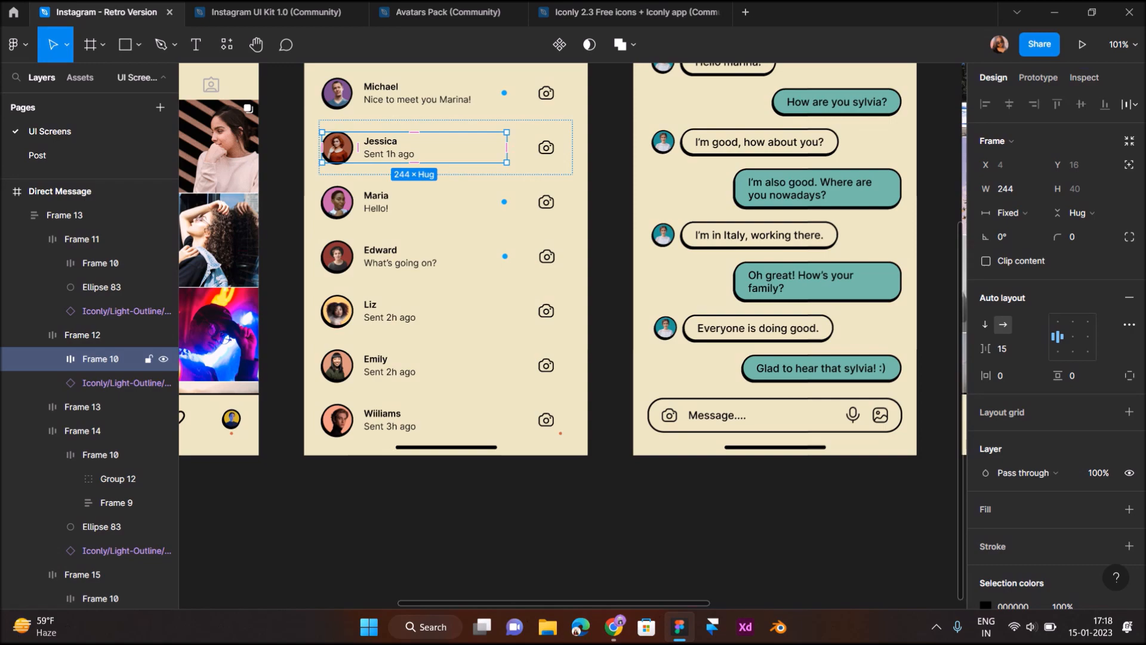
double_click(337, 148)
scroll(572, 260, right, 10)
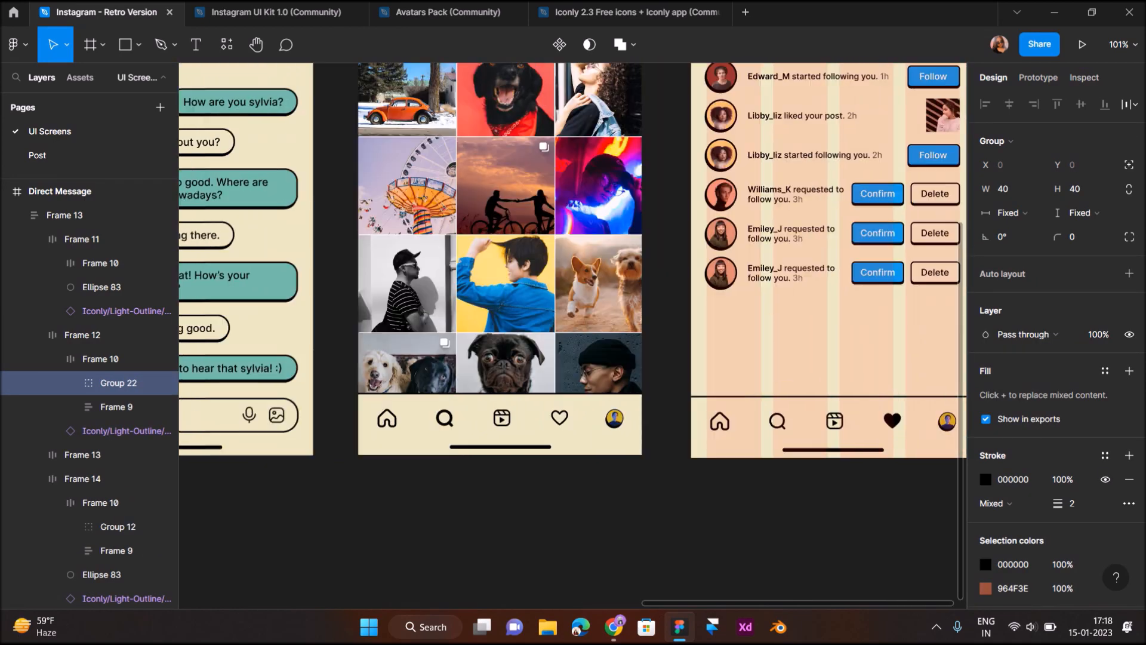
double_click(665, 273)
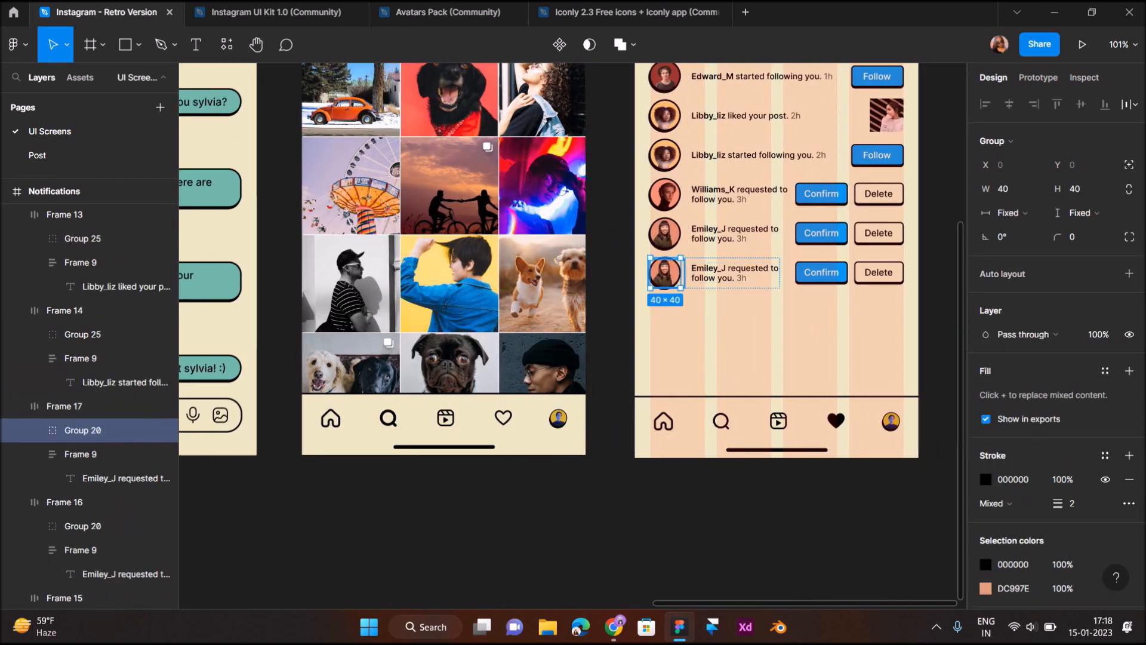
scroll(724, 280, up, 5)
Rename the last row's username from Emiley_J to Jessica_09
click(723, 279)
double_click(694, 261)
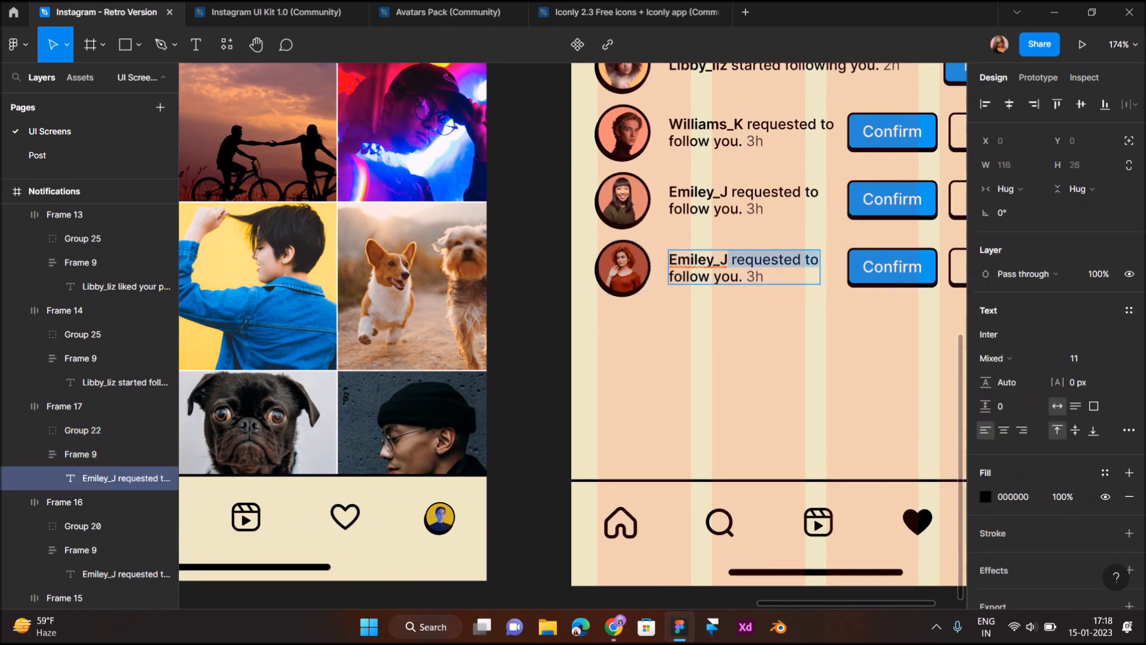
drag(728, 263, 677, 263)
text(Jessica)
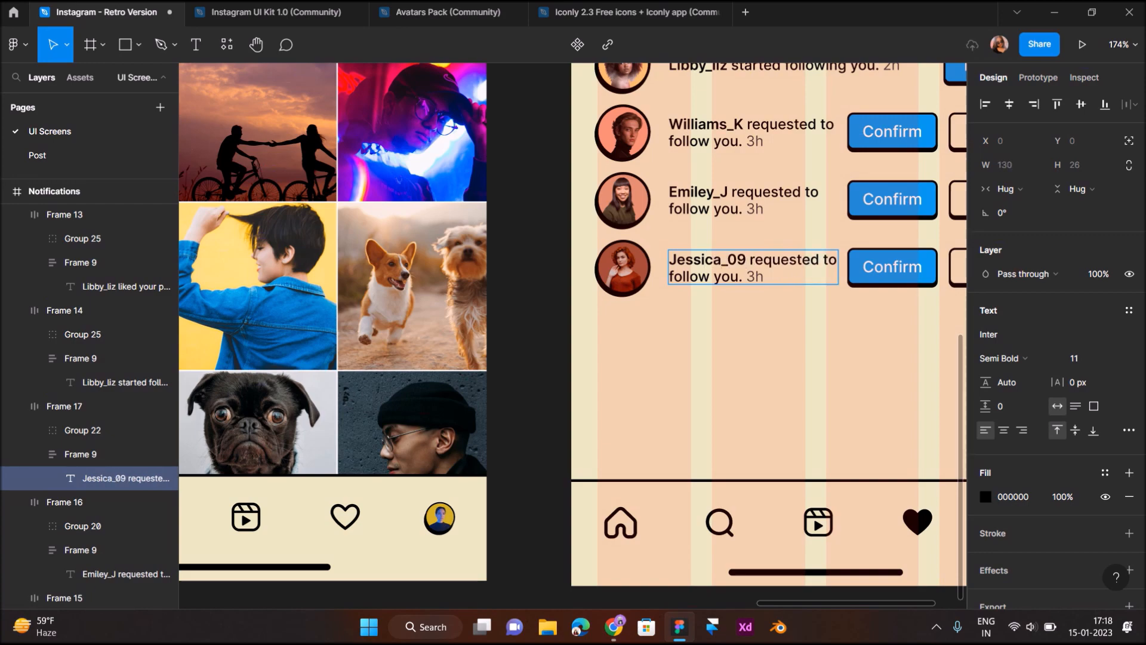
click(677, 332)
Break the Jessica_09 text after 'requested' so 'to follow you. 3h' sits on line two
scroll(677, 332, down, 3)
scroll(677, 332, right, 1)
double_click(677, 287)
double_click(704, 283)
key(Return)
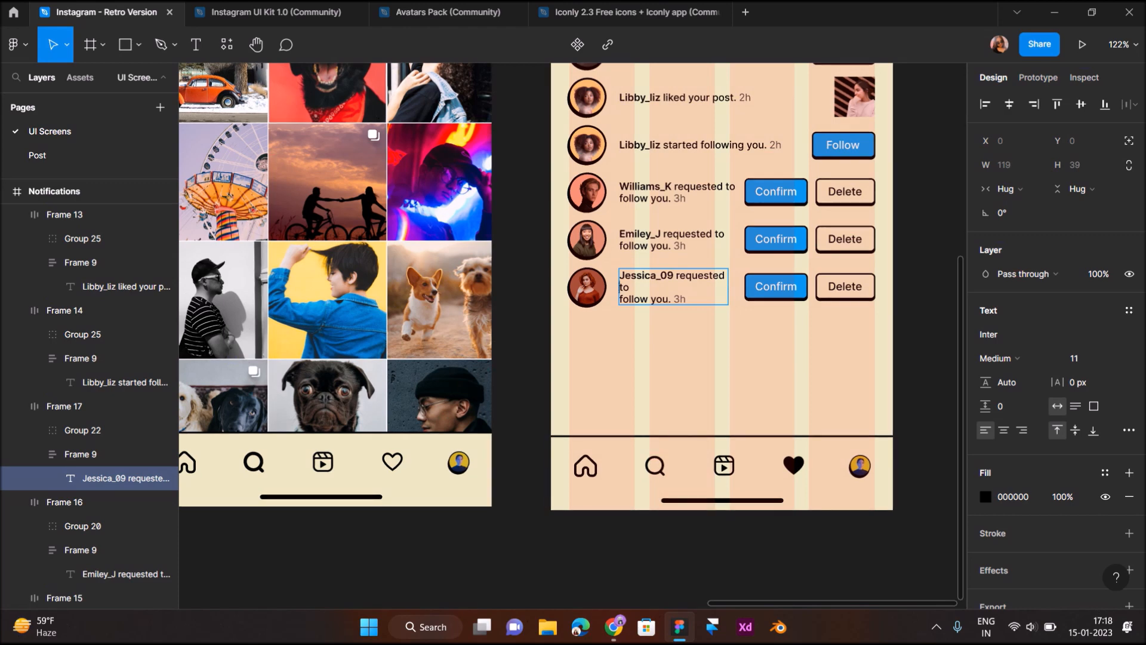
key(BackSpace)
key(Return)
key(BackSpace)
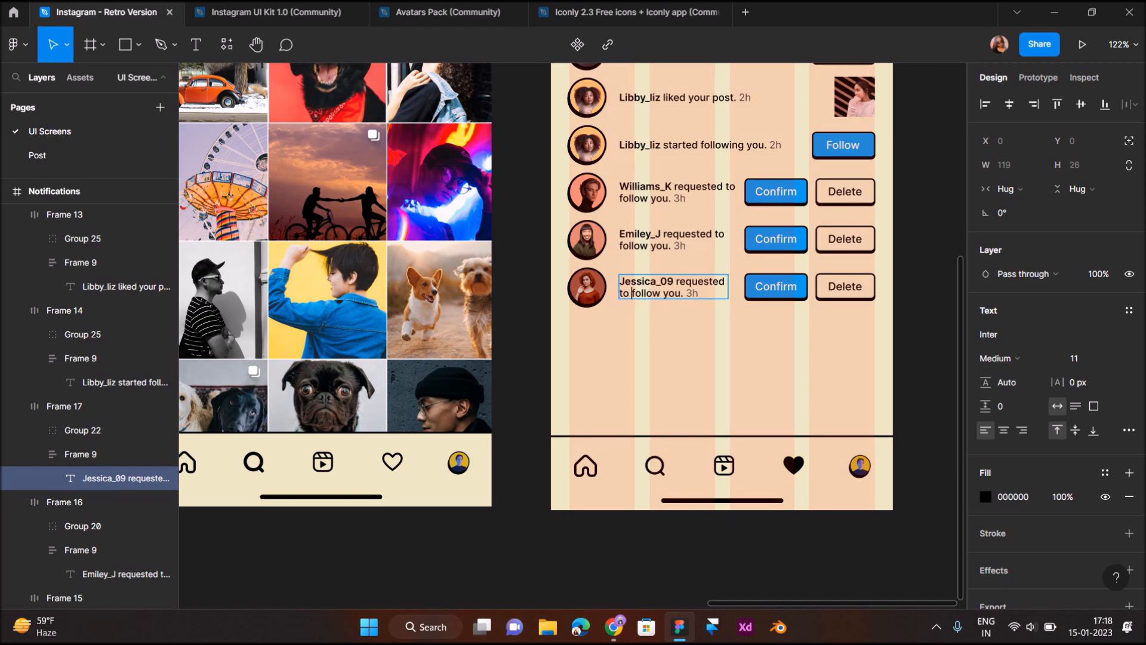
click(647, 337)
click(647, 337)
Duplicate the Edward_M 'liked your post' row with its dog thumbnail below Jessica_09
scroll(647, 337, down, 3)
scroll(647, 338, up, 2)
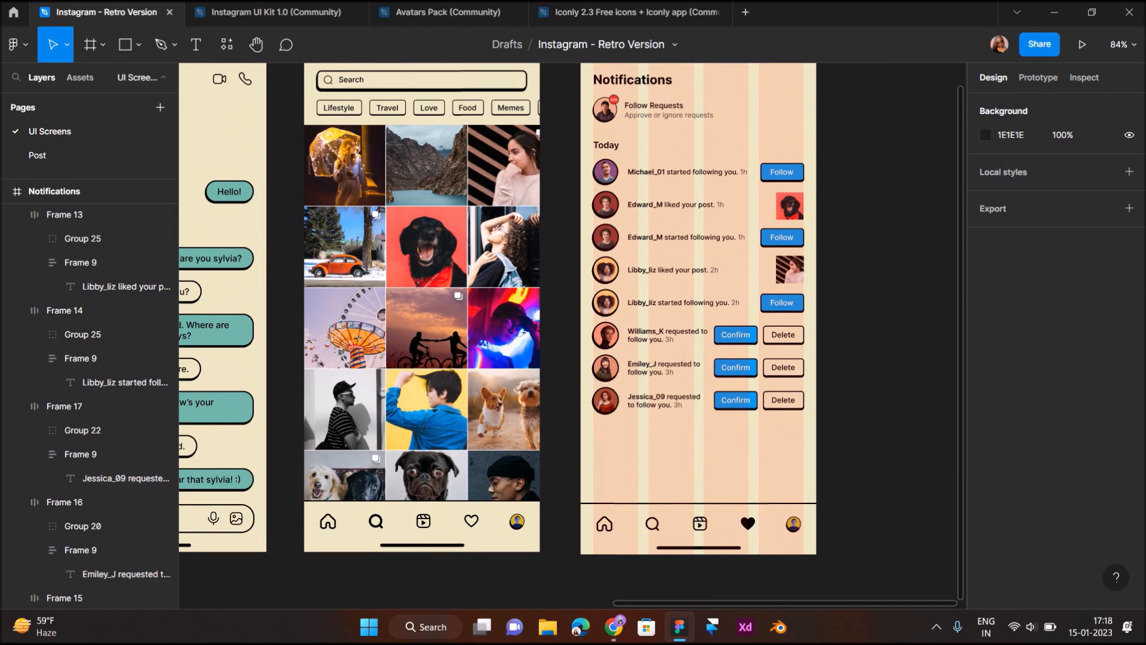
click(659, 204)
shift+click(794, 208)
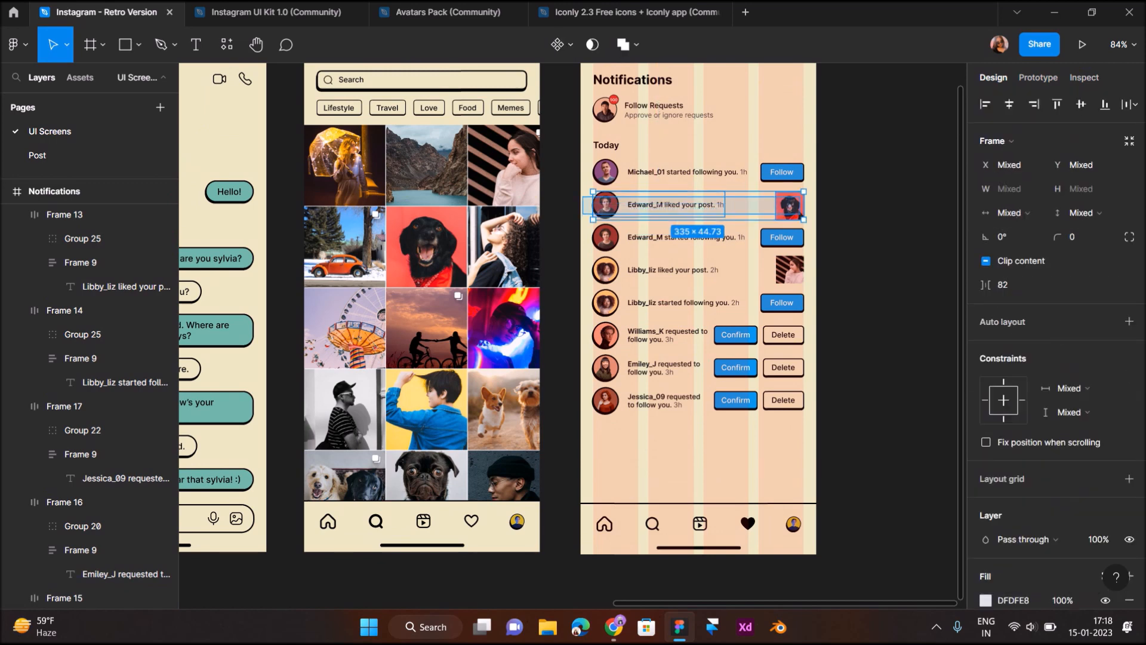
alt+drag(799, 213, 800, 443)
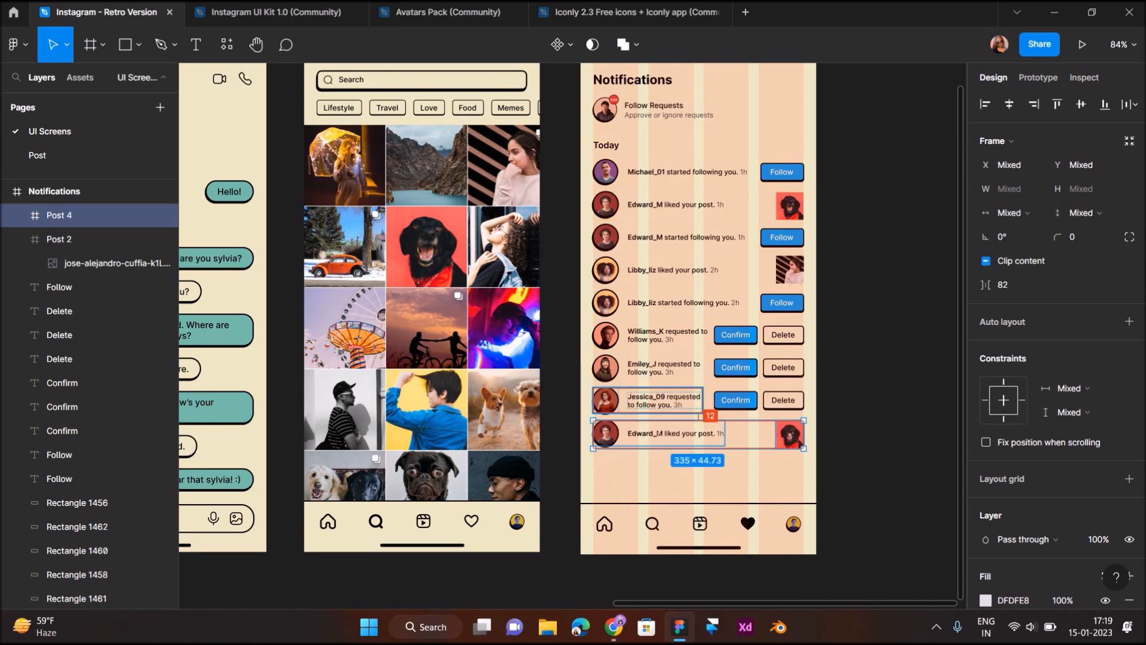
scroll(594, 409, up, 6)
scroll(570, 423, down, 7)
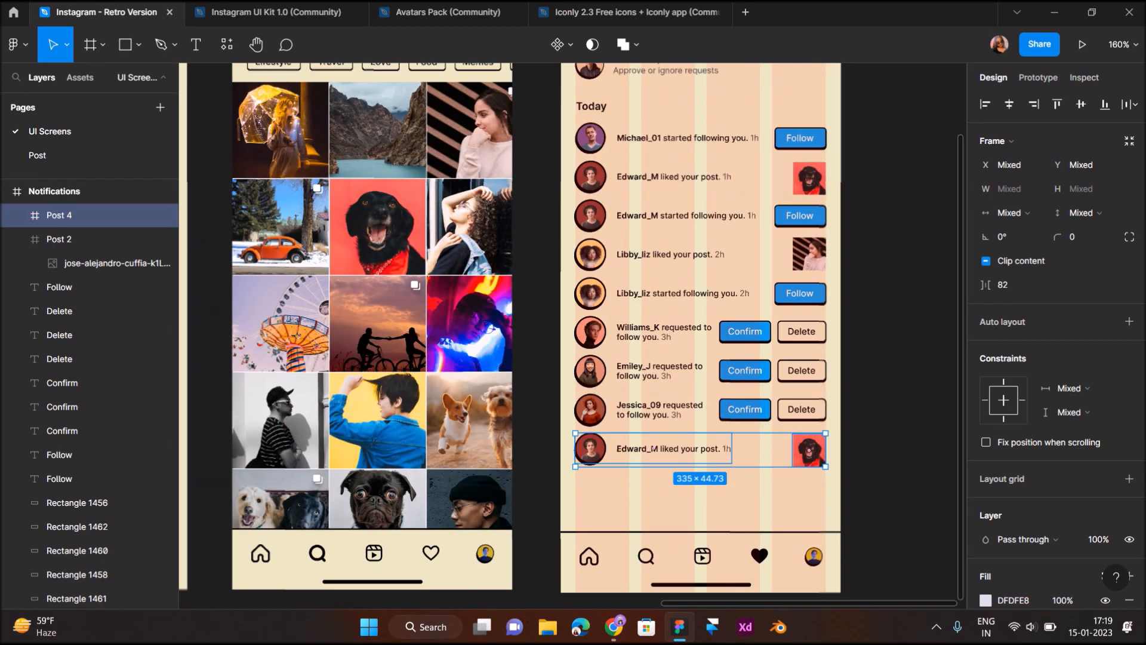
click(540, 422)
Replace the copied row's avatar with Maria's pink avatar from Direct Message
scroll(541, 422, left, 10)
scroll(540, 422, left, 3)
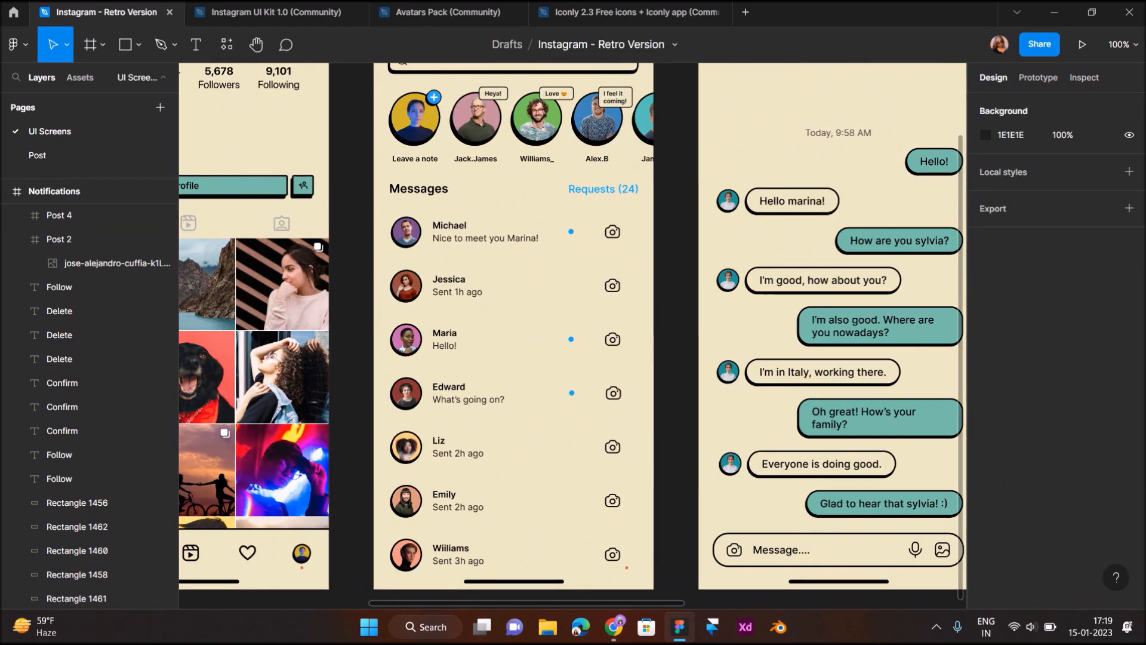
double_click(406, 340)
double_click(406, 339)
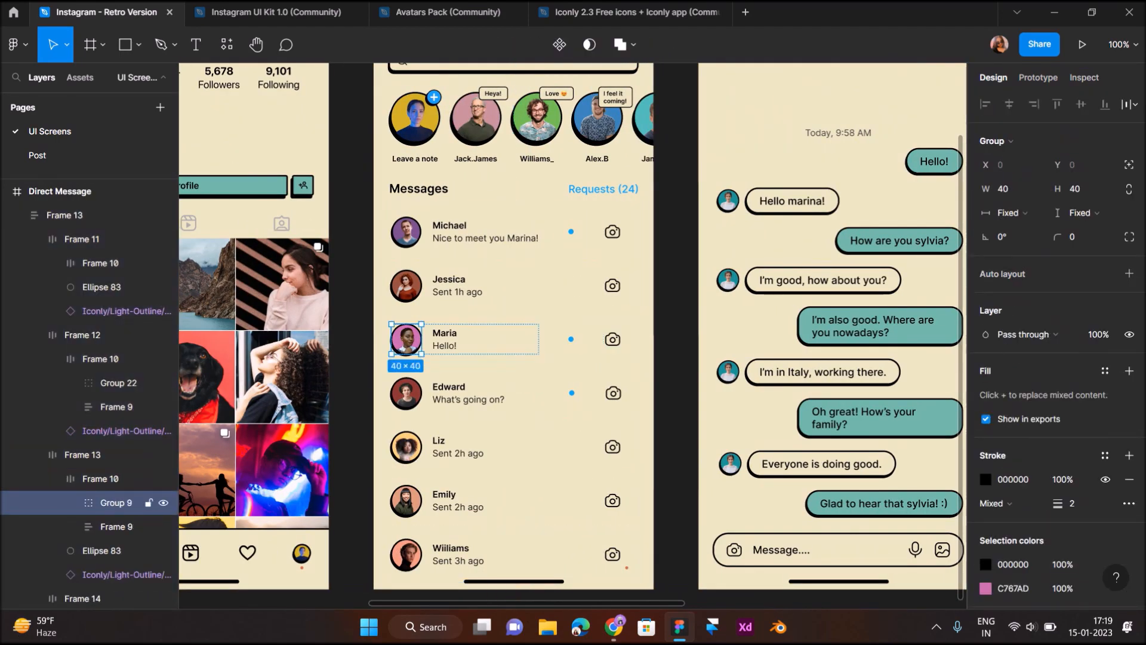
scroll(573, 329, right, 12)
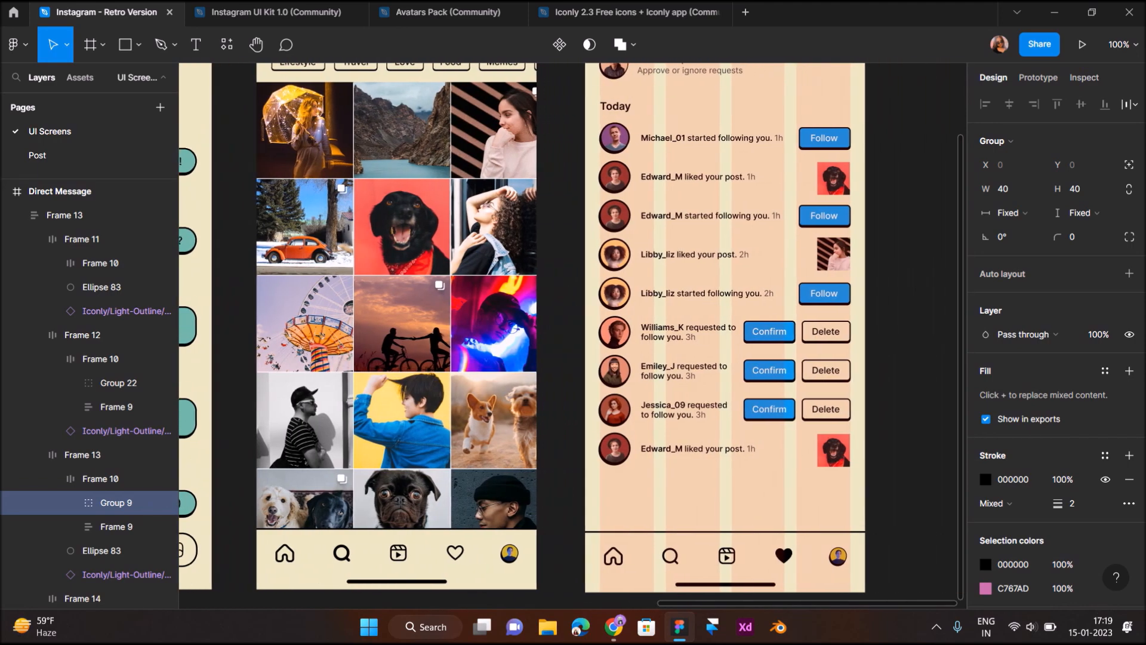
double_click(615, 449)
key(ctrl+shift+r)
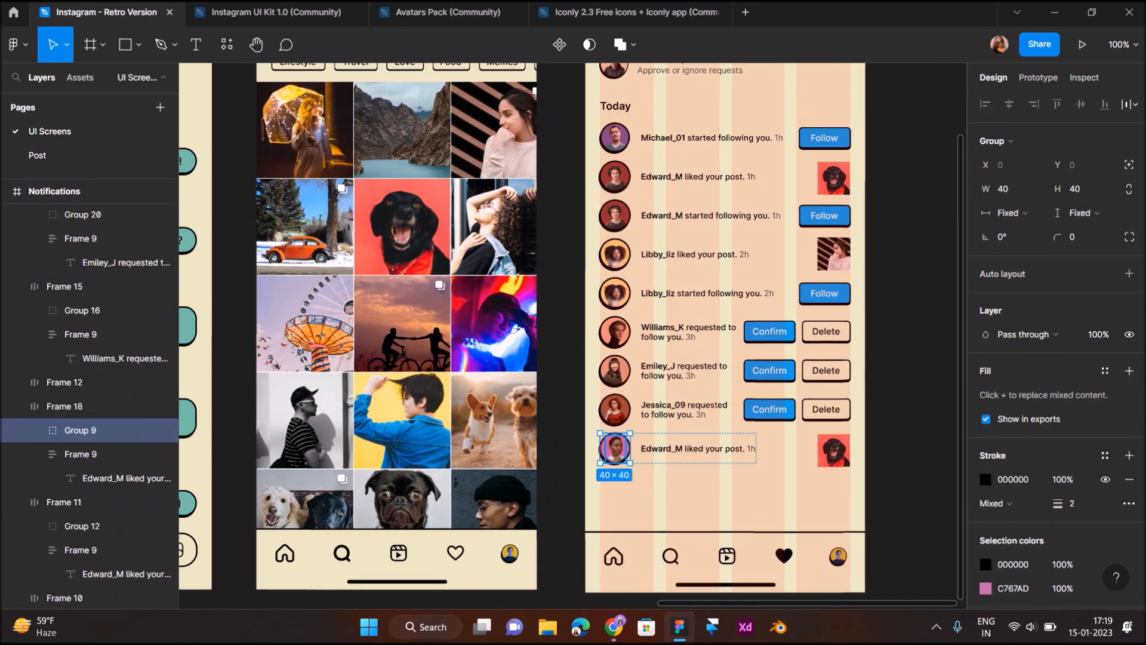
scroll(614, 444, up, 5)
scroll(678, 443, down, 6)
scroll(680, 445, left, 5)
scroll(681, 445, right, 5)
Rename Edward_M to Maria_Jones in the new row's text
scroll(683, 447, up, 6)
click(711, 441)
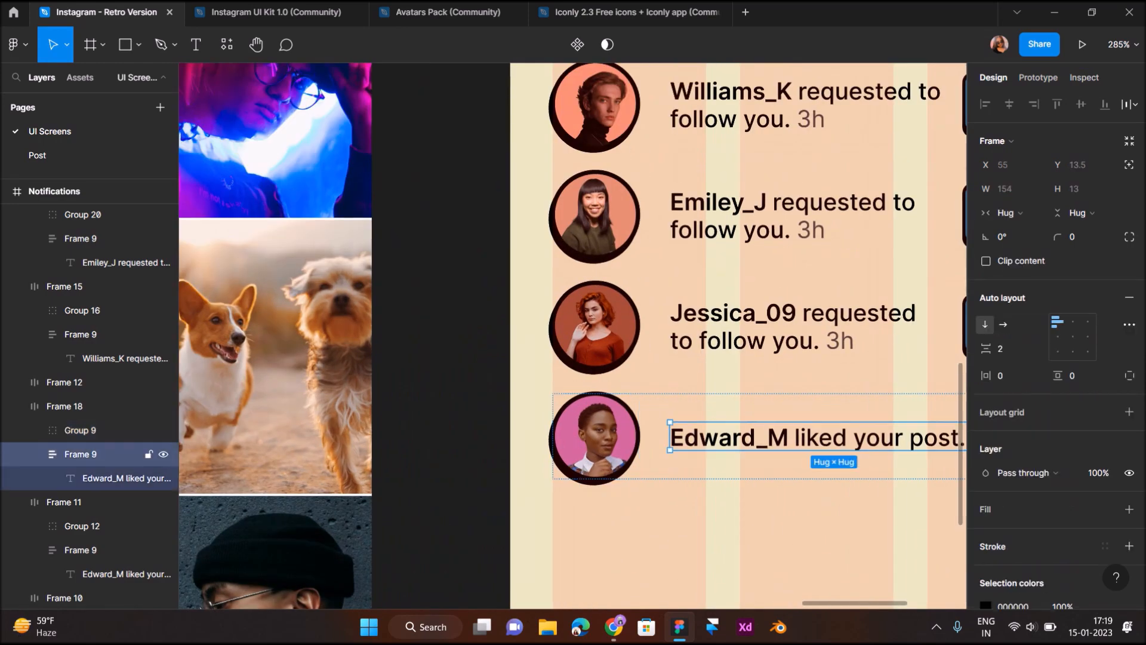
double_click(710, 440)
drag(788, 439, 699, 439)
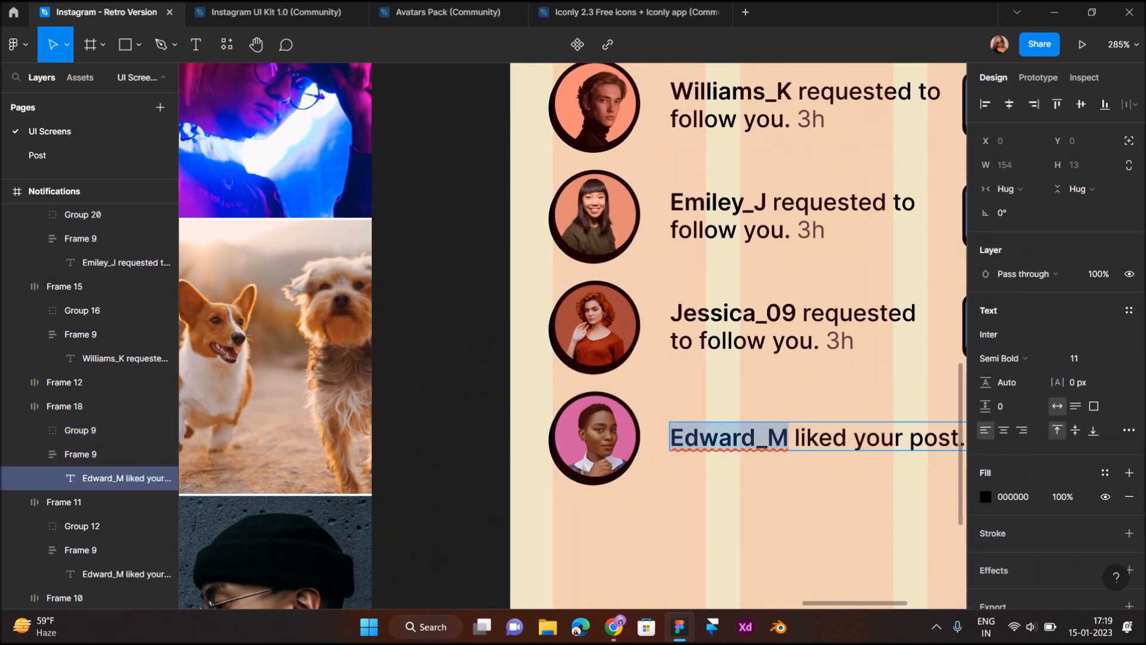
text(Maria_Jones)
key(Escape)
key(Escape)
Change the row's timestamp from 1h to 4h
ctrl+scroll(683, 466, down, 5)
ctrl+scroll(695, 464, down, 4)
ctrl+scroll(752, 463, up, 6)
double_click(740, 469)
double_click(740, 468)
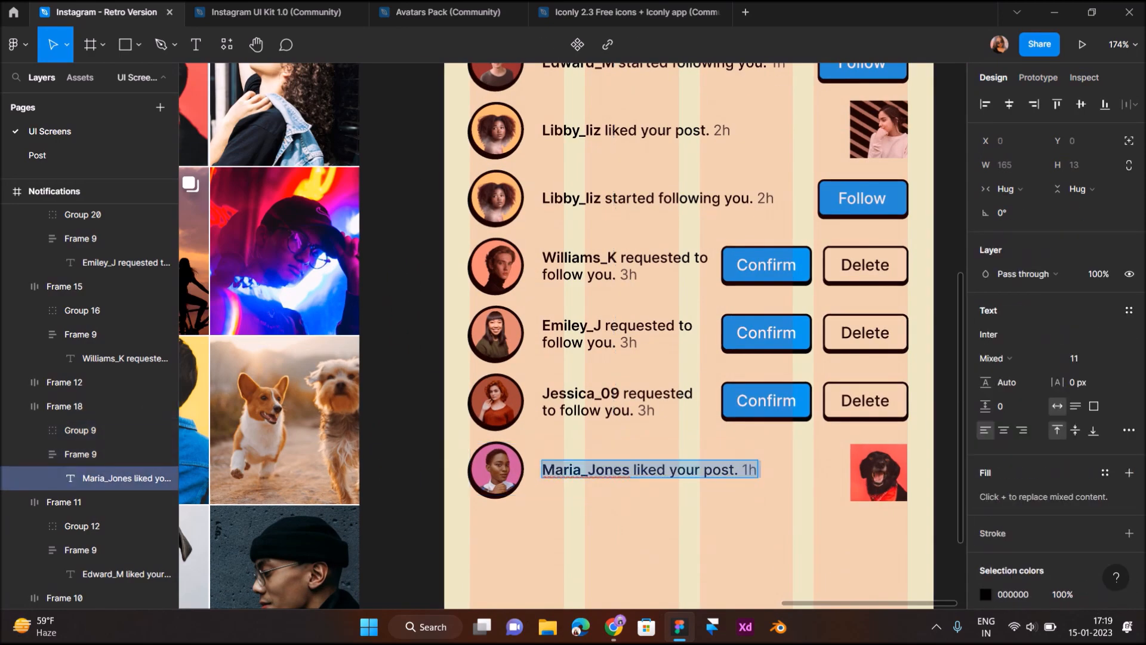
ctrl+scroll(746, 471, up, 3)
click(748, 470)
key(BackSpace)
text(4)
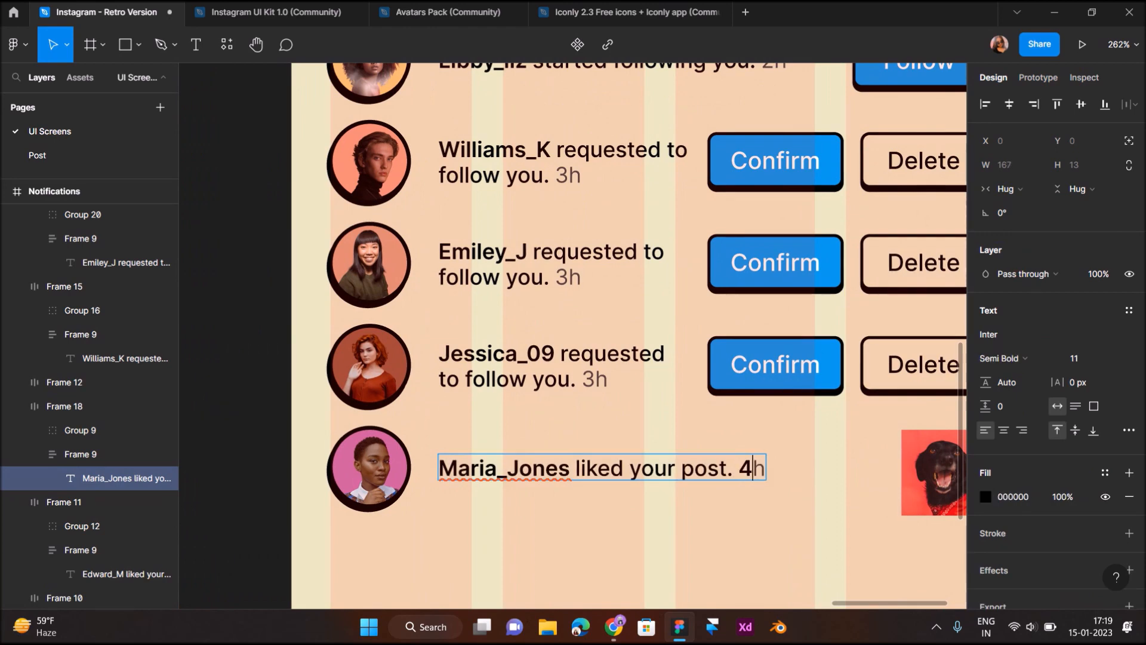
ctrl+scroll(749, 471, up, 5)
Set the 4 to Regular weight and eyedrop grey #444444 as its fill
key(shift+Left)
click(1002, 358)
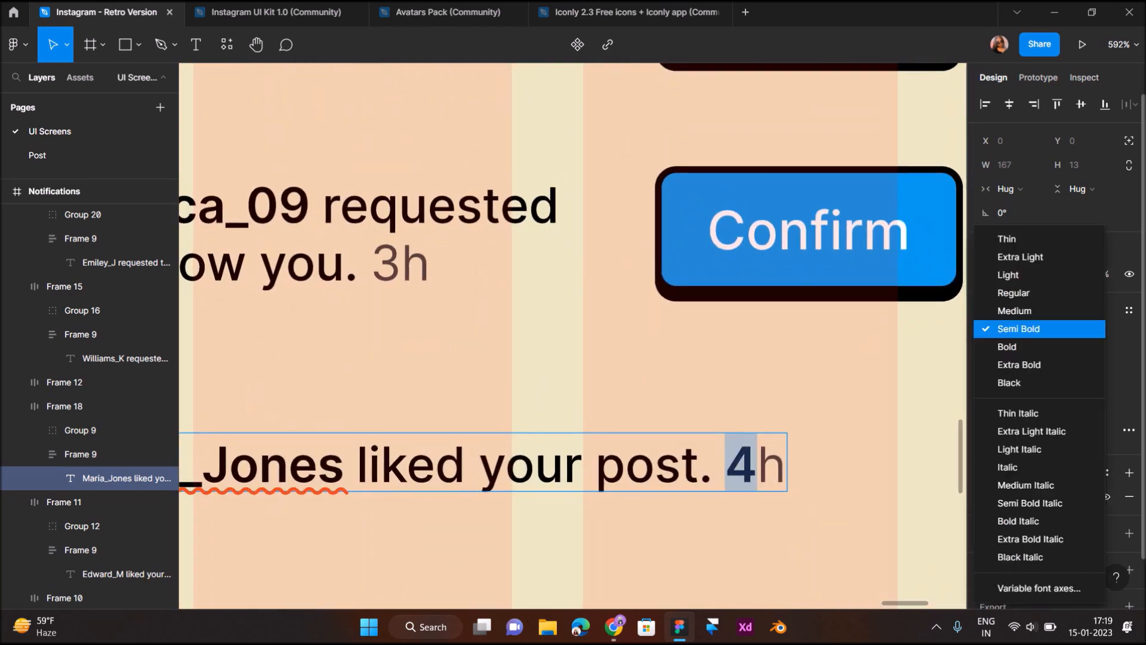
click(1013, 293)
click(986, 497)
click(809, 442)
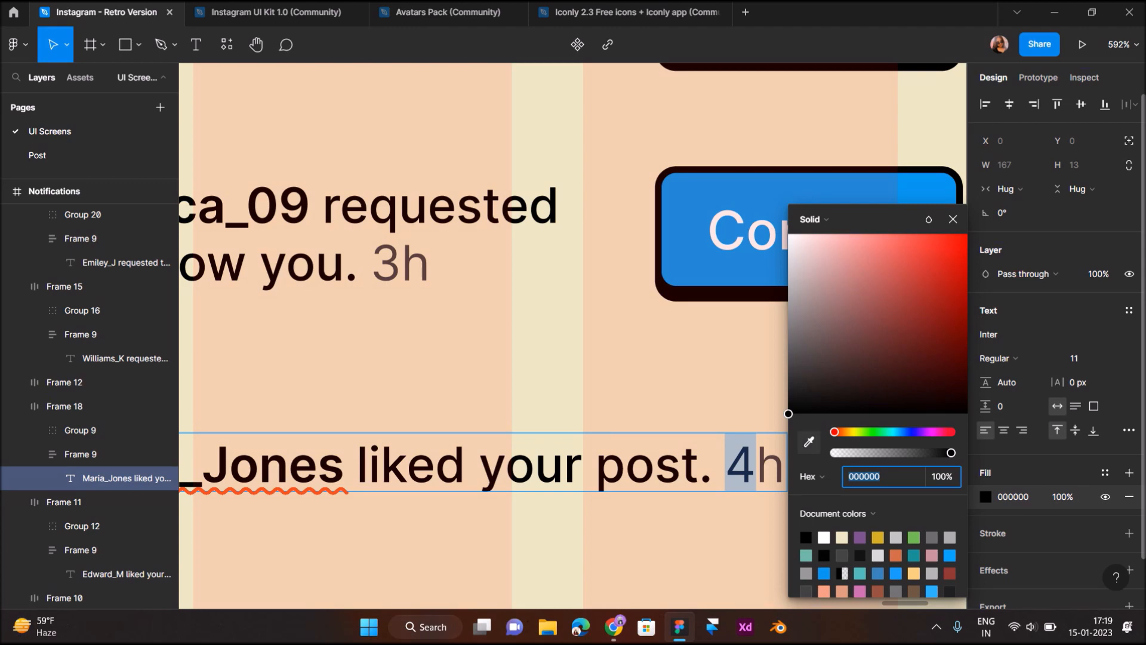
click(896, 135)
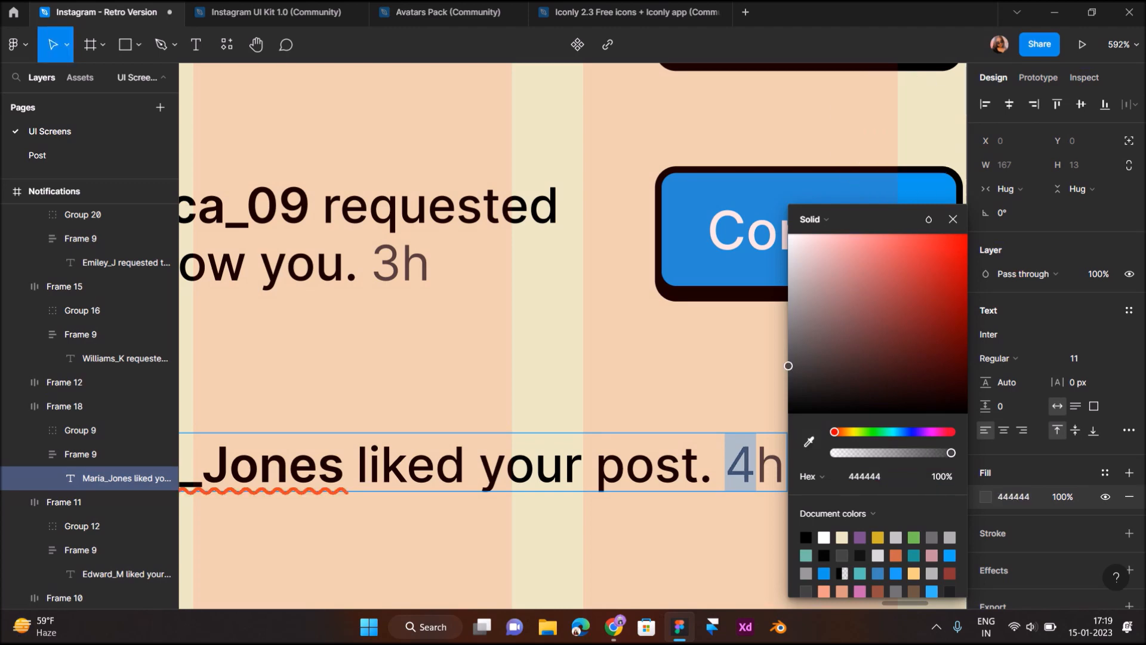
click(589, 515)
ctrl+scroll(588, 501, down, 5)
scroll(588, 502, up, 1)
ctrl+scroll(767, 502, down, 2)
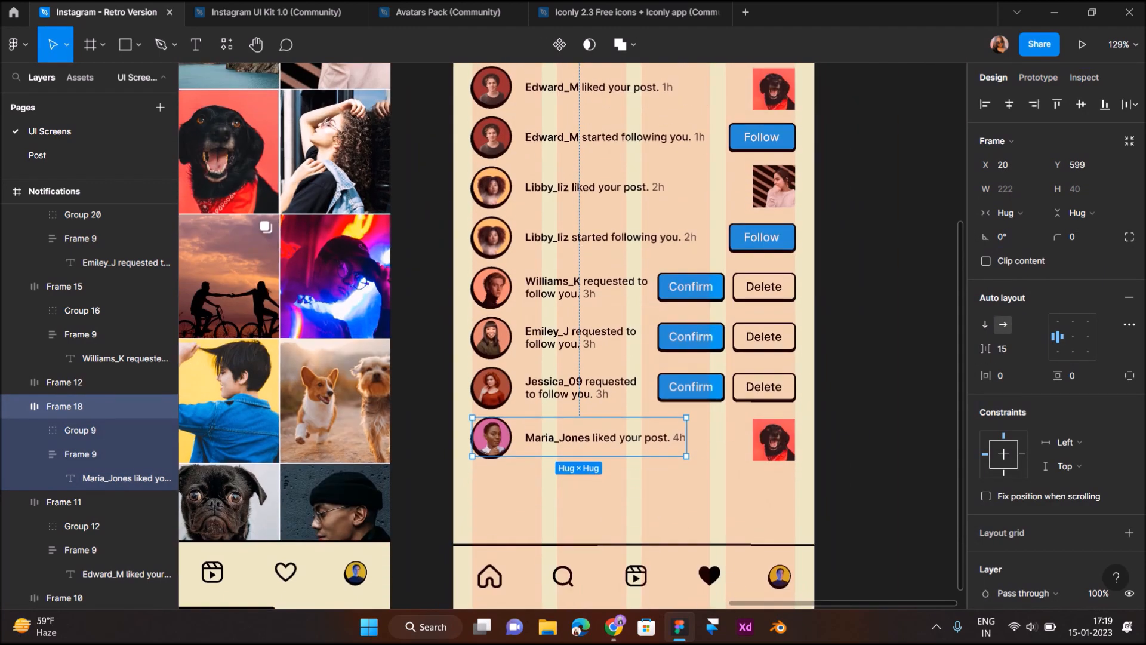
click(884, 358)
drag(790, 468, 485, 424)
alt+drag(588, 439, 588, 488)
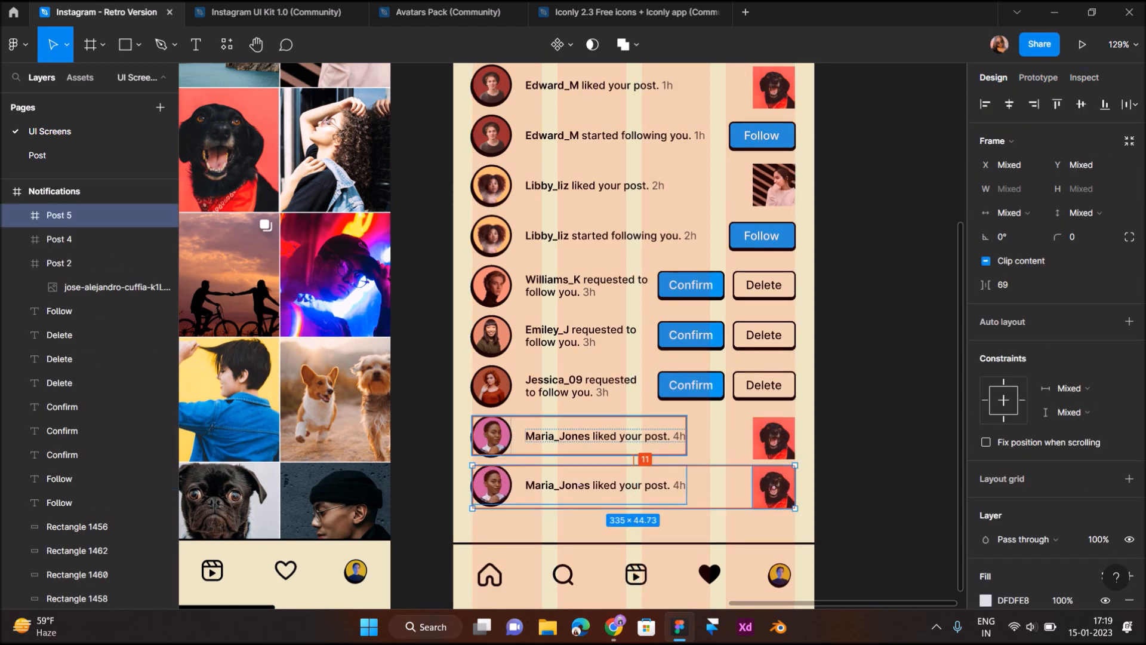
key(Down)
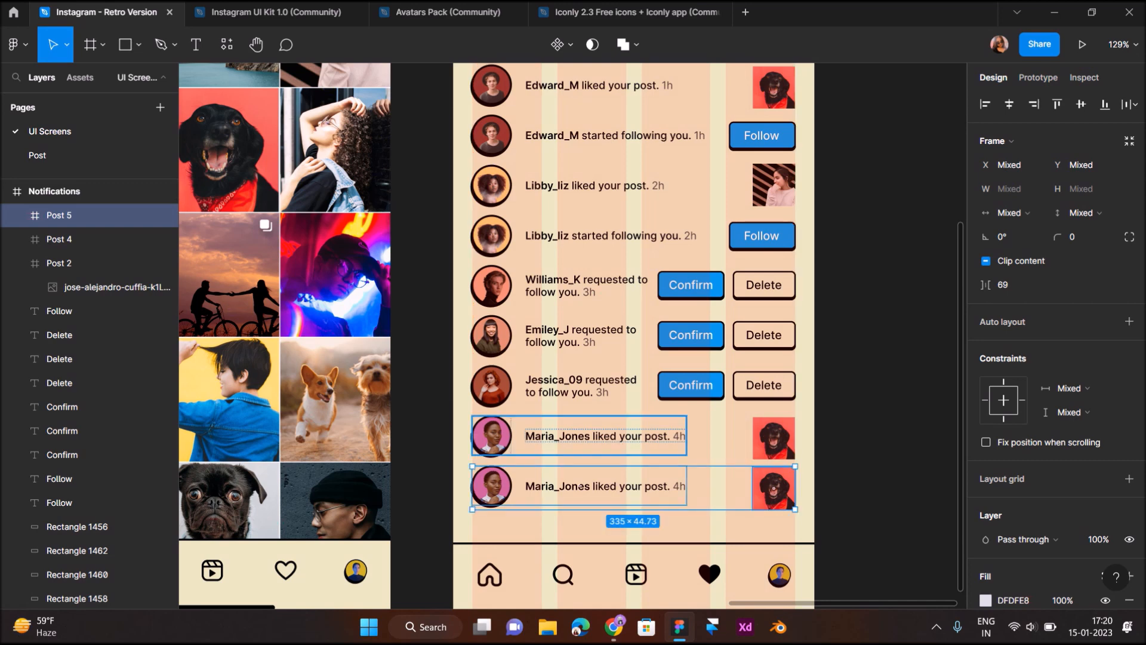
click(774, 187)
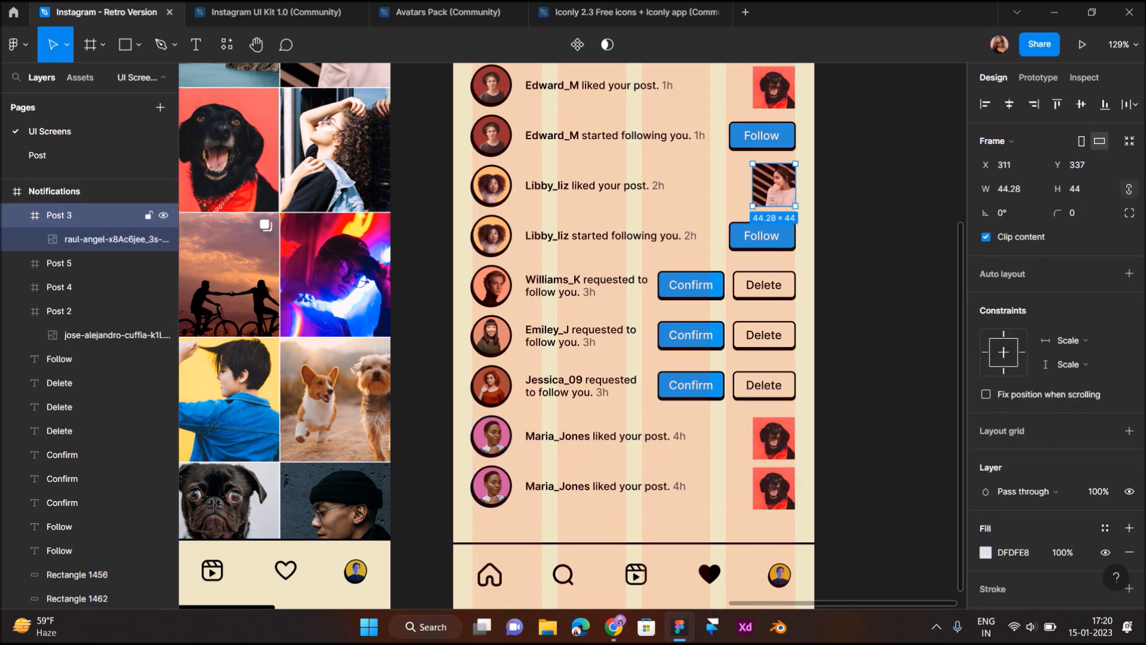
click(774, 488)
key(ctrl+v)
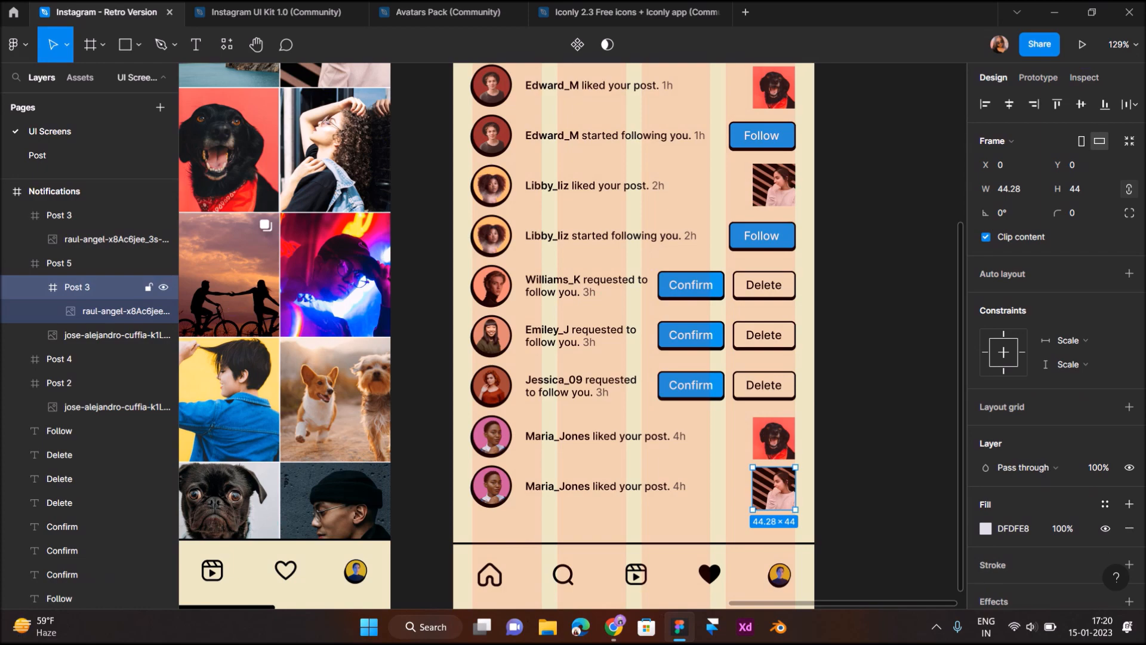
click(774, 525)
scroll(774, 523, down, 3)
scroll(792, 555, up, 4)
Nudge the bottom Maria_Jones row into place and collapse the Post 5 layer
drag(372, 420, 755, 509)
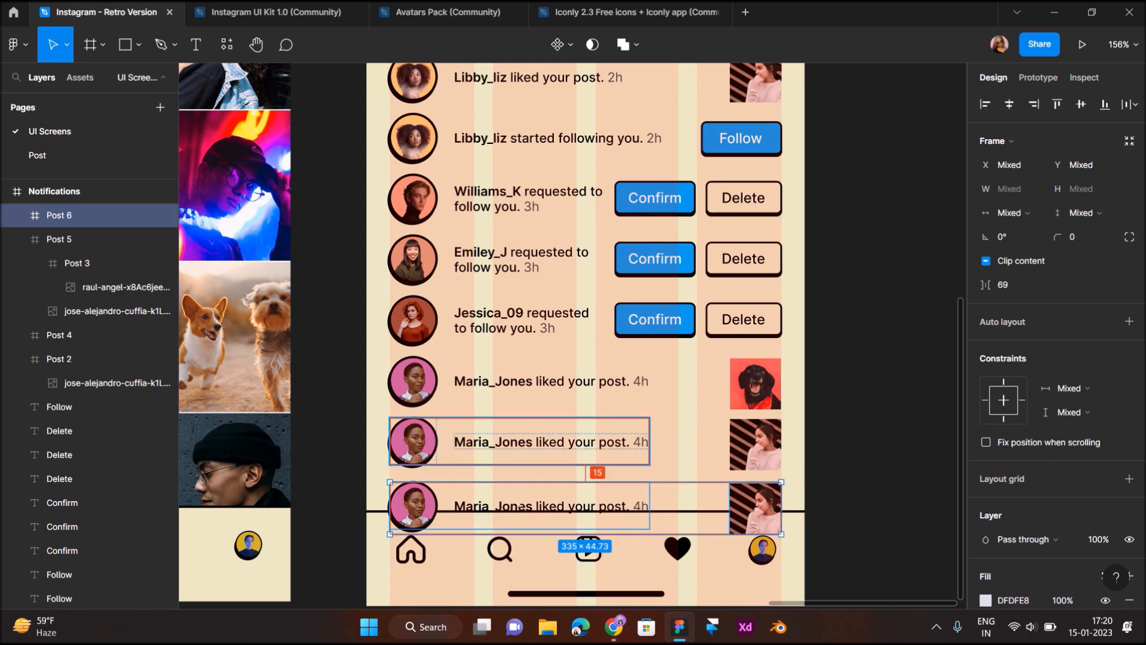
key(Up)
key(Up)
key(Up)
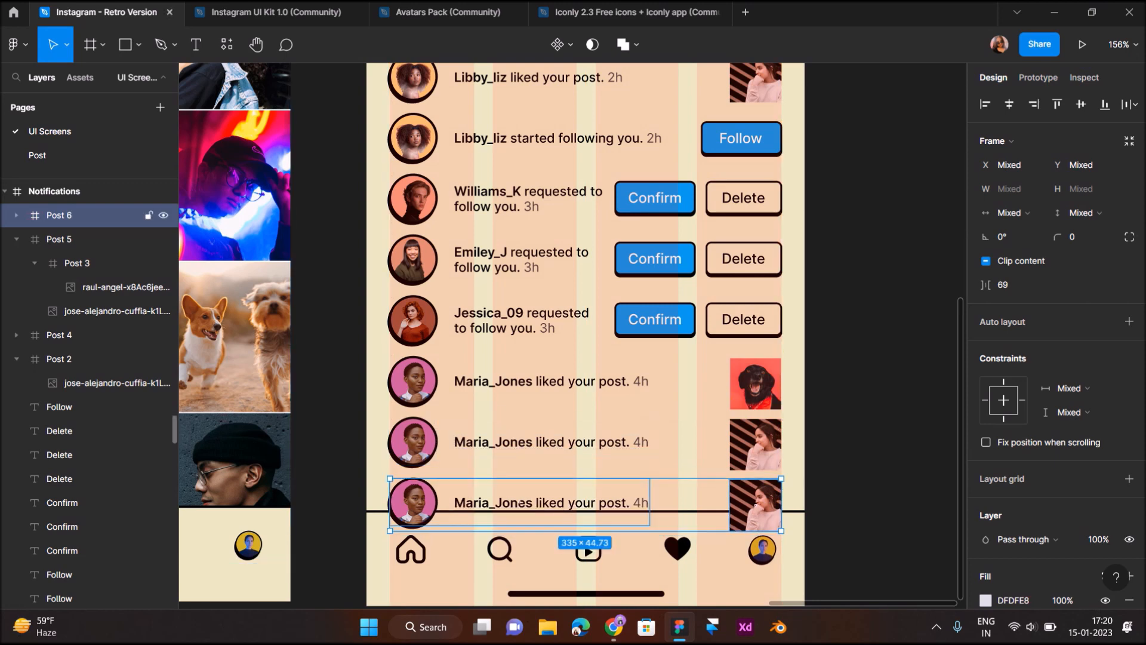
scroll(90, 456, down, 1)
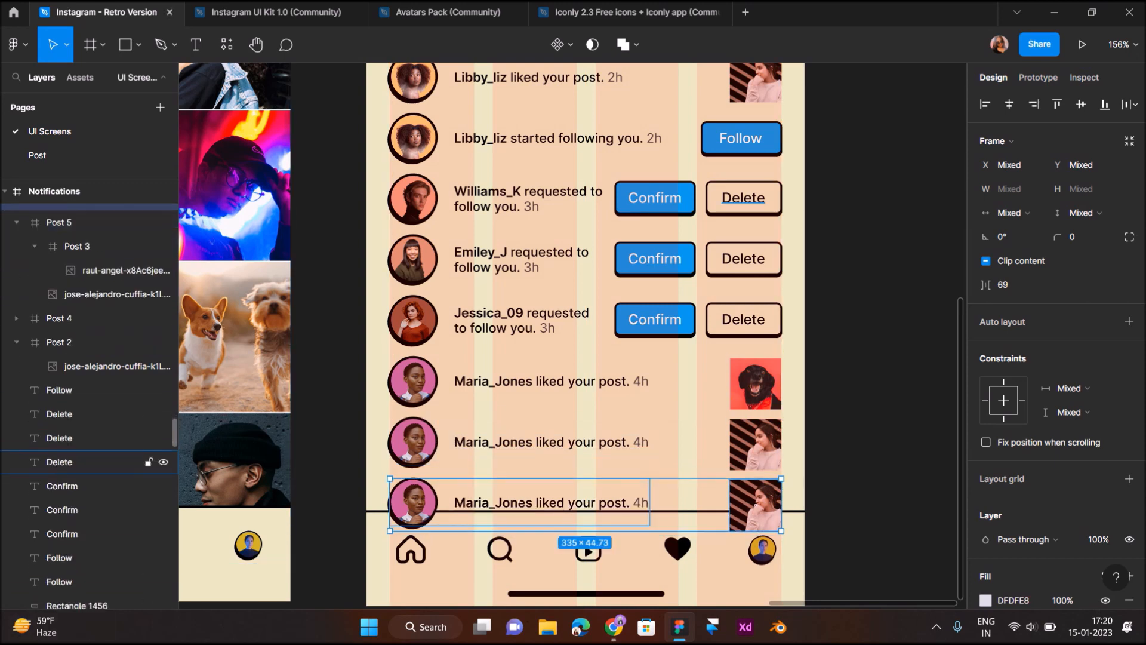
click(59, 222)
click(17, 342)
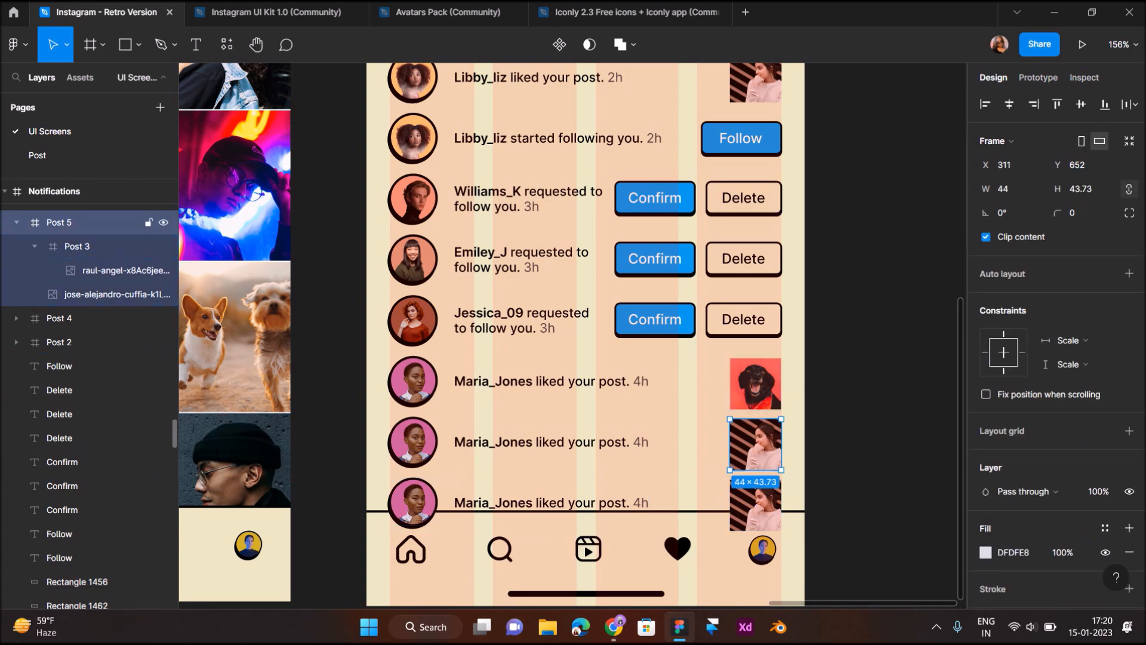
click(16, 222)
scroll(59, 262, up, 3)
Group the bottom Maria_Jones row with its Post 6 thumbnail as Group 26
click(59, 287)
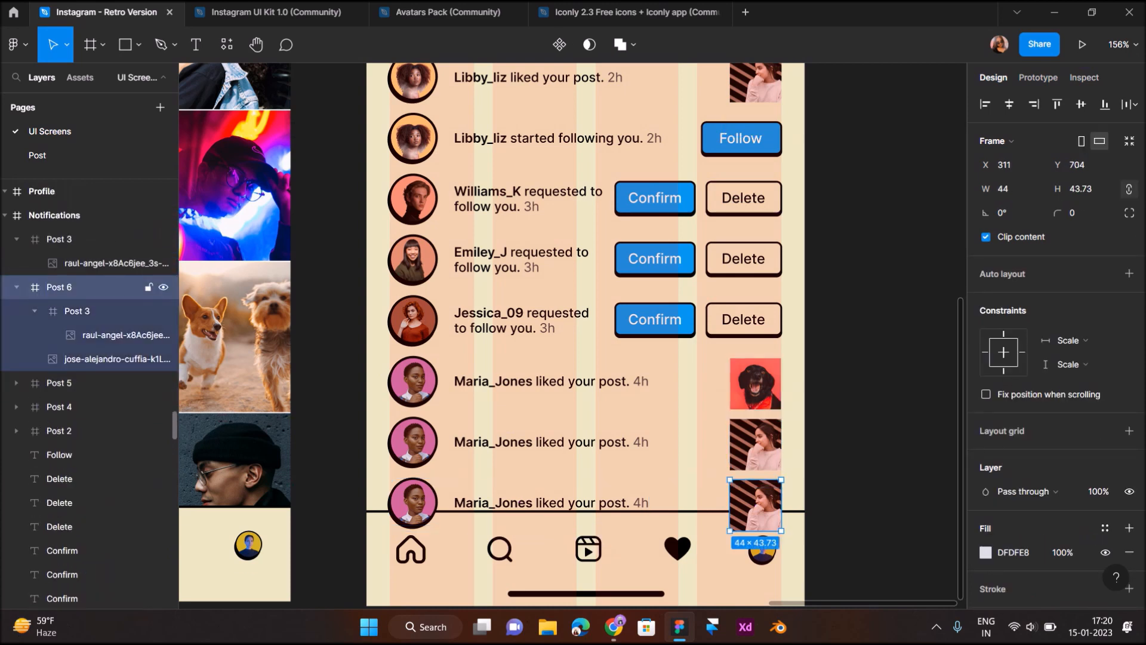
click(59, 240)
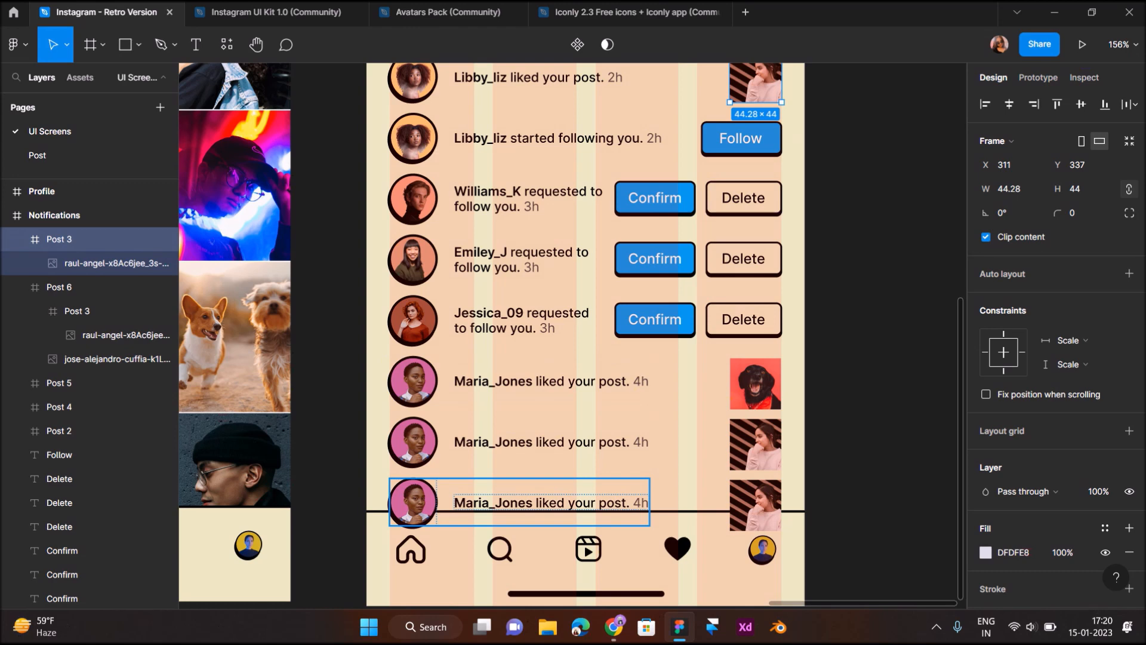
click(520, 503)
shift+click(755, 505)
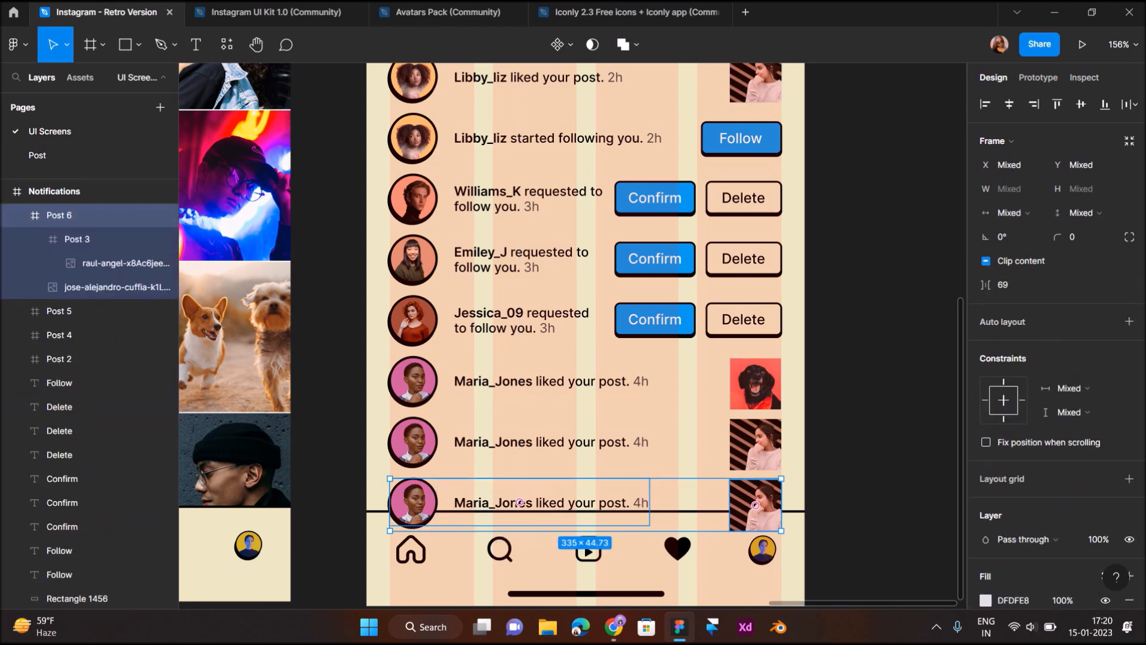
key(ctrl+g)
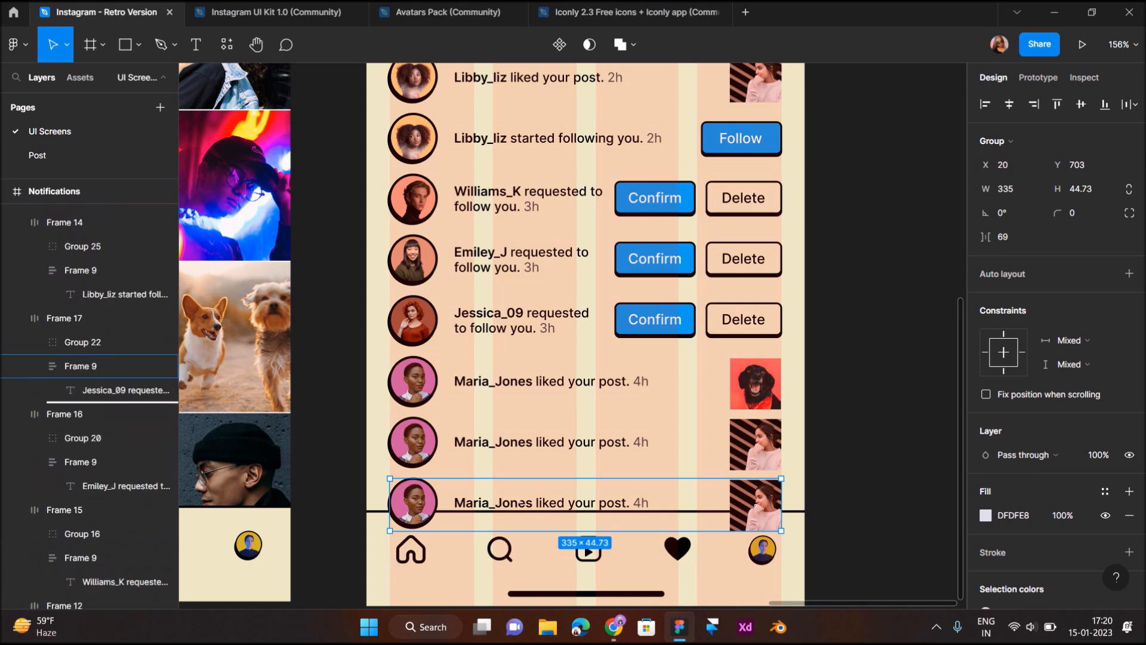
Move Group 26 inside Group 8, below Group 2, in the layers panel
scroll(90, 531, down, 5)
mouse_move(89, 532)
mouse_down()
mouse_move(90, 499)
mouse_move(90, 547)
mouse_up()
scroll(89, 540, down, 4)
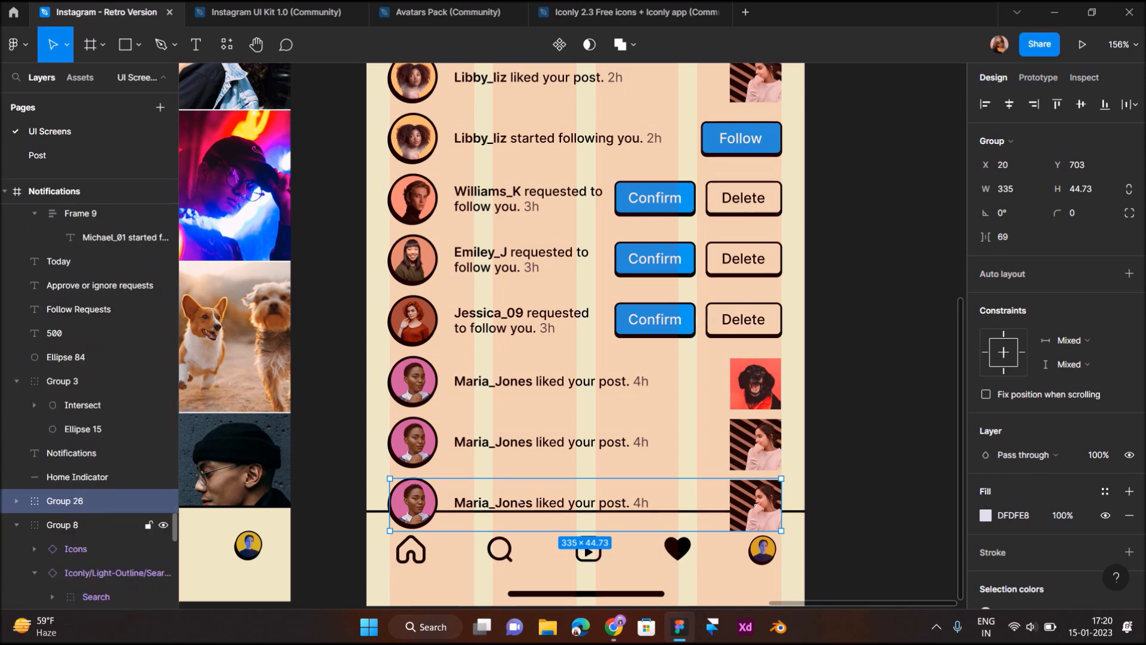
drag(89, 327, 90, 571)
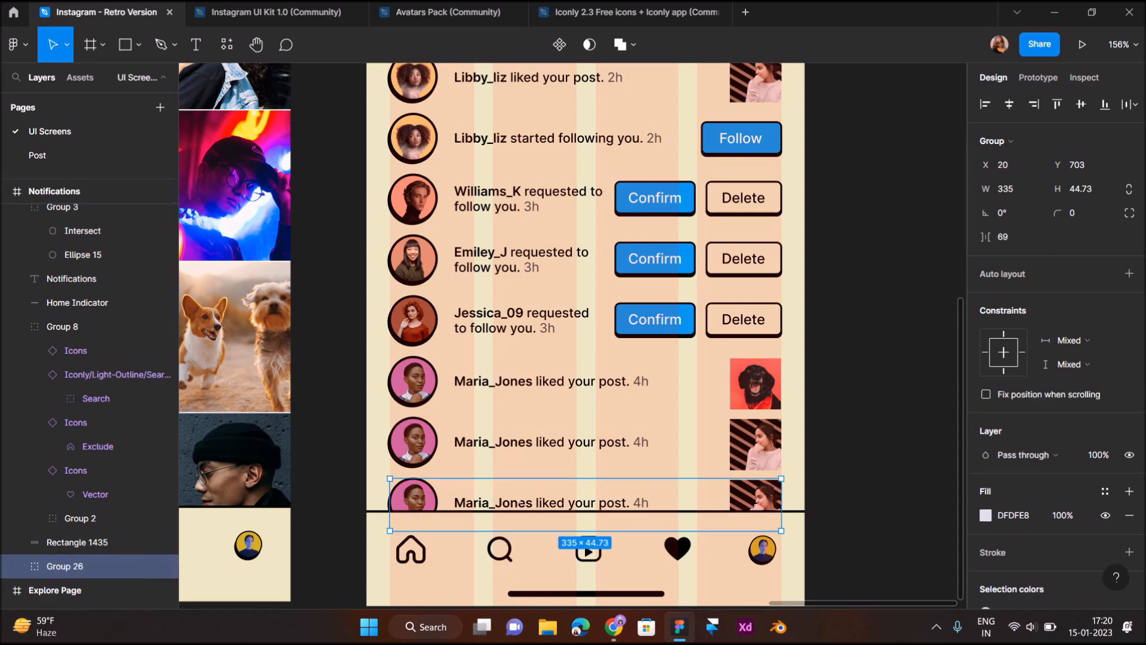
scroll(597, 425, down, 5)
scroll(597, 426, left, 5)
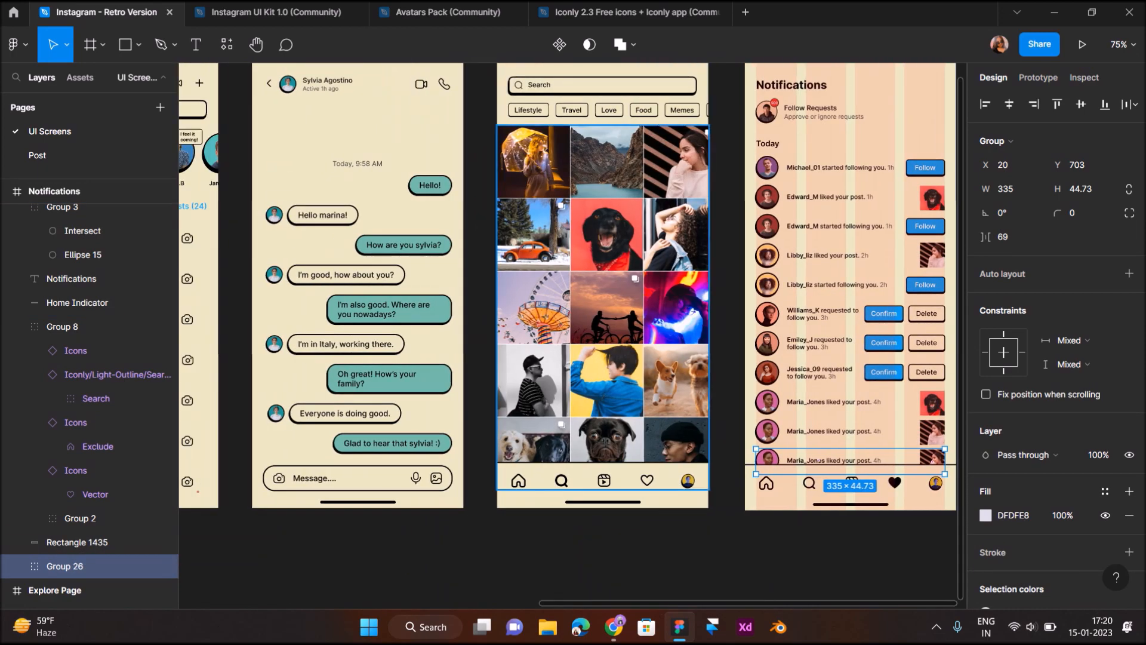
Copy the beanie man photo from Explore Row 5 into the bottom row's thumbnail
scroll(597, 426, left, 1)
click(736, 438)
double_click(736, 438)
double_click(735, 438)
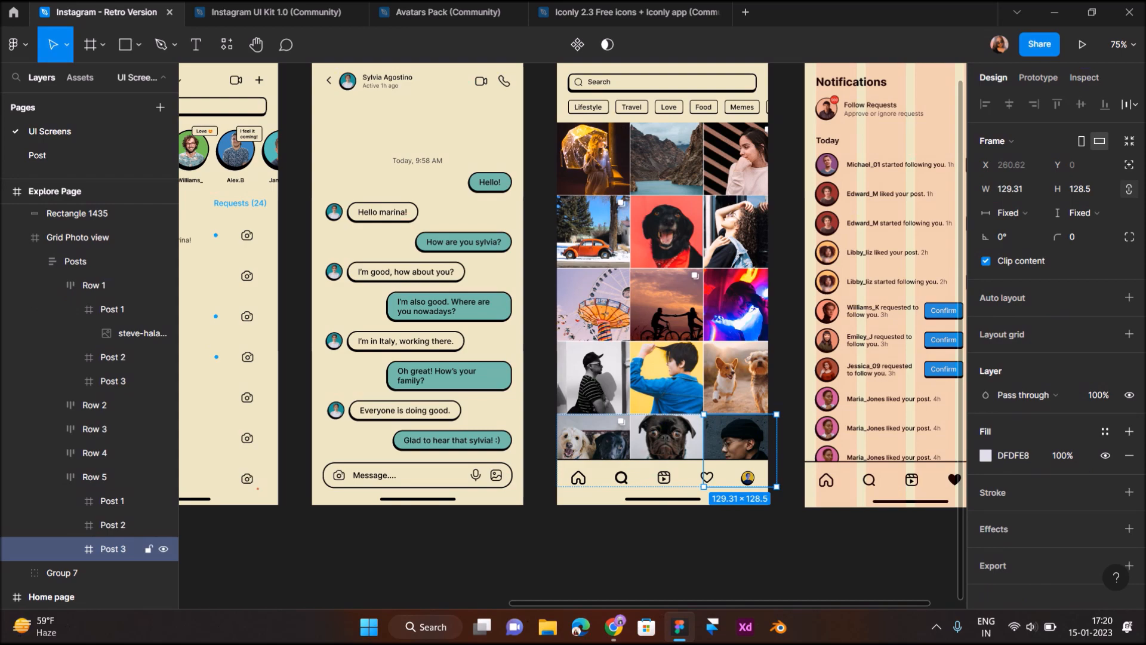
scroll(736, 438, right, 5)
scroll(752, 438, up, 5)
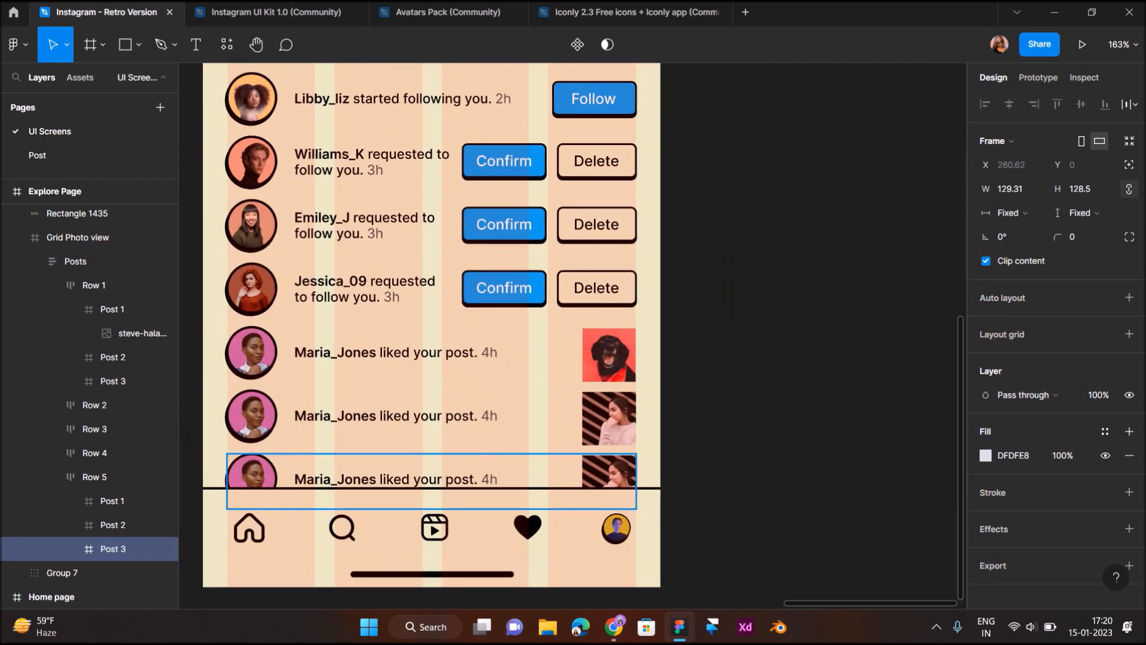
double_click(609, 473)
key(ctrl+v)
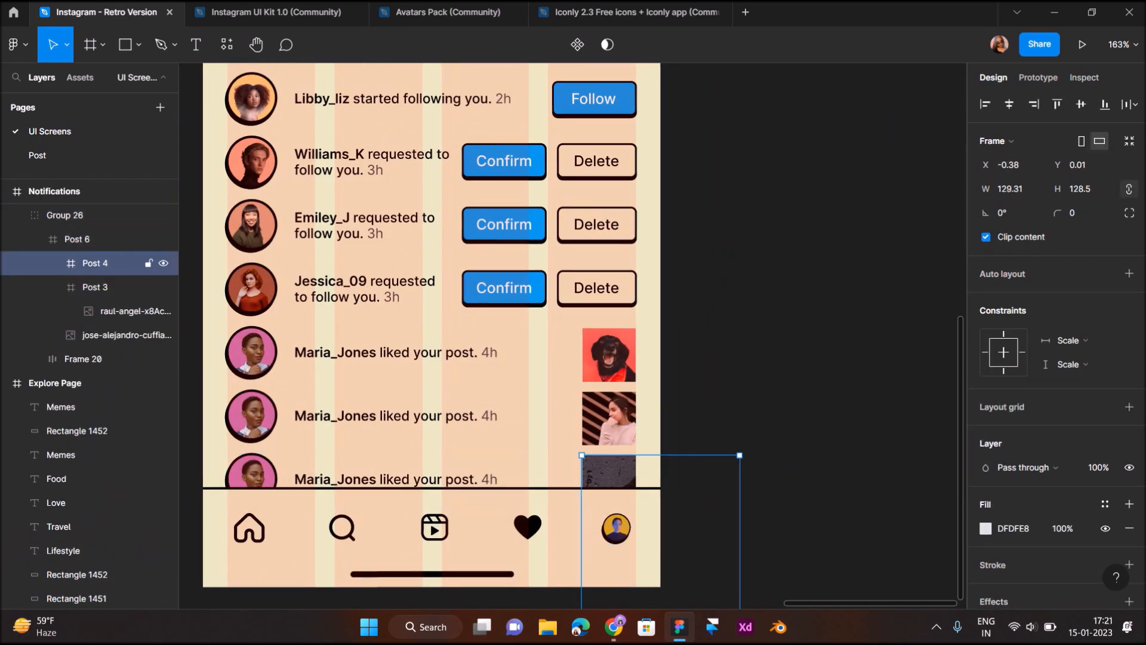
scroll(609, 472, down, 2)
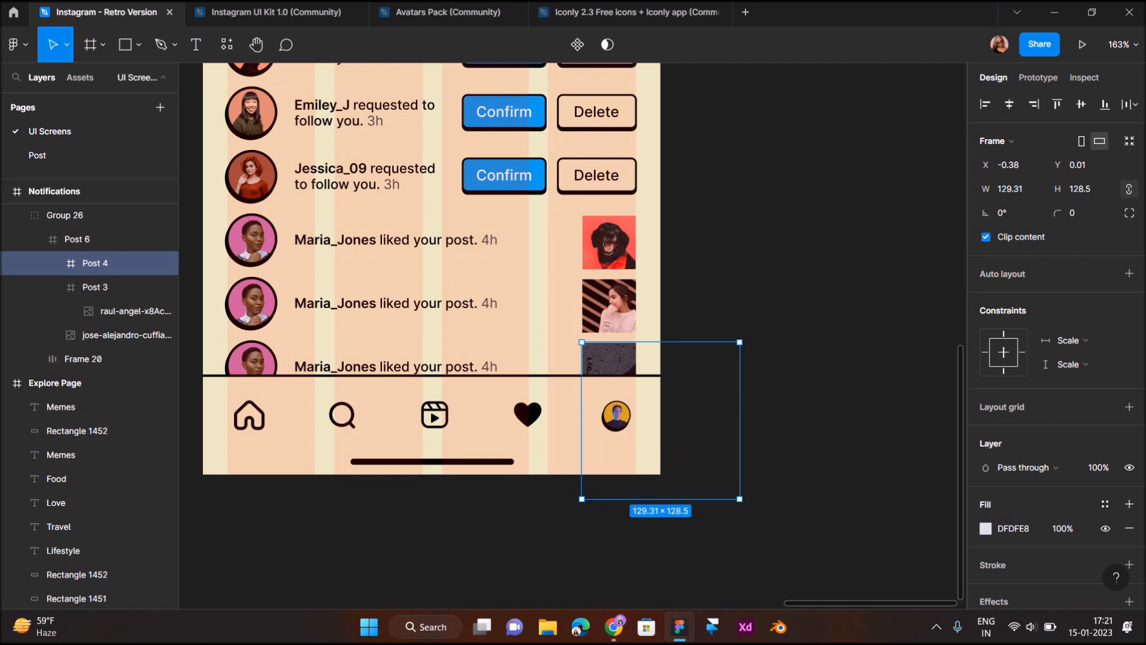
Scale the pasted beanie photo down to about 44×44 with the K tool
key(k)
drag(740, 498, 636, 395)
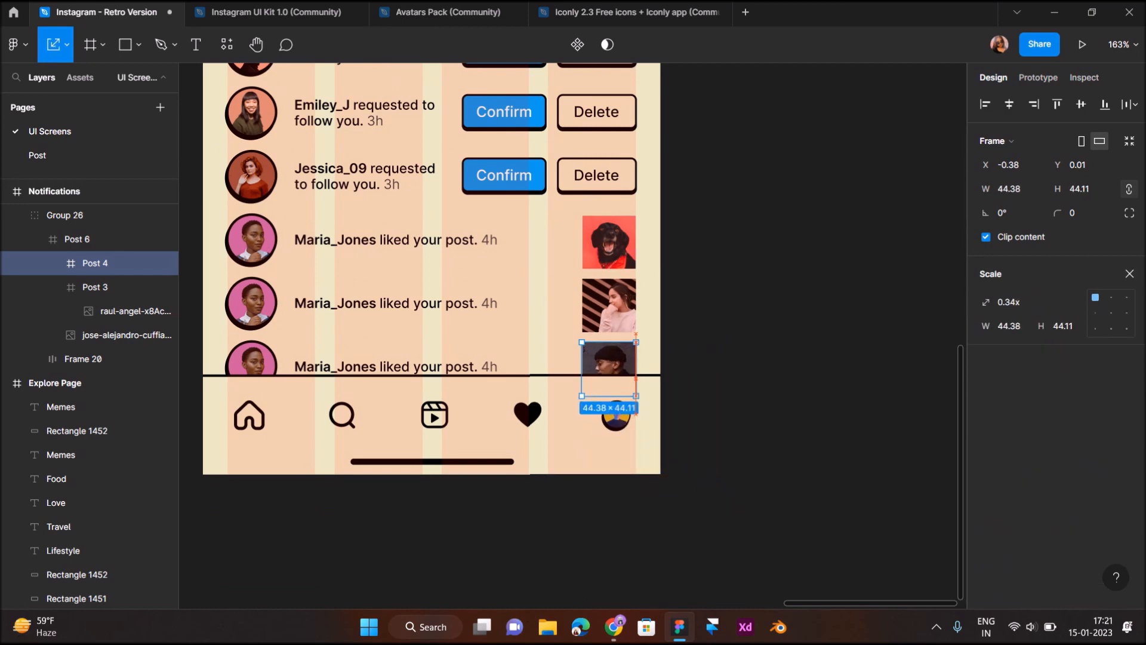
click(749, 400)
scroll(749, 401, down, 5)
scroll(748, 400, up, 2)
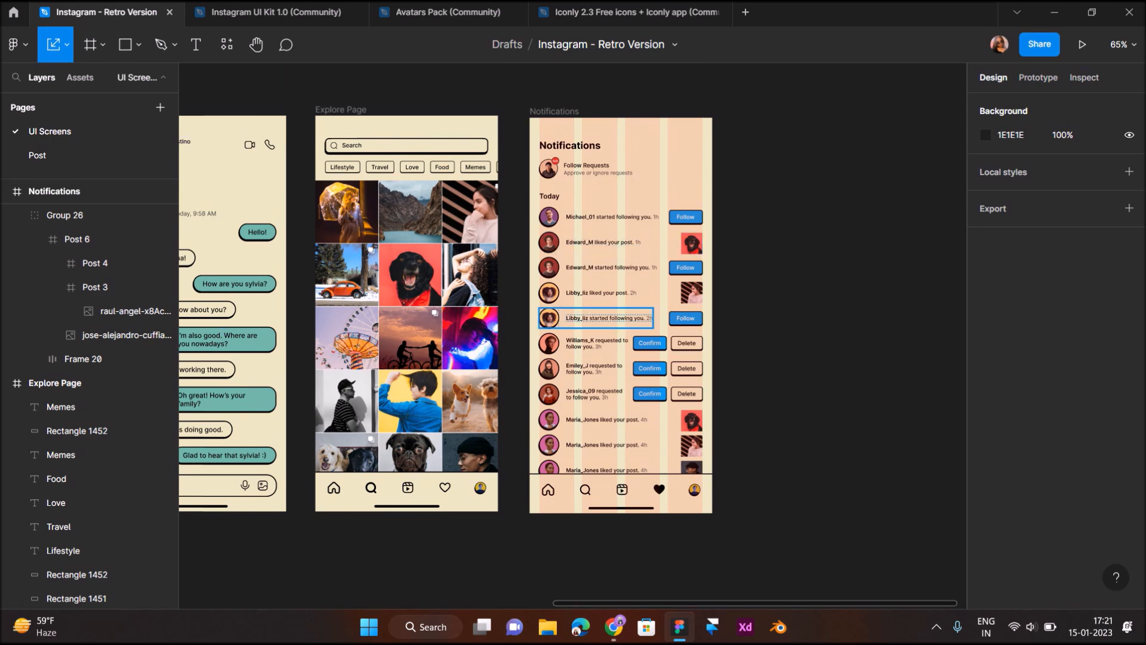
Turn off the Notifications frame's layout grid columns, leaving Scale mode first
scroll(589, 324, up, 3)
scroll(588, 323, down, 1)
scroll(588, 323, left, 1)
scroll(633, 160, left, 1)
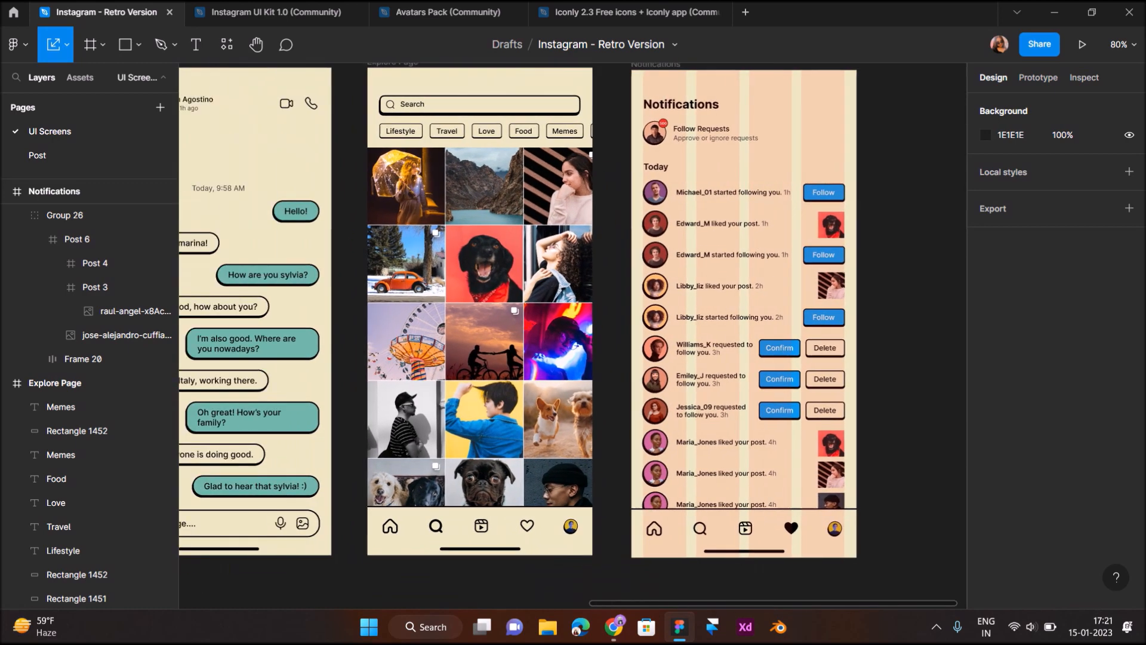
scroll(633, 160, right, 1)
scroll(633, 160, up, 1)
click(608, 120)
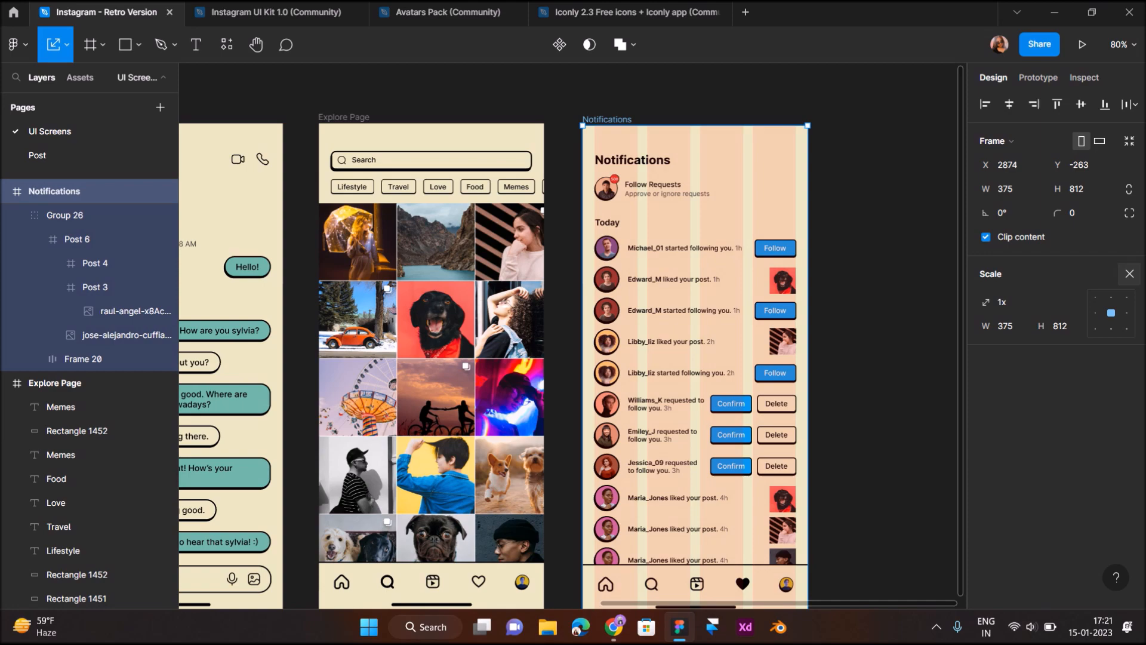
click(1130, 273)
click(1106, 334)
click(896, 257)
scroll(895, 257, down, 2)
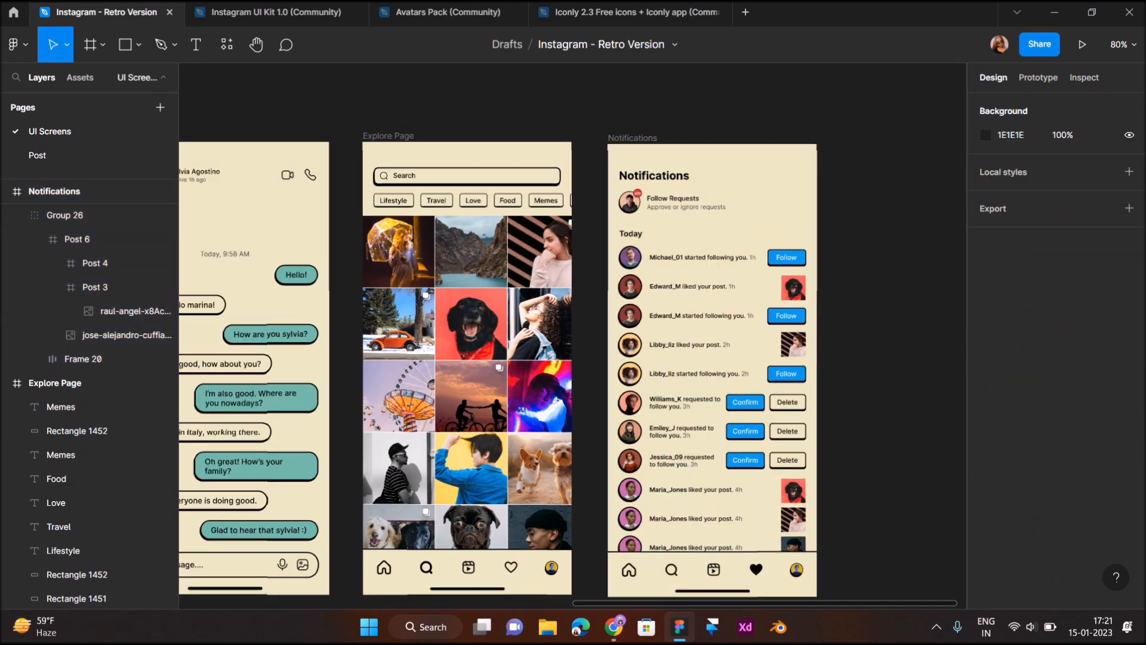
Inspect the drop shadow on the Follow Requests avatar circle
scroll(632, 172, up, 3)
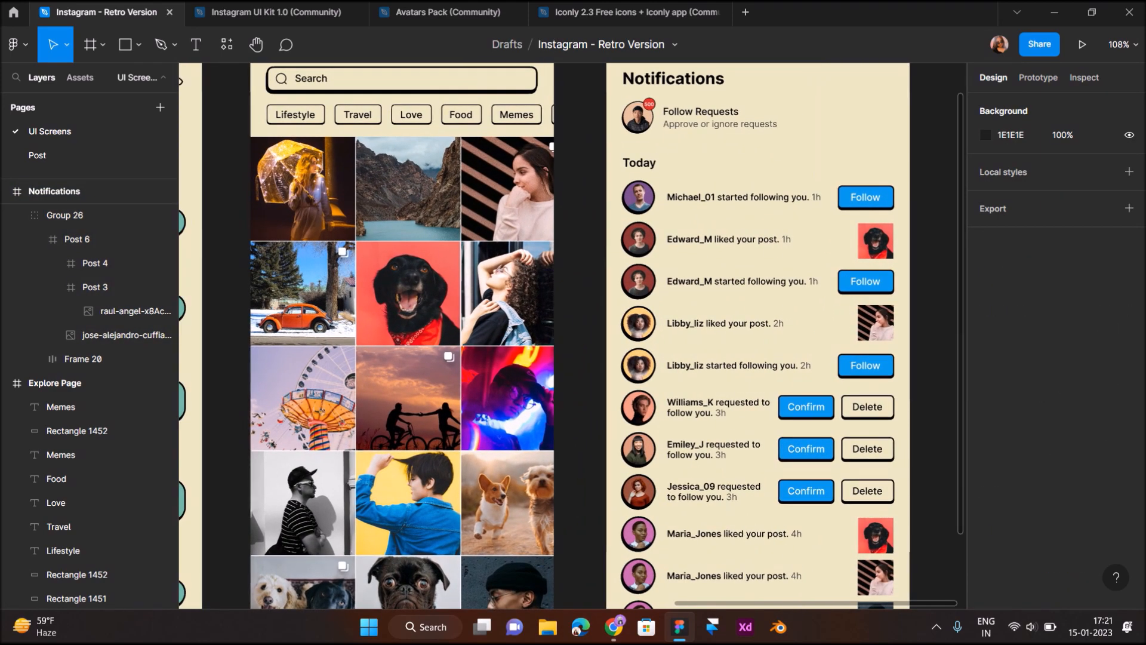
scroll(570, 334, down, 3)
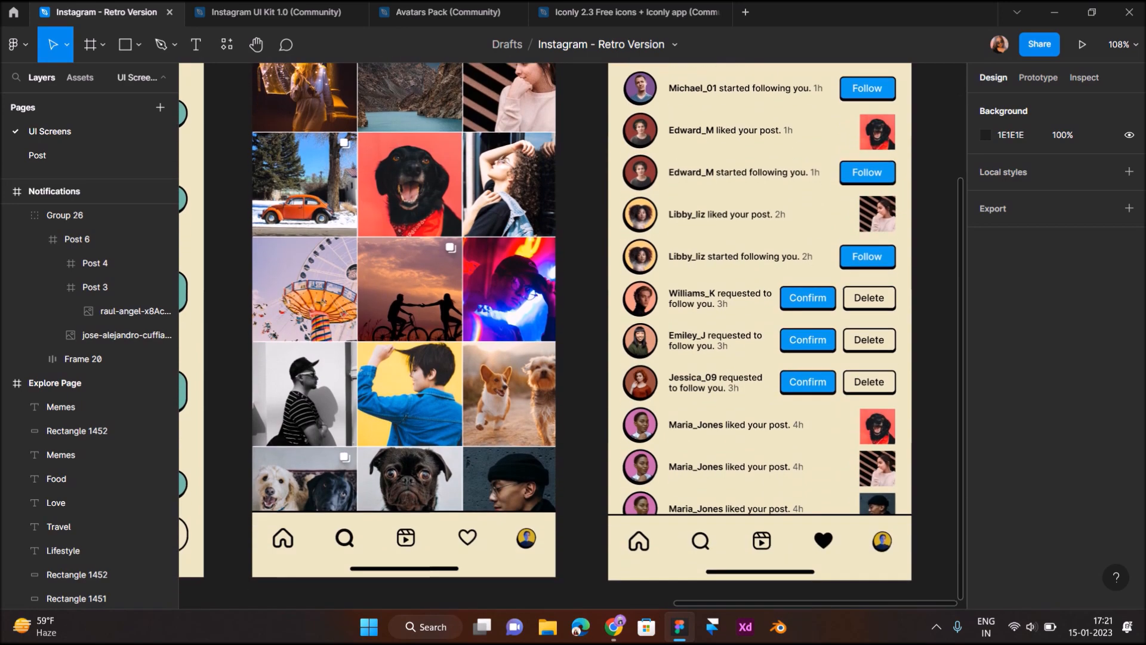
scroll(570, 334, up, 4)
scroll(634, 250, up, 4)
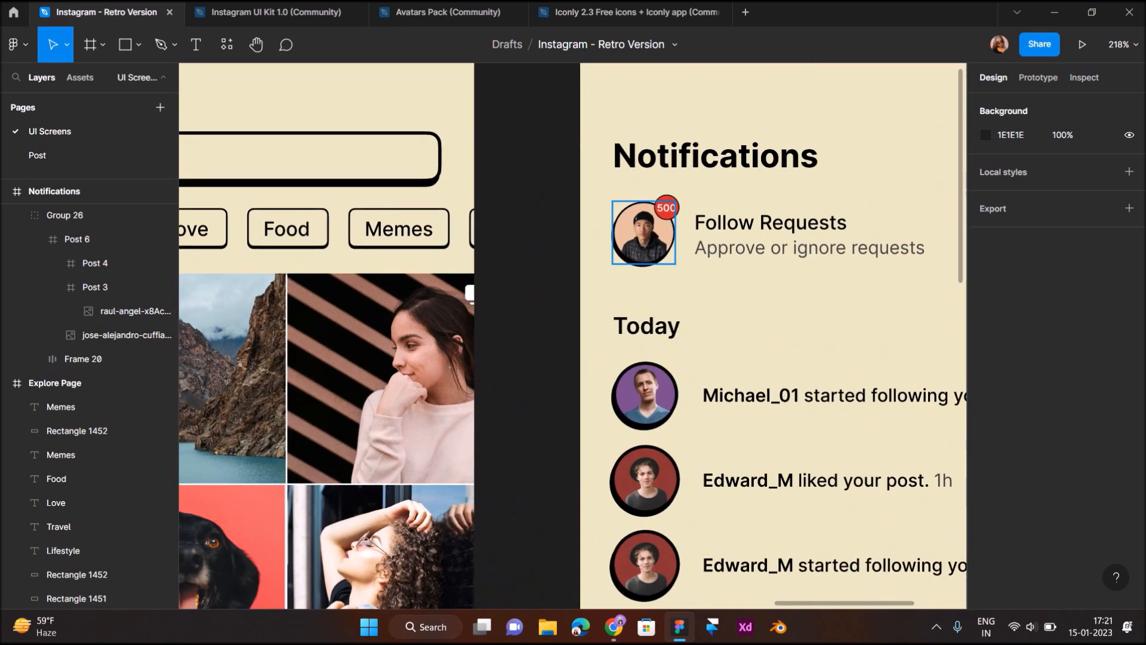
double_click(645, 248)
scroll(647, 250, up, 5)
click(83, 262)
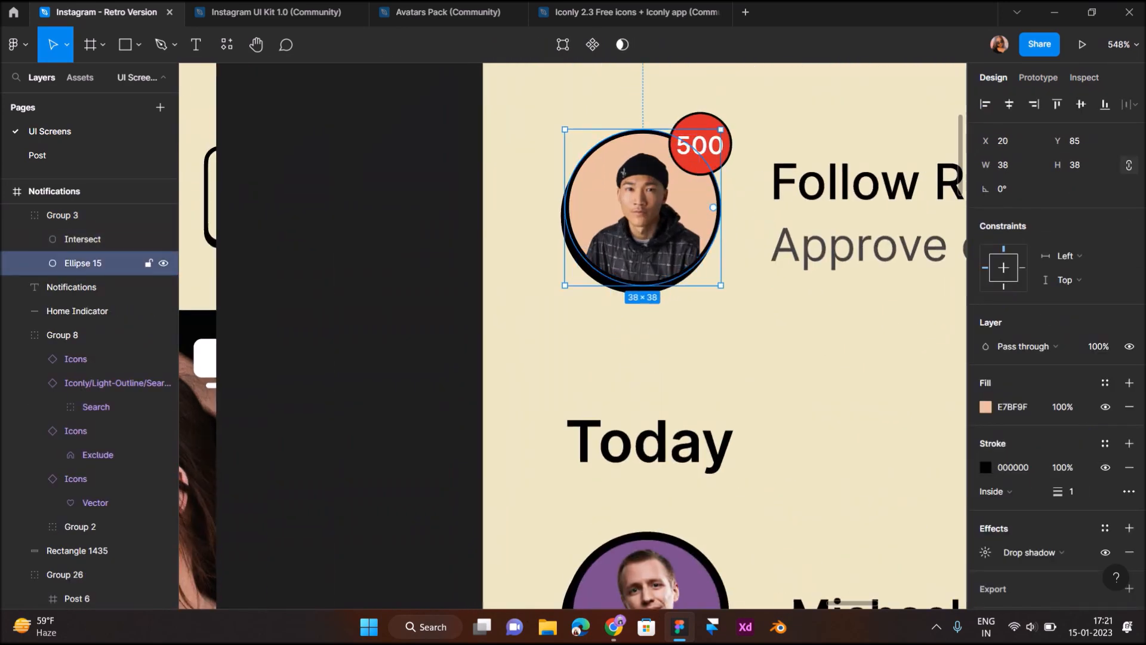
click(986, 553)
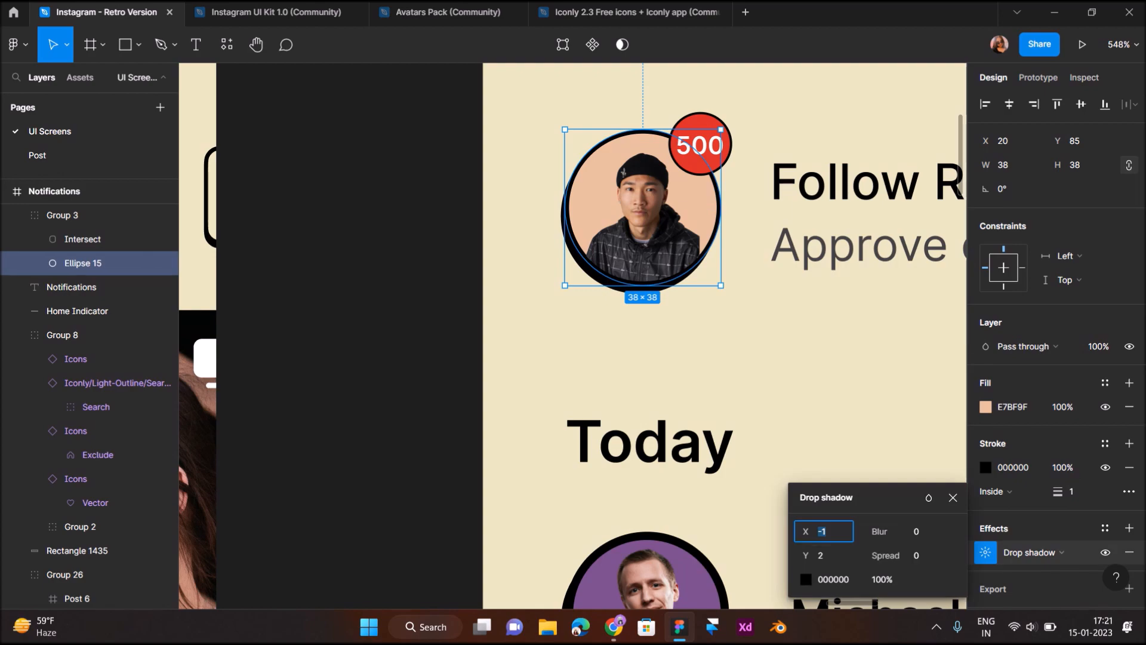
click(799, 347)
Scroll through the Notifications screen to review the eleven rows
scroll(799, 346, down, 10)
scroll(799, 346, down, 2)
scroll(770, 329, down, 2)
scroll(770, 328, down, 1)
scroll(788, 358, up, 3)
scroll(788, 358, down, 1)
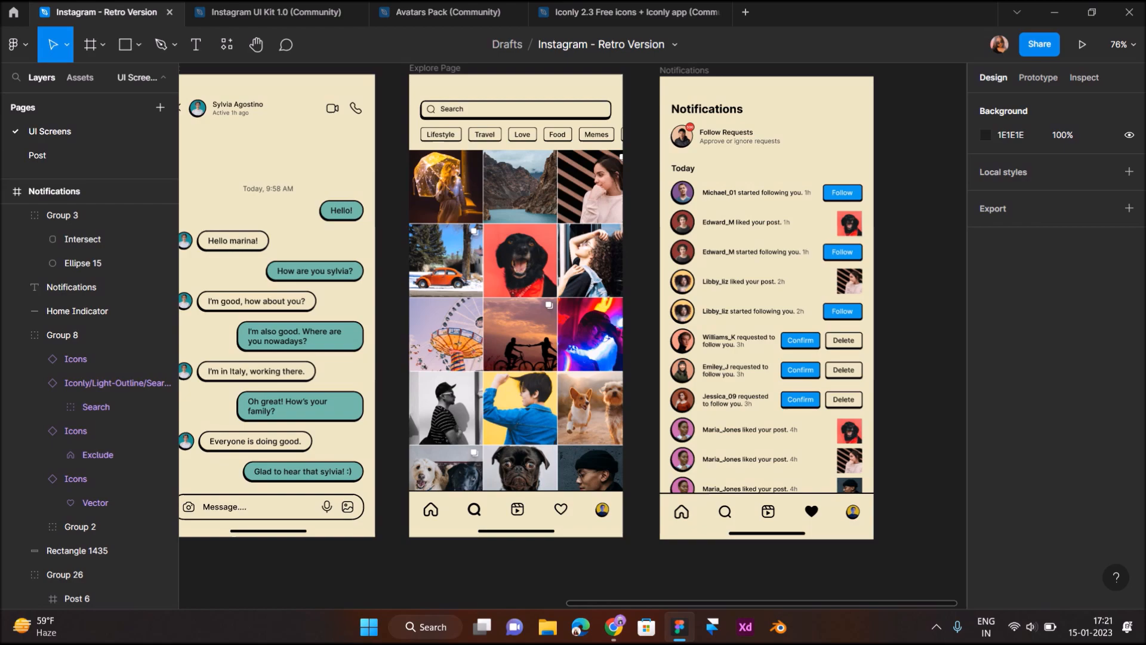
scroll(572, 334, left, 15)
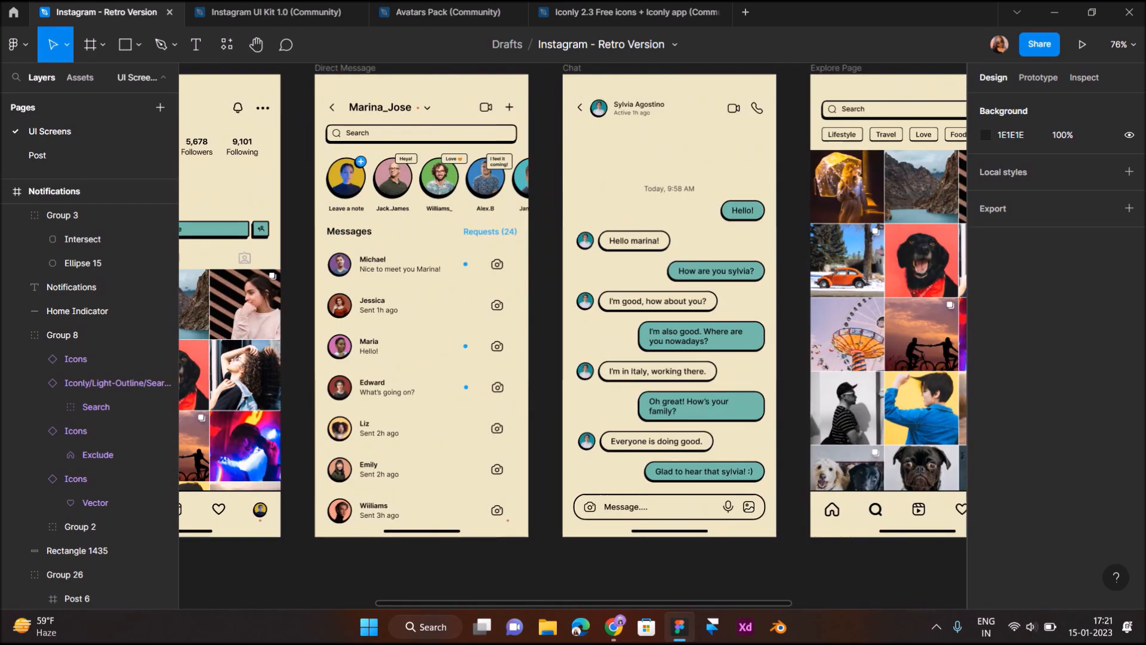
scroll(573, 335, right, 8)
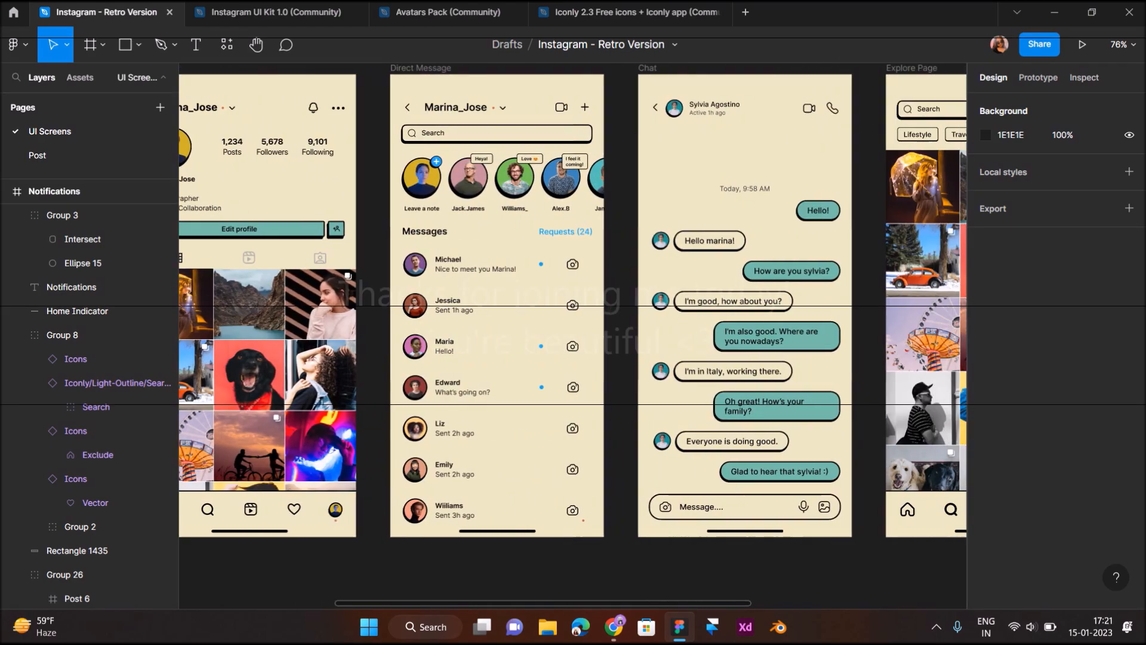